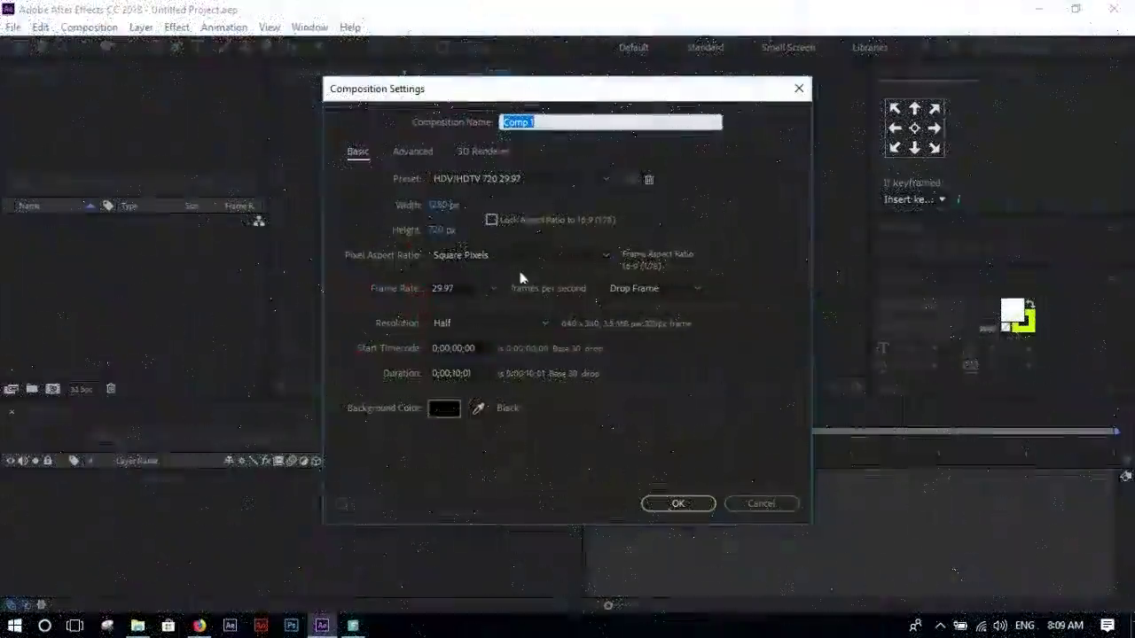
- Set Comp 1 to the HDV/HDTV 720 29.97 preset (1280×720) with a 0;00;10;01 duration
click(532, 178)
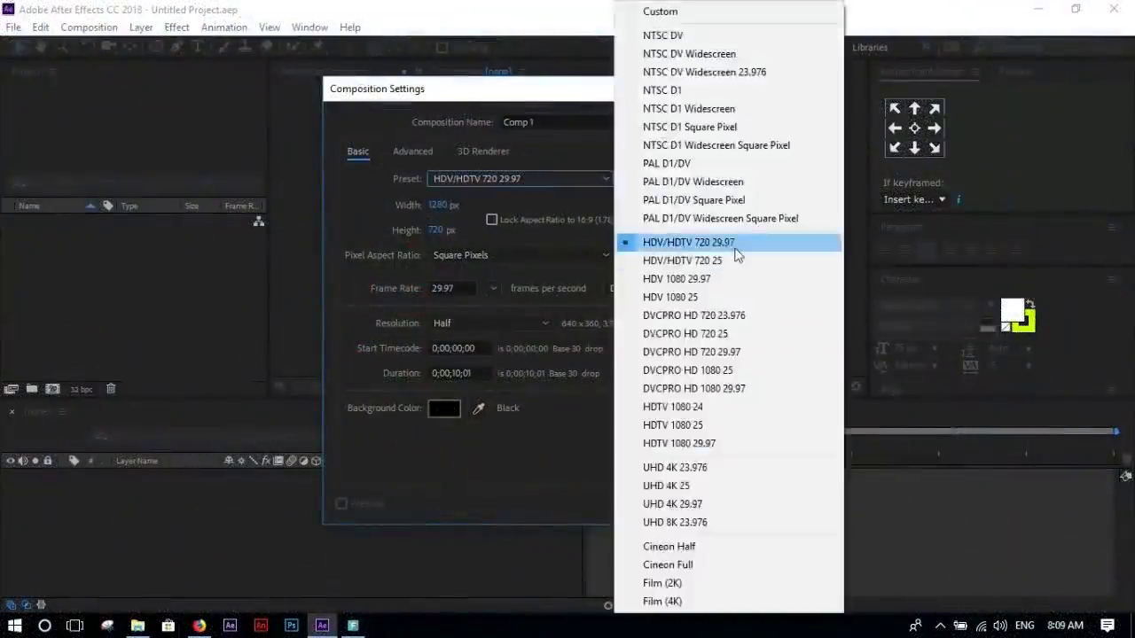
click(731, 244)
click(457, 373)
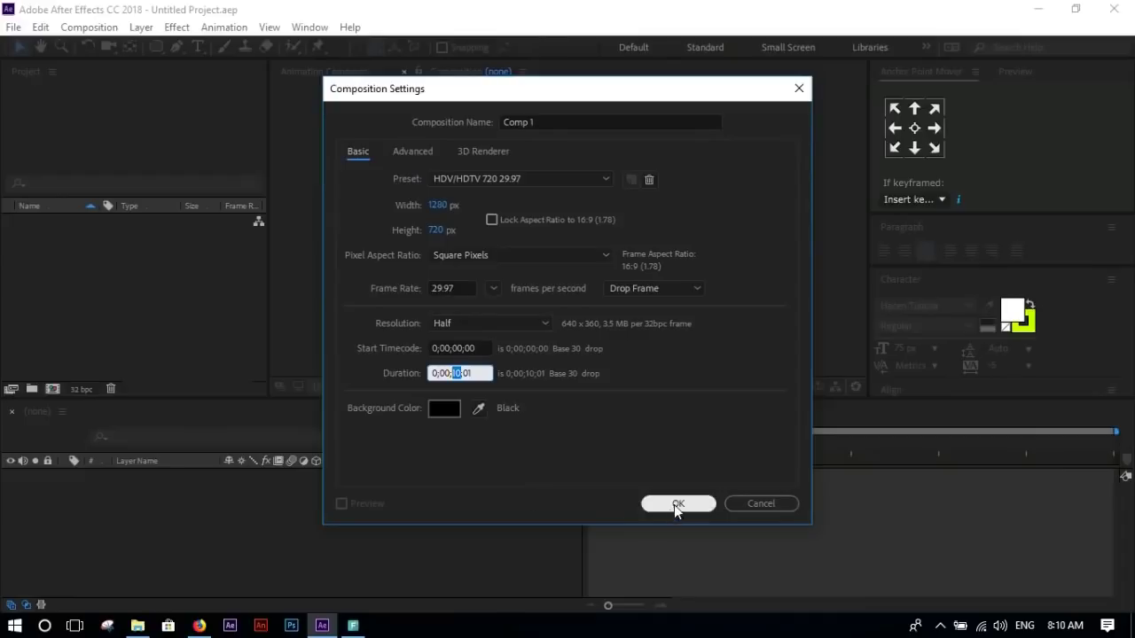
click(675, 504)
- Add a dark grey solid layer to Comp 1
right_click(351, 496)
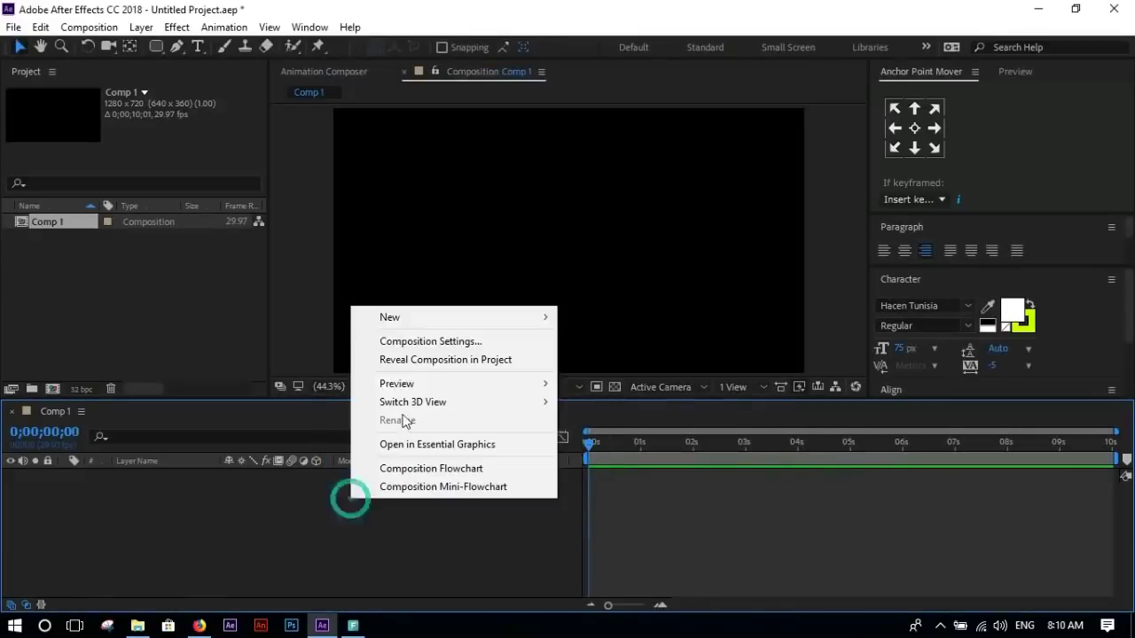
mouse_move(464, 321)
click(626, 360)
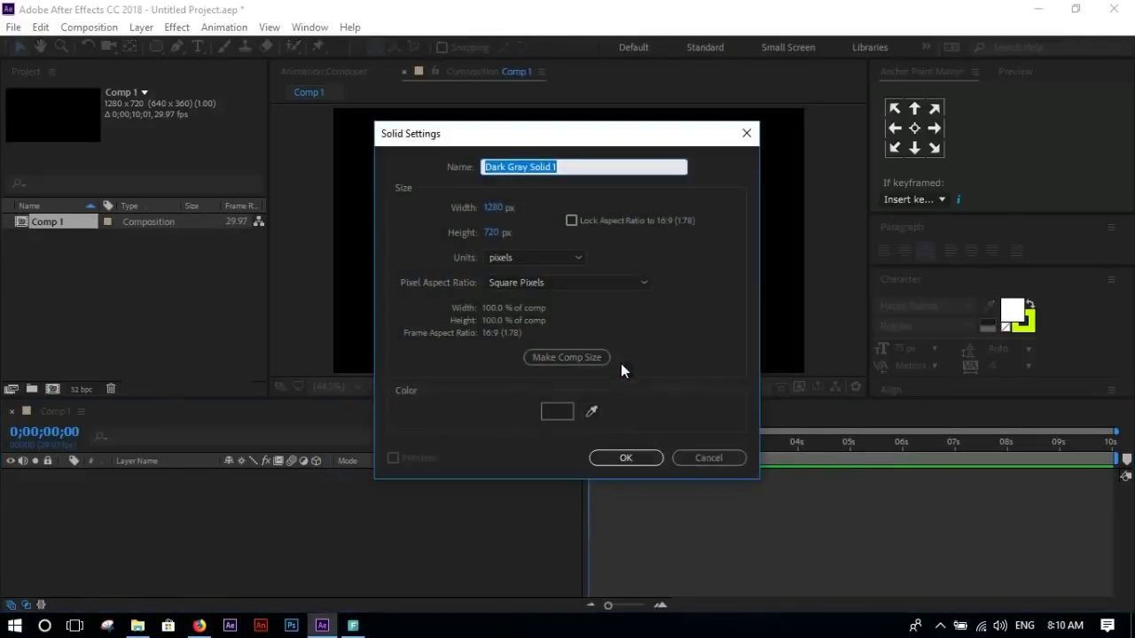
click(557, 412)
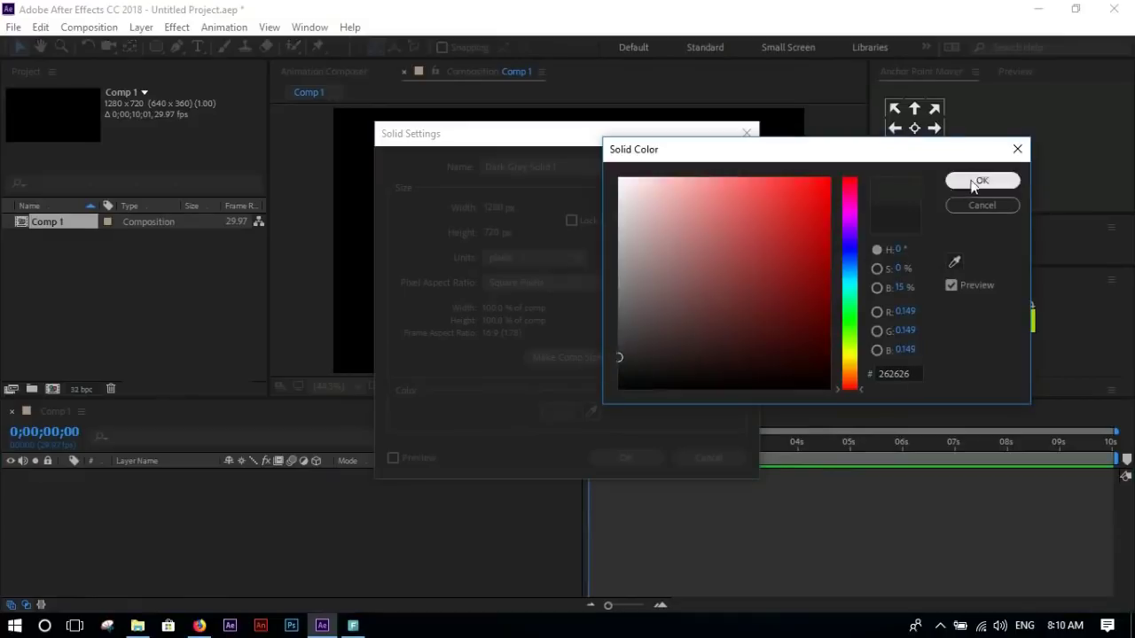
click(981, 180)
click(637, 454)
click(389, 527)
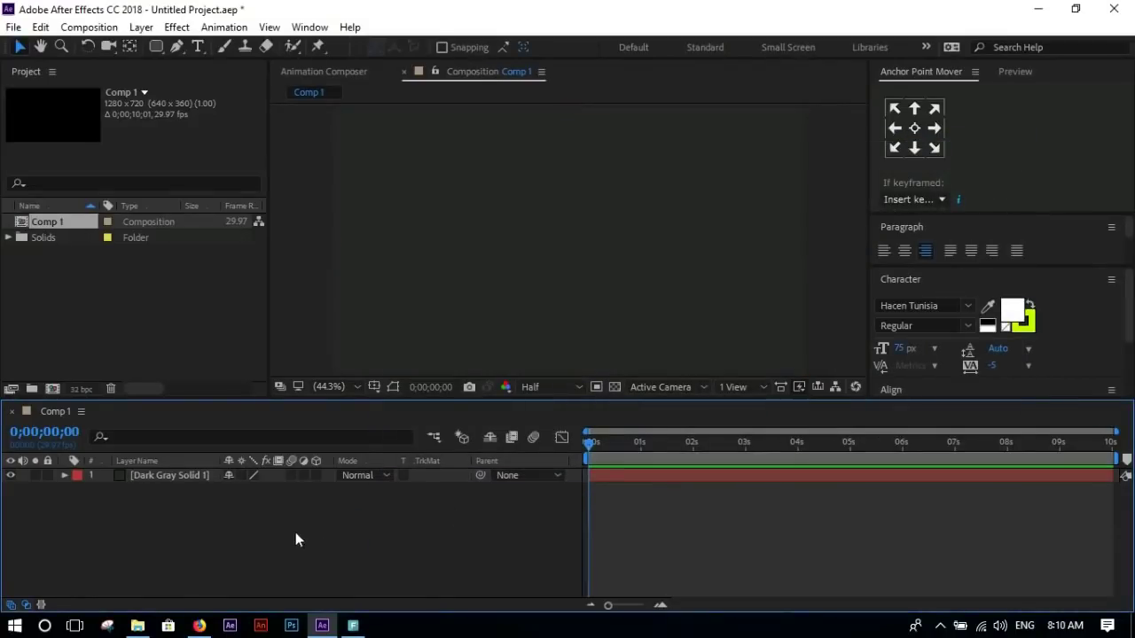
drag(156, 46, 234, 65)
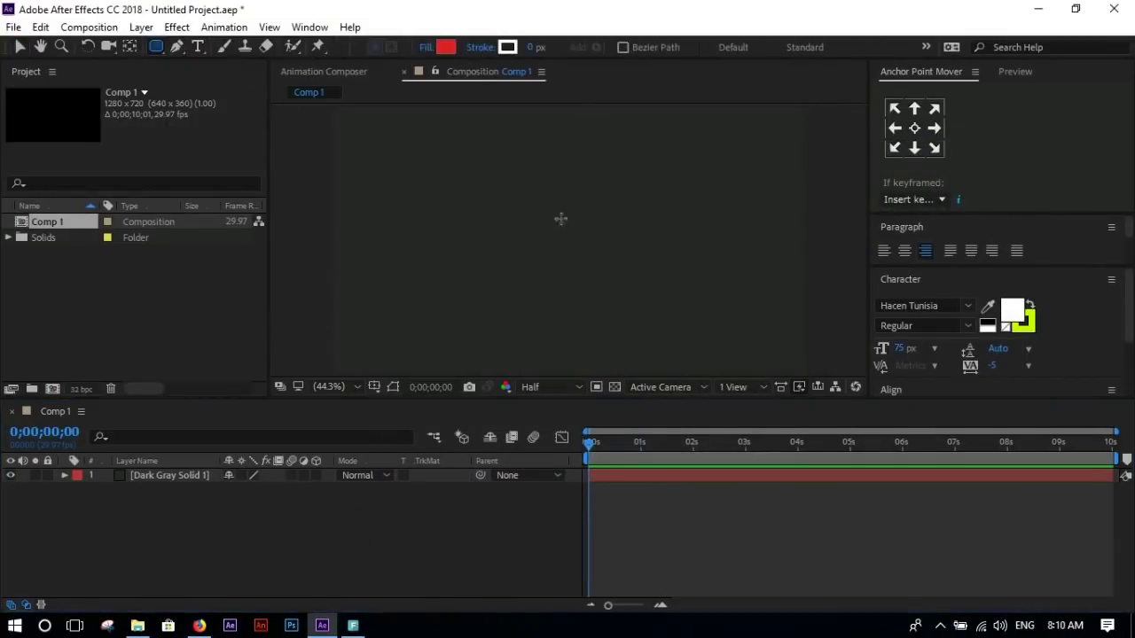
- Draw a red rounded square and move its anchor point to its centre
mouse_move(479, 204)
mouse_down()
mouse_move(526, 251)
mouse_move(503, 197)
mouse_up()
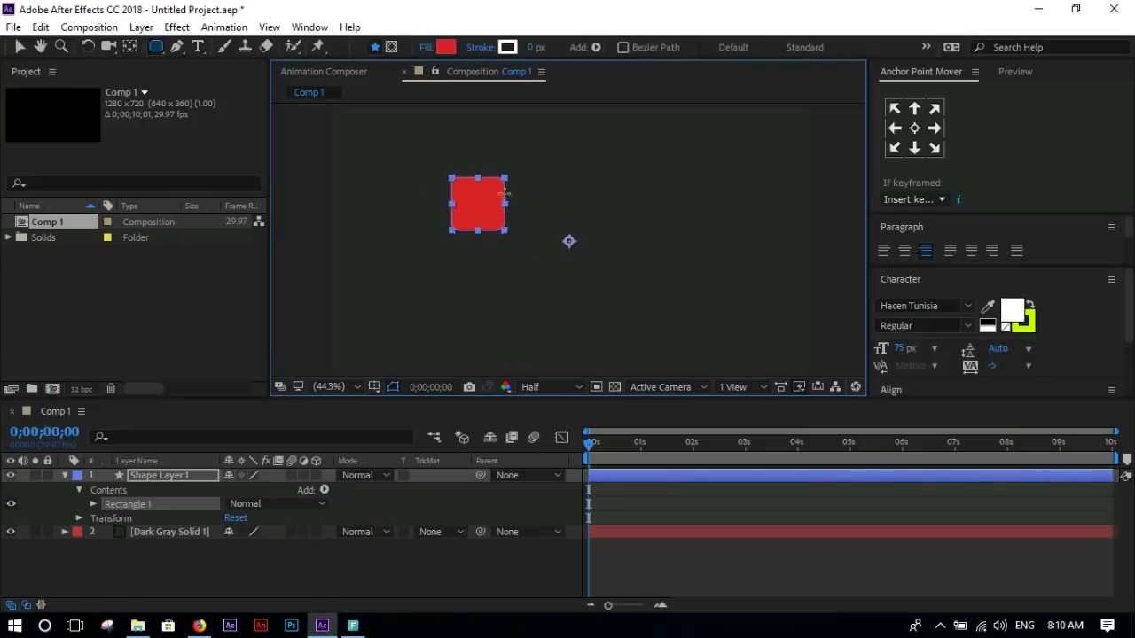
key(v)
key(ctrl+alt+Home)
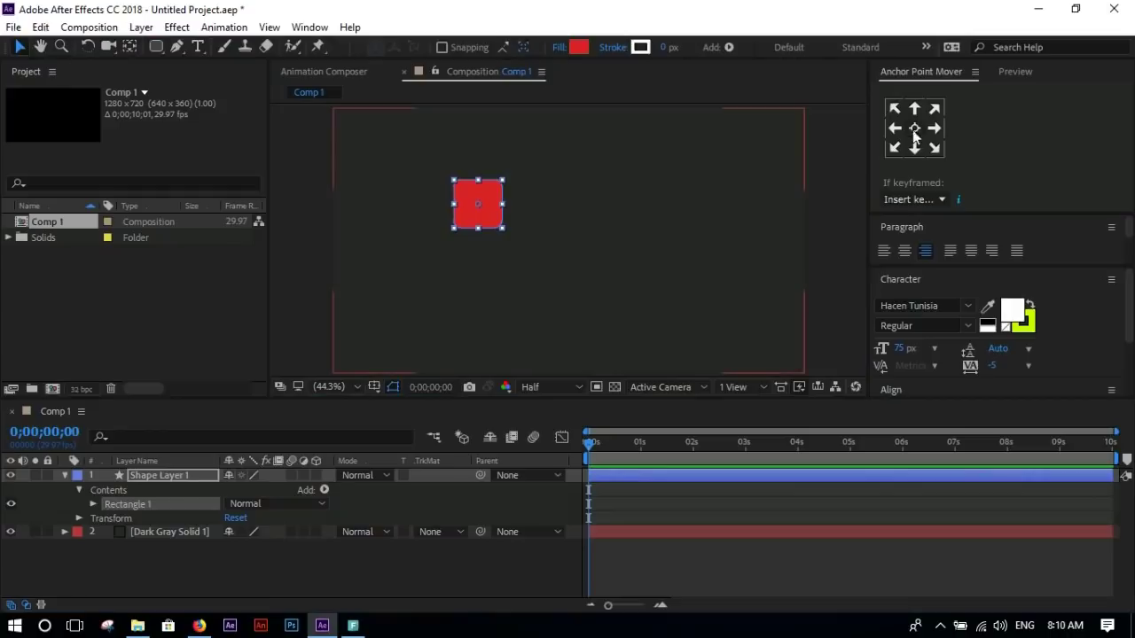
click(914, 129)
- Align the square to the composition's vertical and horizontal centre
drag(1126, 306, 1129, 359)
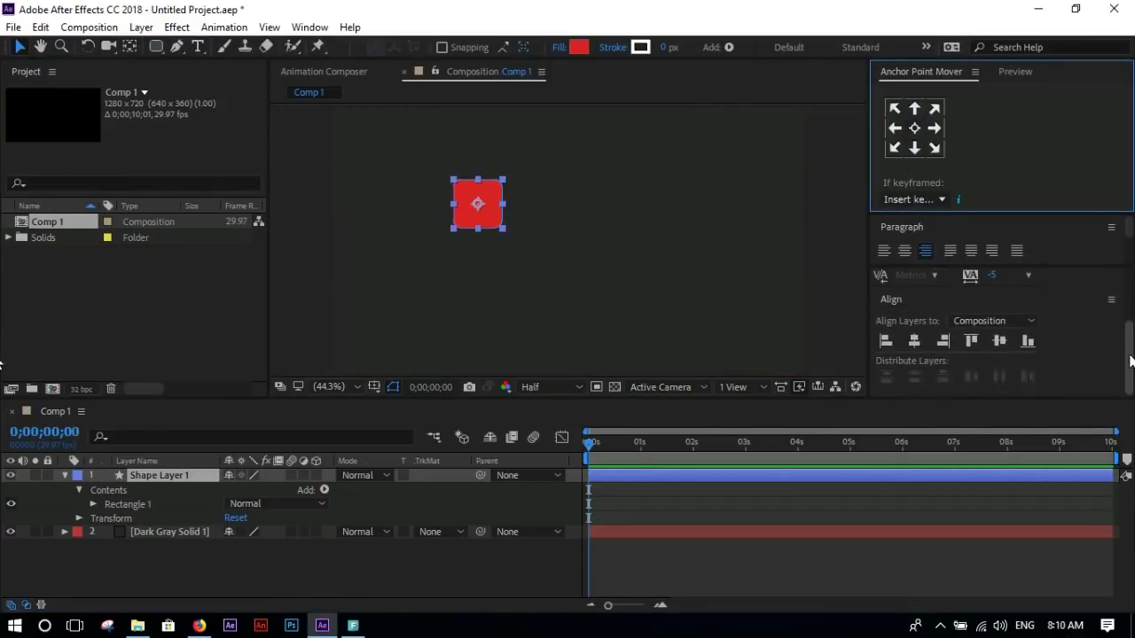
click(998, 341)
click(913, 342)
click(833, 249)
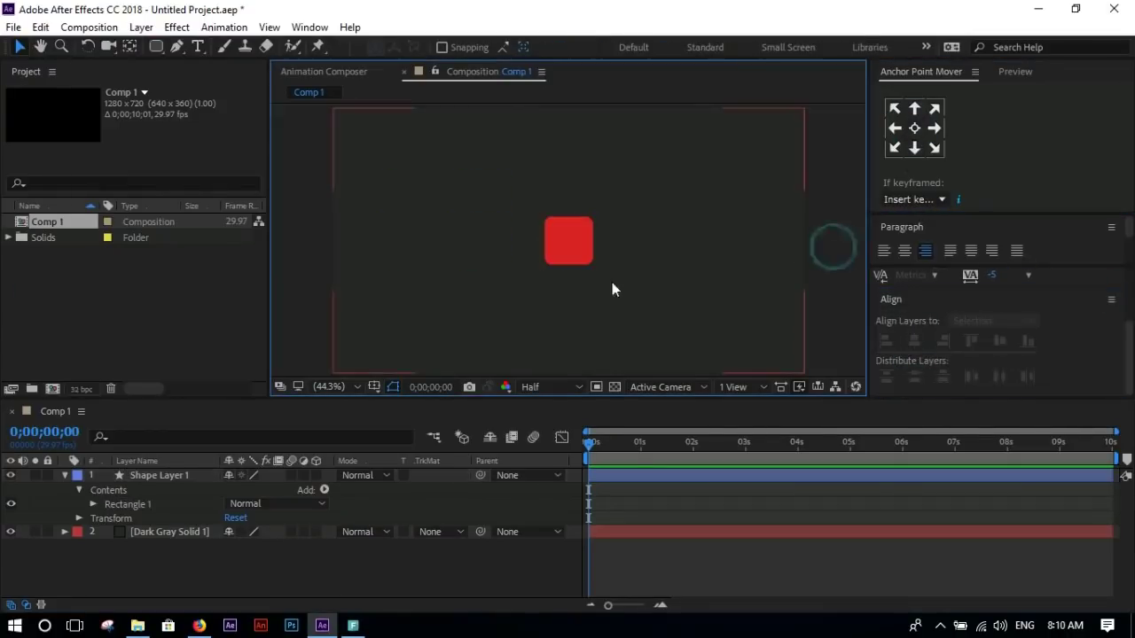
drag(157, 46, 230, 122)
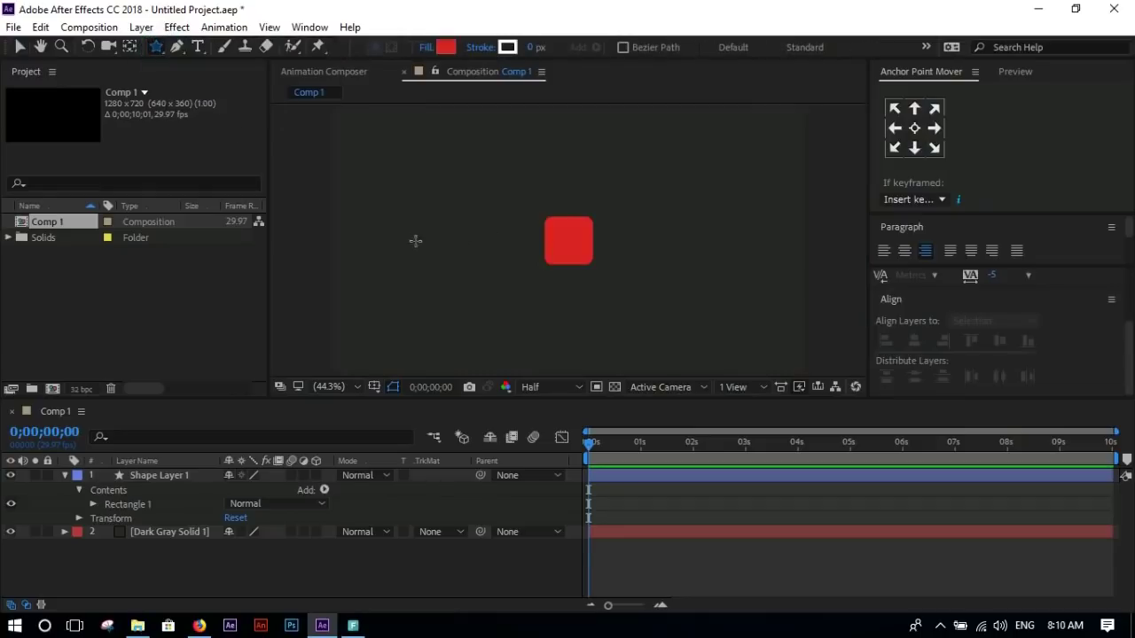
- Draw a star and set its Polystar points to 3 to make a triangle
drag(415, 240, 414, 210)
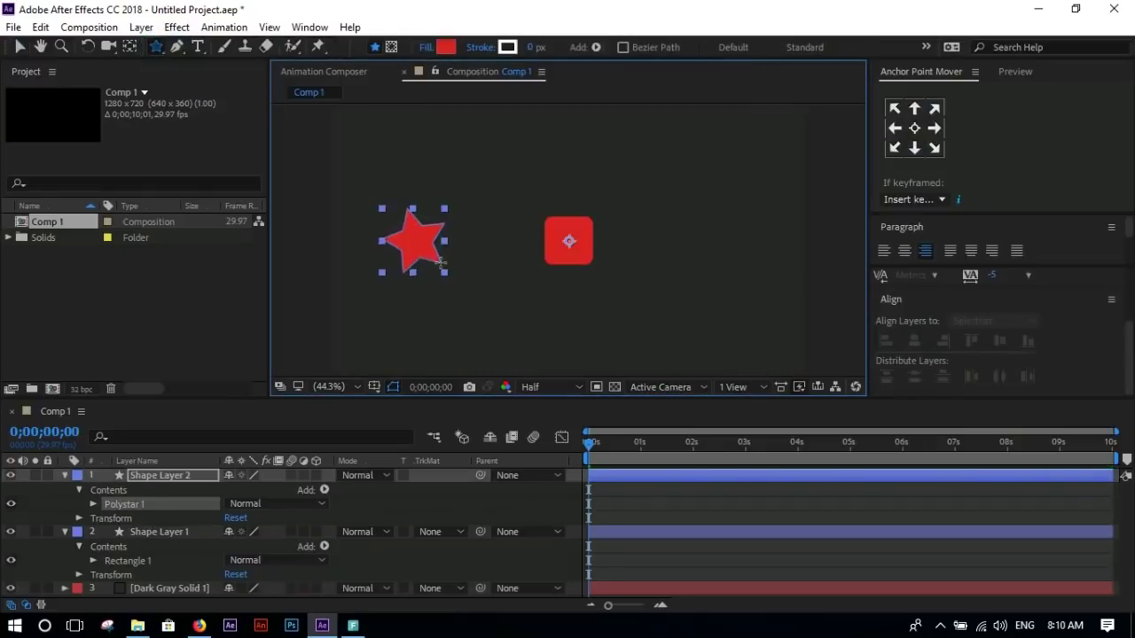
click(93, 505)
click(108, 520)
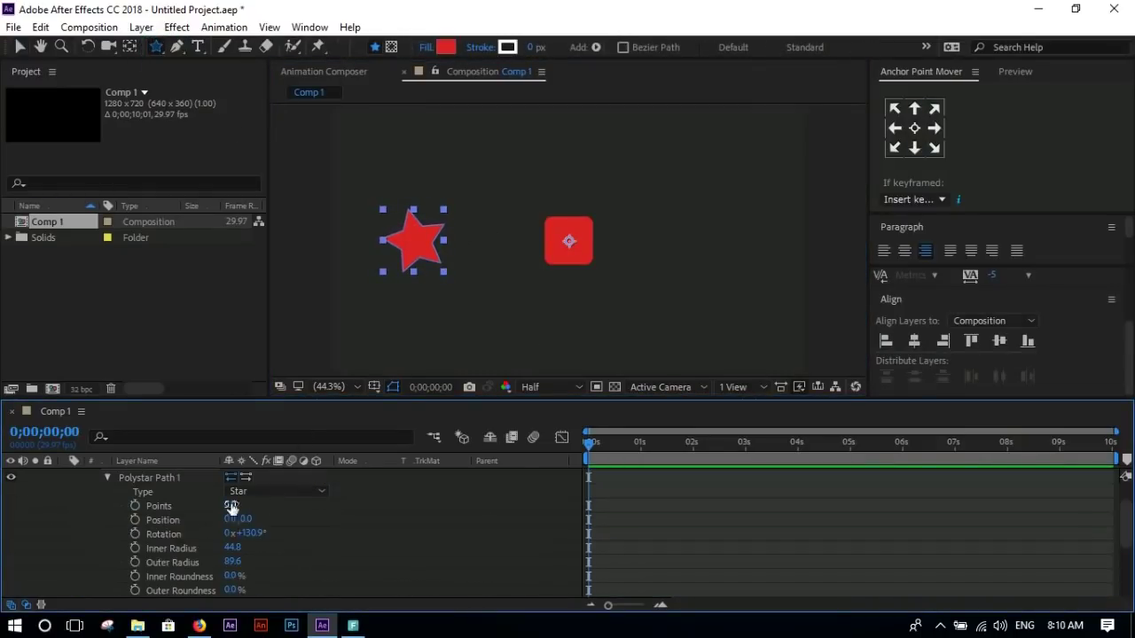
text(3)
key(Return)
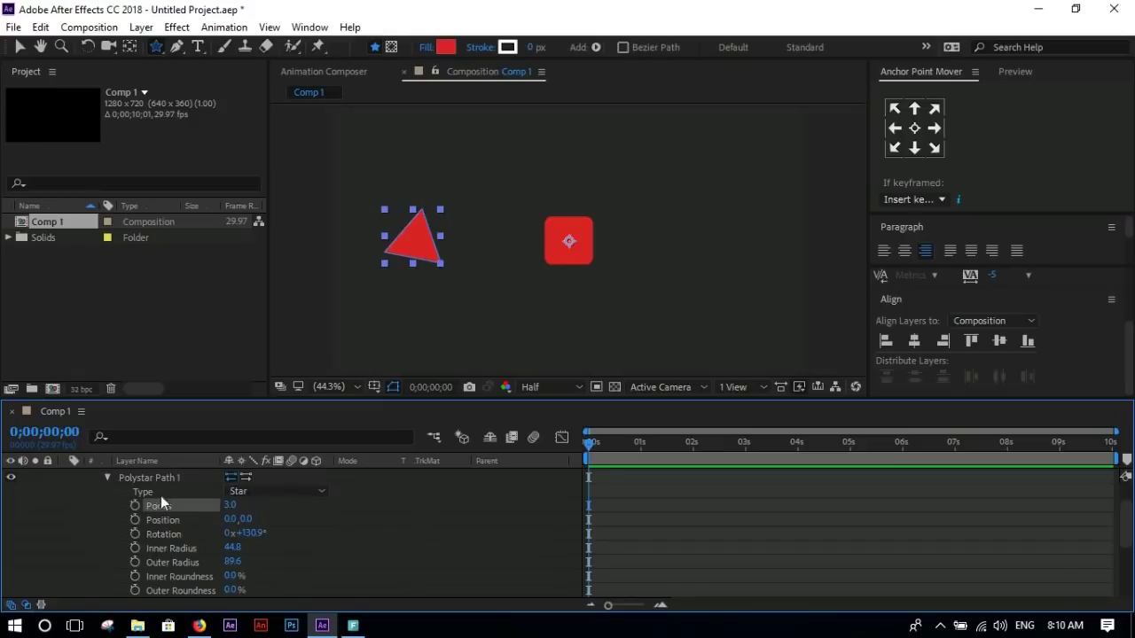
scroll(105, 545, down, 1)
scroll(112, 523, up, 2)
click(108, 520)
- Change the triangle's Fill 1 colour to white
click(103, 533)
scroll(113, 551, down, 1)
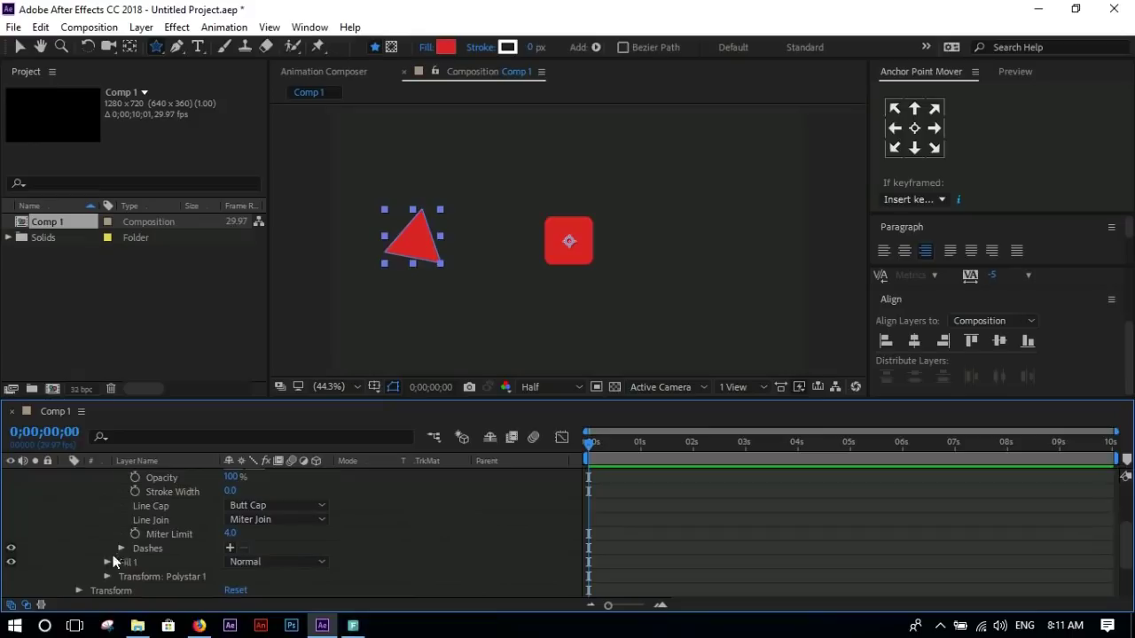
click(107, 562)
scroll(89, 552, down, 1)
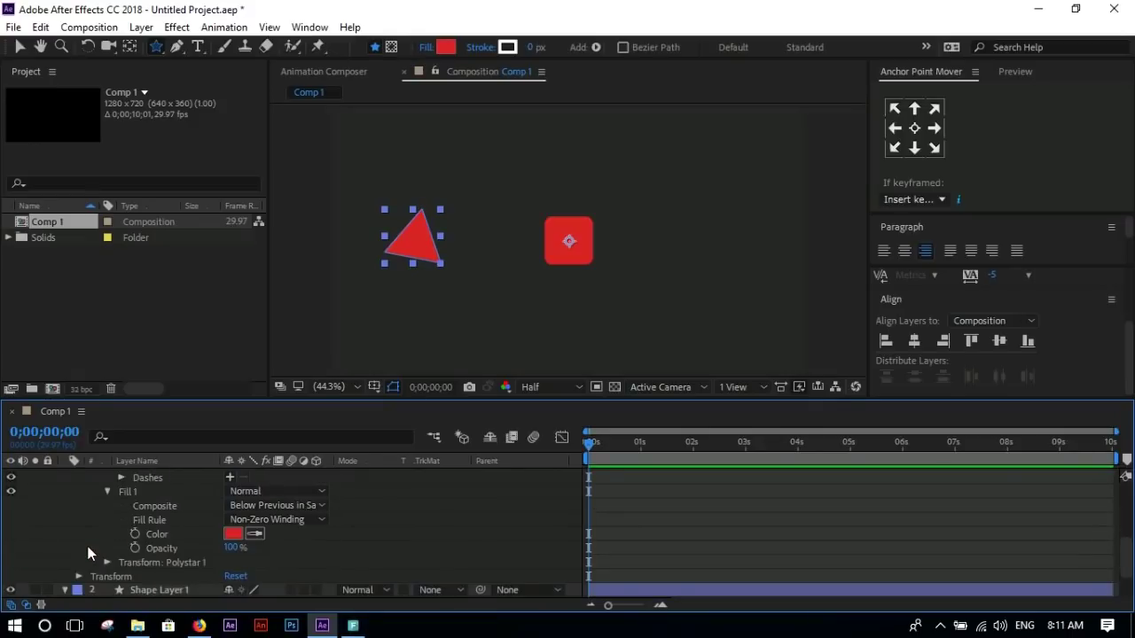
click(232, 533)
drag(644, 187, 620, 172)
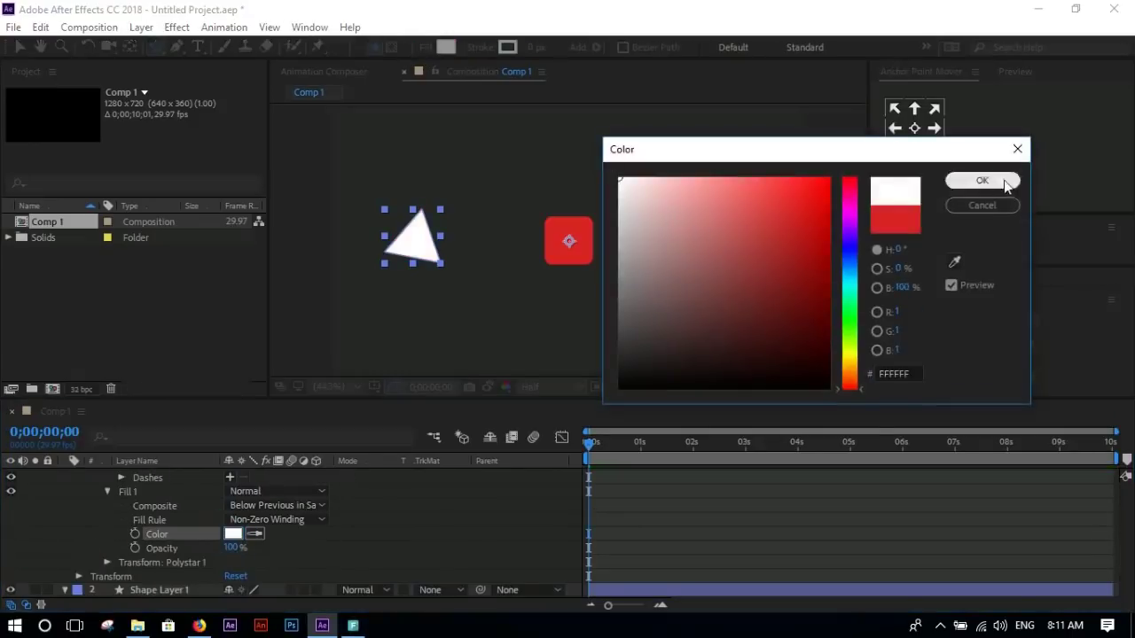
click(983, 177)
- Move the white triangle onto the red square and zoom the view to 50%
key(v)
click(294, 312)
mouse_move(415, 241)
mouse_down()
mouse_move(461, 267)
mouse_move(582, 240)
mouse_up()
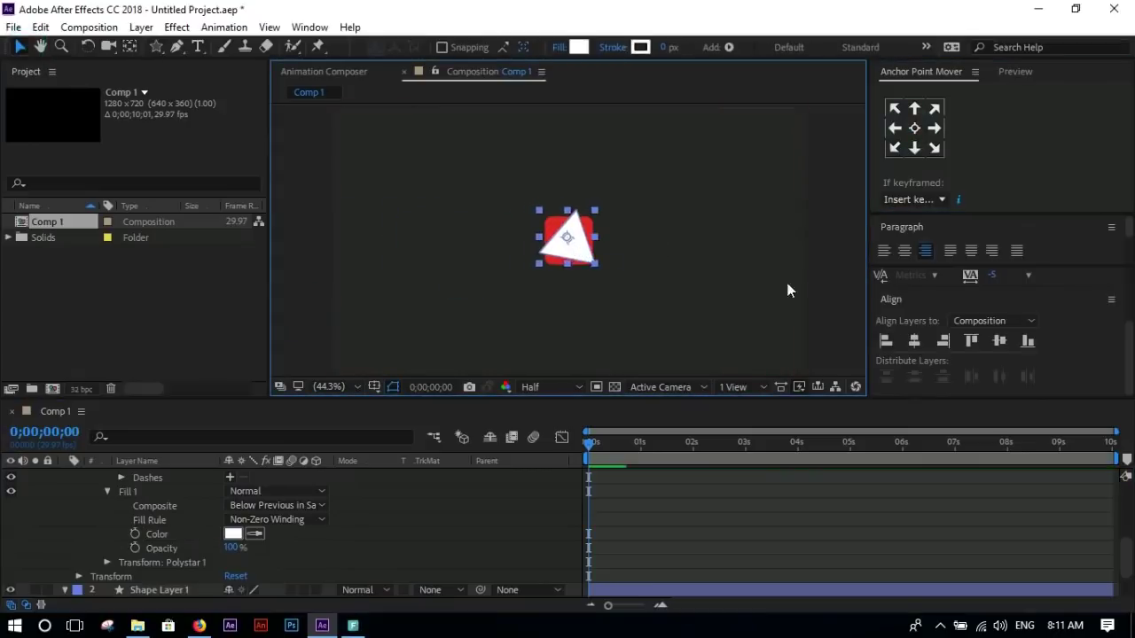
click(702, 304)
key(period)
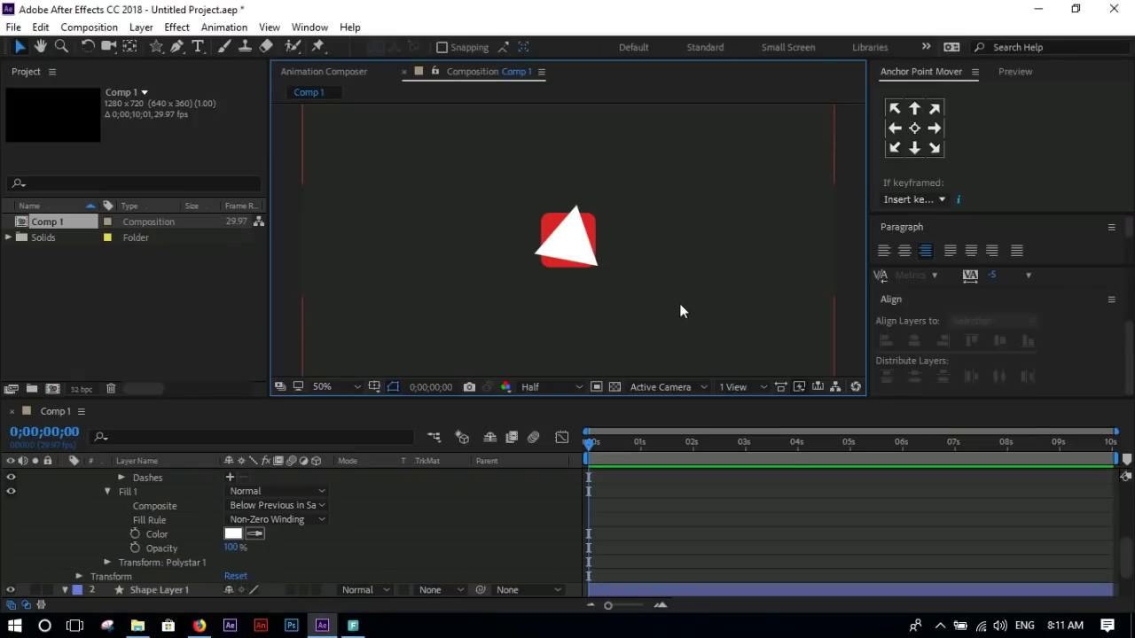
scroll(93, 508, up, 5)
click(63, 475)
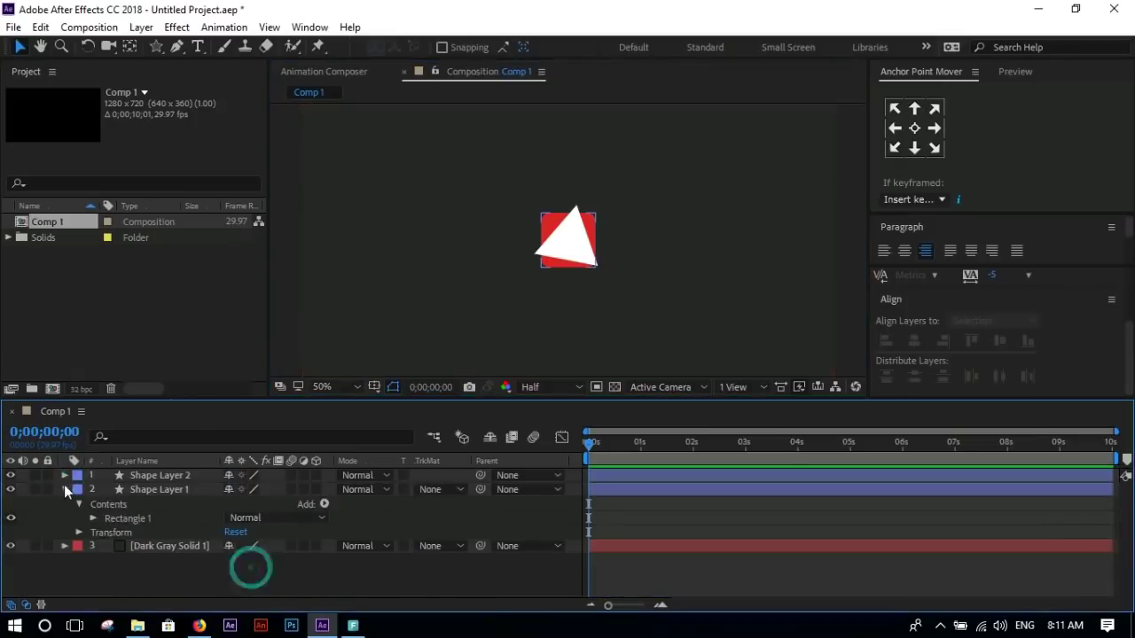
- Add a 'P' text layer and move it onto the red badge
click(63, 489)
click(198, 46)
click(446, 241)
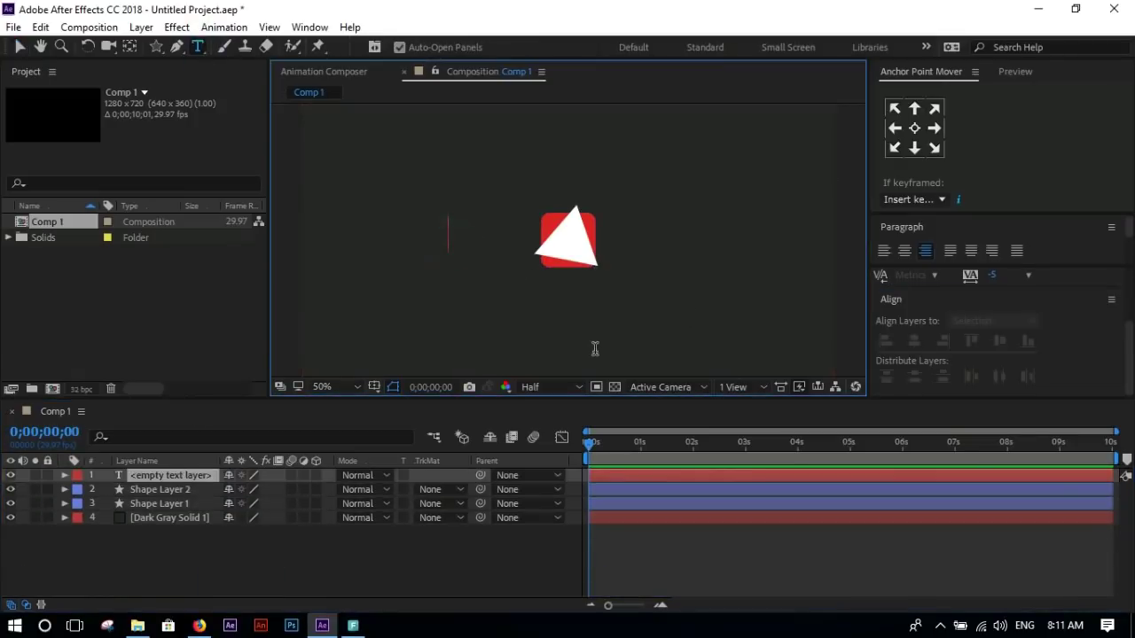
text(P)
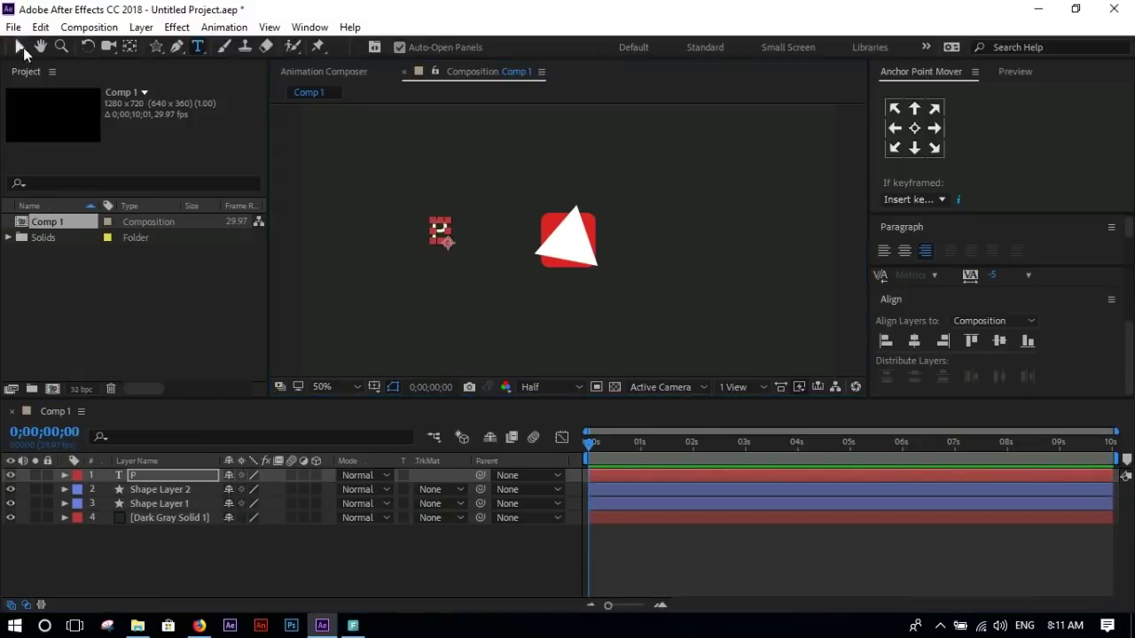
click(19, 47)
drag(452, 239, 574, 255)
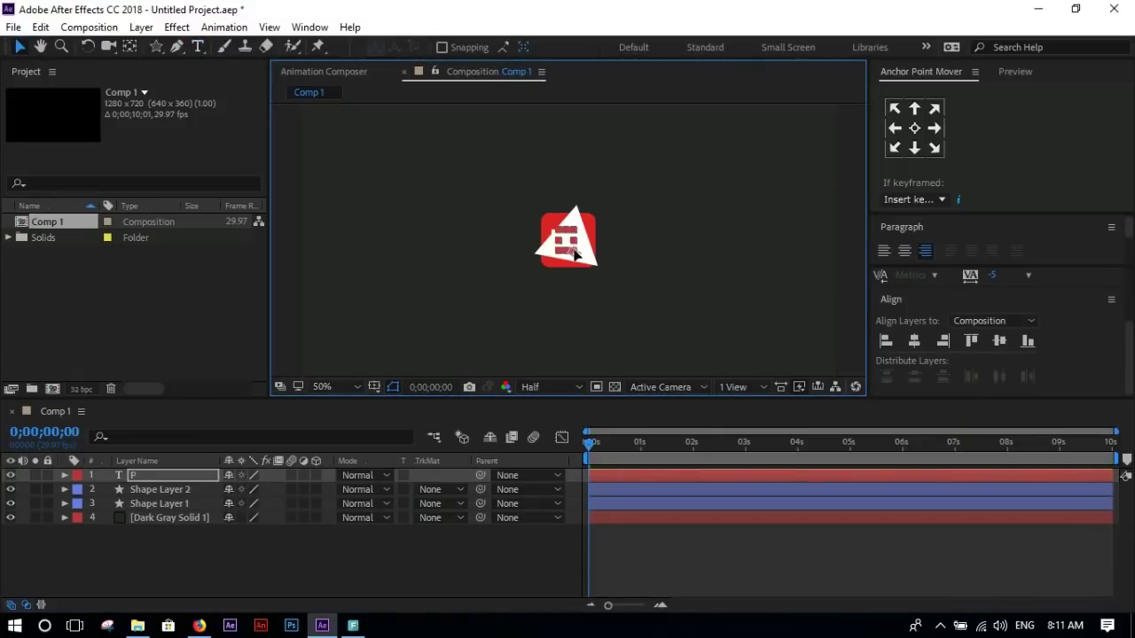
- Colour the P lime green (78DA04)
click(1013, 287)
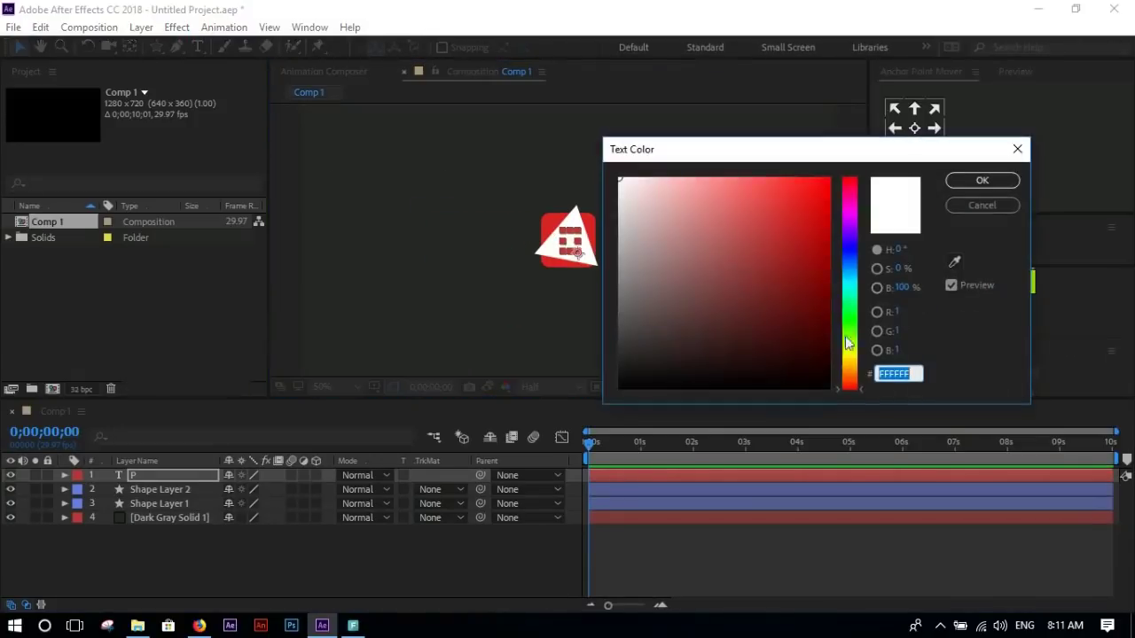
click(849, 356)
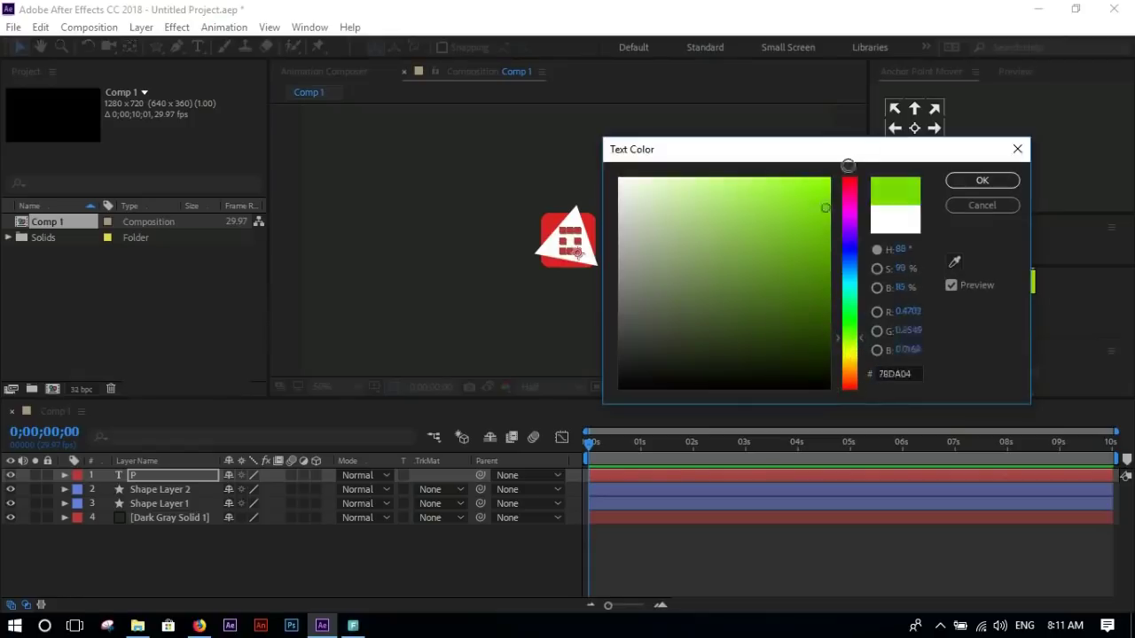
click(982, 182)
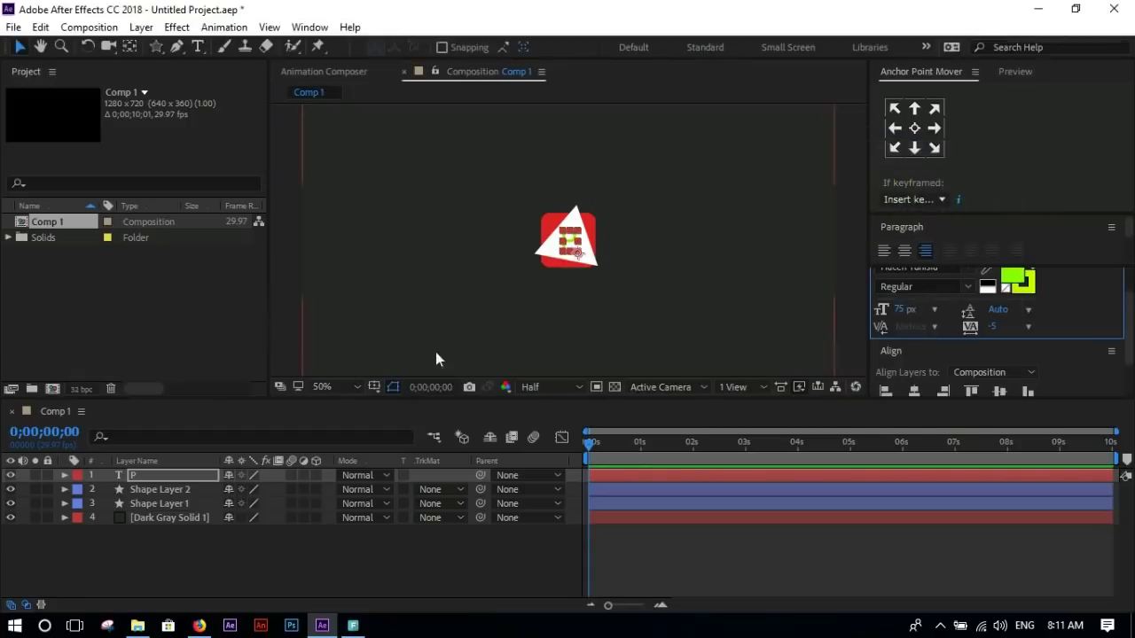
- Enlarge the P to 142 px and centre it over the badge
click(286, 263)
scroll(621, 244, up, 2)
click(496, 257)
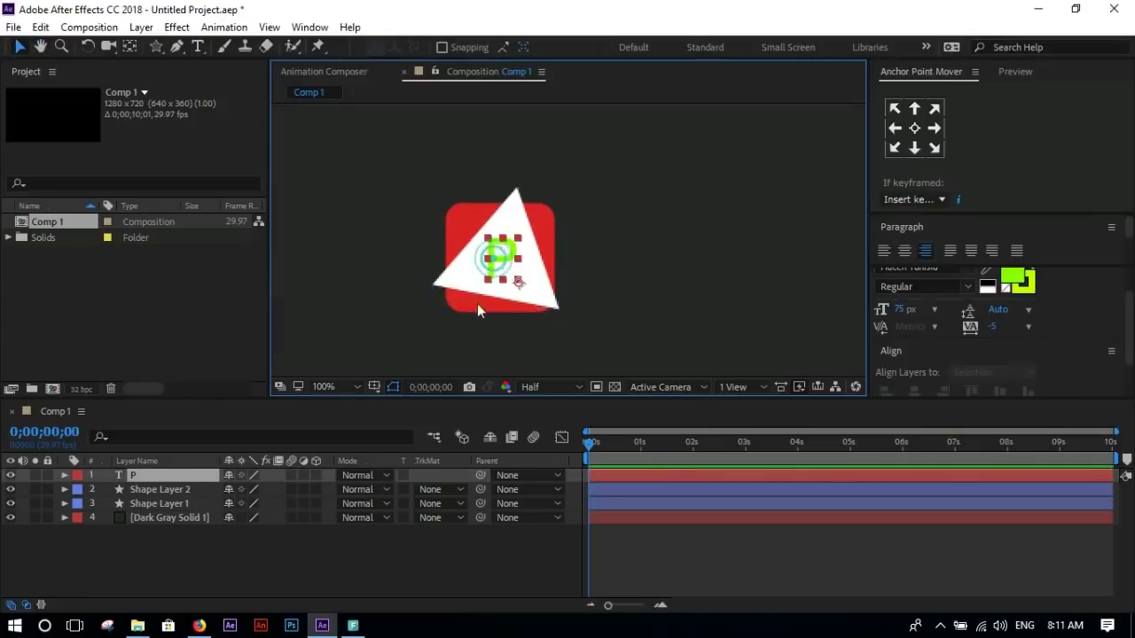
click(163, 476)
drag(902, 309, 920, 305)
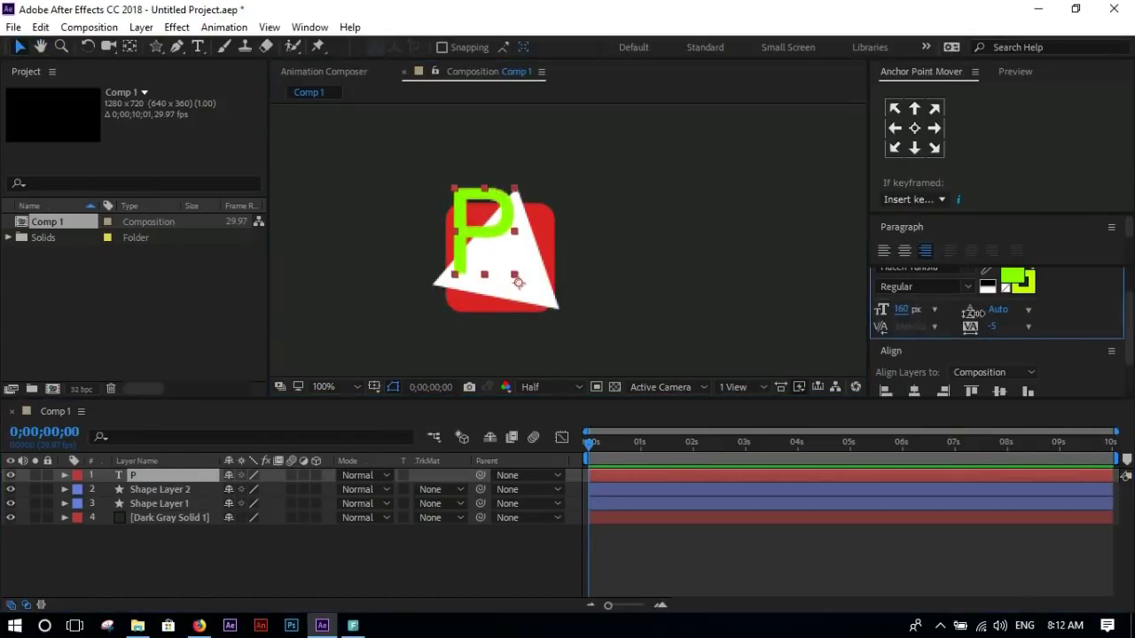
drag(502, 227, 521, 263)
click(727, 298)
scroll(618, 294, down, 2)
click(817, 300)
scroll(694, 304, down, 1)
scroll(676, 295, up, 1)
scroll(500, 306, up, 1)
right_click(155, 479)
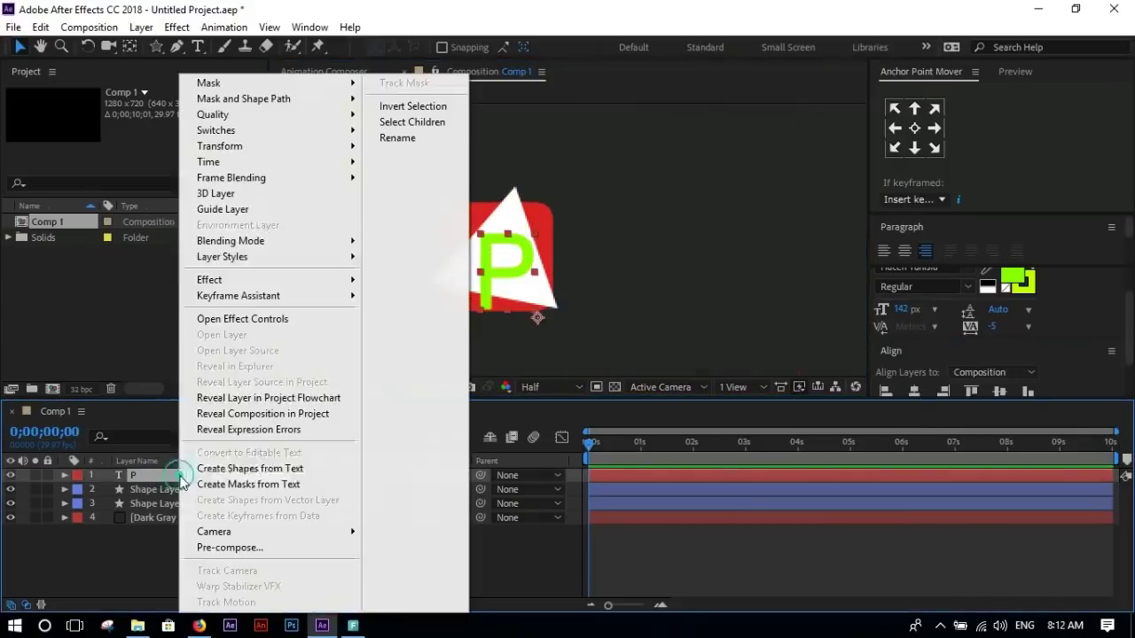
- Add a Stroke layer style to the P, coloured dark grey
mouse_move(296, 256)
click(440, 467)
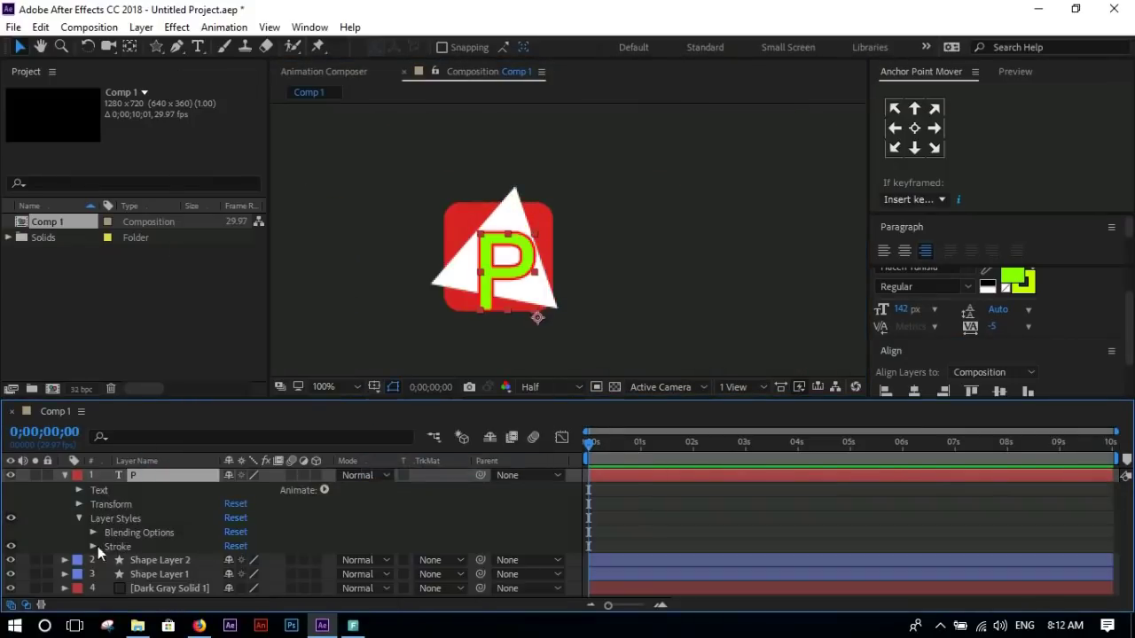
click(93, 546)
scroll(304, 548, down, 2)
click(232, 505)
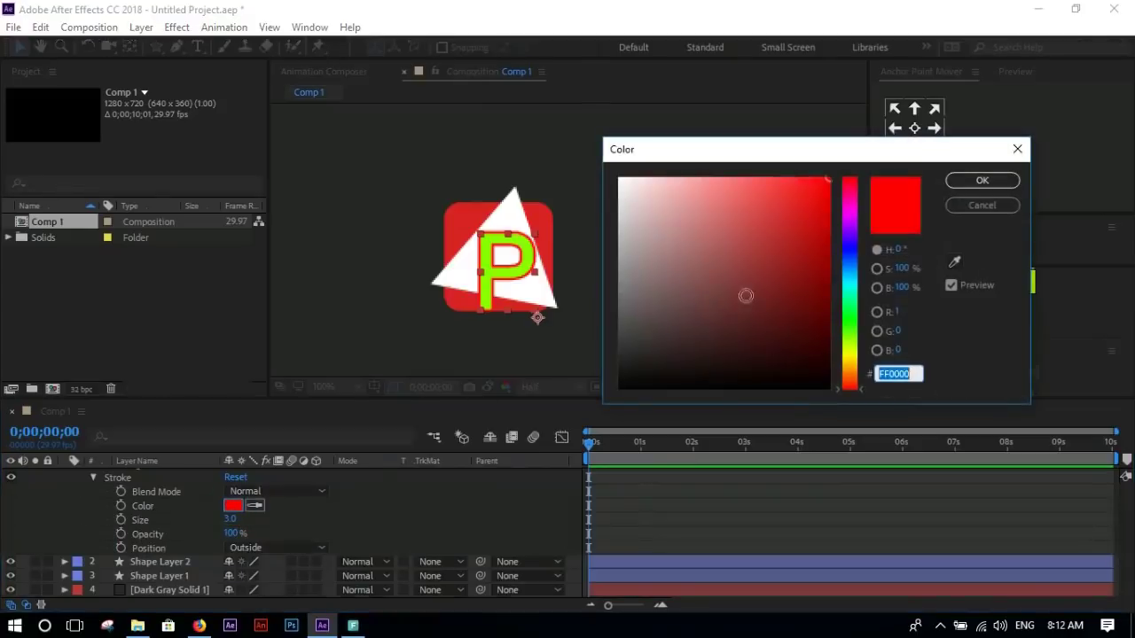
click(955, 263)
click(373, 168)
click(982, 180)
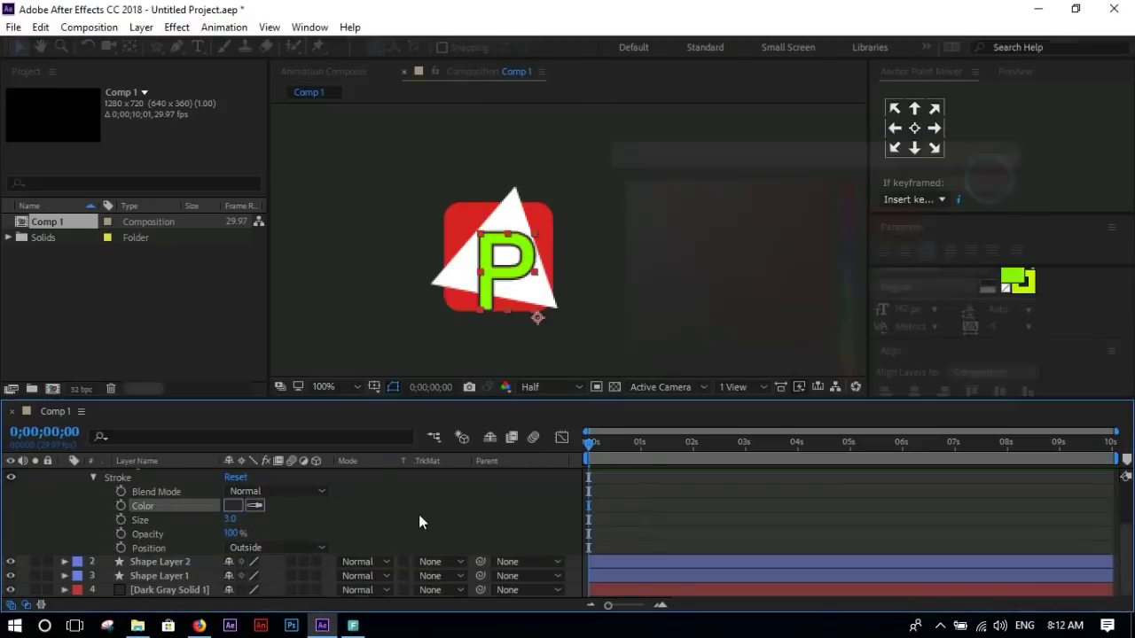
- Set the P's stroke size to 4.7 and opacity to 65%
mouse_move(230, 520)
mouse_down()
mouse_move(275, 516)
mouse_move(201, 531)
mouse_up()
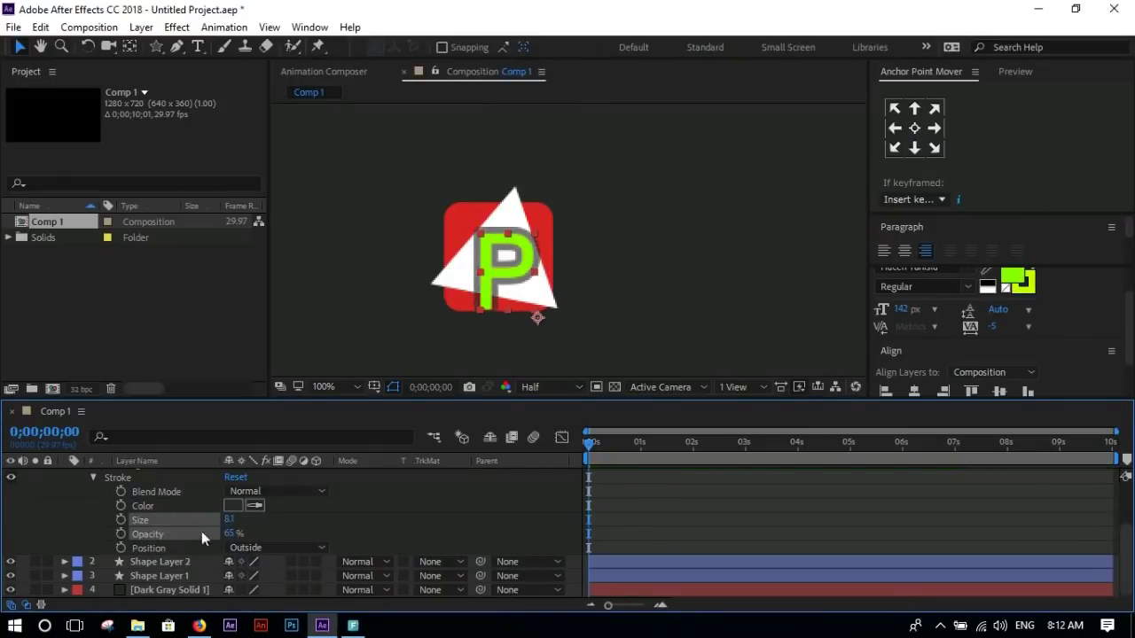
click(618, 289)
drag(227, 520, 220, 517)
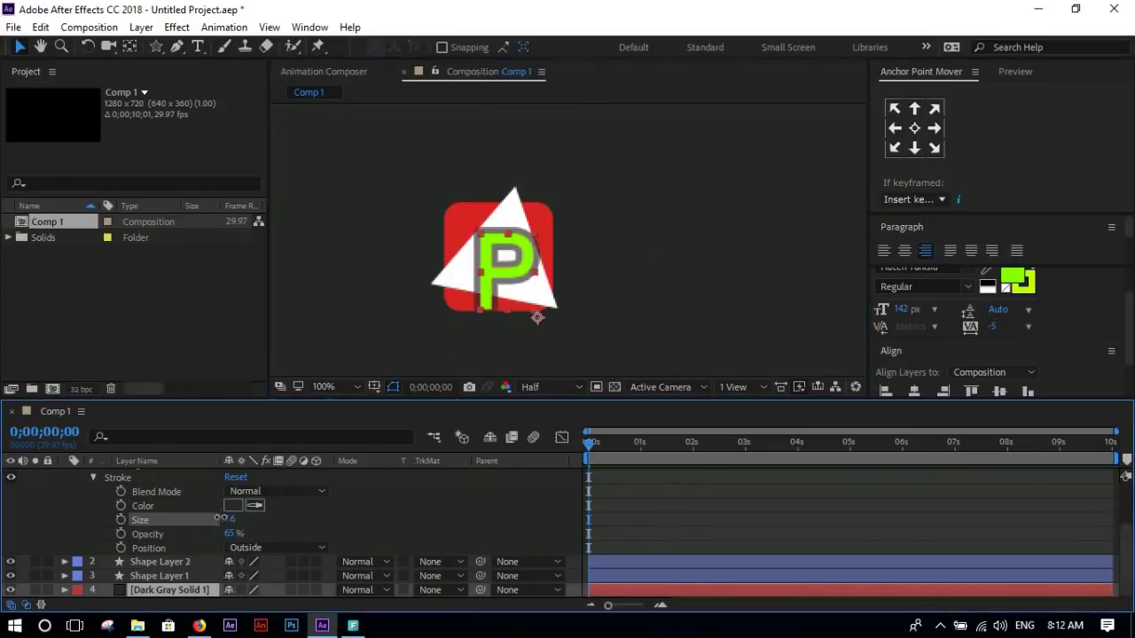
click(707, 304)
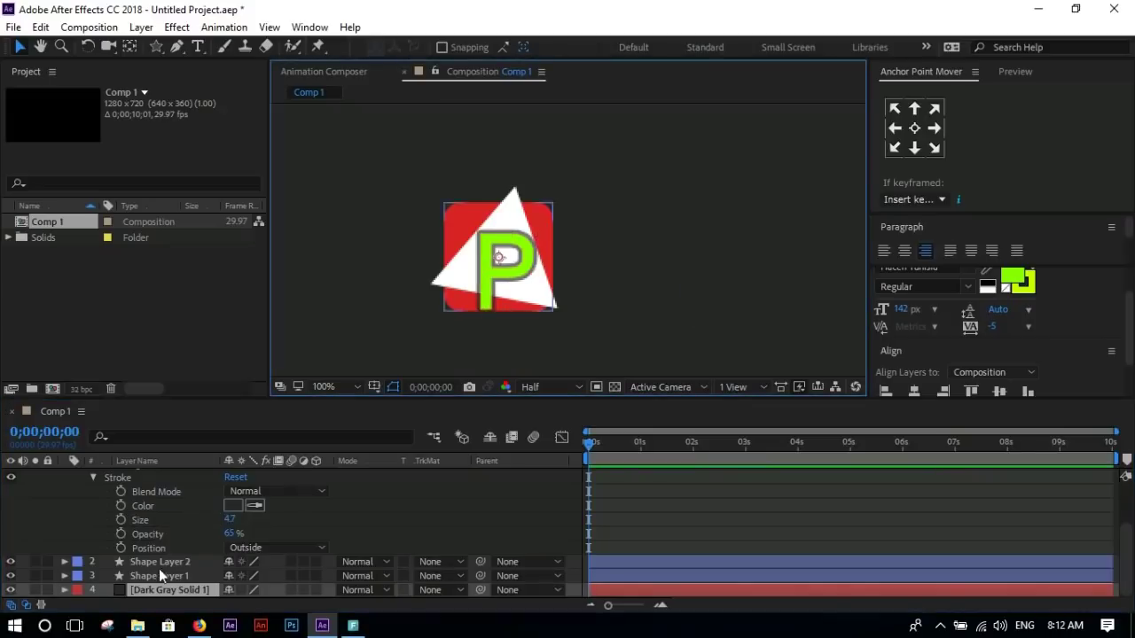
scroll(201, 523, up, 2)
- Nudge the P slightly left and up, then recentre the view on the logo
click(131, 478)
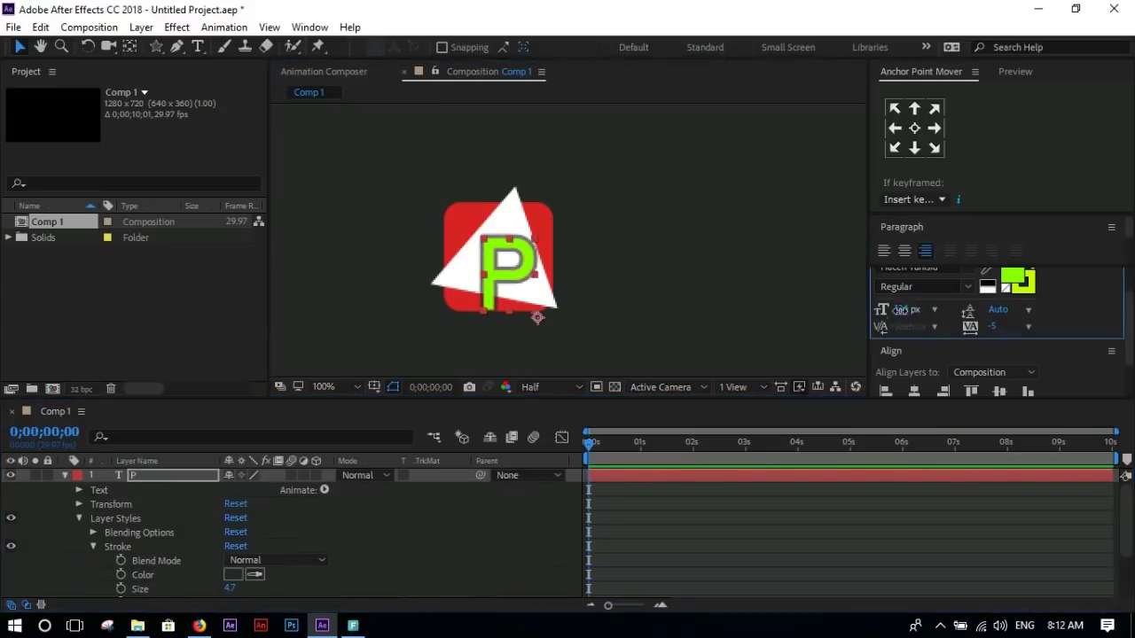
drag(512, 287, 504, 279)
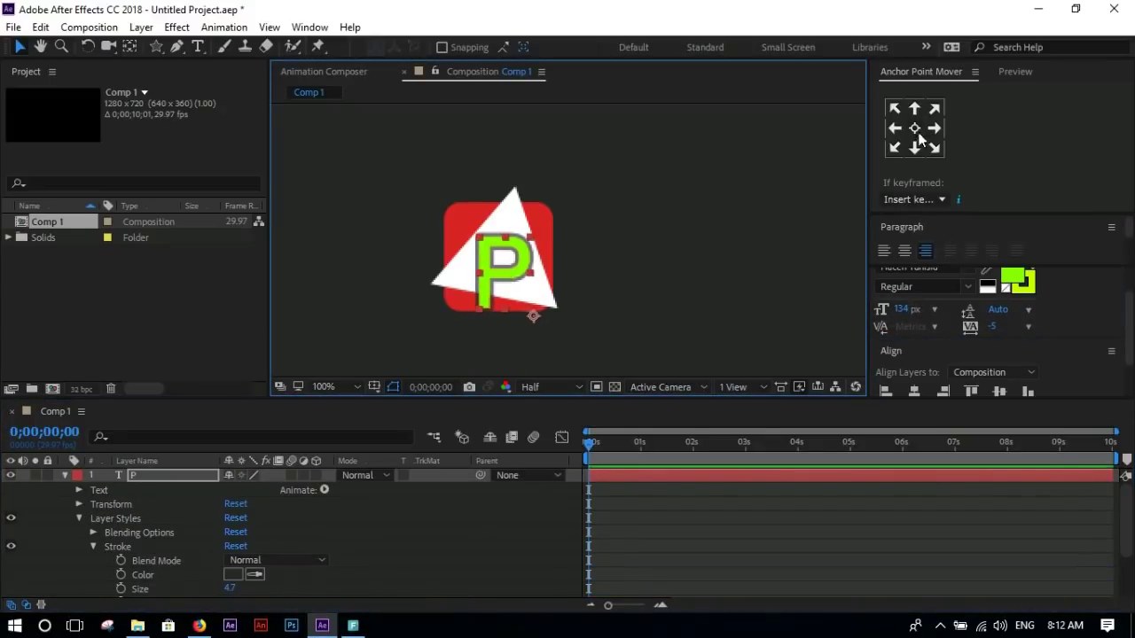
click(696, 213)
scroll(715, 251, down, 2)
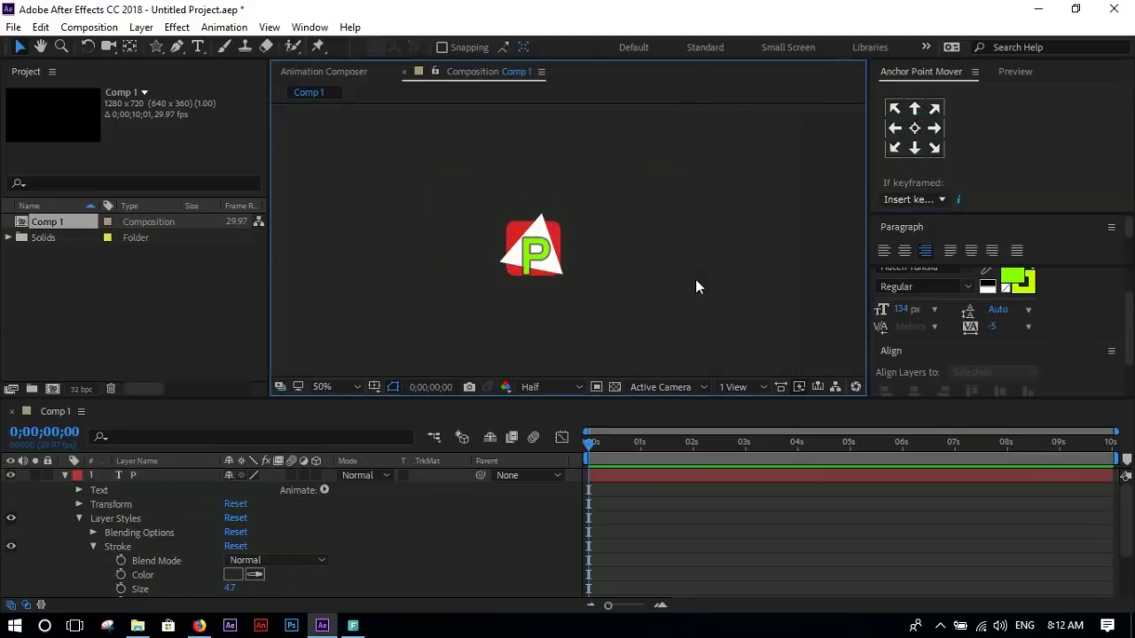
key(h)
drag(578, 272, 473, 287)
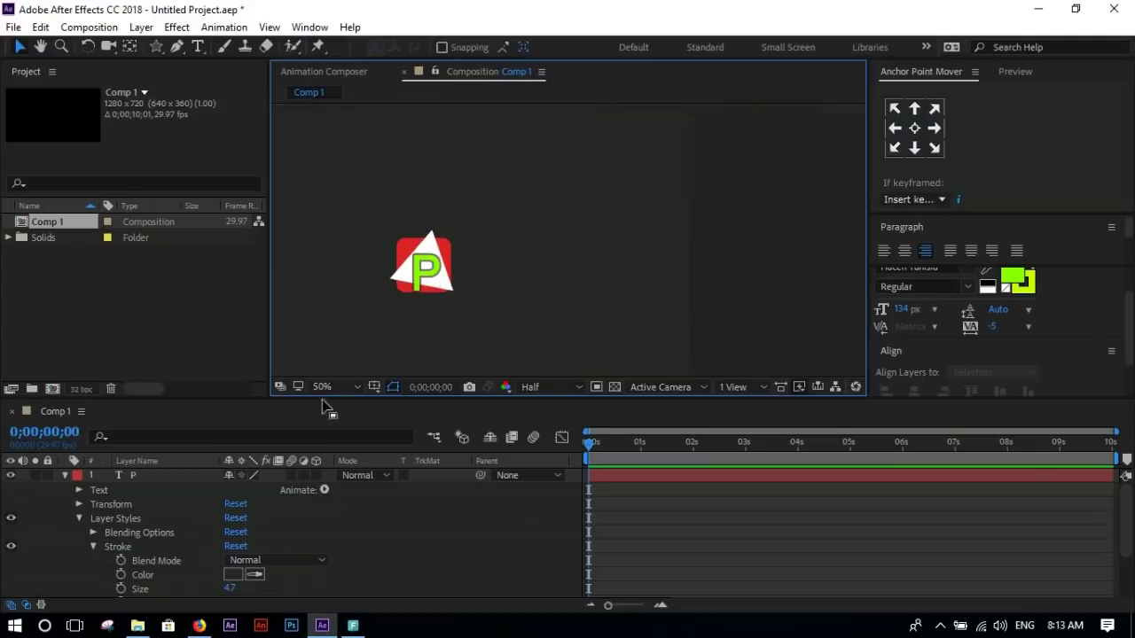
- Draw a long rectangle bar extending right from the badge
drag(153, 47, 187, 45)
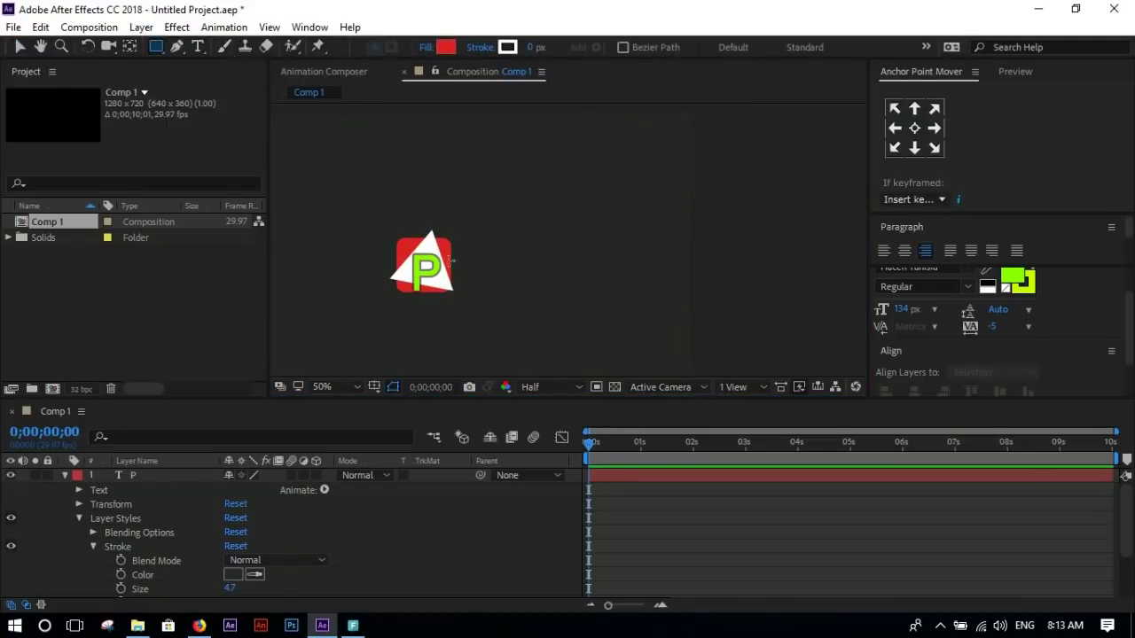
key(.)
mouse_move(438, 267)
mouse_down()
mouse_move(623, 242)
mouse_move(446, 218)
mouse_up()
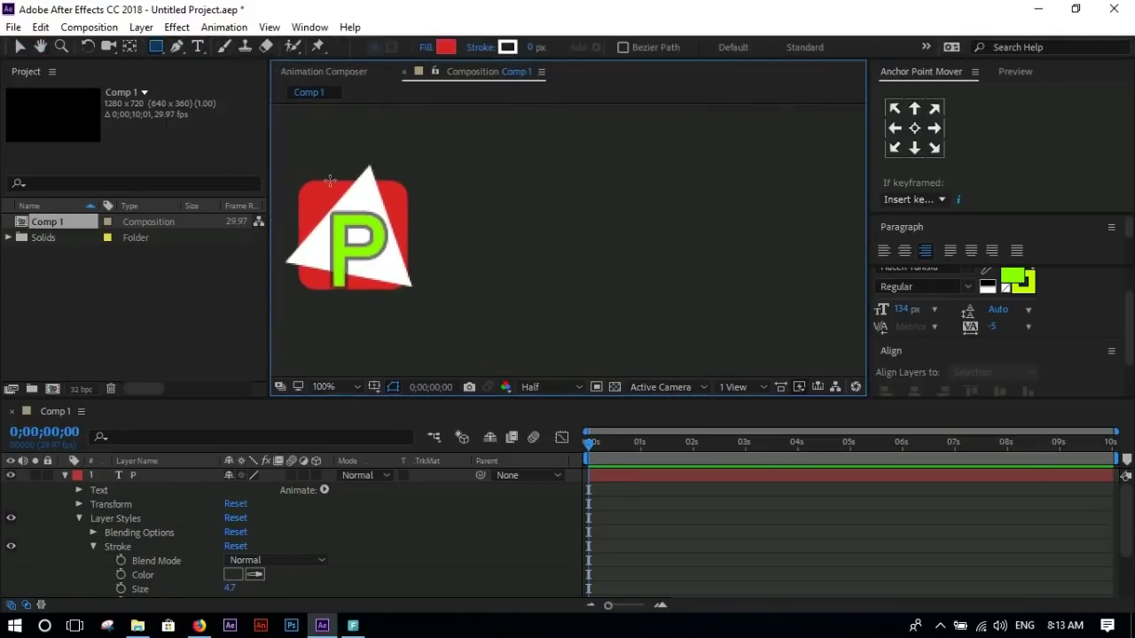
drag(330, 181, 839, 290)
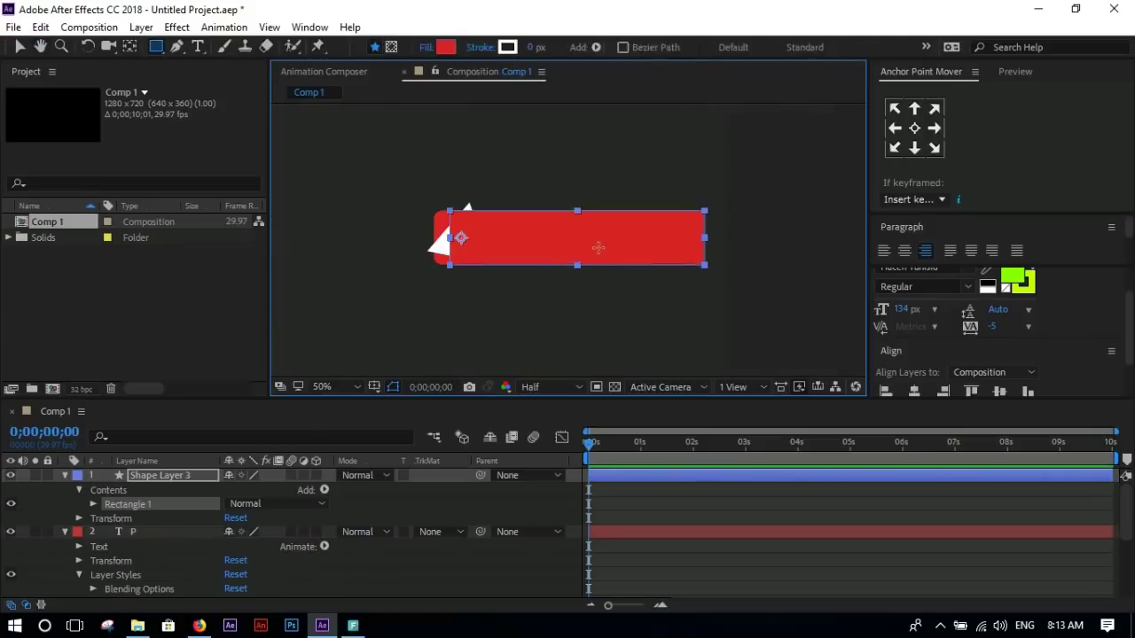
drag(598, 248, 672, 240)
- Move the bar layer below the logo layers
click(19, 46)
click(64, 476)
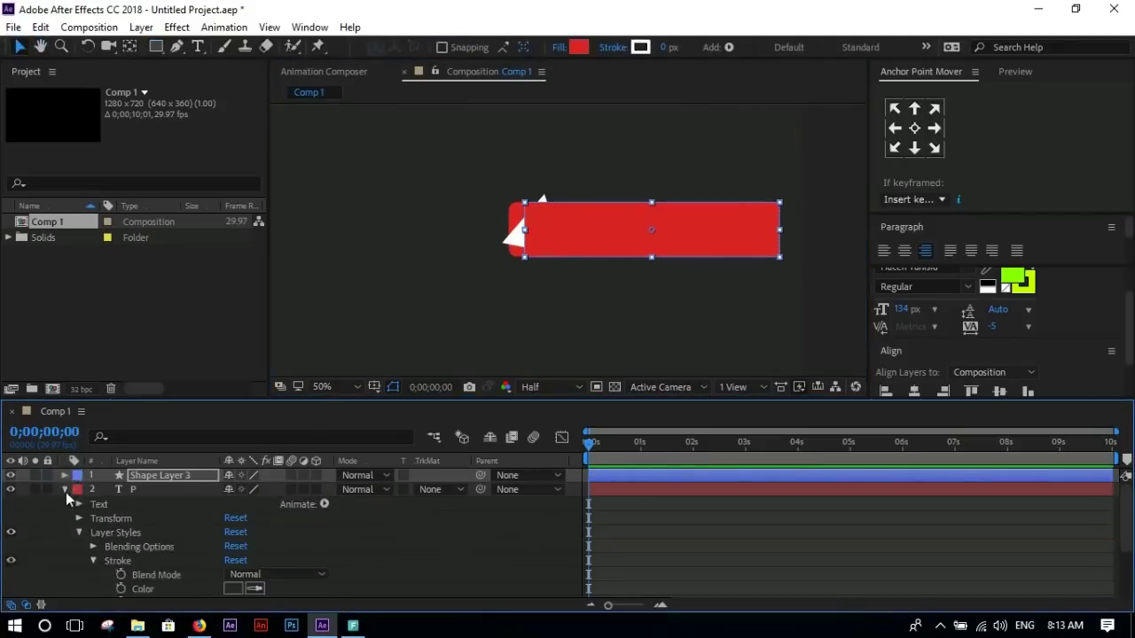
click(66, 490)
drag(181, 476, 170, 522)
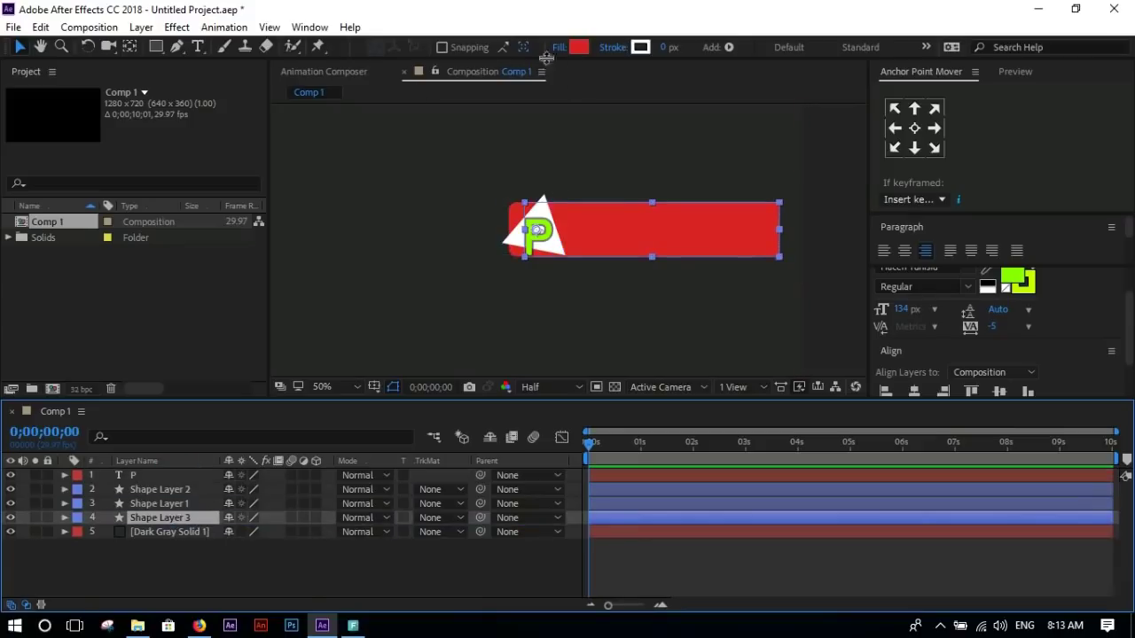
- Set the bar's fill to dark grey 181818
click(578, 47)
click(1097, 237)
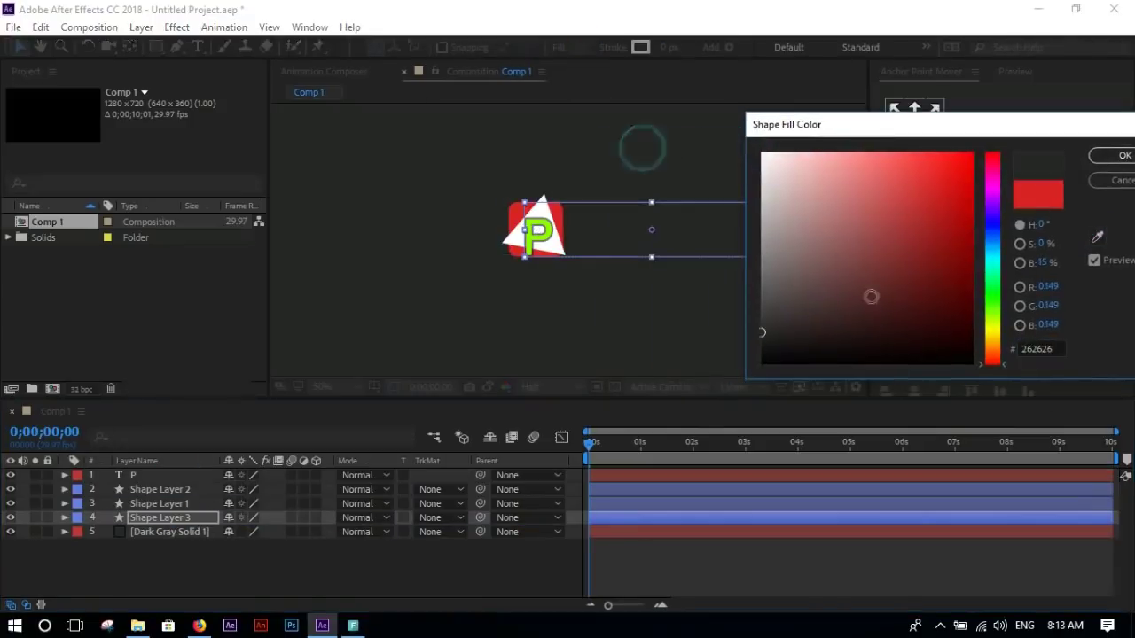
drag(1046, 124, 529, 139)
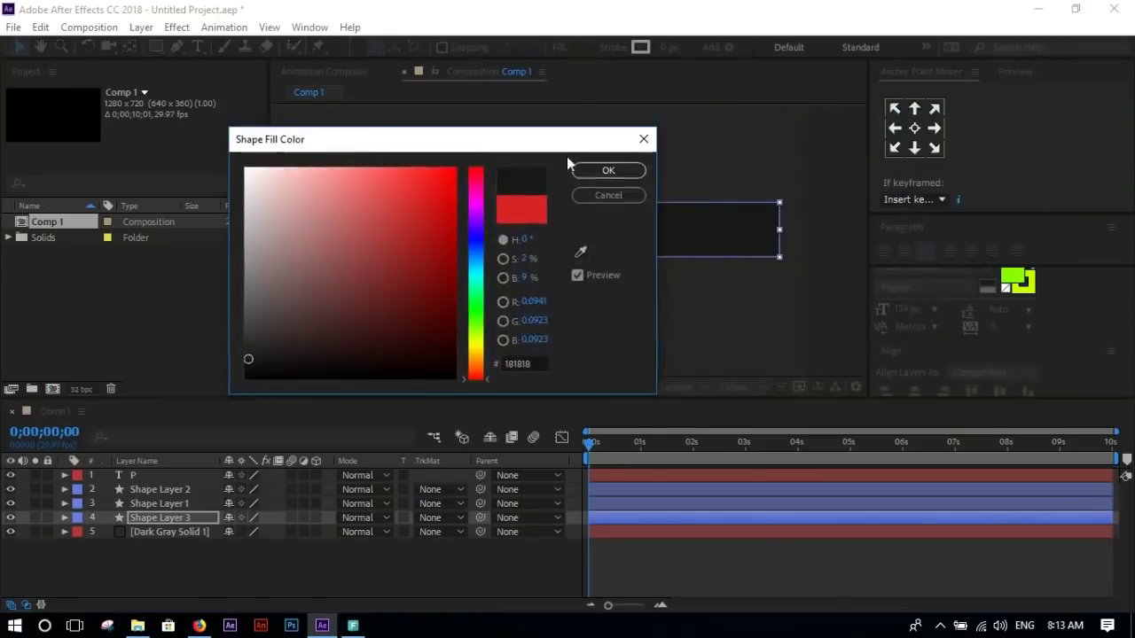
click(608, 170)
click(820, 174)
drag(565, 258, 646, 241)
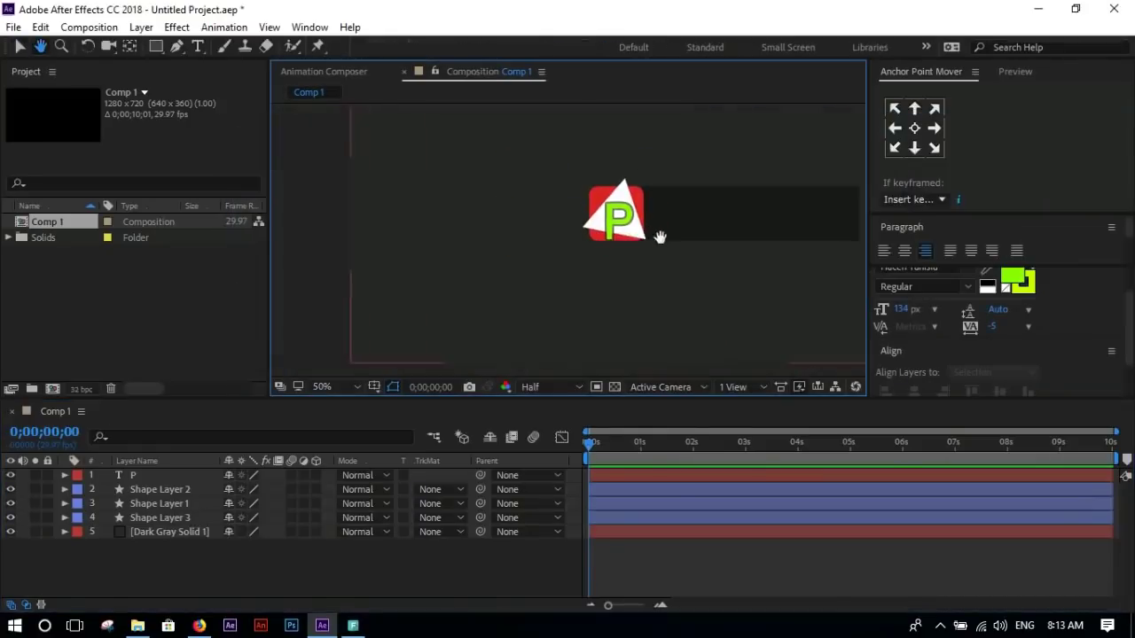
- Shift the badge and bar slightly left and down
shift+click(158, 517)
drag(747, 237, 626, 222)
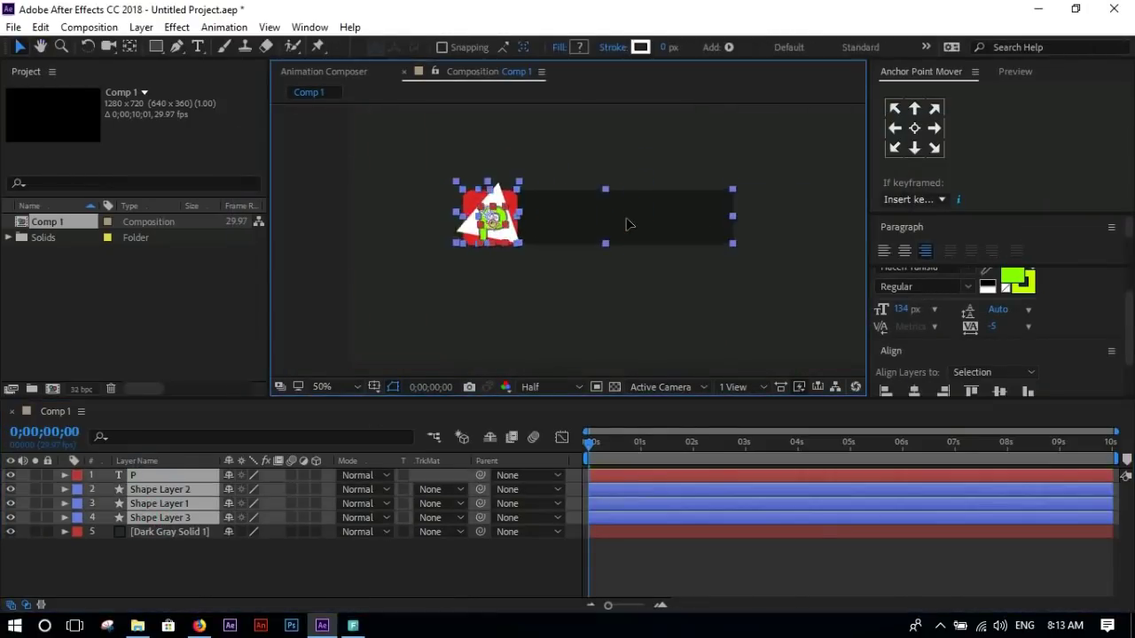
click(715, 268)
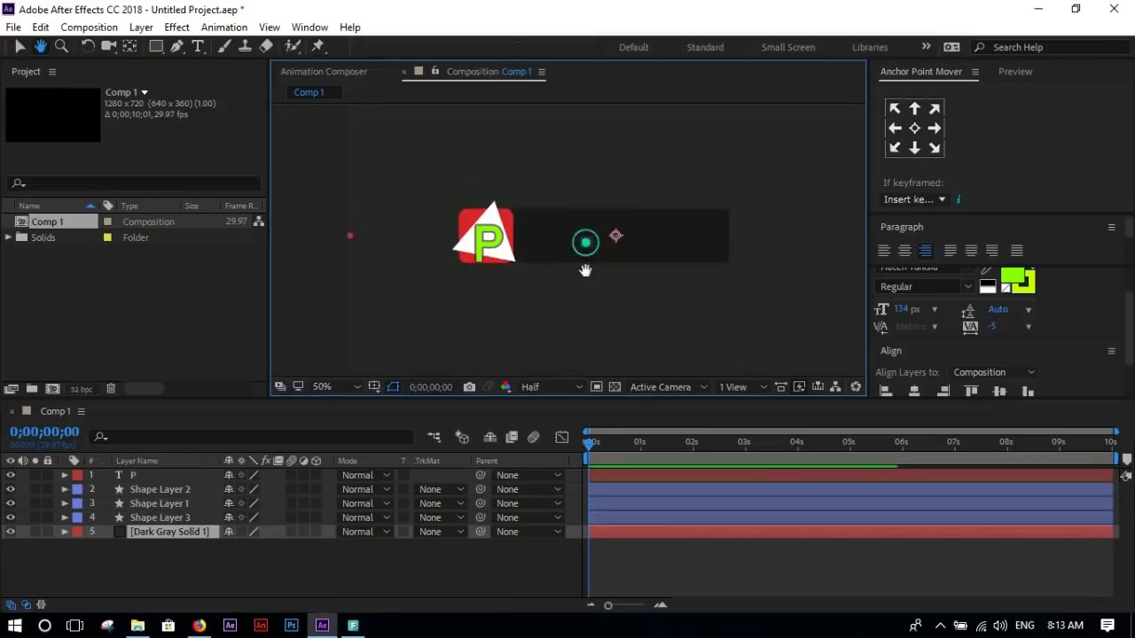
- Make the triangle's fill dark grey (1F1D1D) using the eyedropper
click(160, 503)
click(151, 475)
click(158, 489)
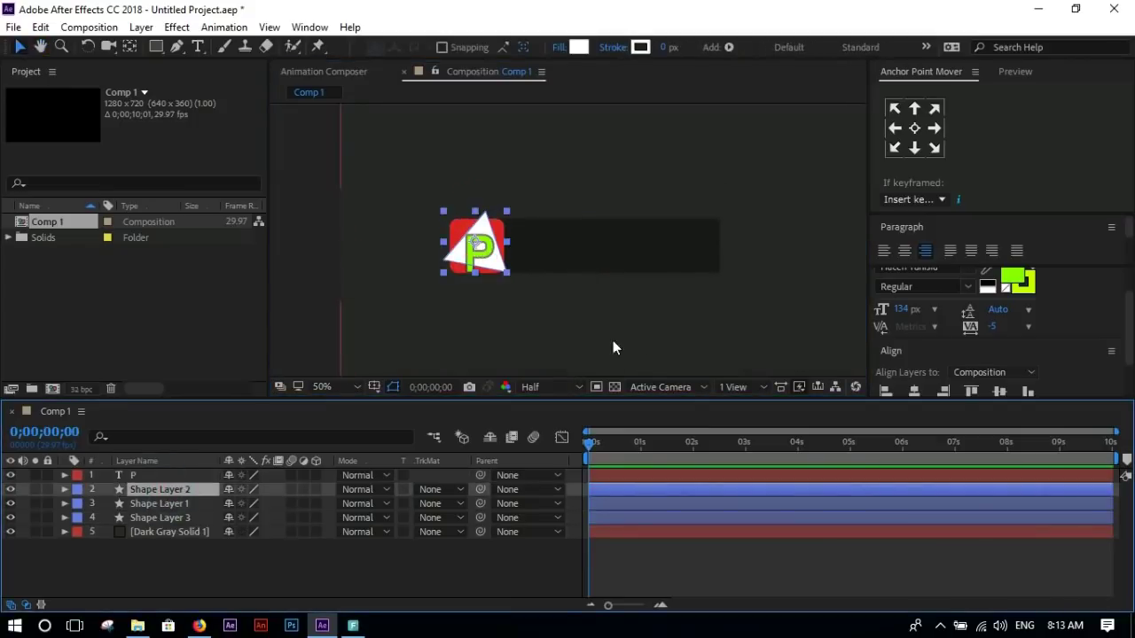
click(578, 48)
drag(487, 135, 872, 129)
click(1026, 237)
click(724, 266)
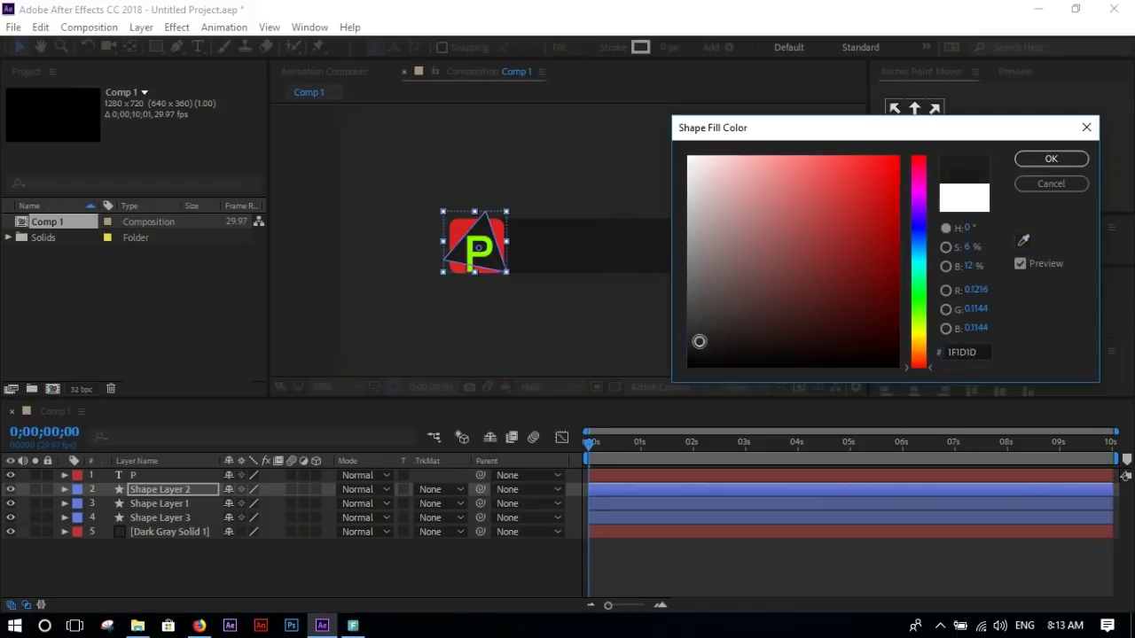
click(1051, 158)
click(652, 203)
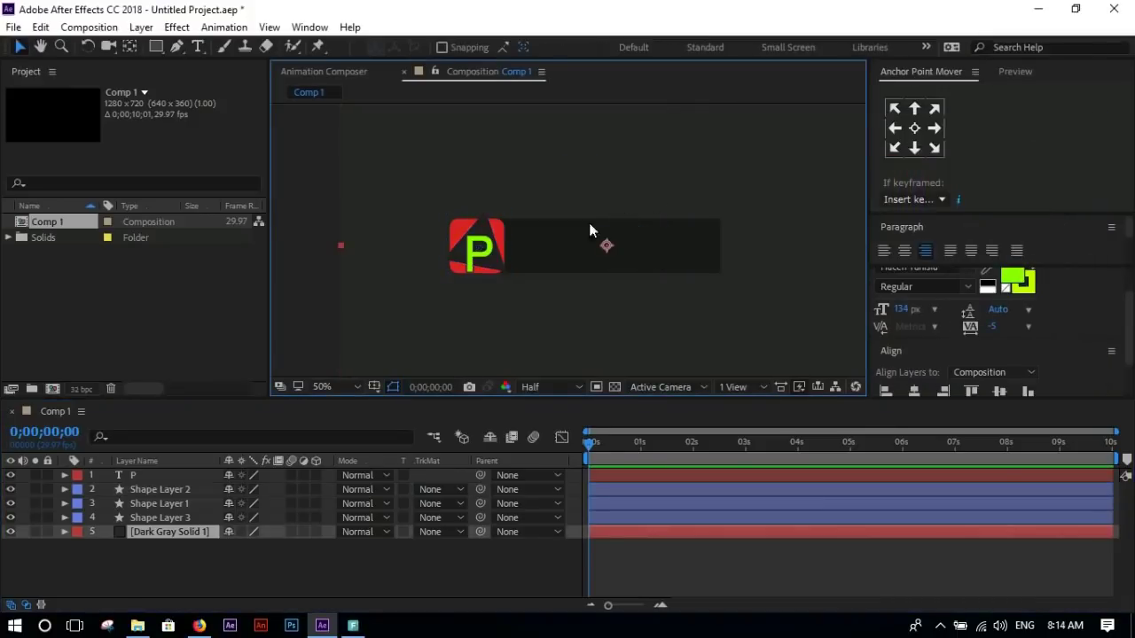
- Change the P's text colour to white (FFFFFF)
click(133, 476)
click(1017, 278)
drag(752, 198, 689, 158)
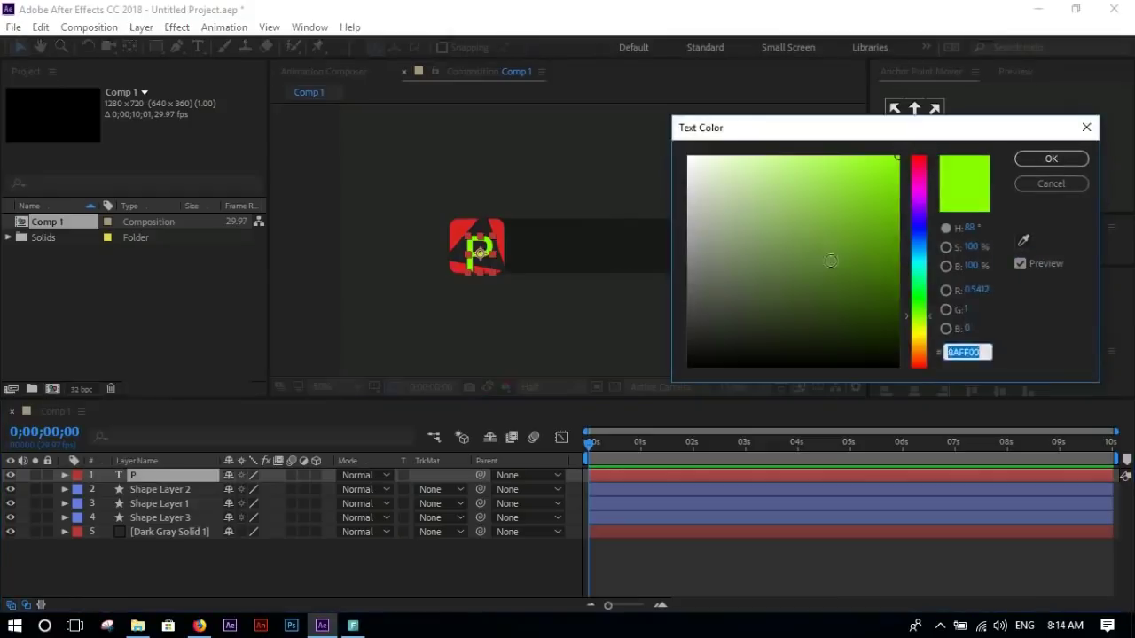
click(1050, 158)
click(784, 252)
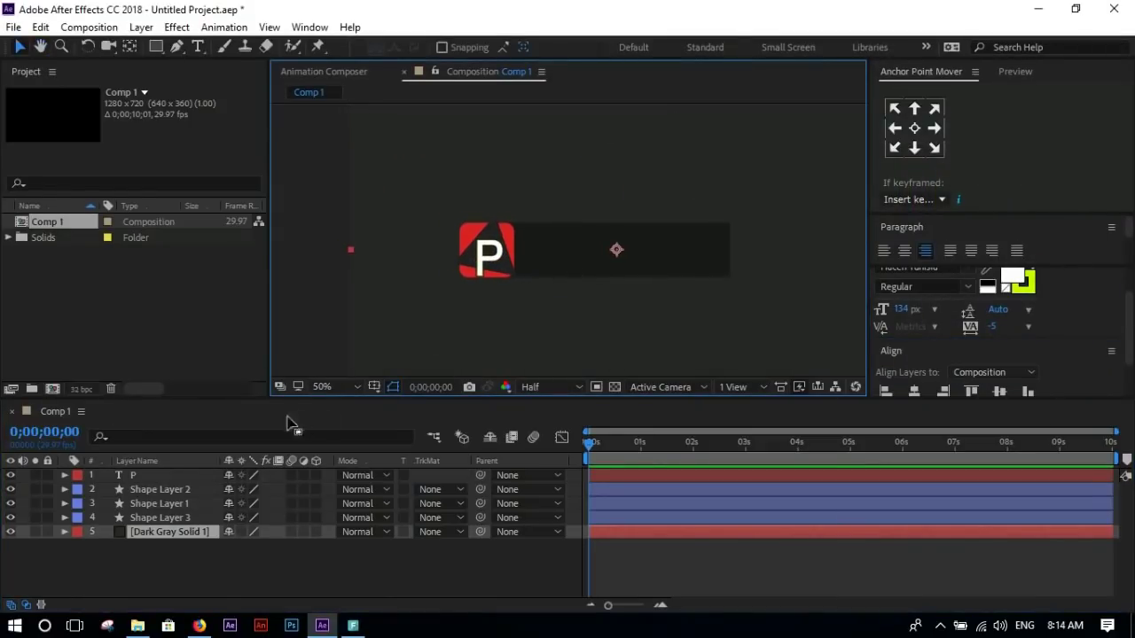
click(169, 559)
click(596, 253)
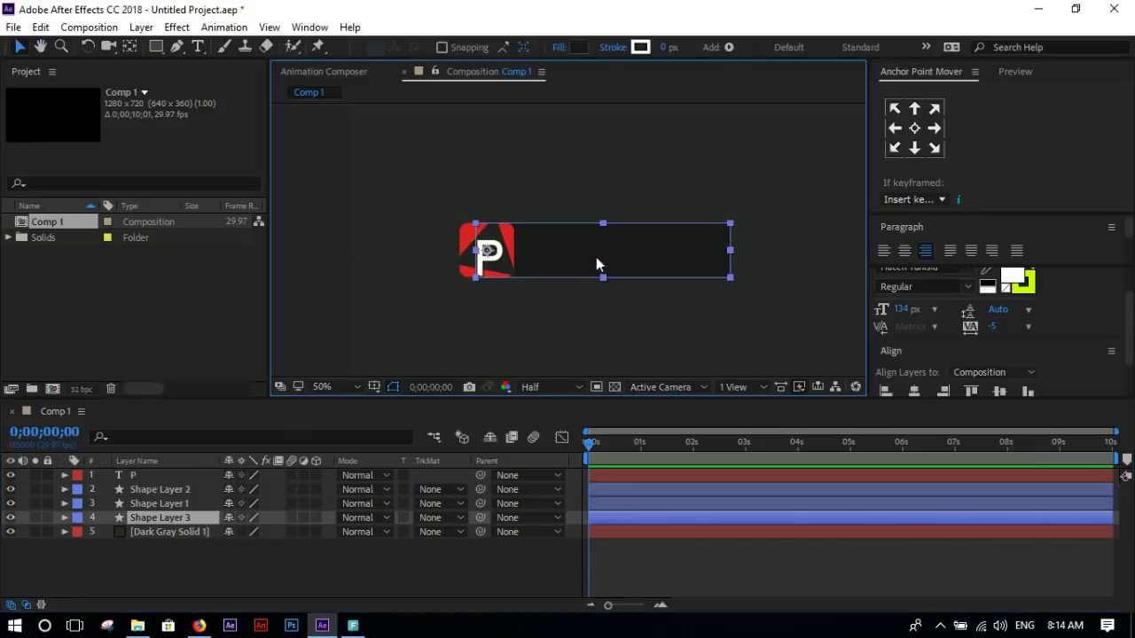
click(286, 160)
- Type left-aligned 'PixilGraphics' at 89 px and place it on the dark bar
click(197, 46)
click(526, 257)
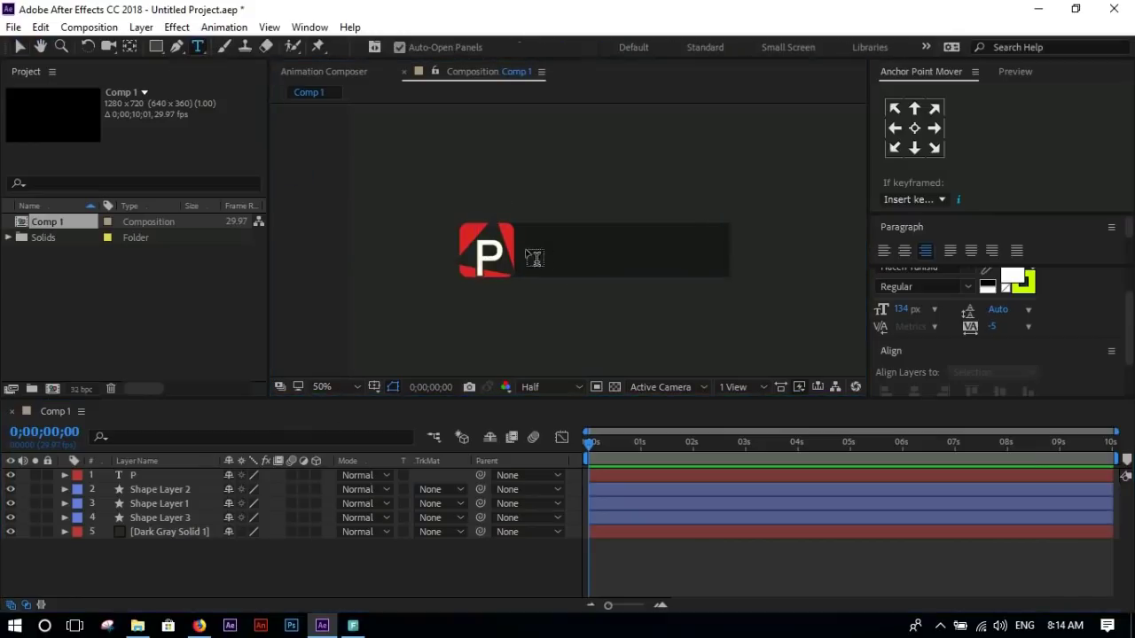
click(884, 251)
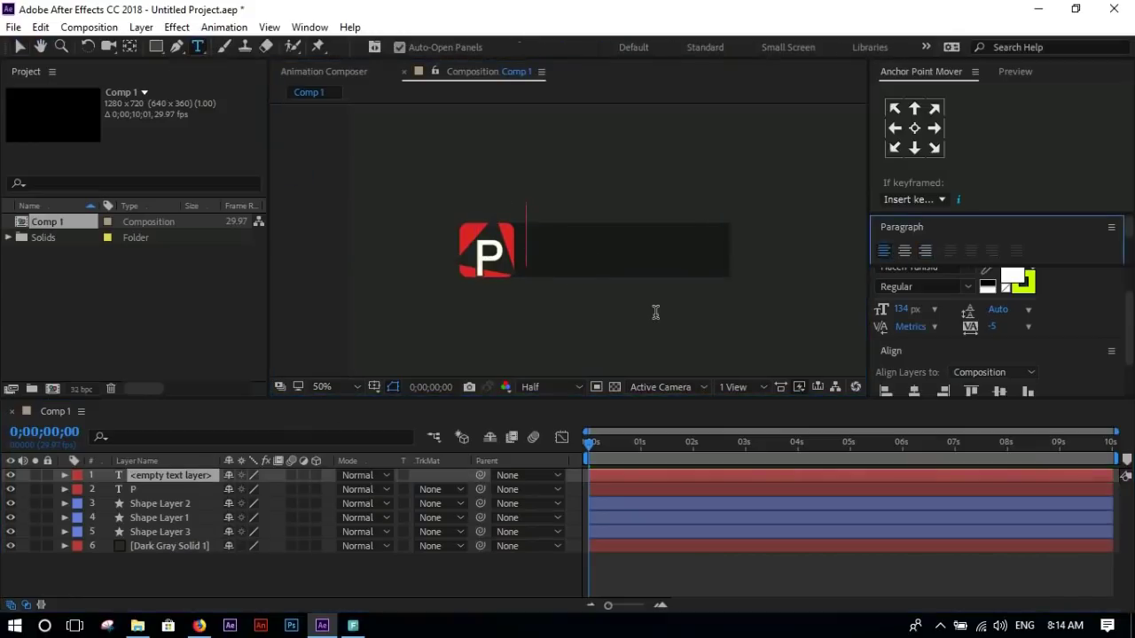
text(PixilGra)
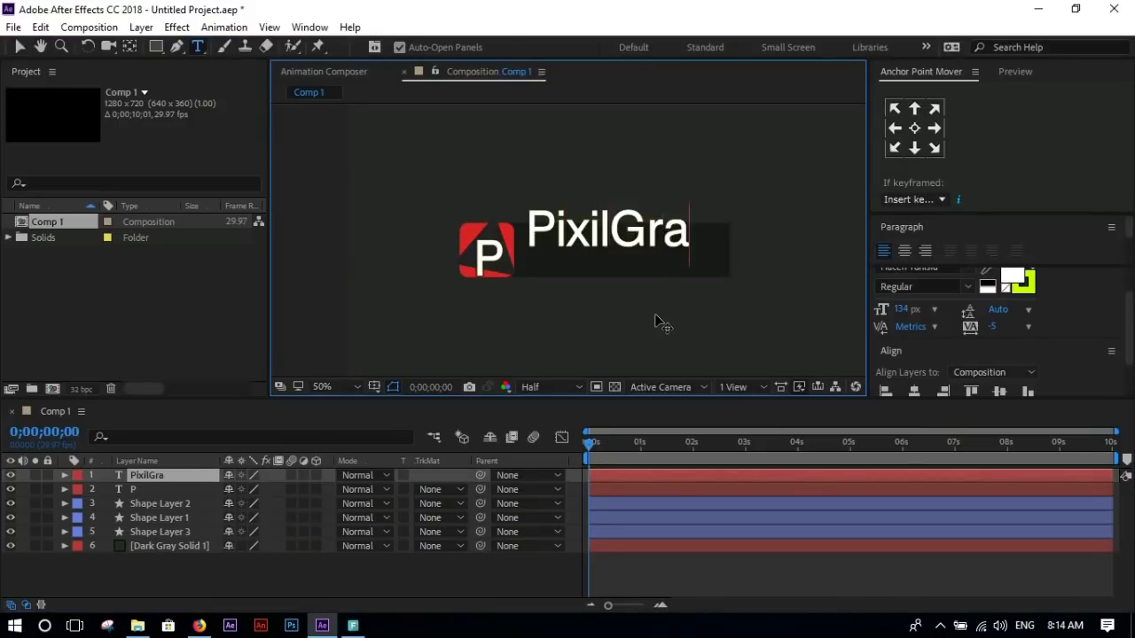
text(phics)
key(Escape)
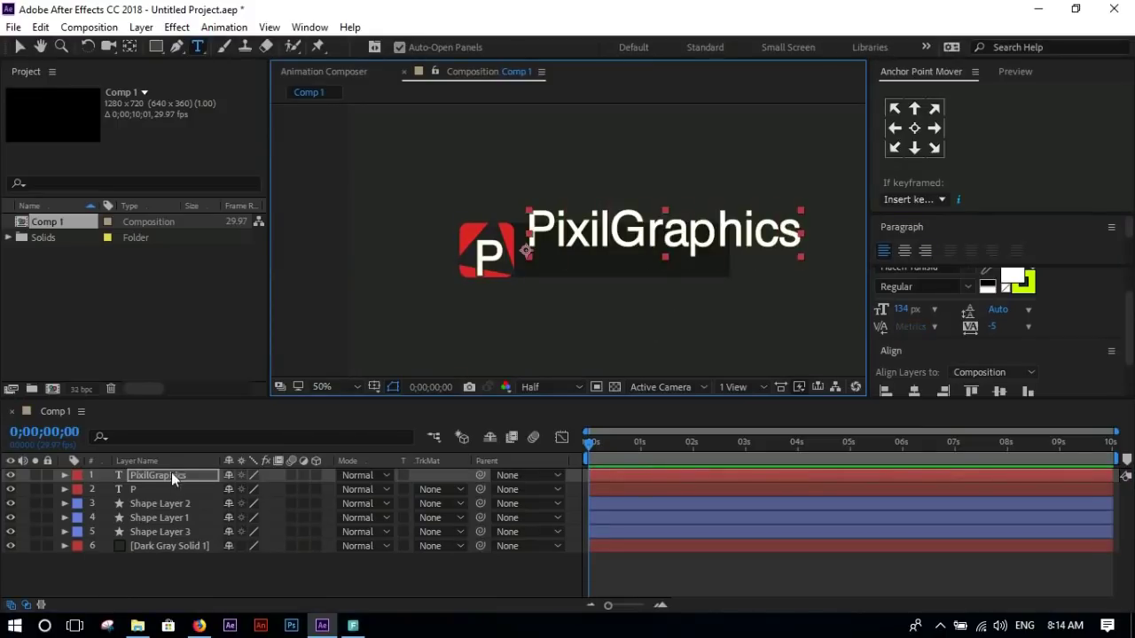
drag(902, 309, 862, 313)
click(20, 47)
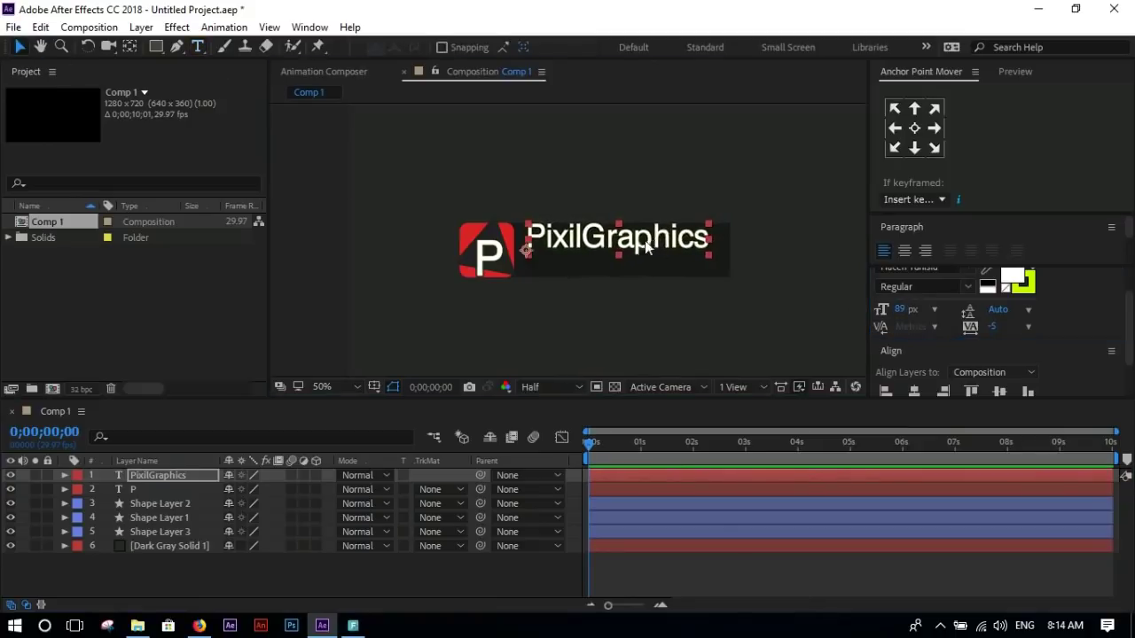
drag(645, 247, 649, 255)
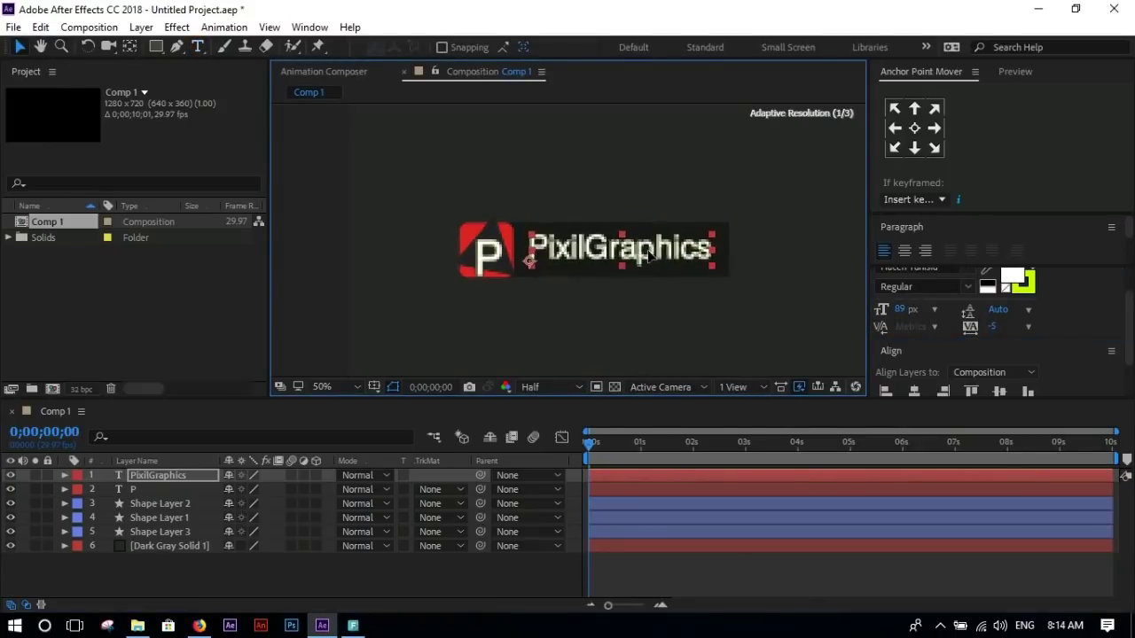
click(745, 309)
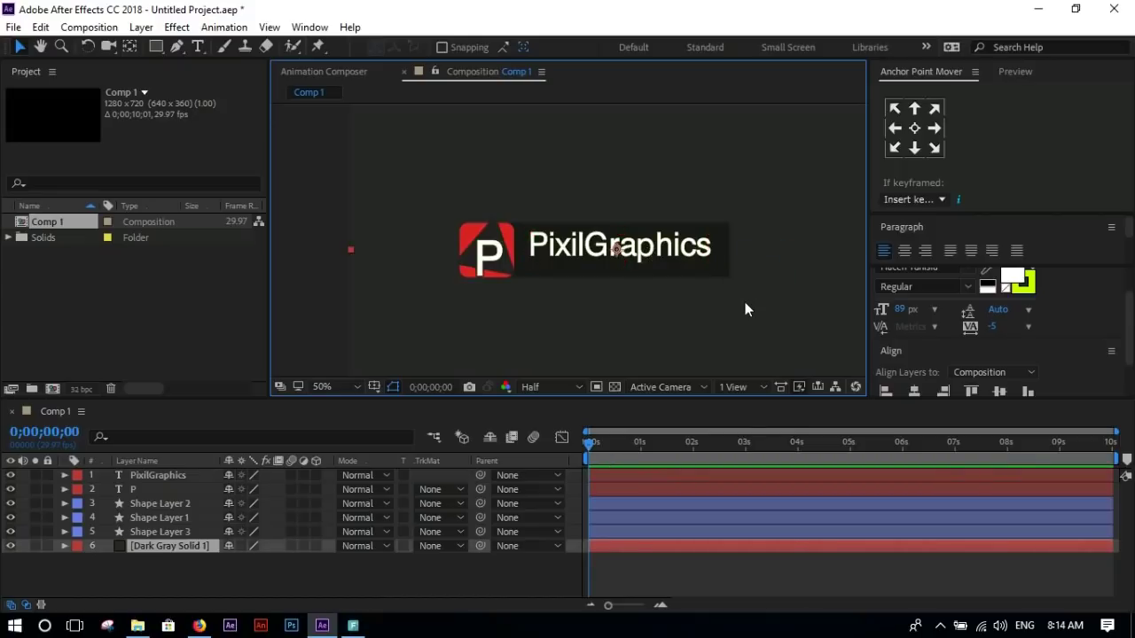
scroll(648, 278, up, 1)
- Rename Shape Layer 3 to BG_Slide_01 and Shape Layer 1 to Rect
scroll(633, 260, up, 1)
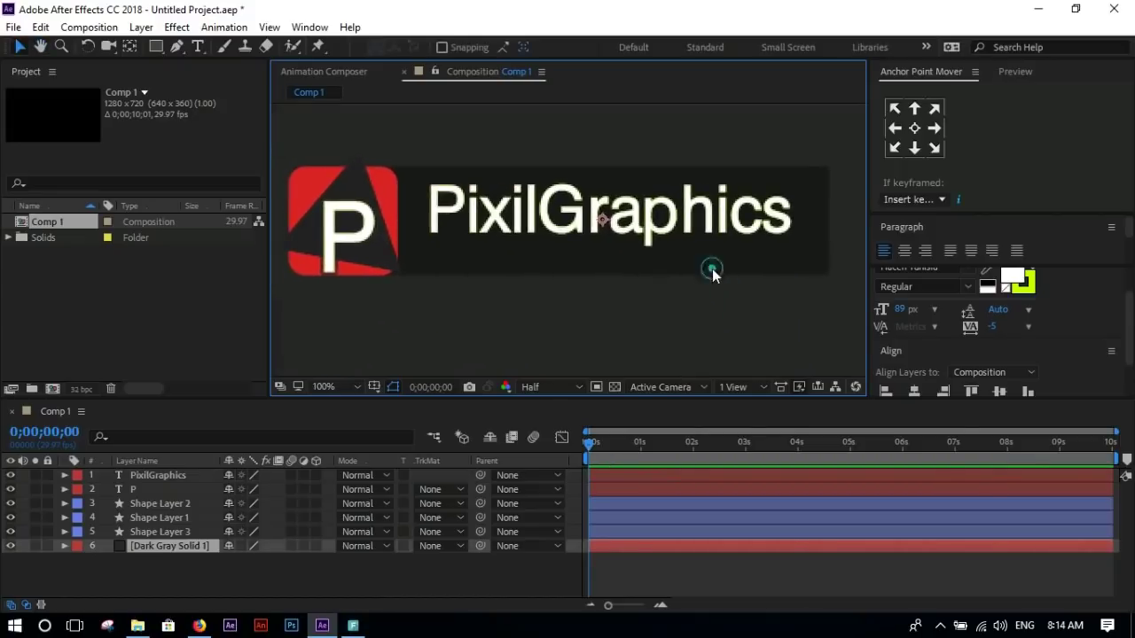
click(157, 531)
key(Return)
text(BG_Slide_01)
click(178, 522)
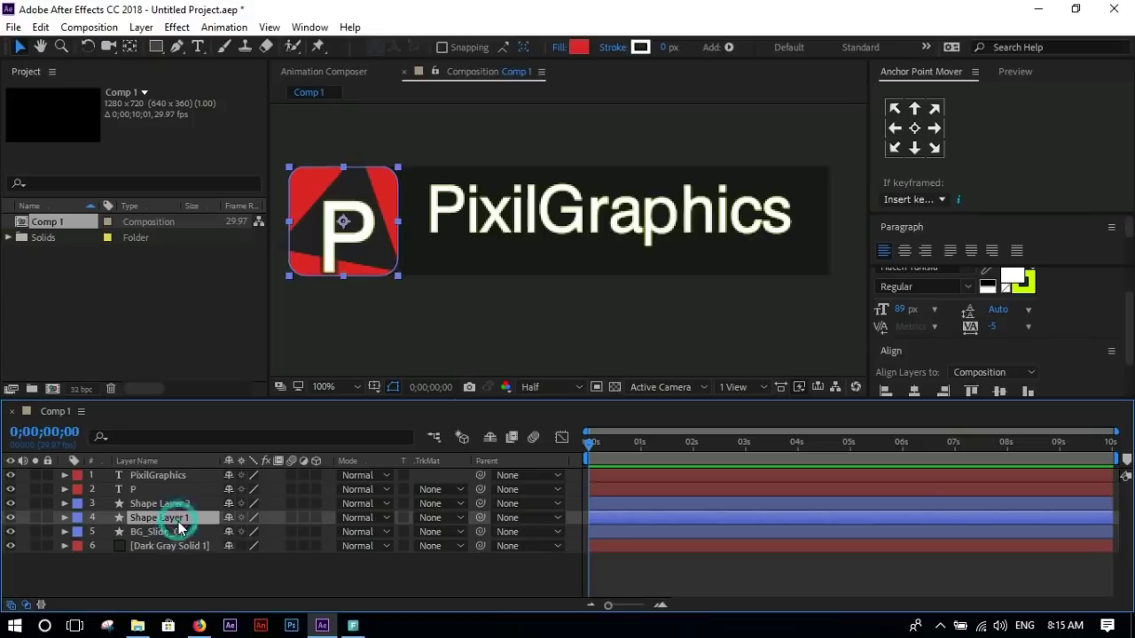
key(Return)
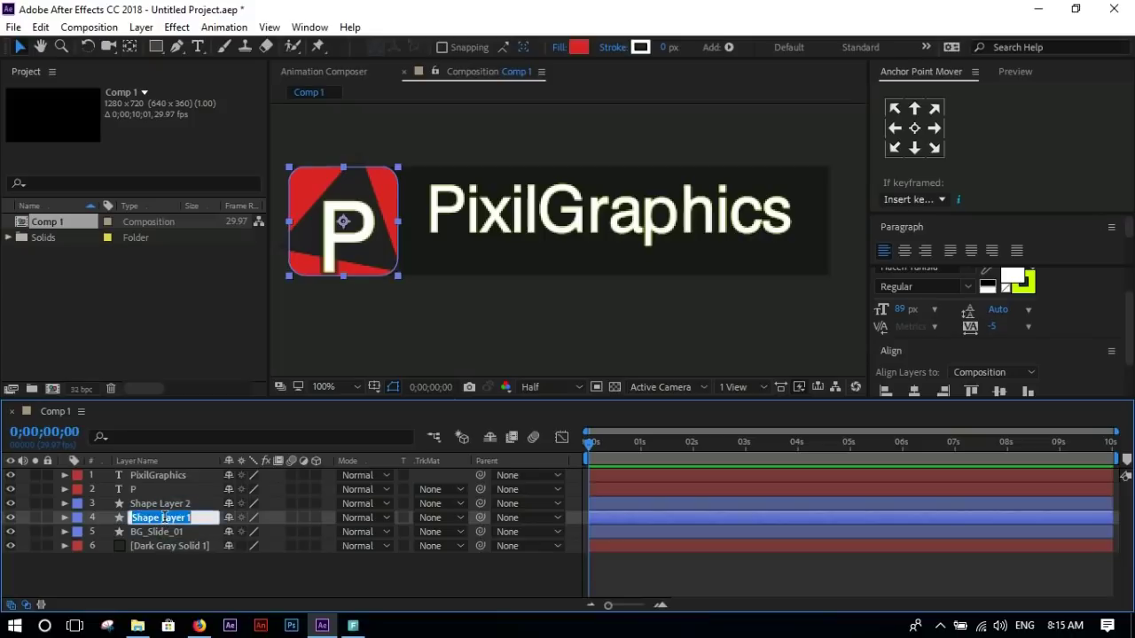
text(Rect)
- Rename the triangle layer Tri and duplicate BG_Slide_01 as BG_Slide_02
click(170, 501)
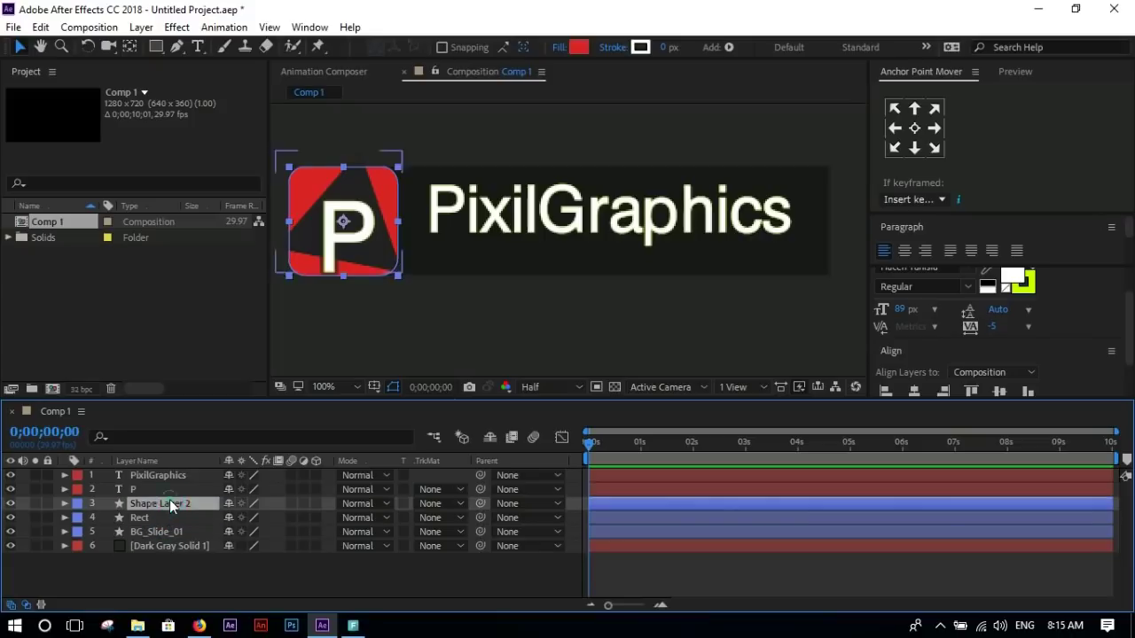
key(Return)
text(Tri)
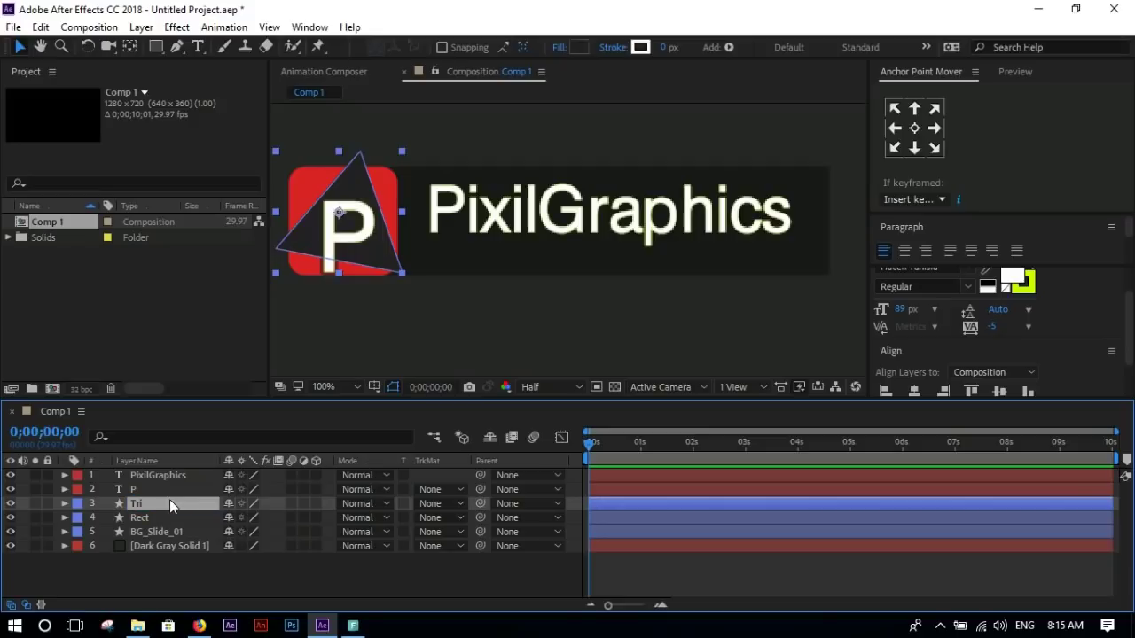
click(158, 475)
click(150, 531)
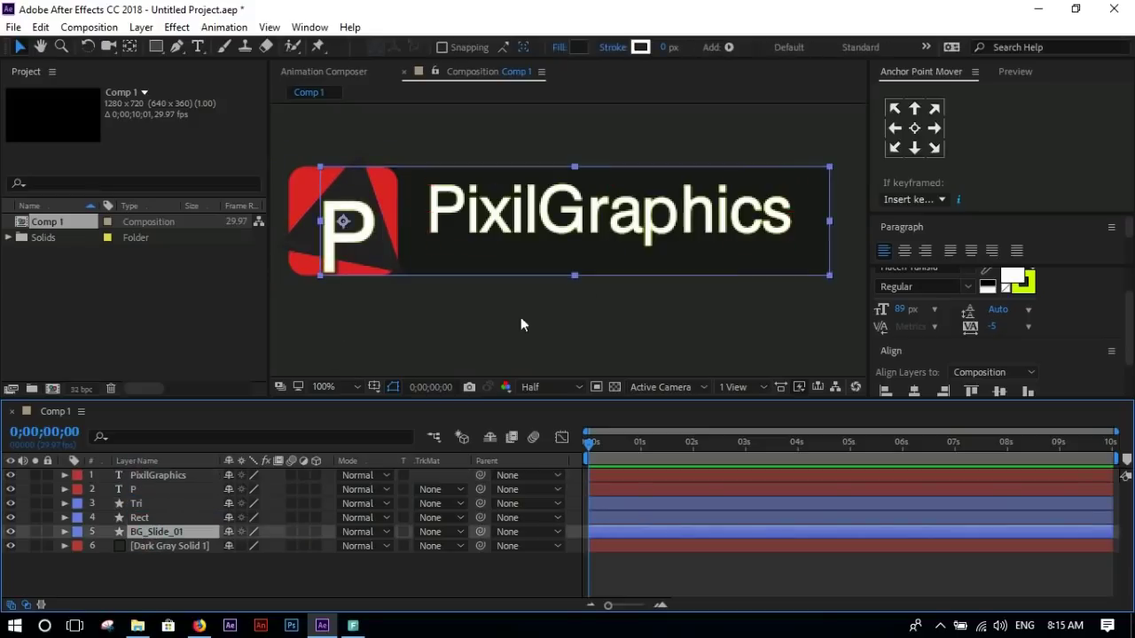
key(ctrl+d)
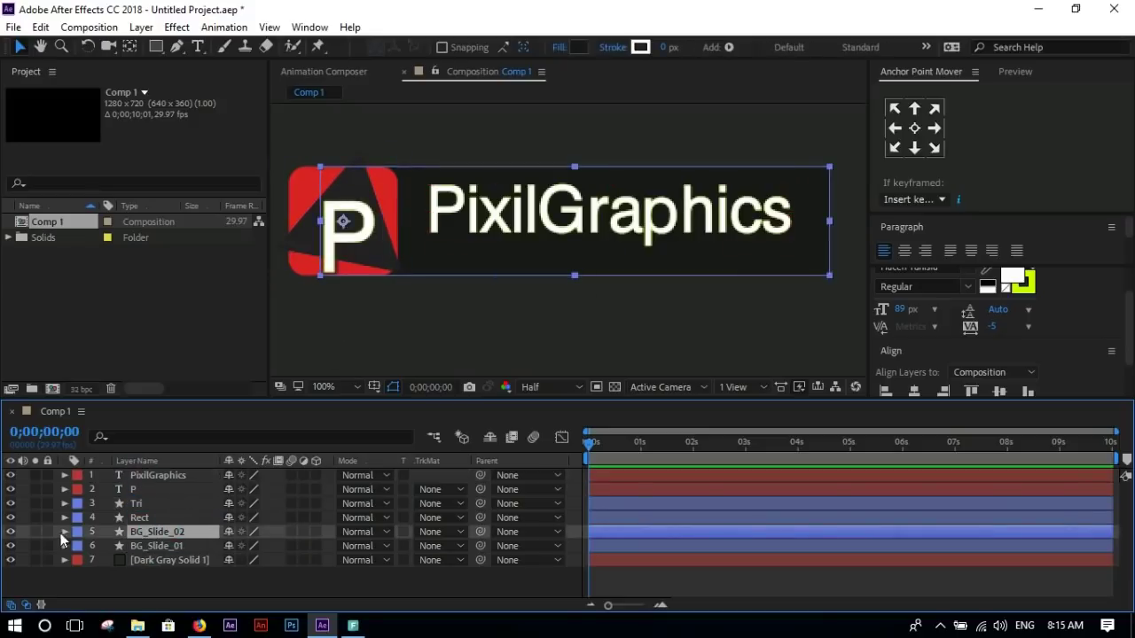
- Squash BG_Slide_02's rectangle into a thin bar and move it down below the text
click(64, 531)
click(78, 543)
scroll(156, 542, down, 3)
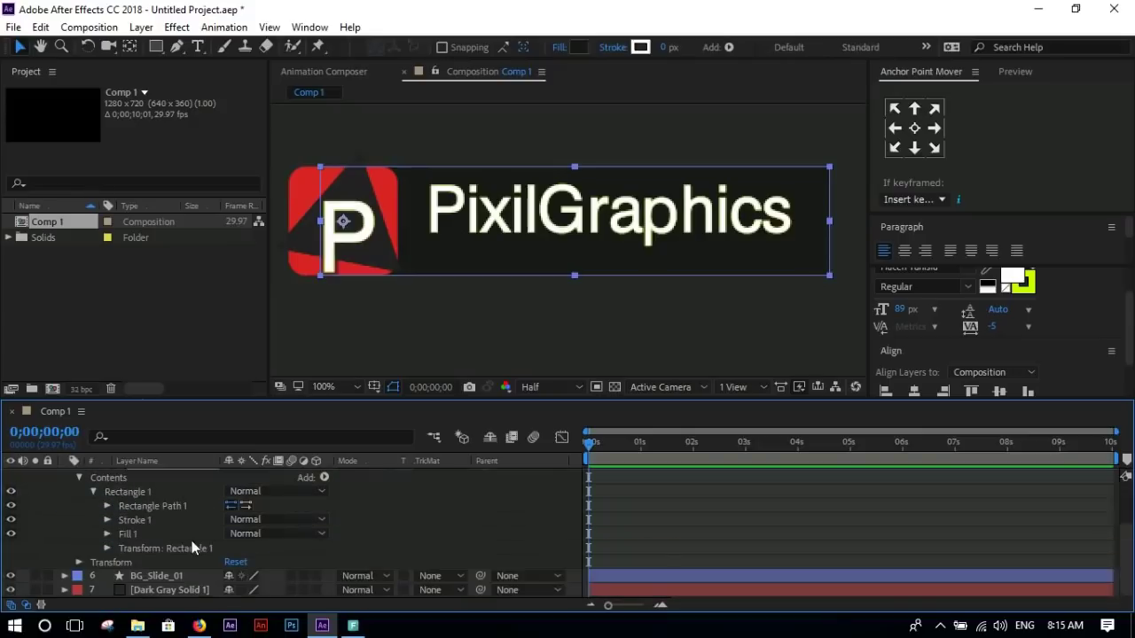
click(107, 548)
drag(273, 535, 209, 536)
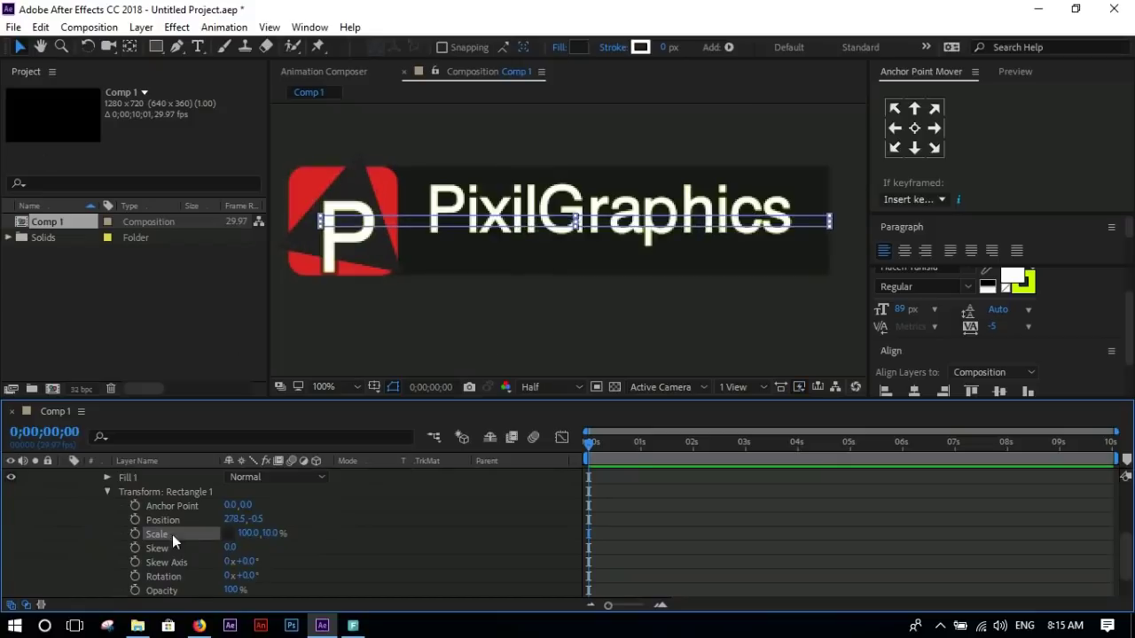
scroll(161, 490, up, 3)
key(p)
drag(253, 545, 304, 550)
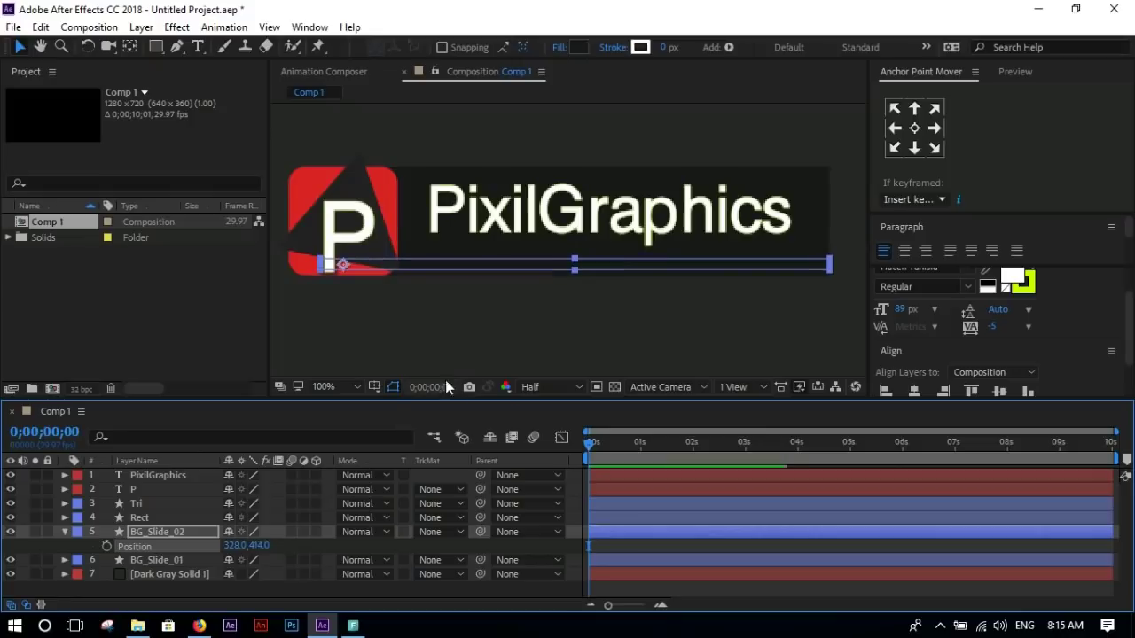
- Set the bar's fill colour to light pink (CD9696)
click(578, 46)
click(785, 133)
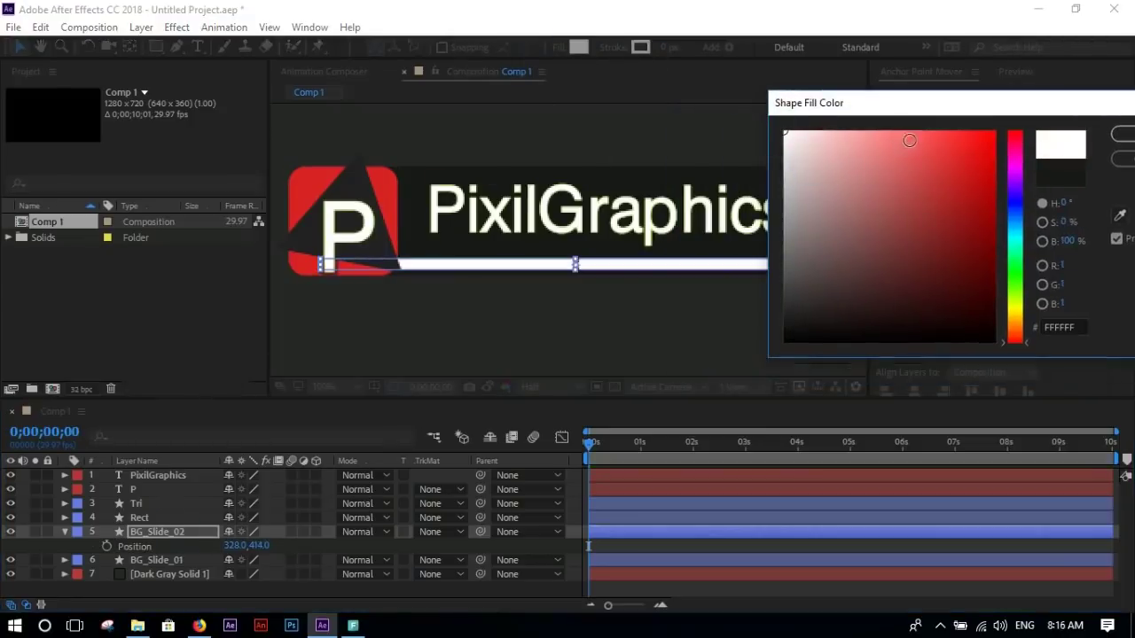
drag(914, 104, 830, 110)
click(1036, 215)
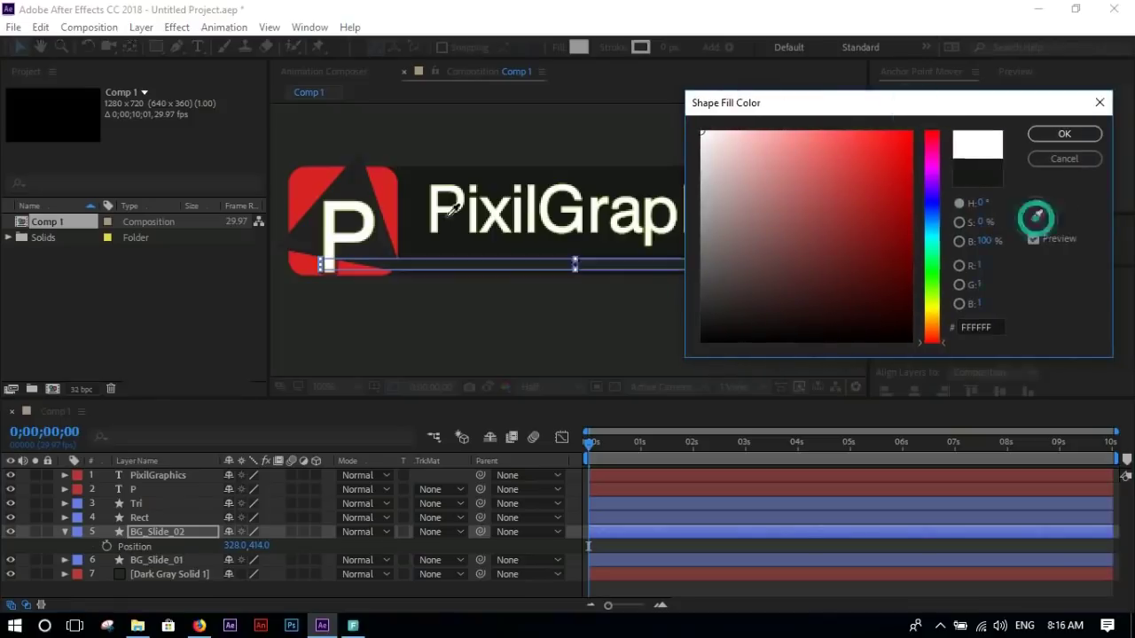
click(391, 181)
click(758, 170)
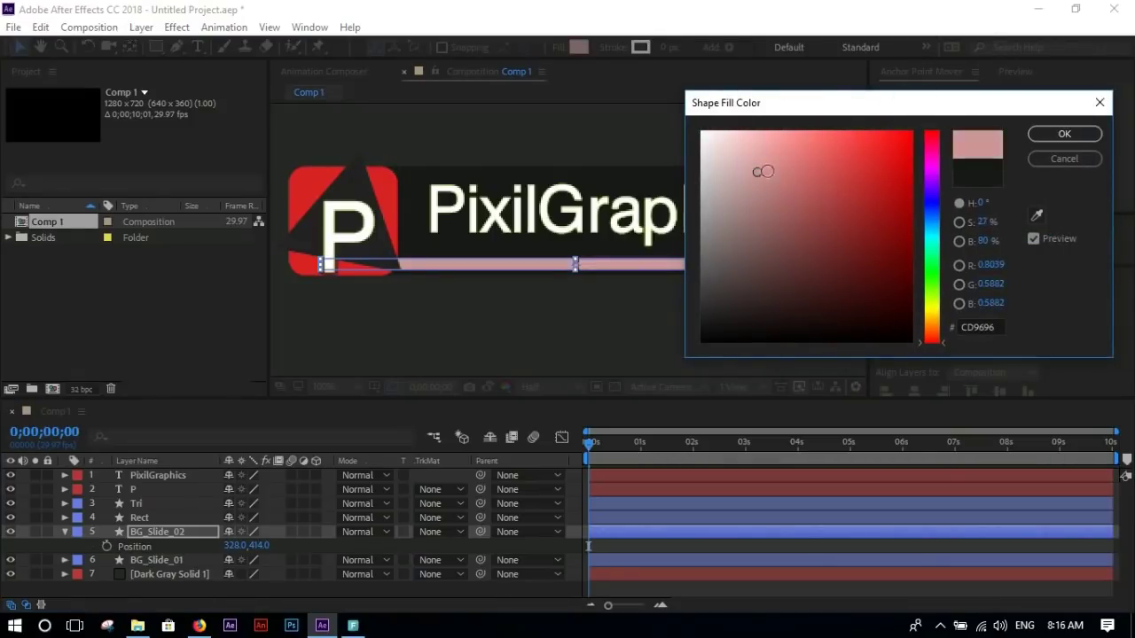
drag(758, 171, 728, 132)
click(1064, 133)
- Reselect BG_Slide_02 and zoom in closer to inspect the bar
click(625, 307)
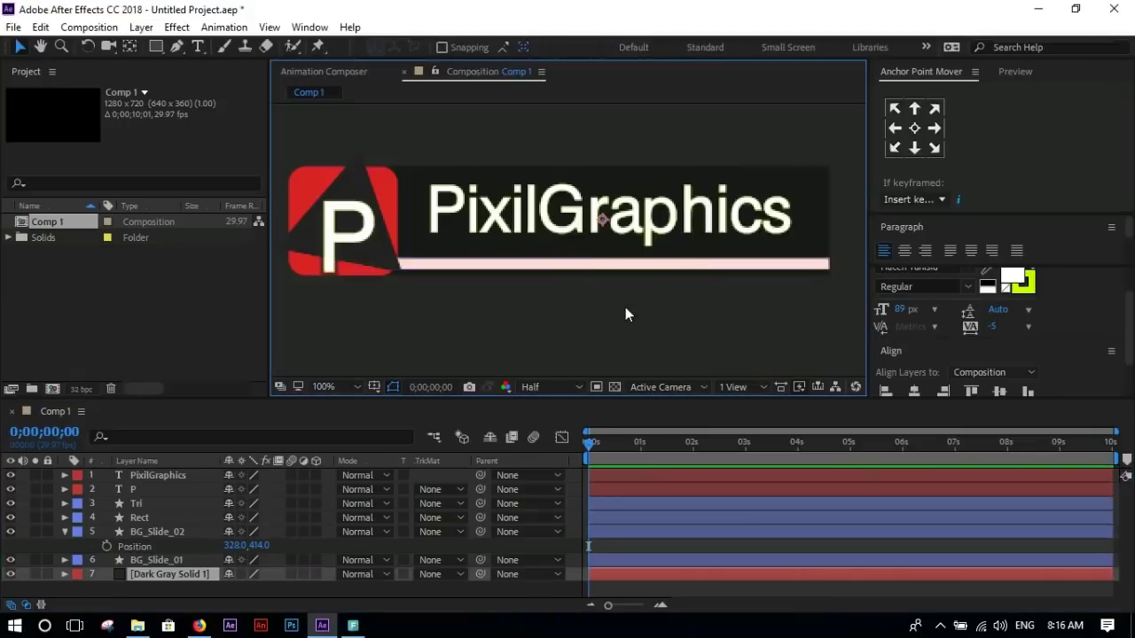
click(158, 531)
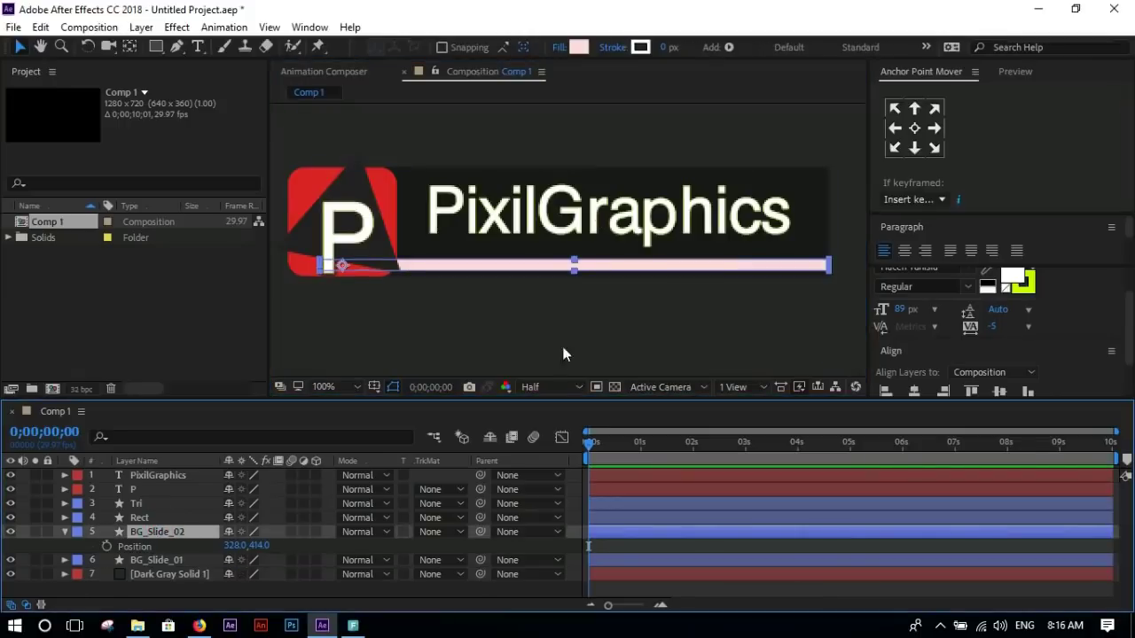
click(574, 266)
click(594, 348)
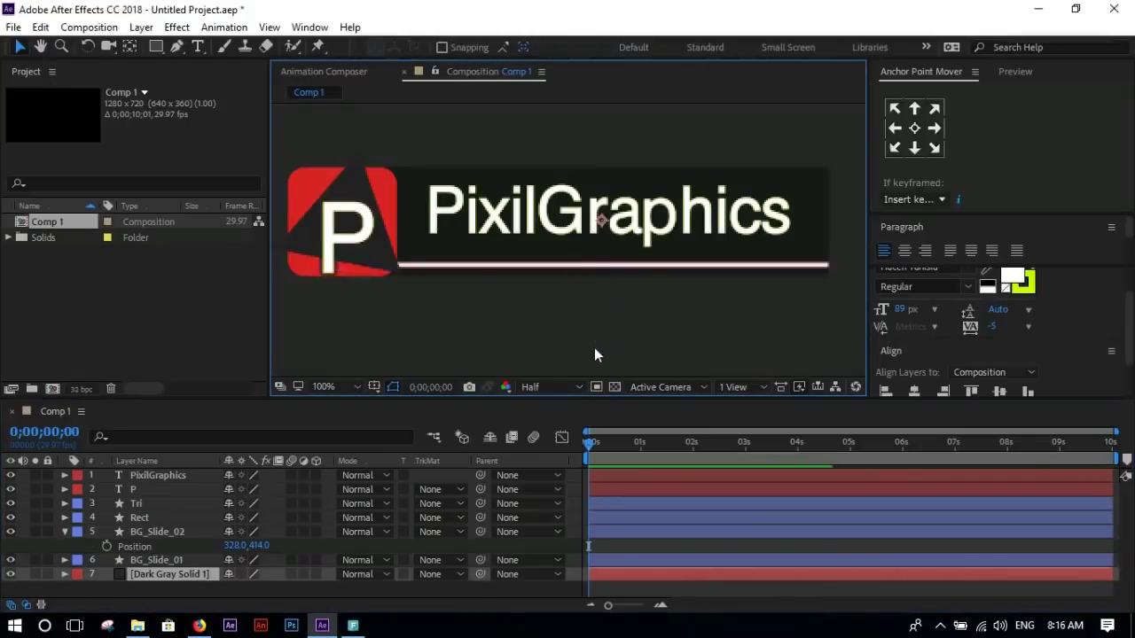
click(149, 532)
key(period)
- Duplicate the bar as BG_Slide_03 and move BG_Slide_02 down about 20 px
scroll(608, 322, down, 2)
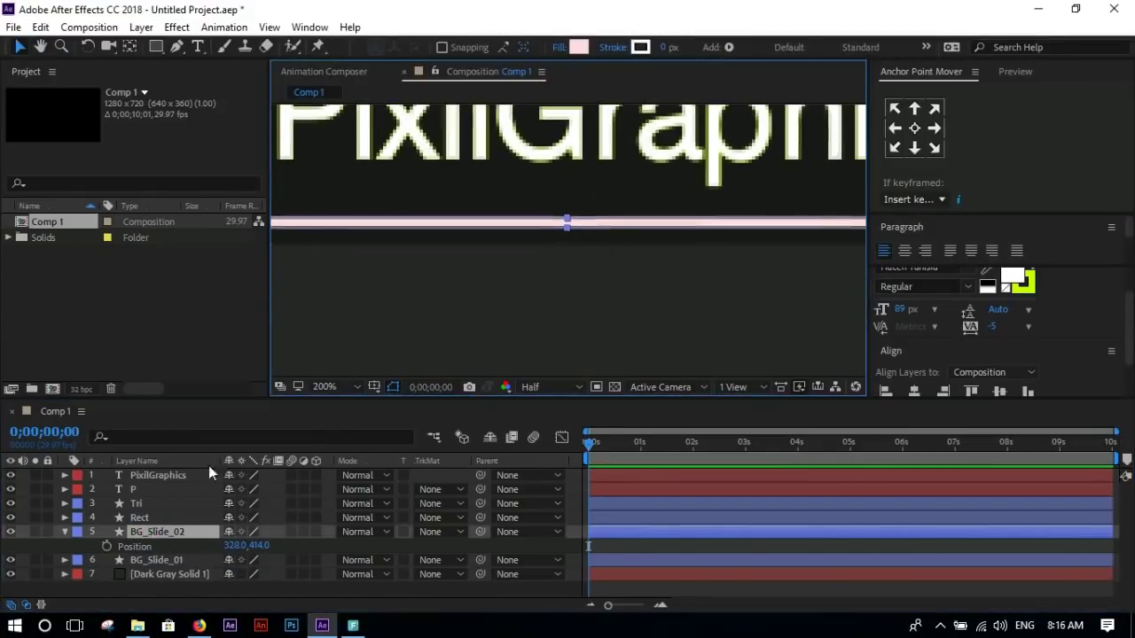
click(67, 532)
key(ctrl+d)
click(164, 545)
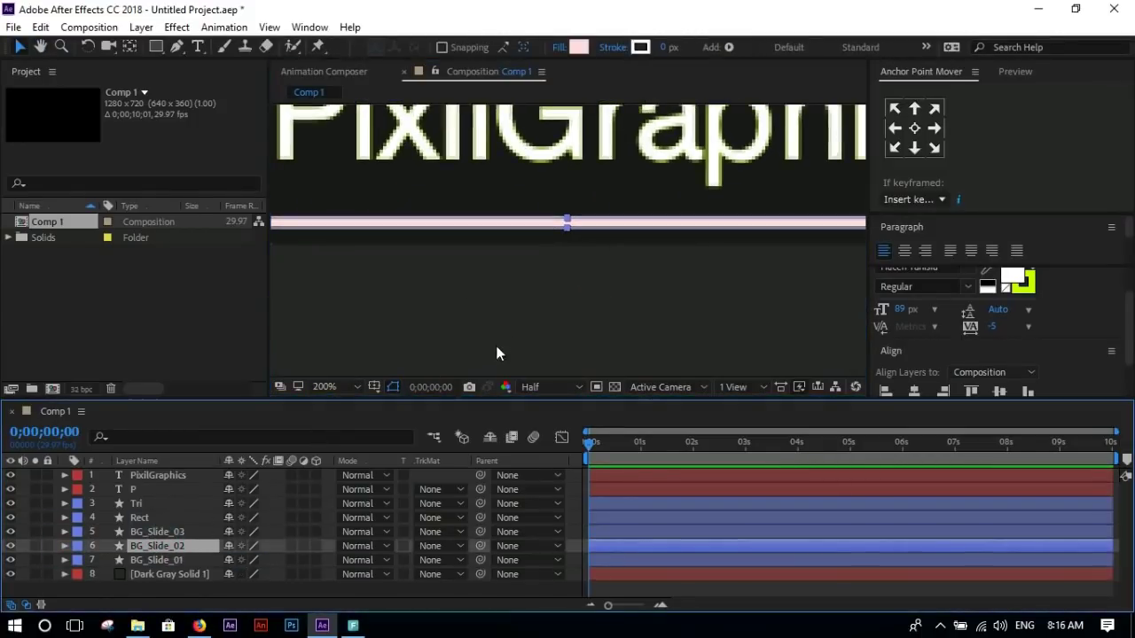
click(11, 532)
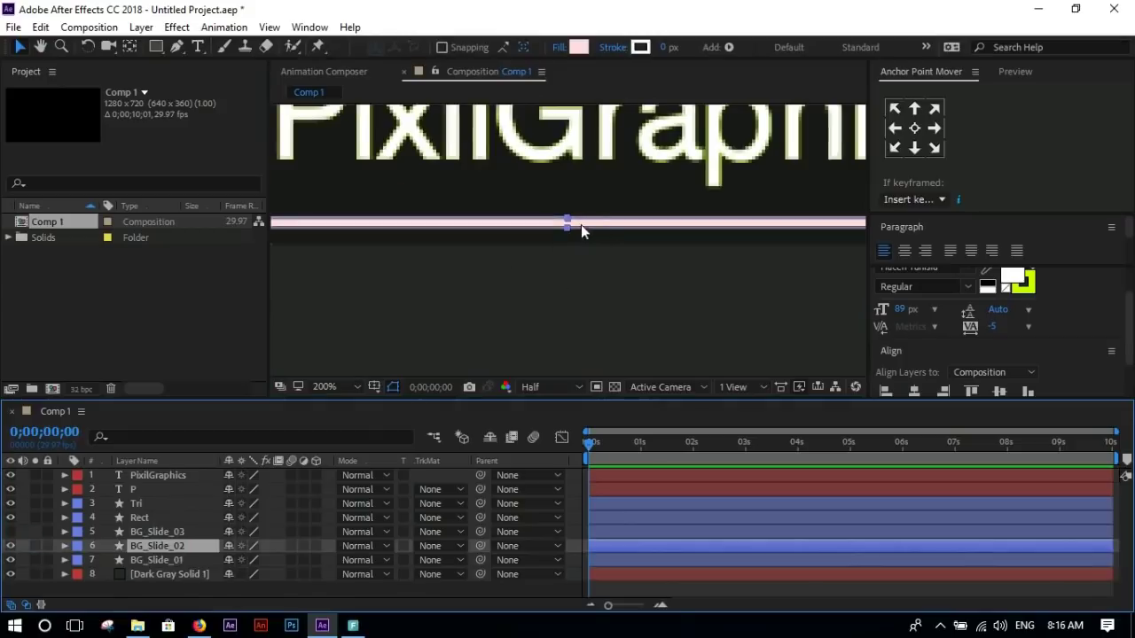
drag(567, 229, 568, 246)
- Set preview resolution to Full and stretch BG_Slide_02 upward from a bottom anchor to meet BG_Slide_03
click(549, 387)
click(552, 431)
click(11, 532)
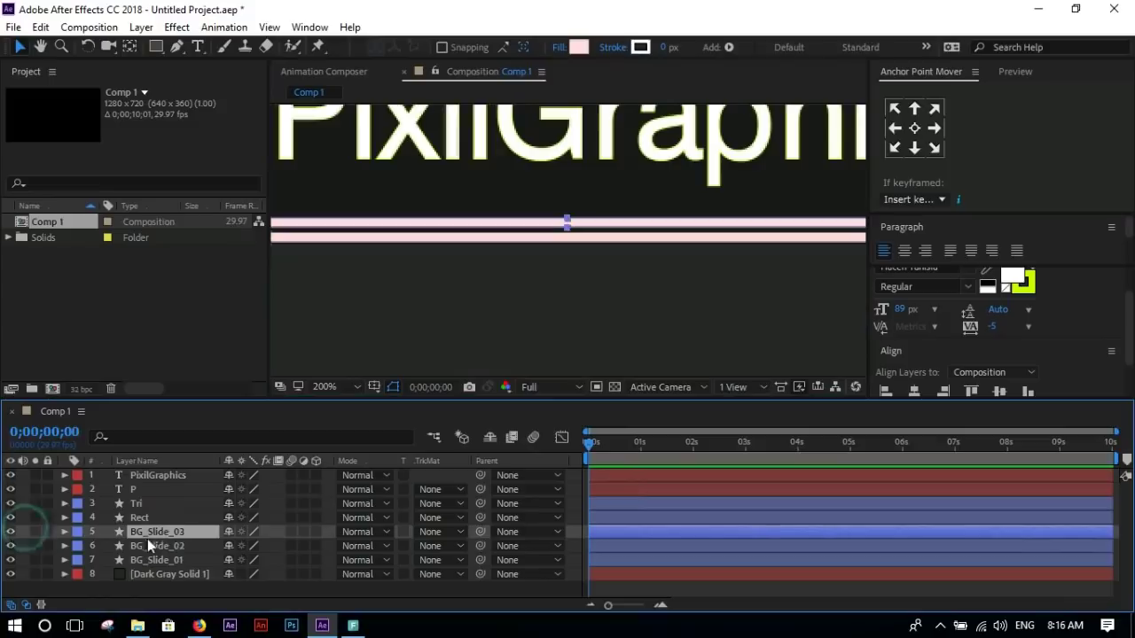
scroll(568, 246, up, 3)
drag(563, 246, 564, 210)
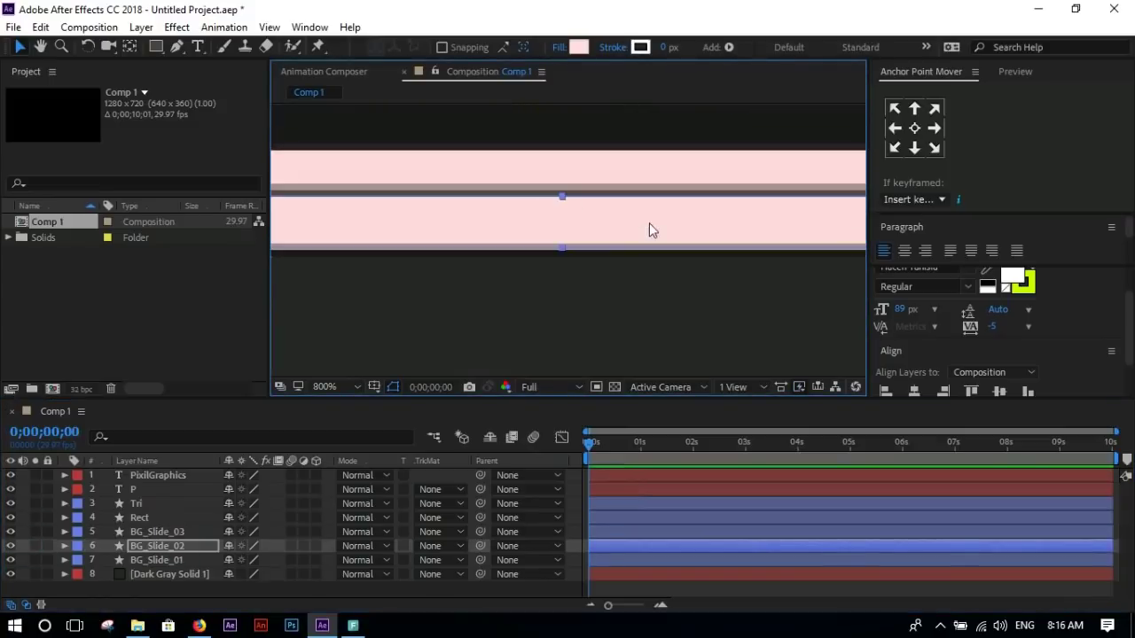
click(914, 148)
mouse_move(572, 226)
mouse_down()
mouse_move(568, 192)
mouse_move(636, 198)
mouse_up()
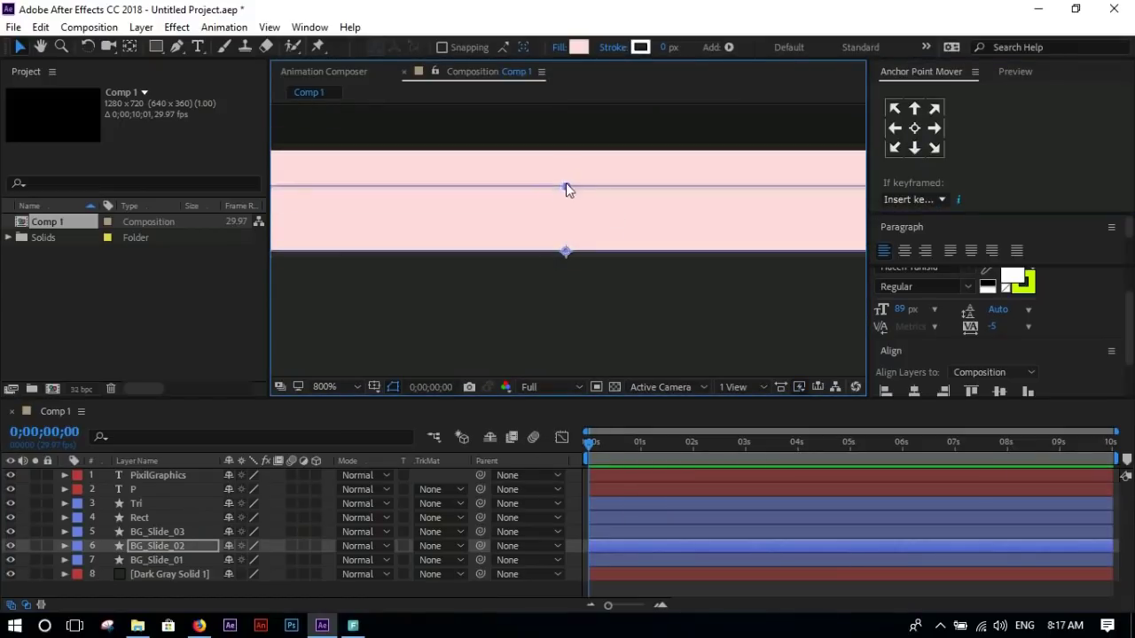
scroll(636, 205, down, 5)
click(648, 261)
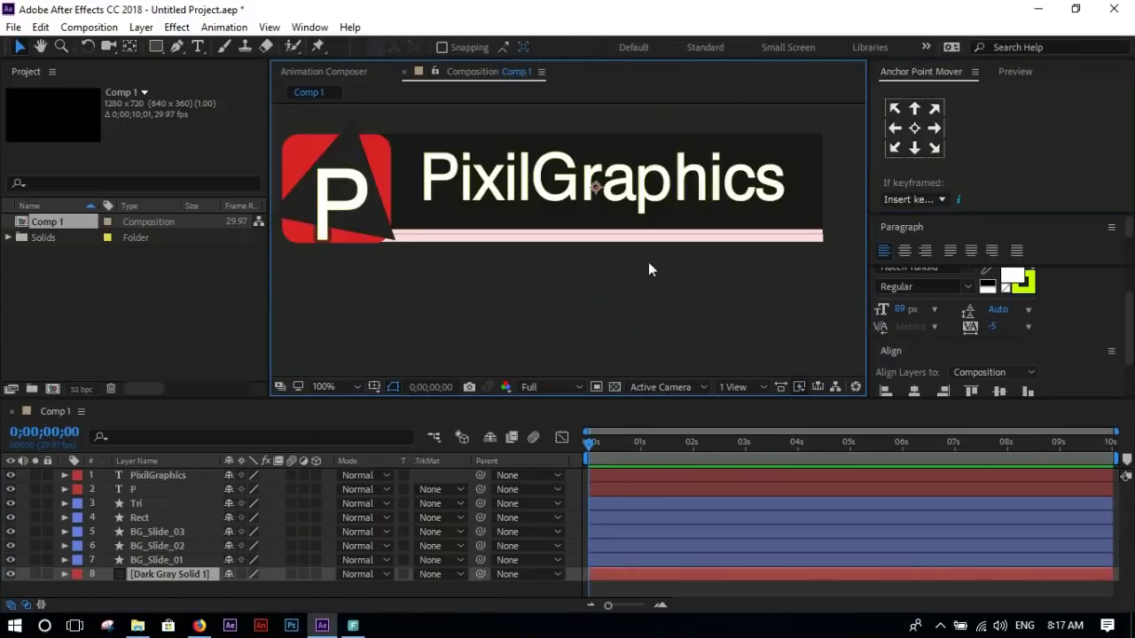
- Try a near-black fill on BG_Slide_02, then cancel the change
click(164, 545)
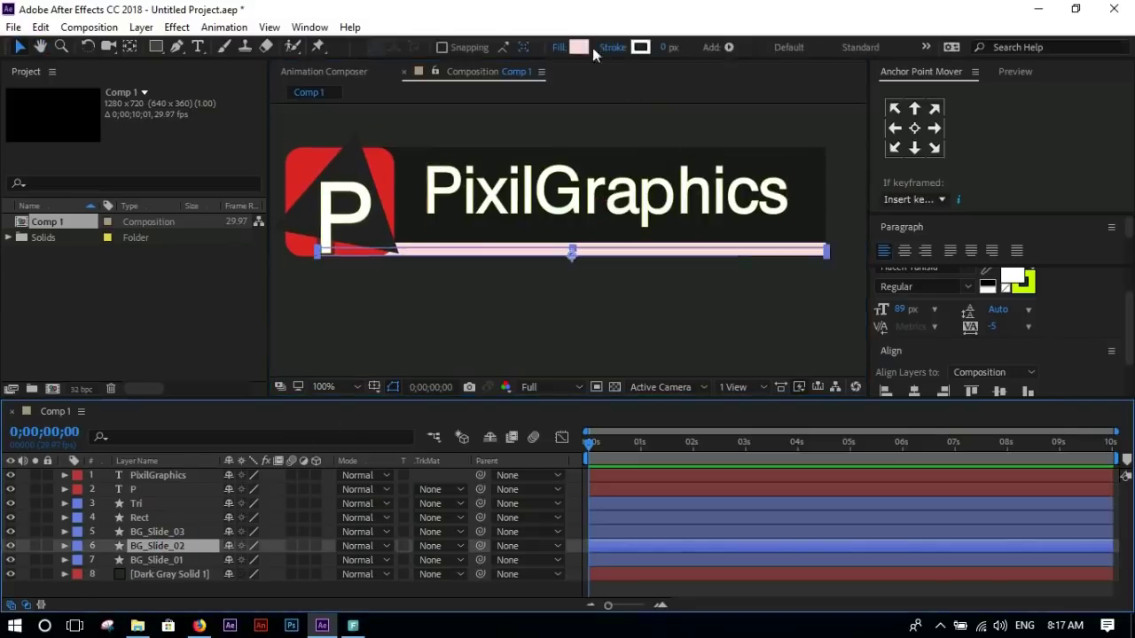
click(578, 47)
drag(704, 323, 736, 337)
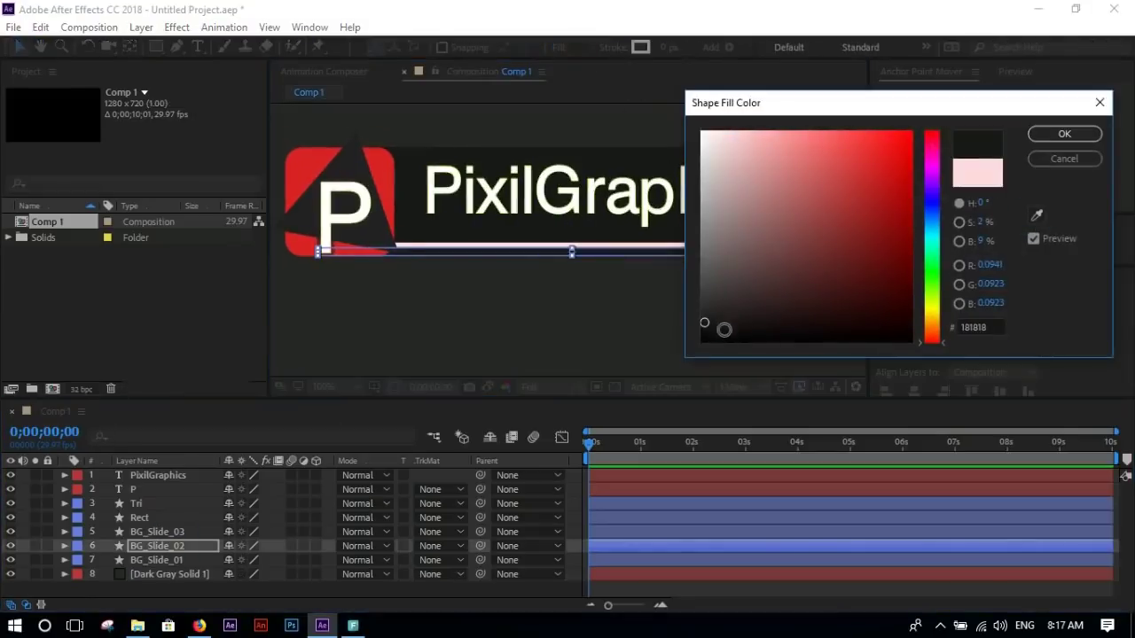
click(1048, 160)
click(685, 307)
- Sample a dark grey (6E6565) from the logo area as BG_Slide_02's fill
scroll(670, 295, down, 1)
scroll(669, 295, up, 1)
click(620, 251)
click(578, 48)
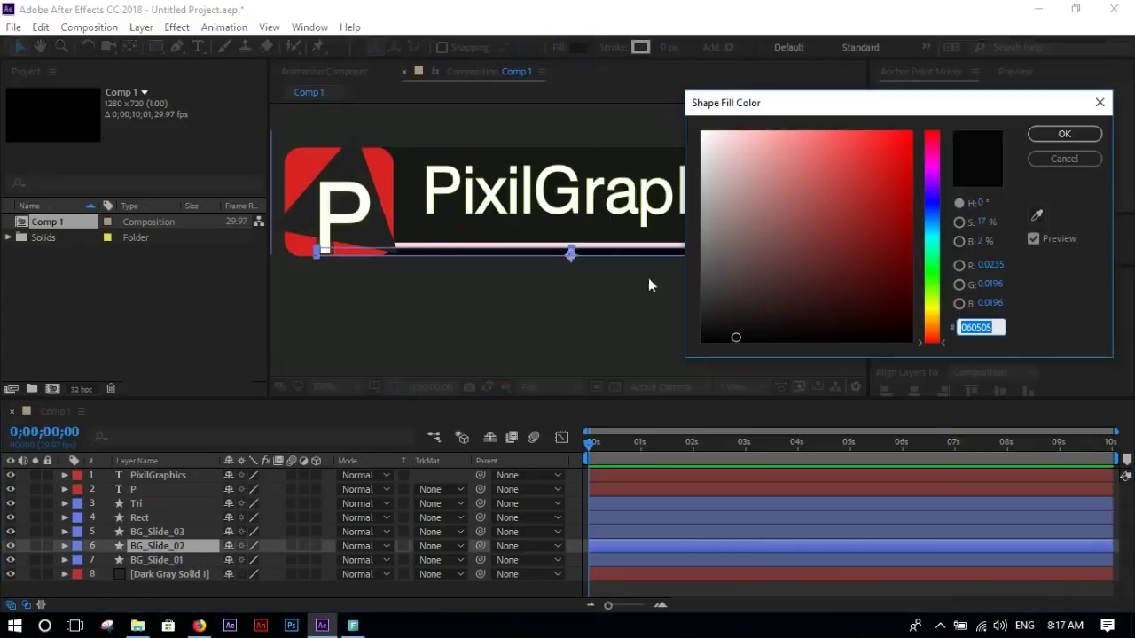
click(1038, 220)
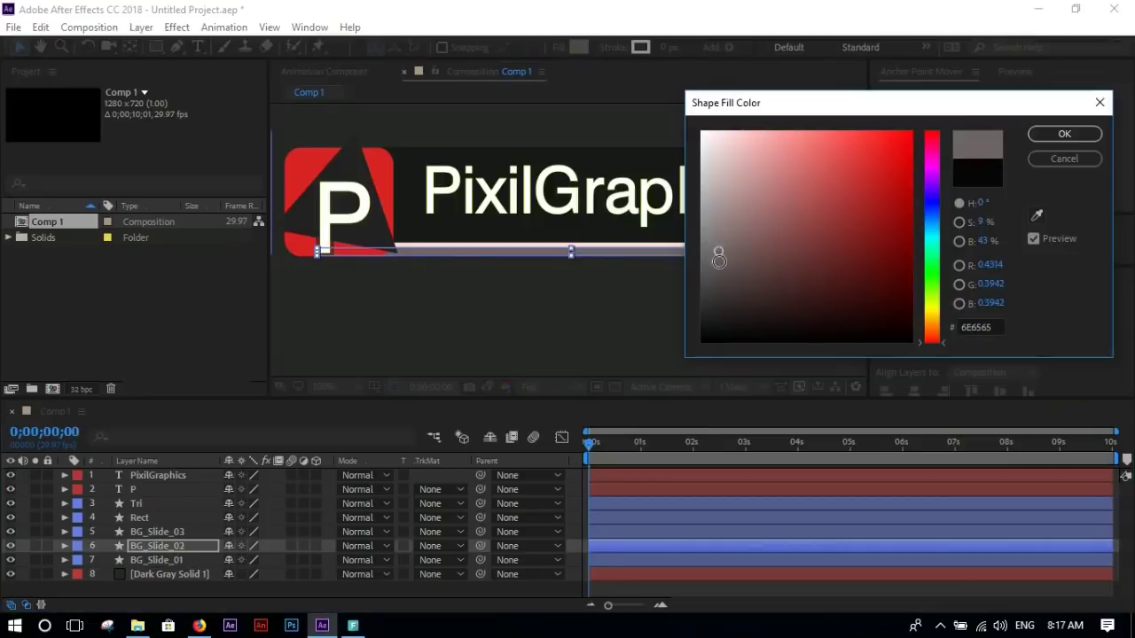
click(719, 302)
click(1055, 134)
click(631, 315)
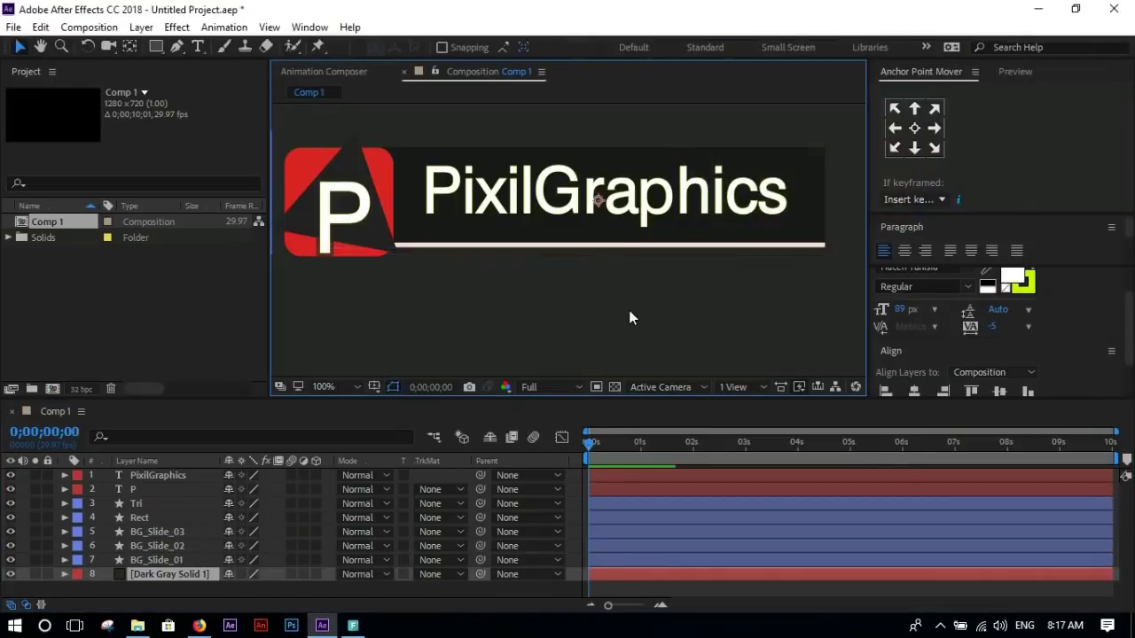
key(period)
key(comma)
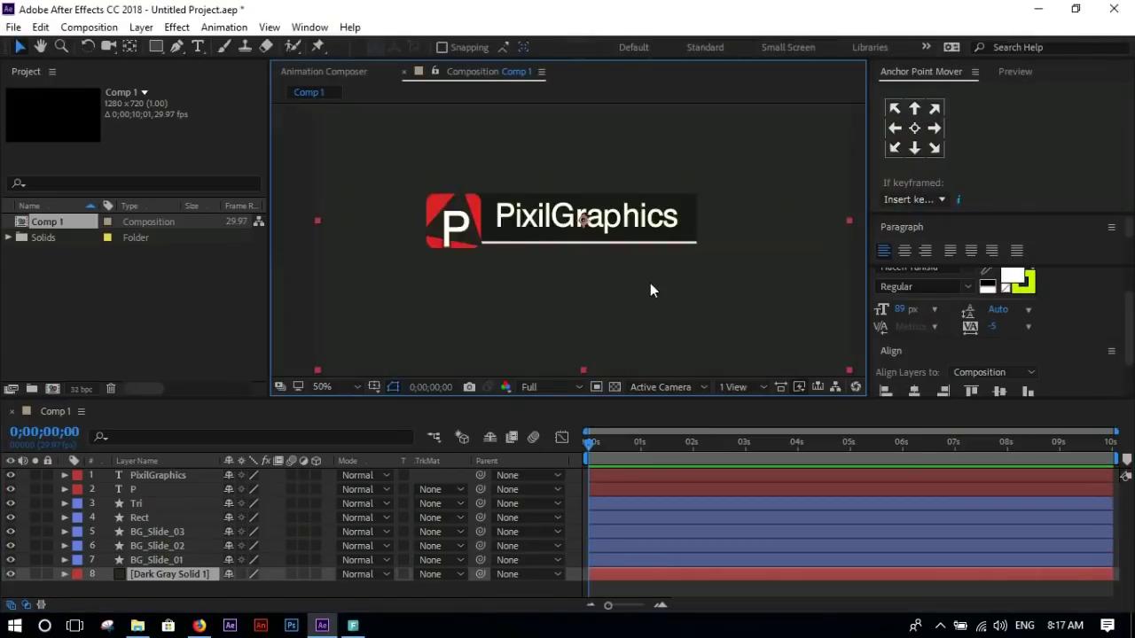
- Zoom to 100% and back to 50%, then select BG_Slide_01
key(period)
key(comma)
click(166, 559)
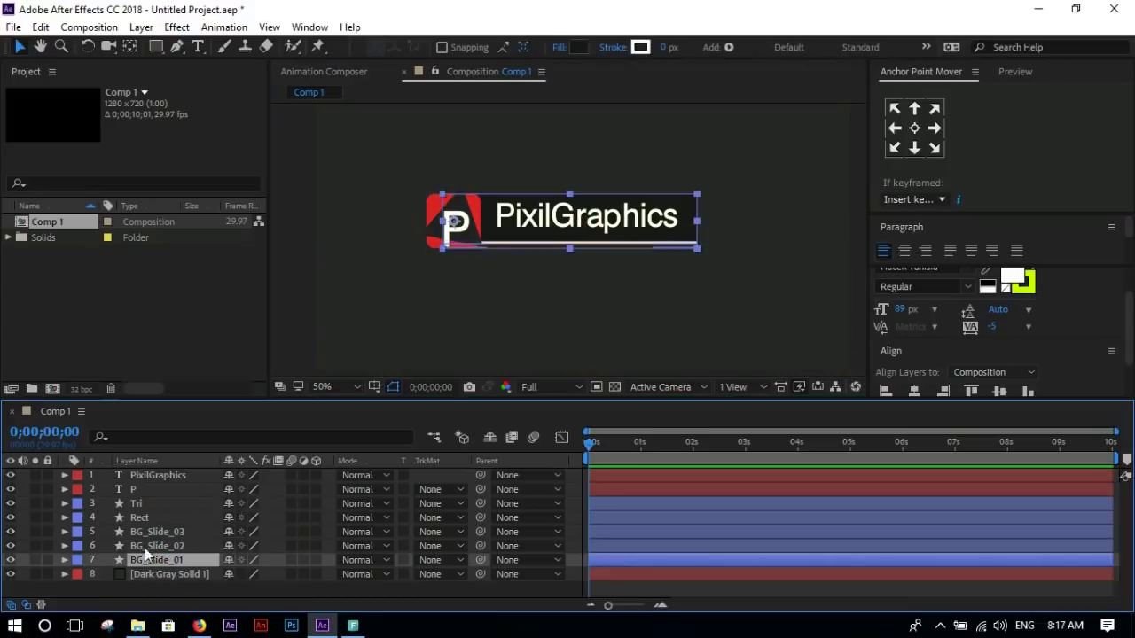
click(162, 546)
click(159, 558)
- Hide BG_Slide_01, BG_Slide_02, BG_Slide_03 and PixilGraphics, keeping Tri and Rect visible
click(10, 559)
click(10, 546)
click(11, 531)
click(11, 475)
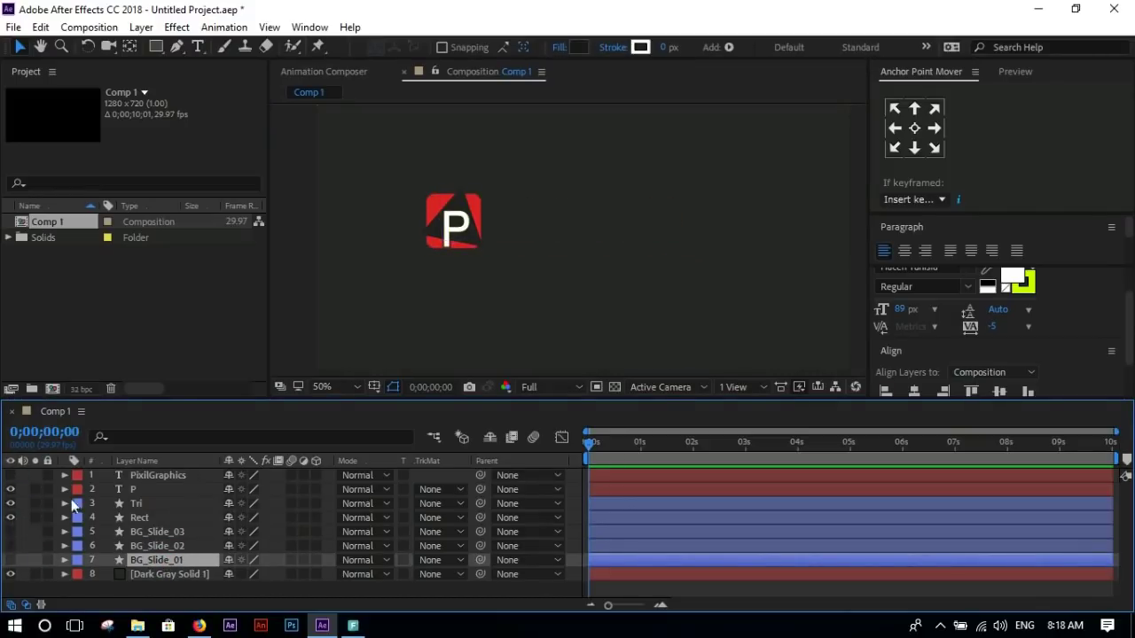
click(11, 518)
click(11, 503)
drag(10, 503, 10, 518)
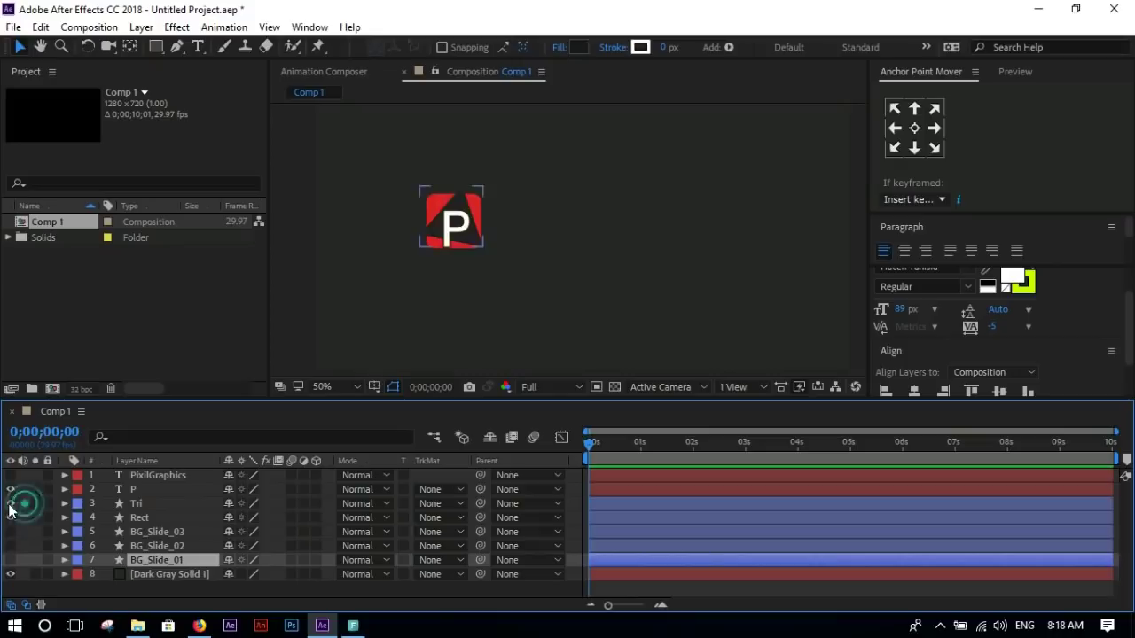
click(140, 517)
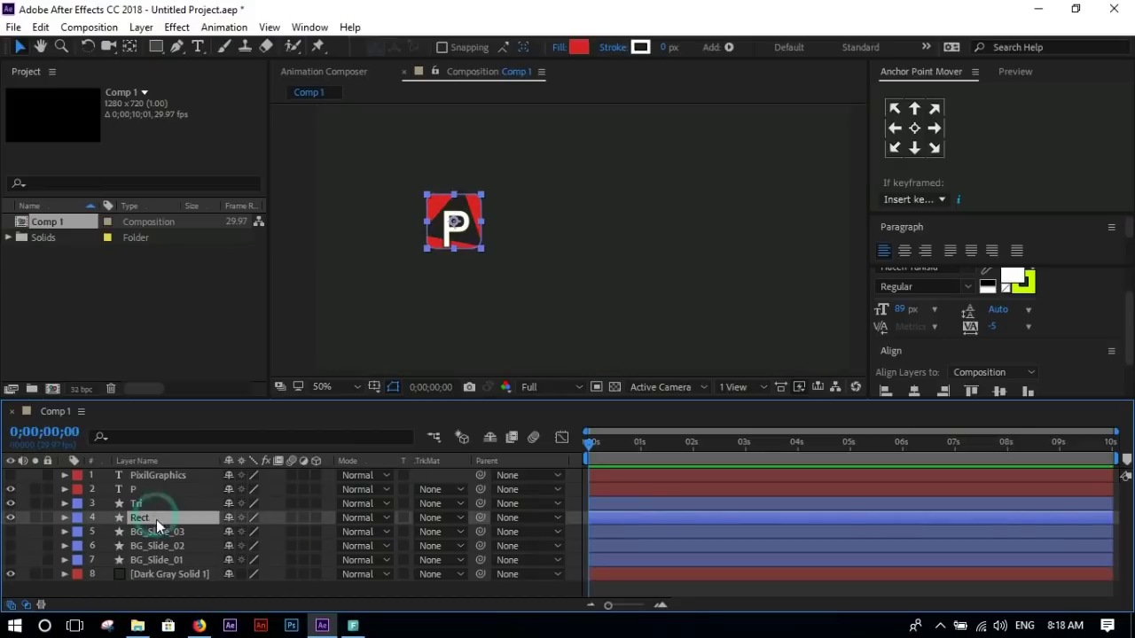
- Move Rect, Tri and P together to the composition centre (636,360) using the title/action safe guides
key(p)
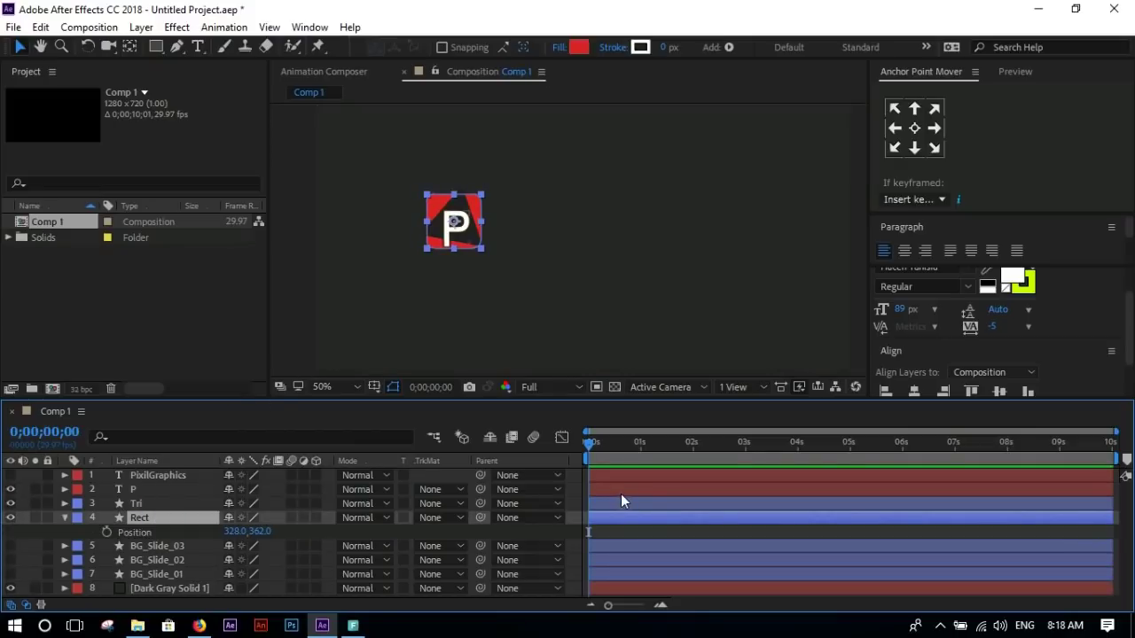
ctrl+click(136, 504)
ctrl+click(133, 489)
drag(447, 238, 578, 238)
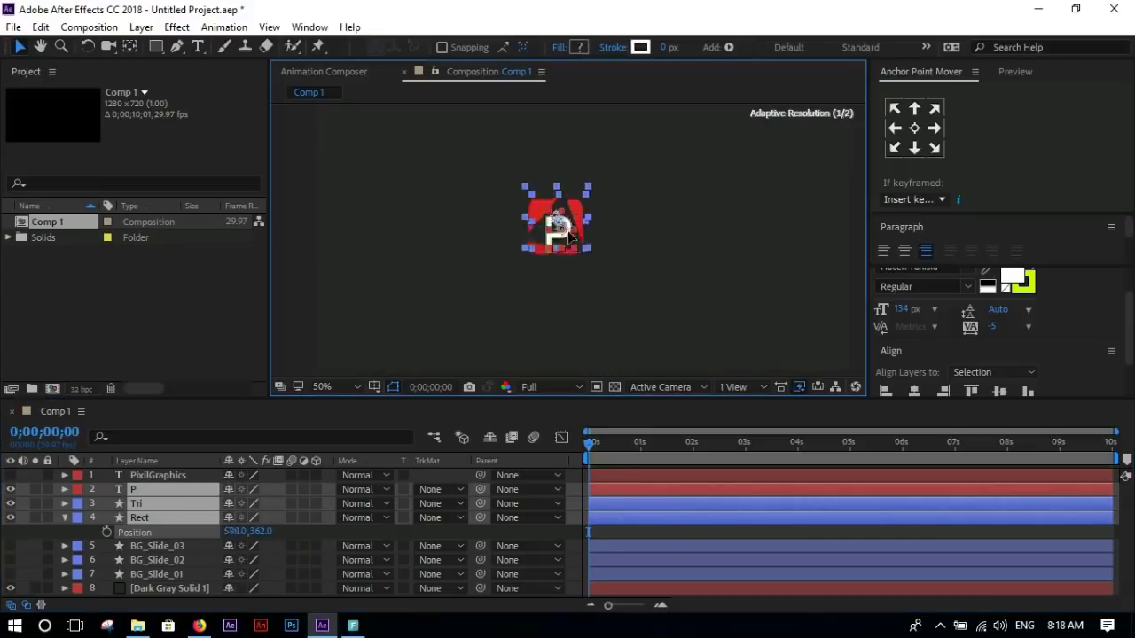
click(374, 387)
click(410, 408)
drag(574, 222, 587, 220)
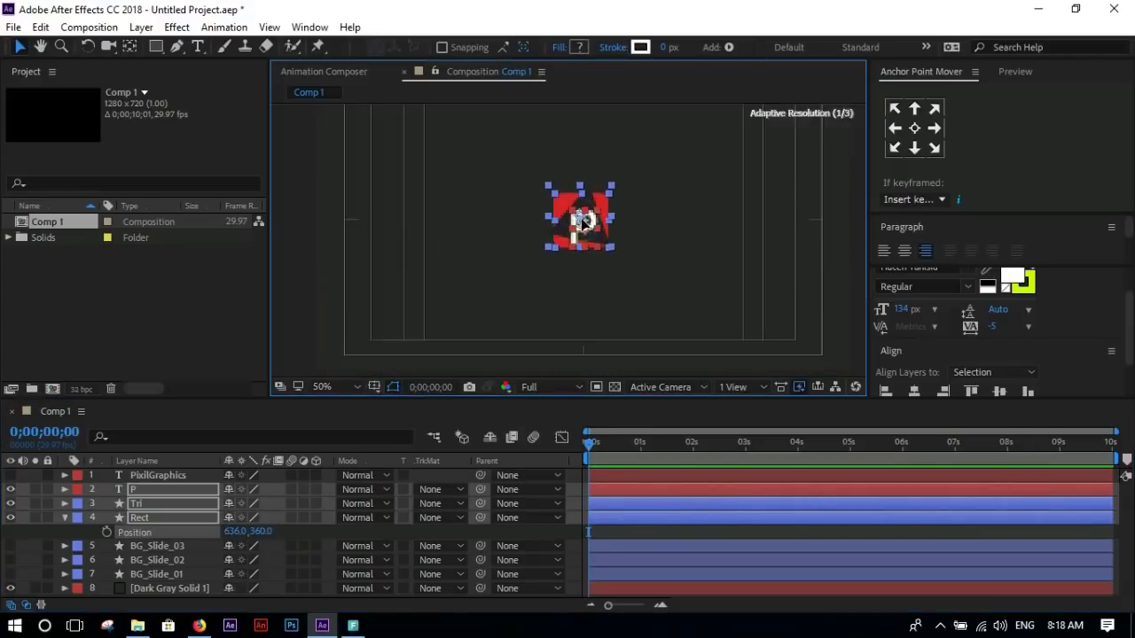
- Hide the P and Tri layers, leaving only the red rectangle
click(156, 519)
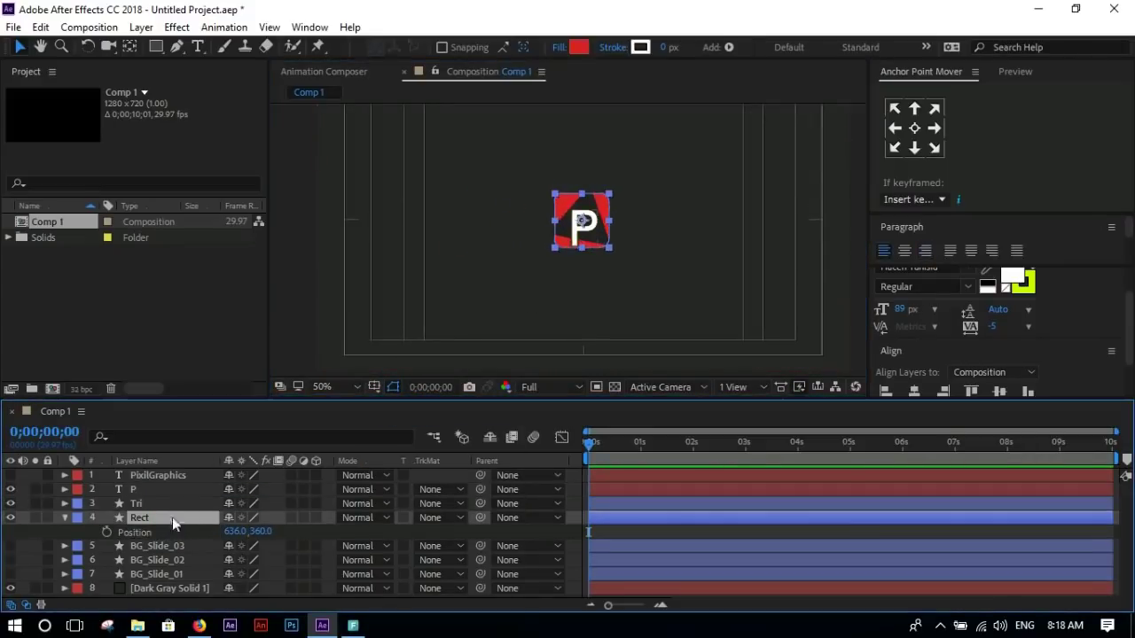
drag(11, 489, 10, 503)
click(63, 517)
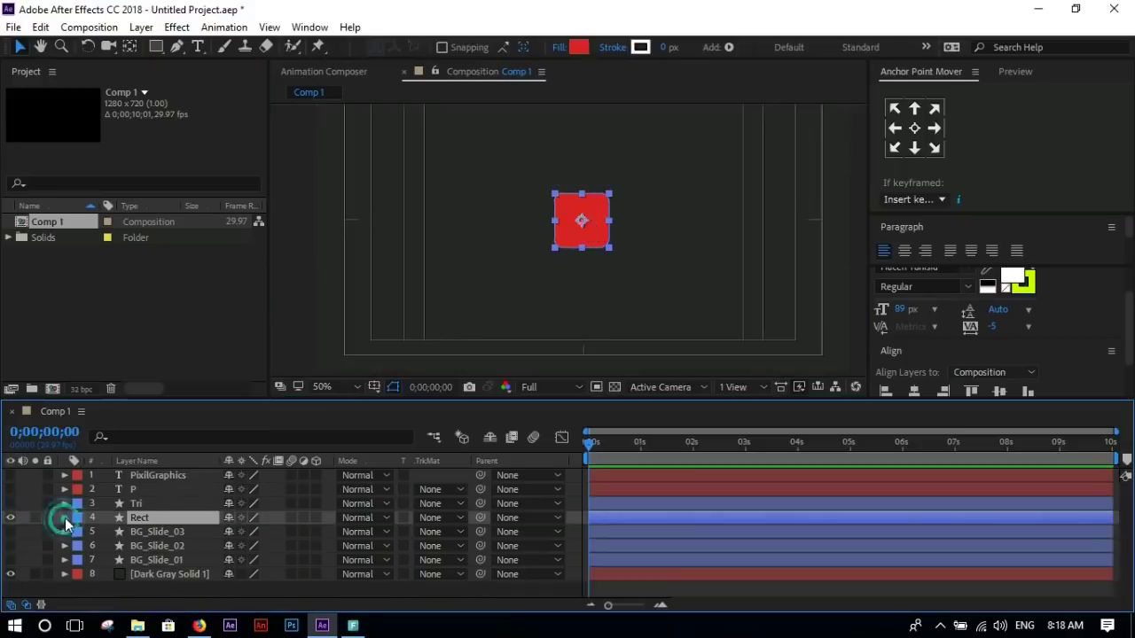
- Keyframe Rectangle 1's Scale from 0% at the start to 100% at frame 20
click(64, 518)
click(80, 523)
click(80, 520)
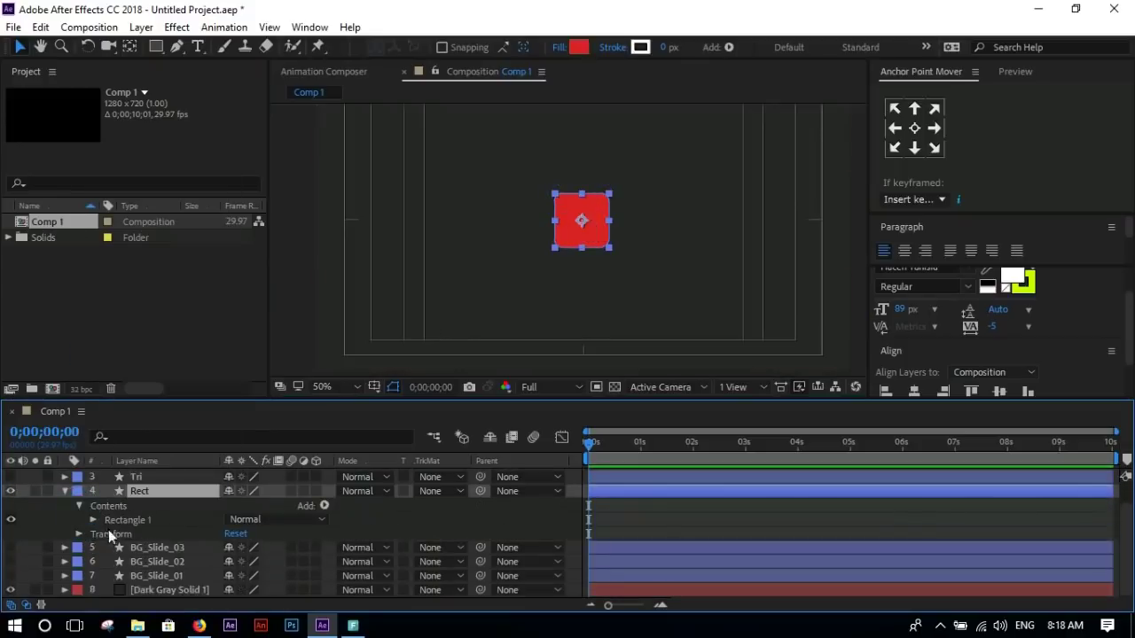
click(99, 524)
scroll(107, 536, down, 2)
click(107, 536)
scroll(242, 549, down, 2)
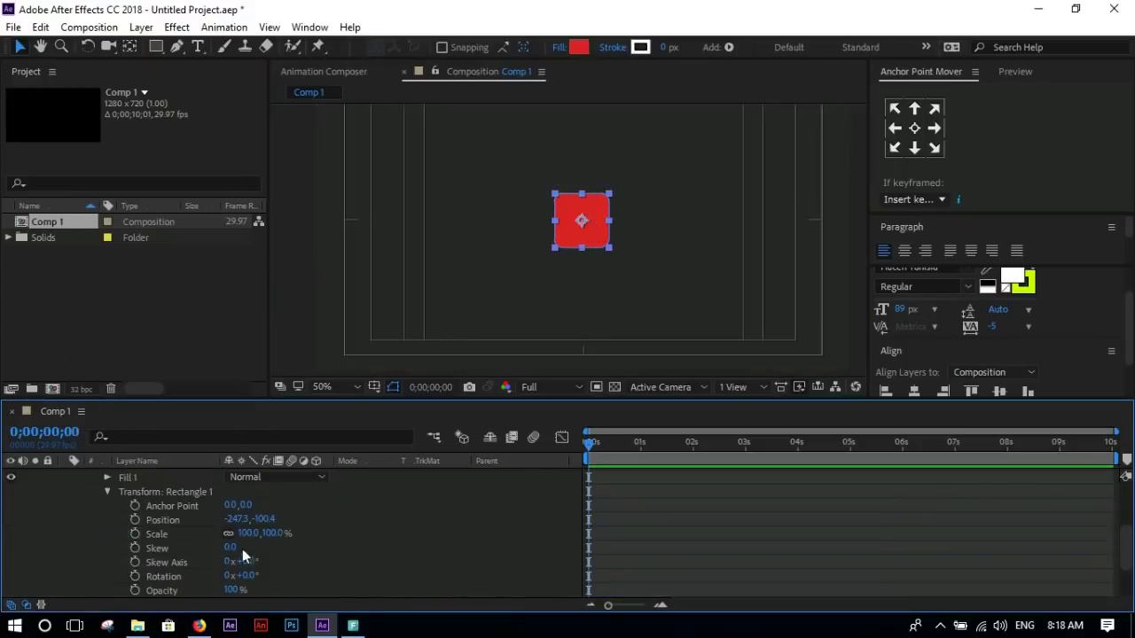
click(135, 534)
drag(589, 533, 623, 533)
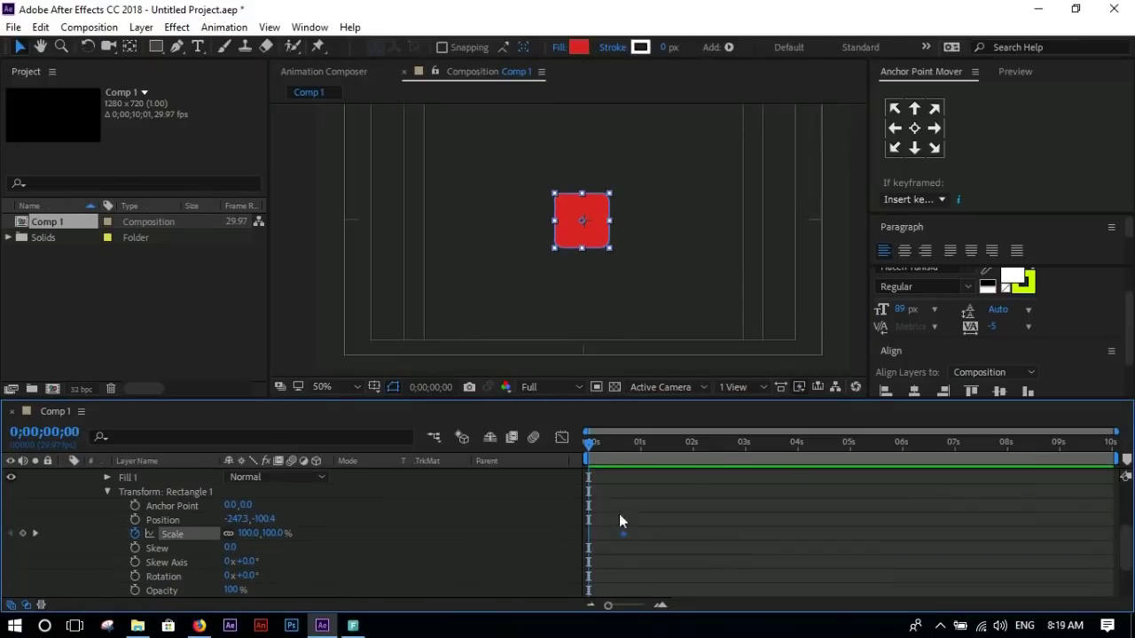
click(249, 533)
text(0)
key(Return)
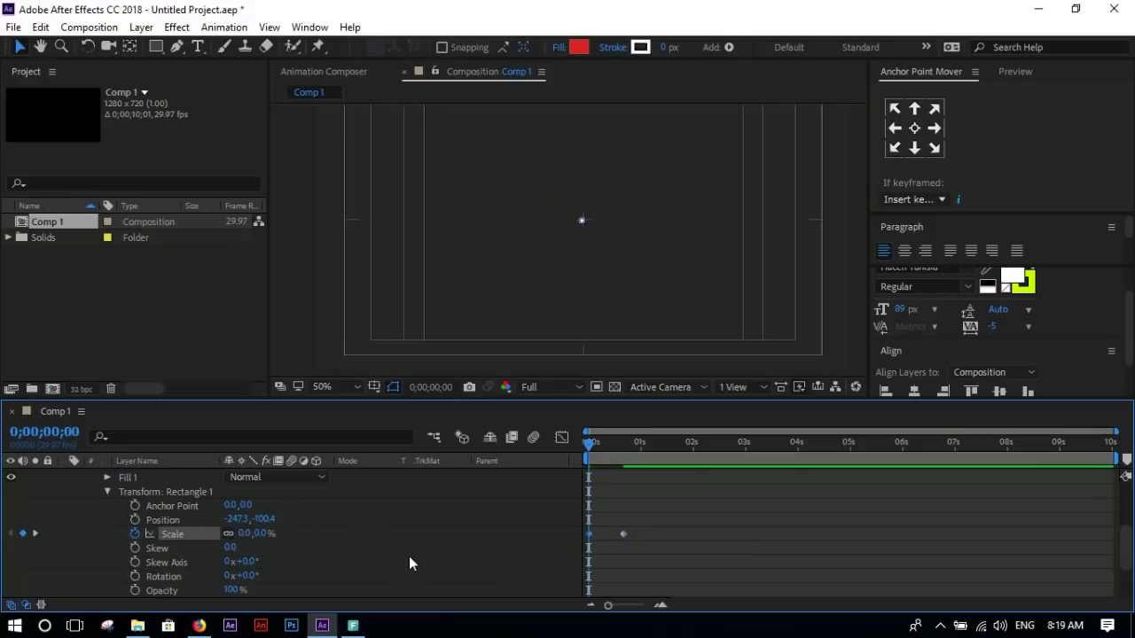
drag(584, 452, 603, 443)
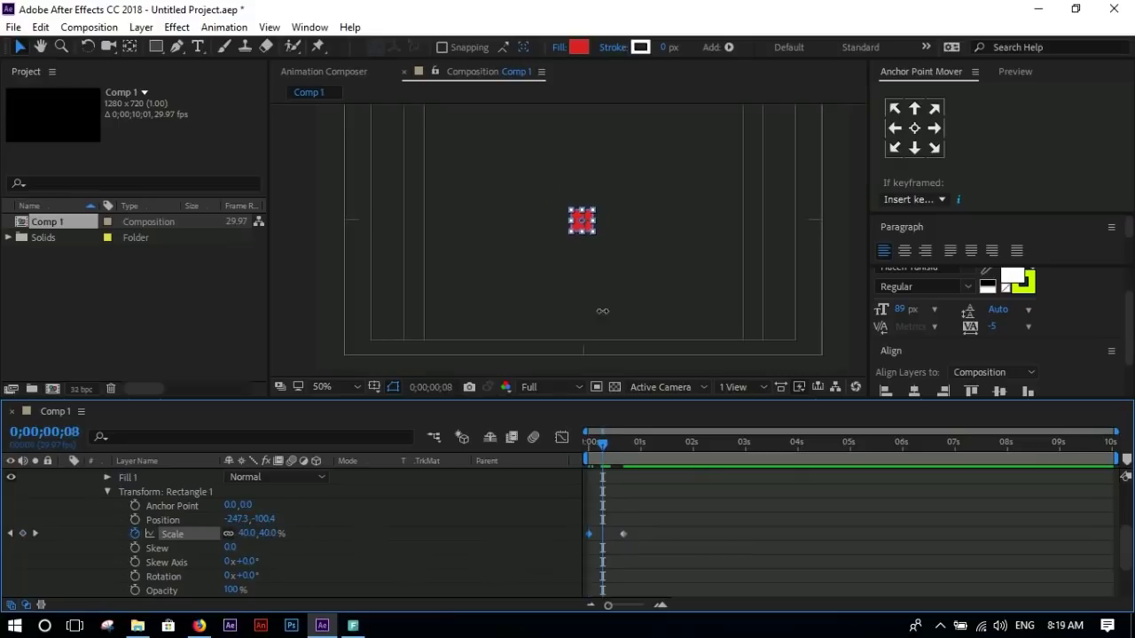
scroll(598, 293, up, 1)
drag(613, 248, 591, 268)
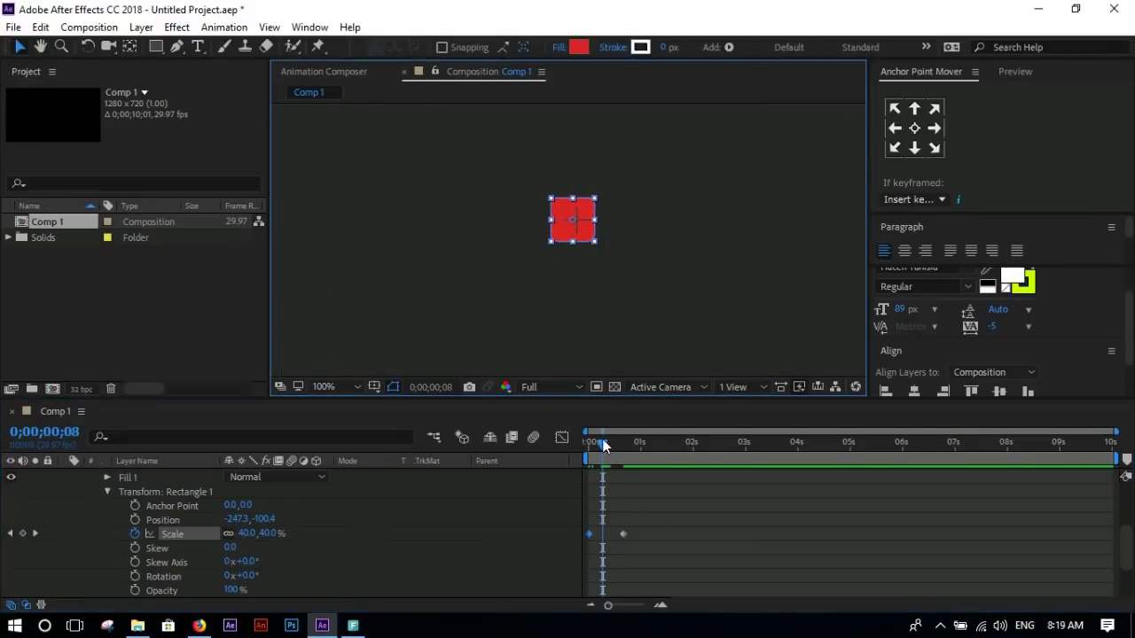
scroll(133, 521, up, 3)
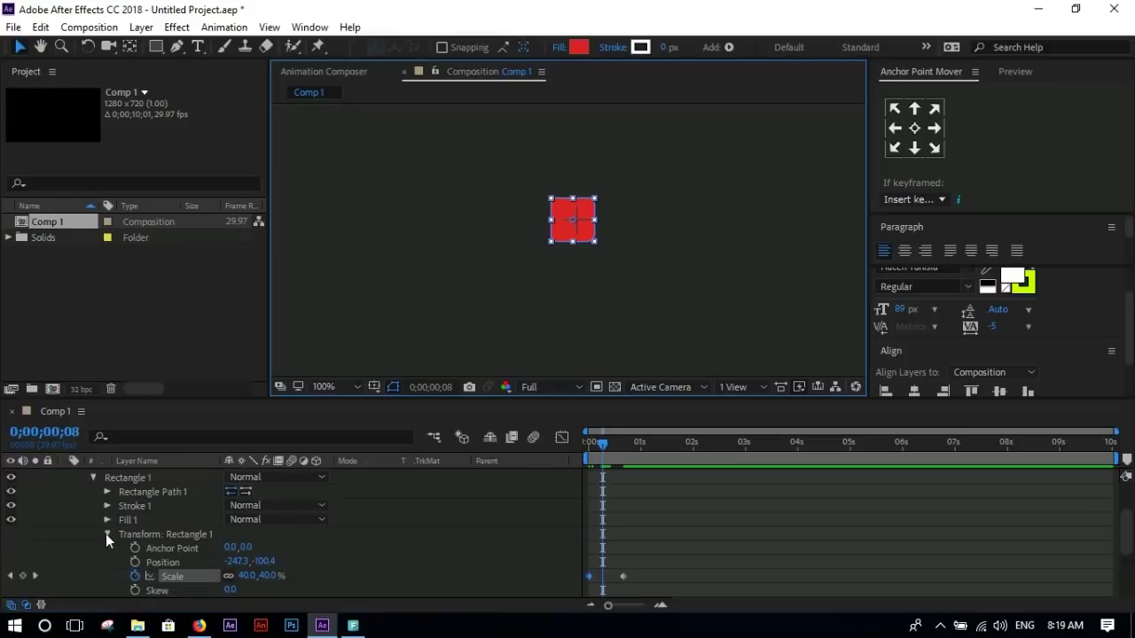
- Keyframe Rectangle Path Roundness from 404 at the start to 20 at frame 20
click(107, 533)
click(107, 505)
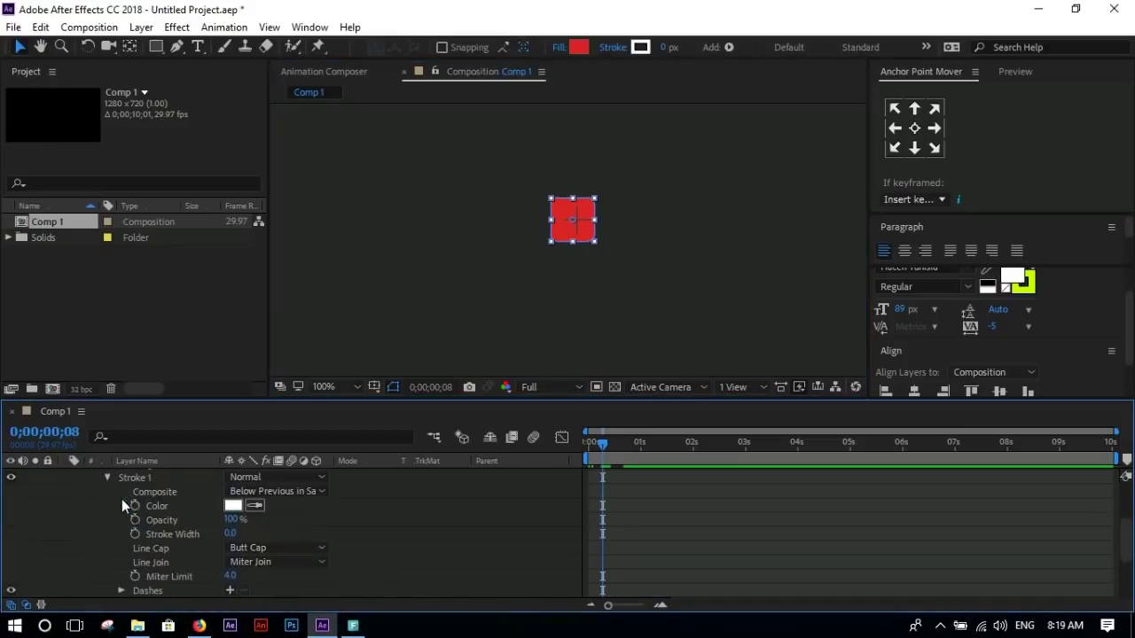
scroll(122, 499, up, 2)
click(106, 520)
click(108, 506)
scroll(196, 549, down, 2)
click(135, 506)
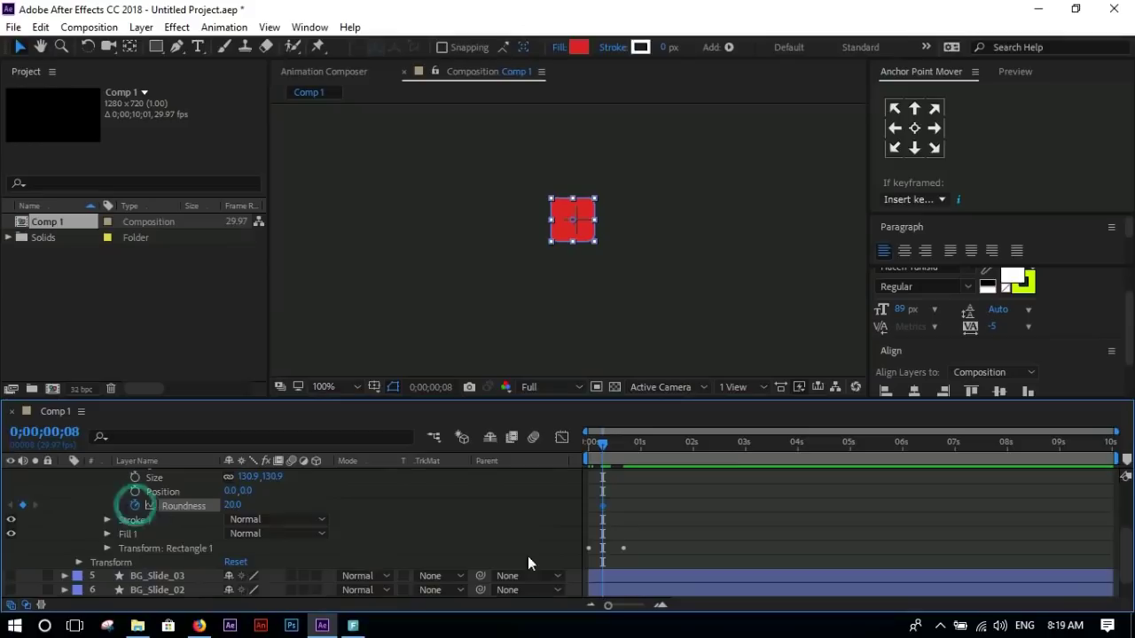
drag(600, 504, 624, 505)
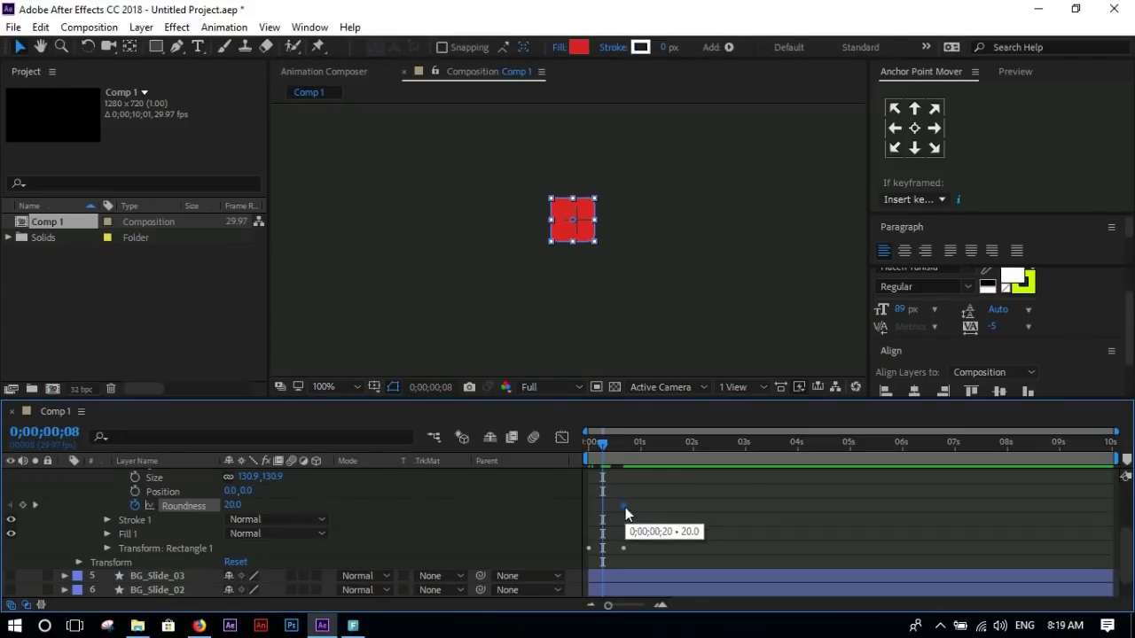
drag(603, 458, 570, 447)
drag(232, 505, 561, 516)
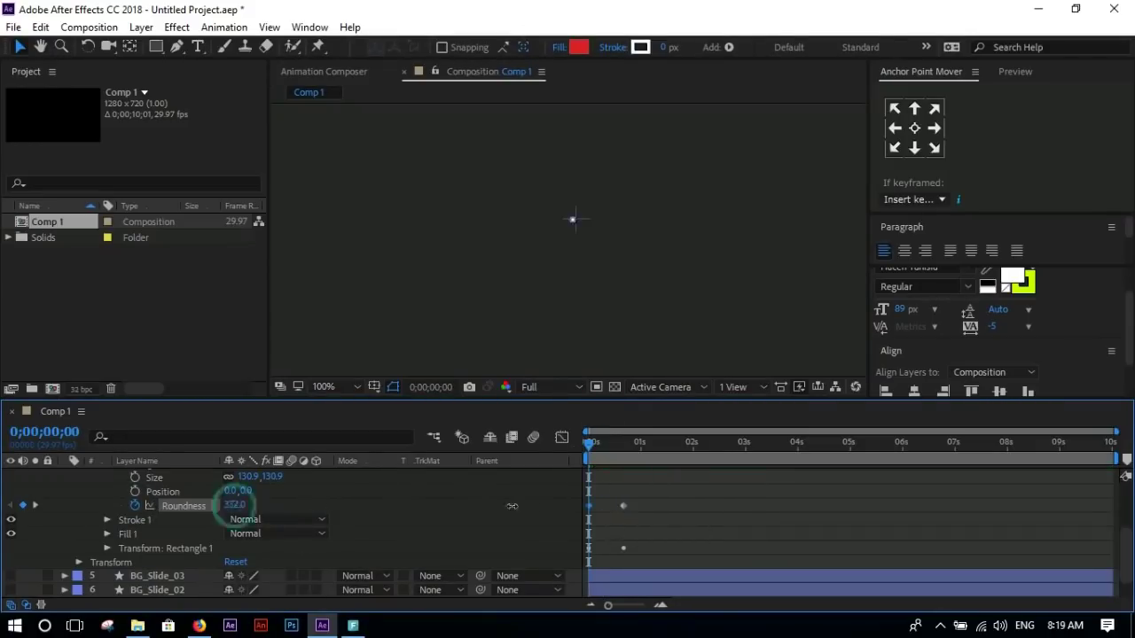
drag(589, 444, 623, 448)
click(632, 476)
key(comma)
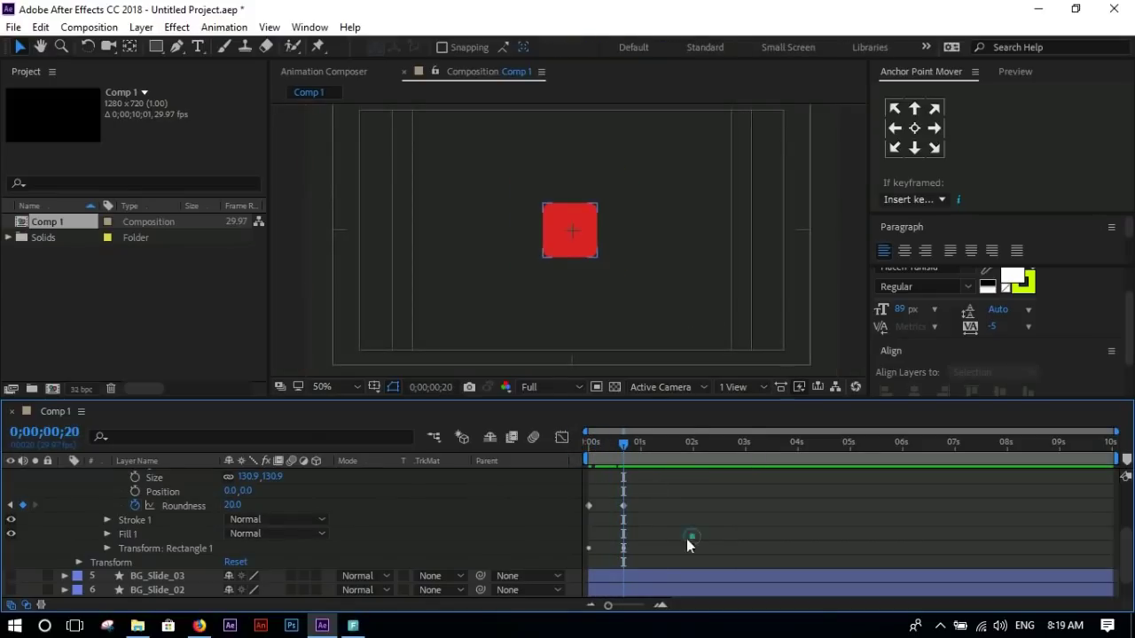
- Apply Easy Ease to all the rectangle's Scale and Roundness keyframes
drag(642, 547, 580, 499)
scroll(710, 508, up, 3)
click(64, 517)
key(u)
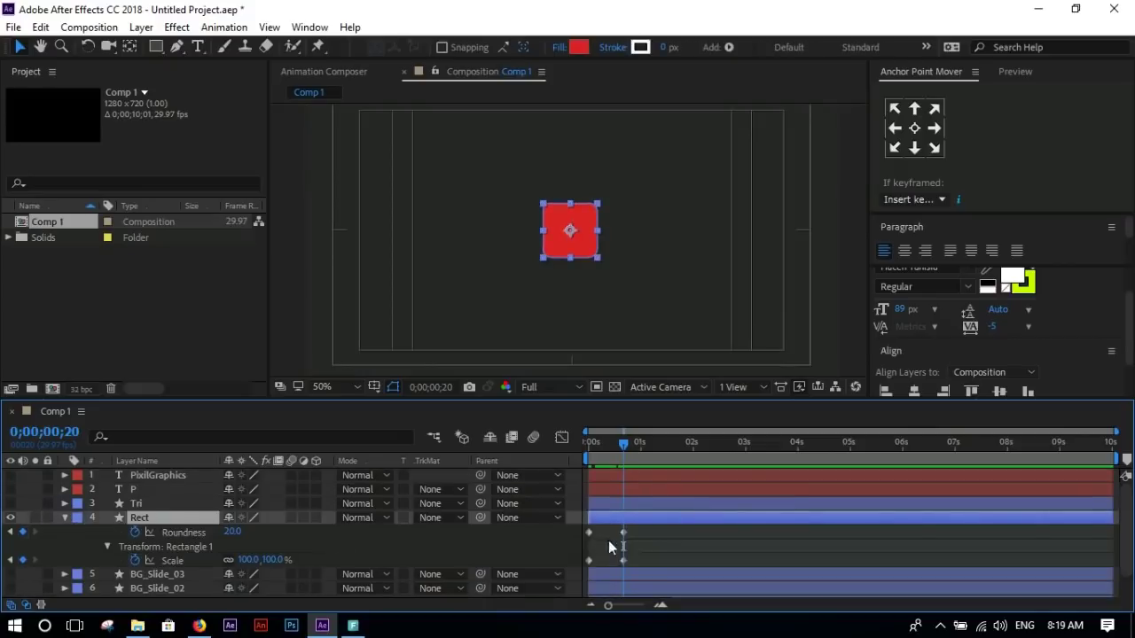
drag(647, 527, 582, 564)
right_click(624, 535)
mouse_move(697, 517)
click(895, 415)
click(561, 437)
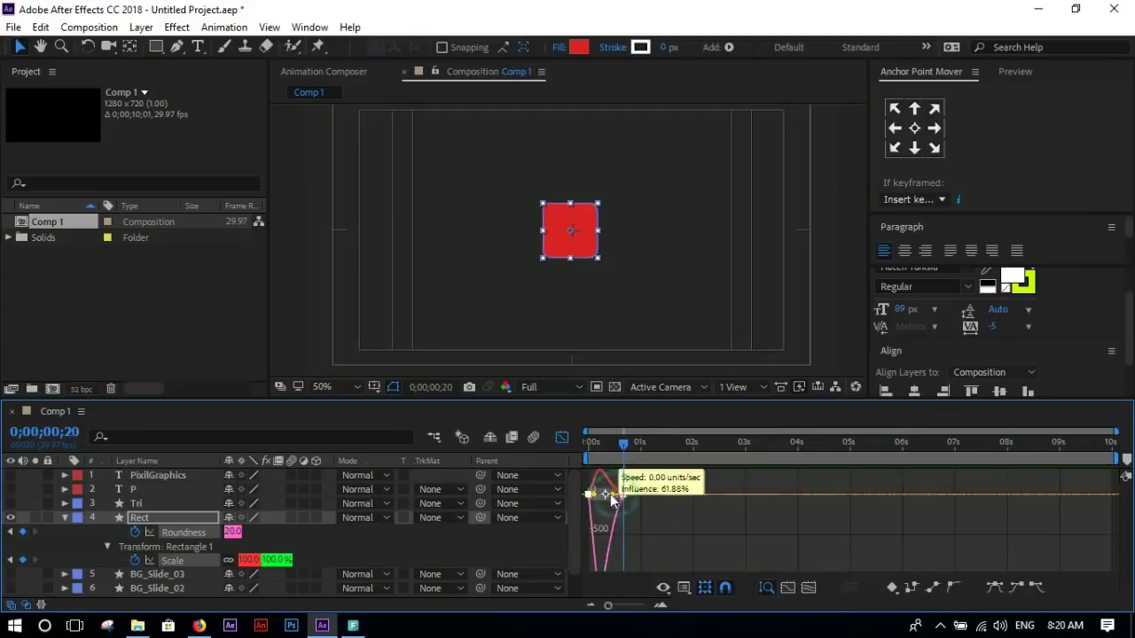
- Widen the ease influence in the Graph Editor and preview the grow-in animation
scroll(673, 532, up, 3)
drag(683, 499, 605, 491)
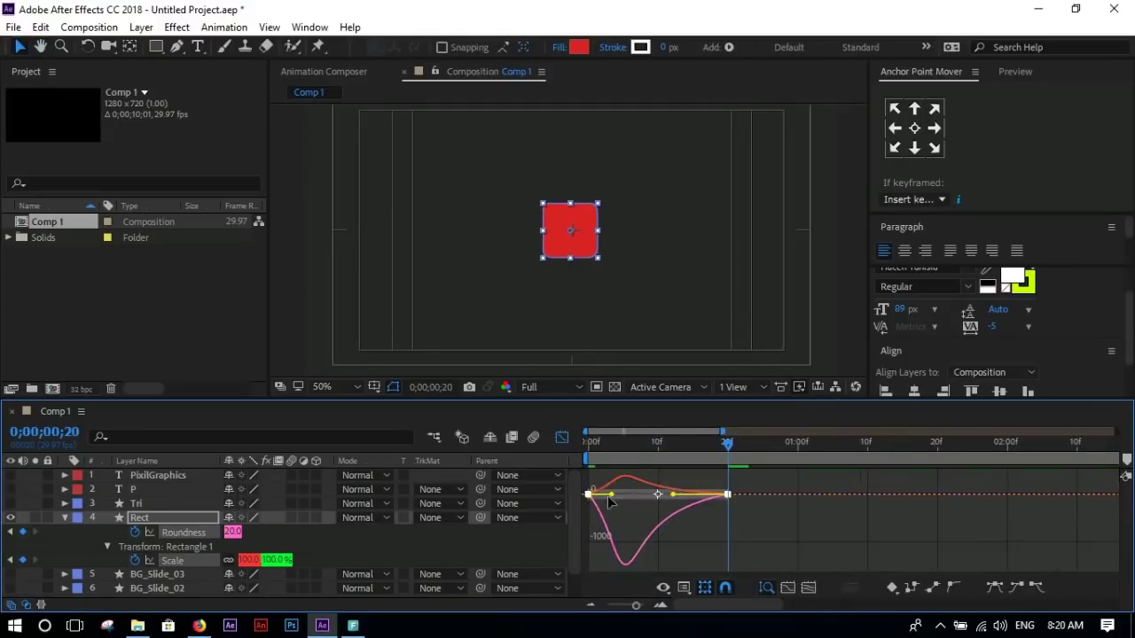
click(561, 437)
key(F2)
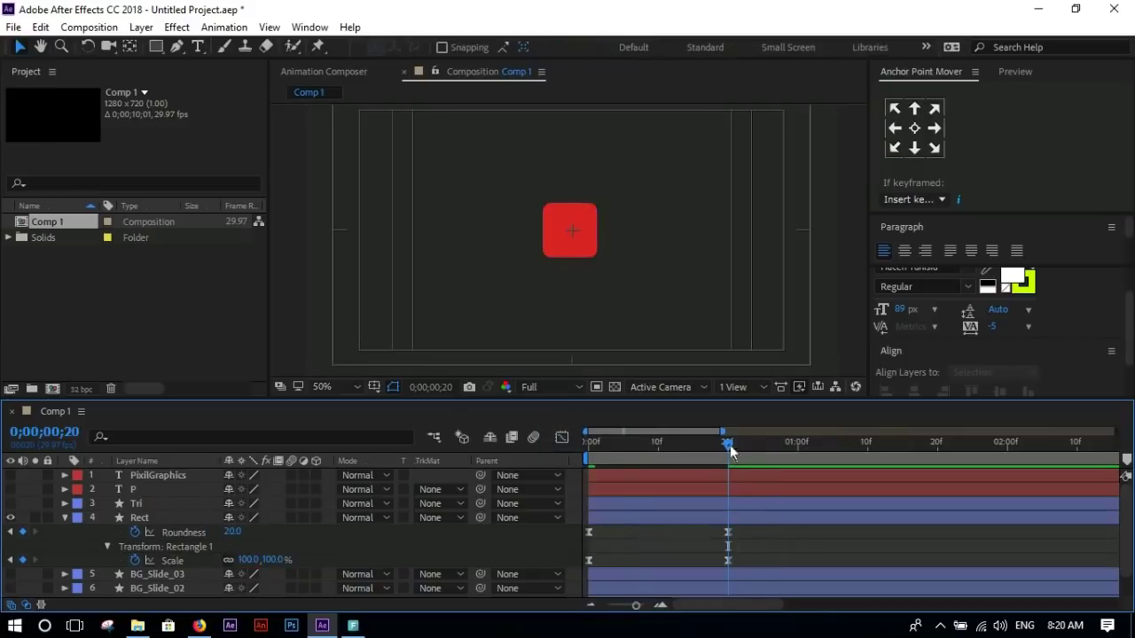
key(space)
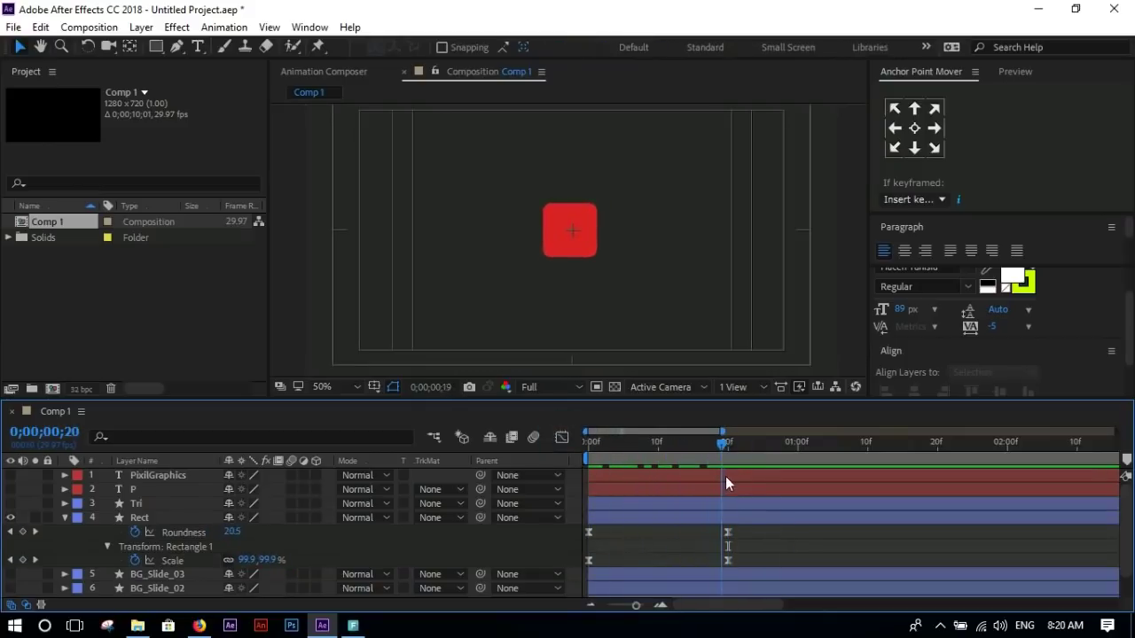
click(849, 294)
drag(729, 457, 638, 456)
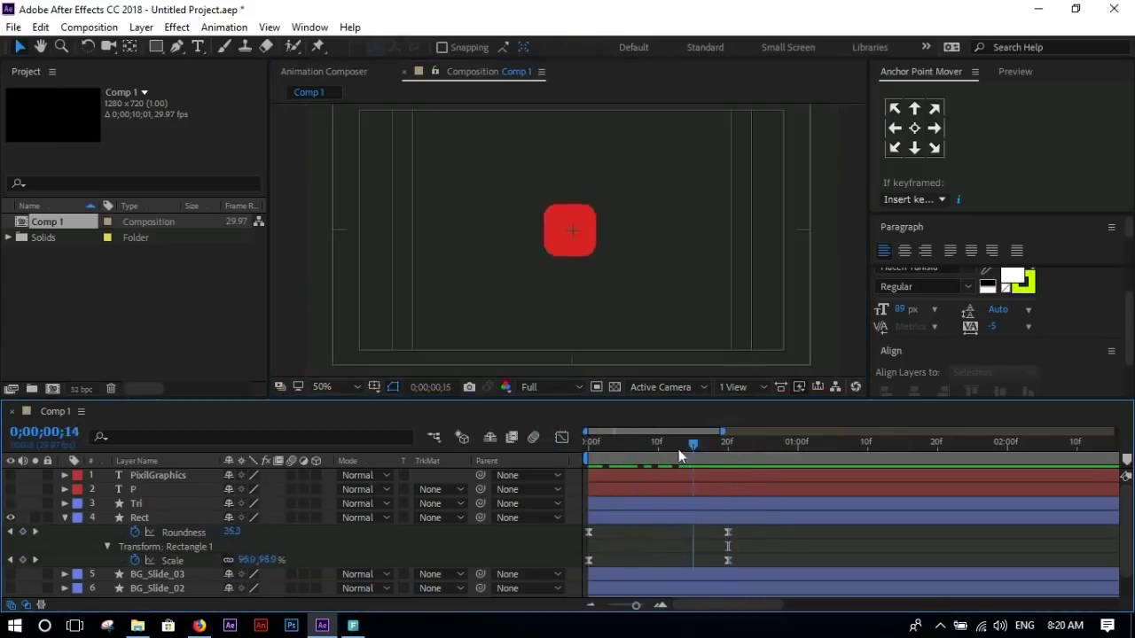
click(10, 517)
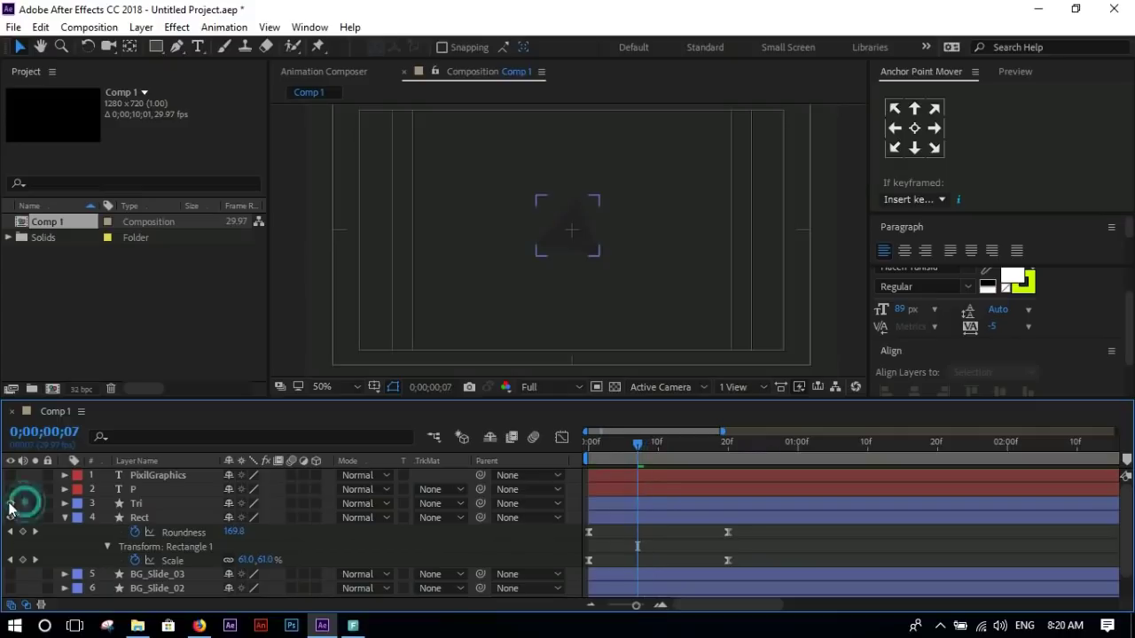
- Expand the Tri layer's contents down to the Polystar 1 Transform properties
click(177, 504)
click(64, 503)
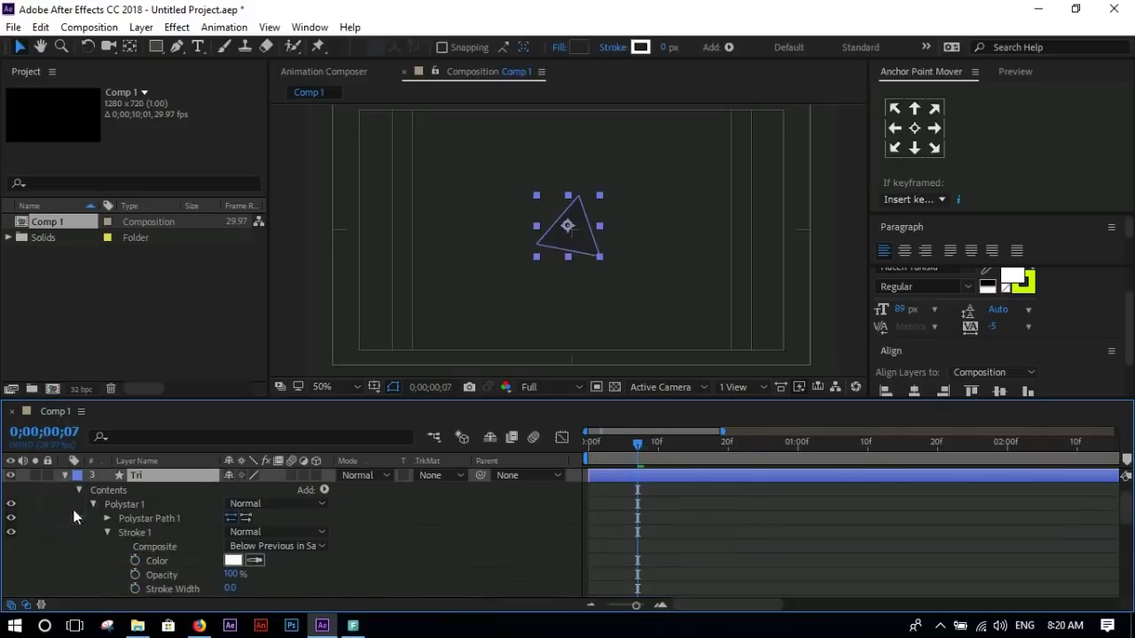
click(107, 532)
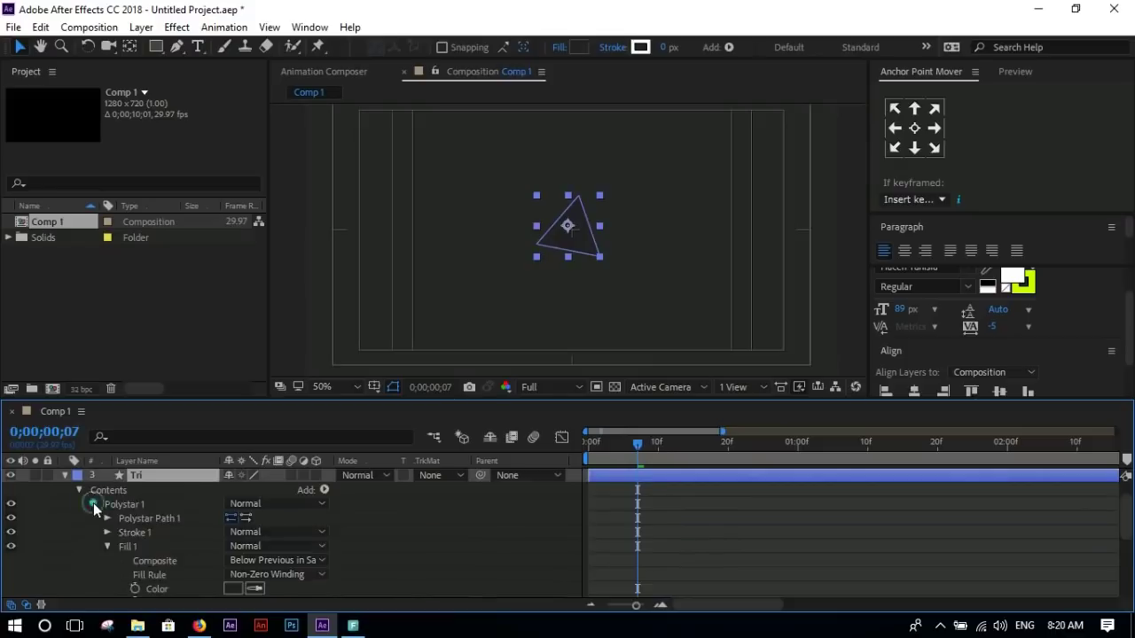
scroll(93, 505, down, 1)
click(107, 517)
click(107, 532)
scroll(190, 546, down, 1)
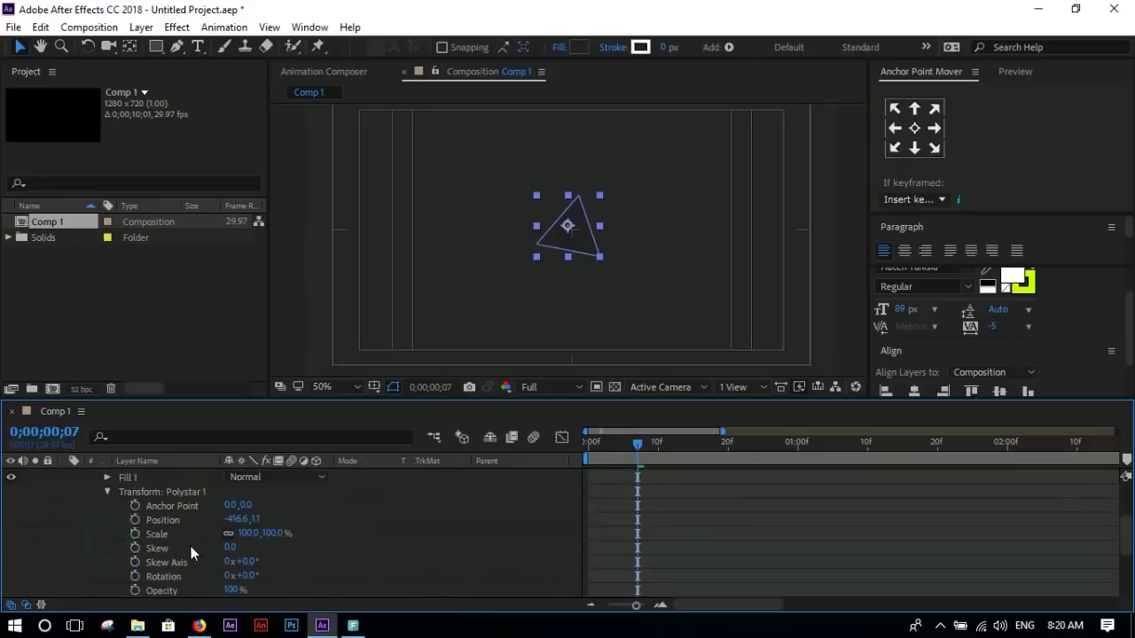
- Add a Polystar Scale keyframe with the triangle's scale set to 0%
click(135, 534)
drag(637, 533, 686, 534)
click(249, 533)
text(00.0)
key(Return)
- Place the 100% Scale keyframe near frame 23 and move the 0% key to about frame 10
drag(637, 446, 687, 445)
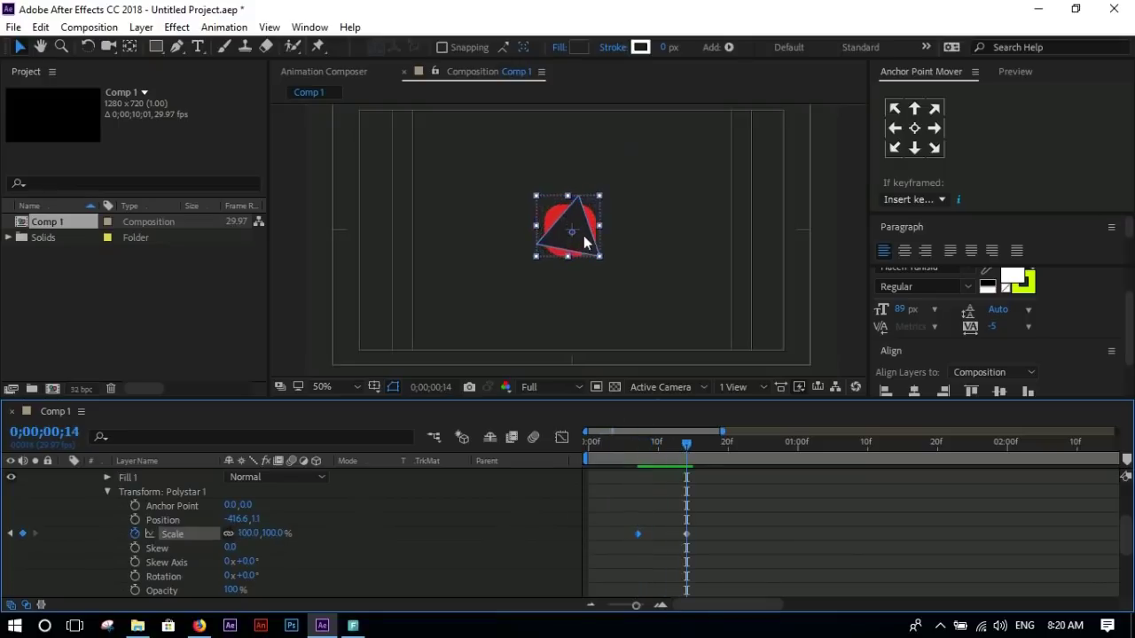
key(period)
drag(686, 445, 711, 445)
click(735, 444)
drag(686, 533, 749, 534)
drag(634, 529, 693, 534)
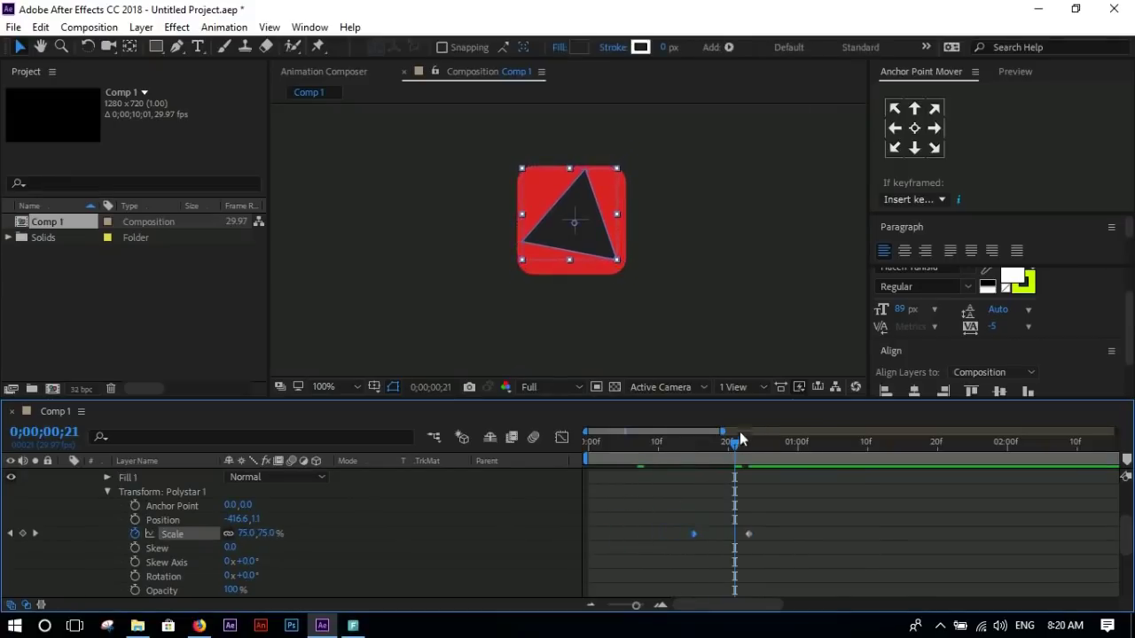
drag(741, 442, 742, 443)
click(693, 535)
drag(674, 536, 659, 535)
- Check the scale timing, zoom the timeline back in and rewind to frame 0
drag(738, 442, 623, 443)
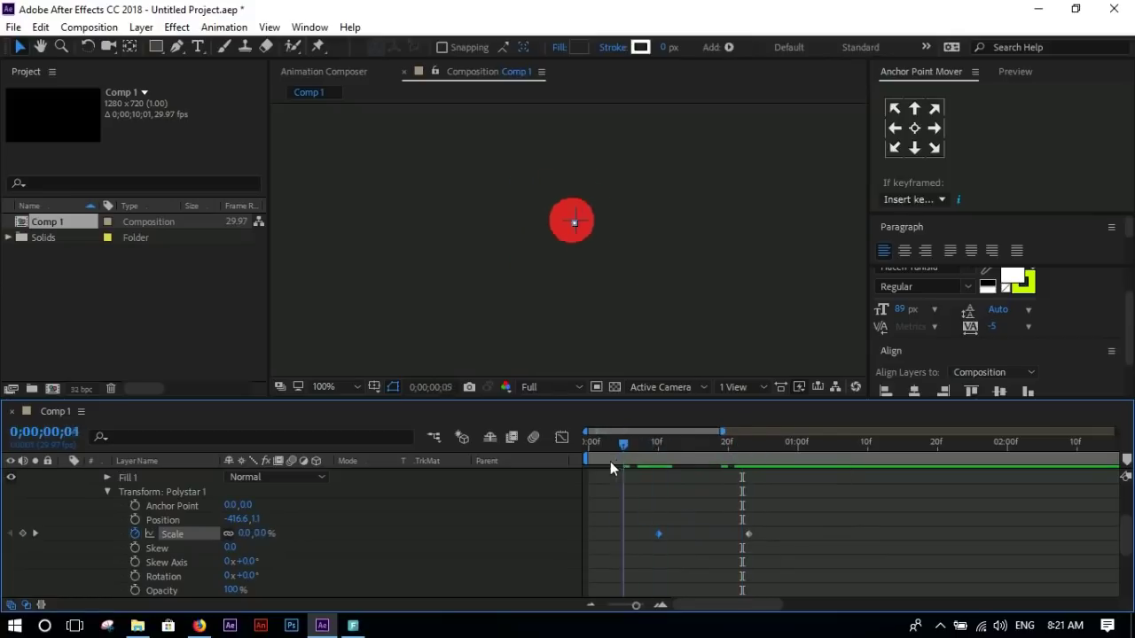
scroll(687, 518, down, 3)
click(642, 533)
click(725, 606)
click(625, 535)
click(638, 505)
key(Home)
- Preview the badge, then select Tri's Scale keyframes in the speed graph
key(space)
key(space)
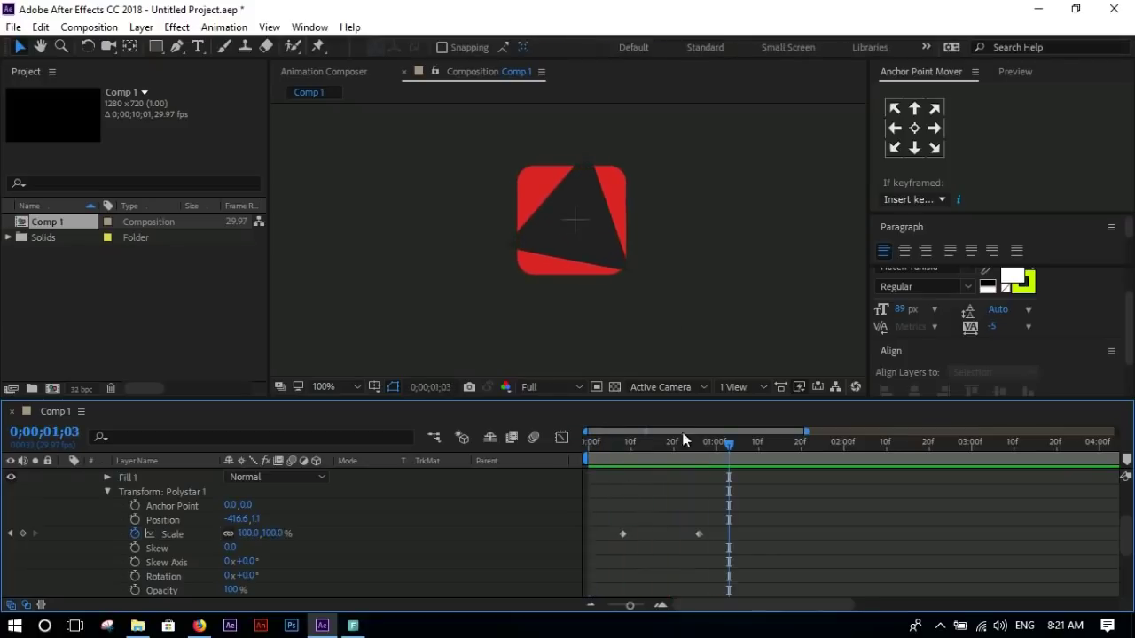
drag(729, 446, 622, 443)
drag(621, 518, 713, 544)
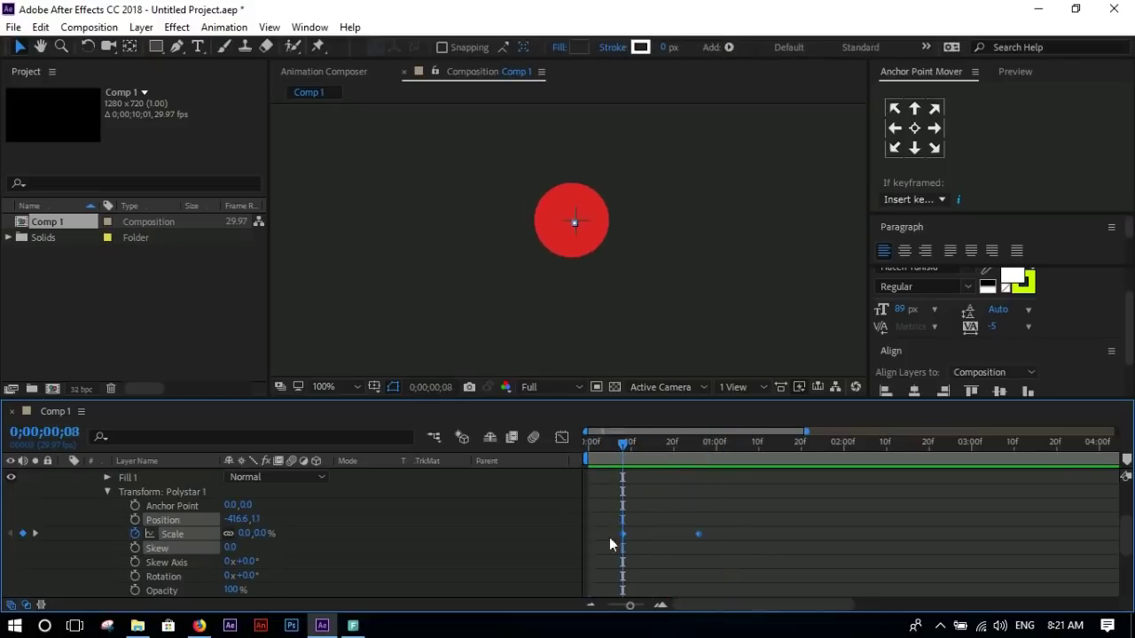
click(564, 437)
click(182, 534)
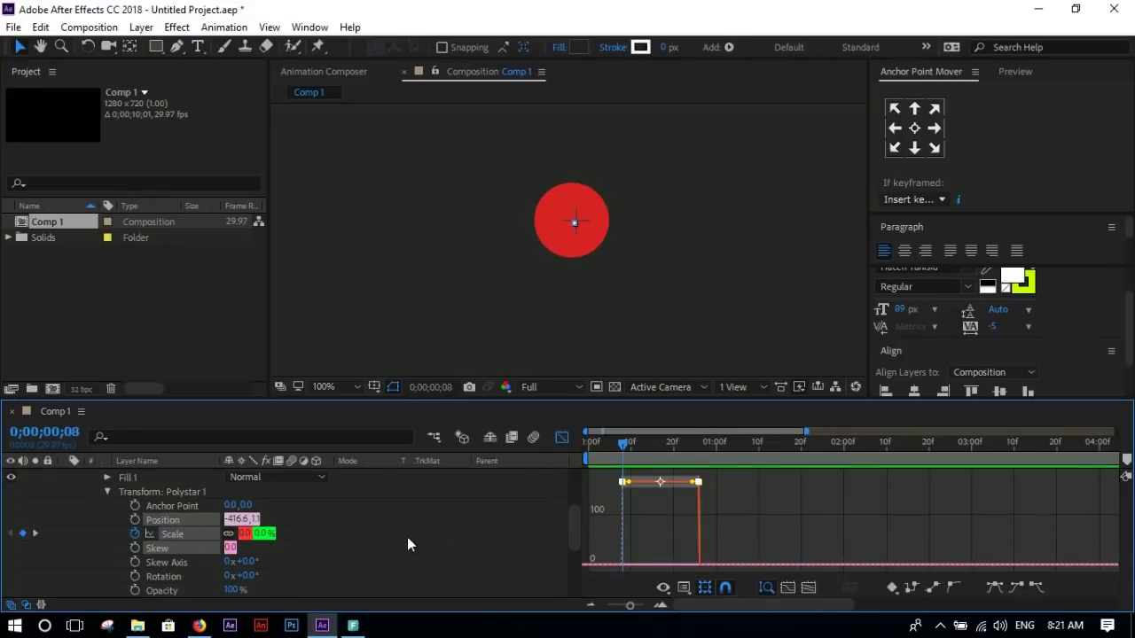
key(u)
- Apply Easy Ease to the Scale keyframes, strengthen the influence and preview from the start
click(994, 587)
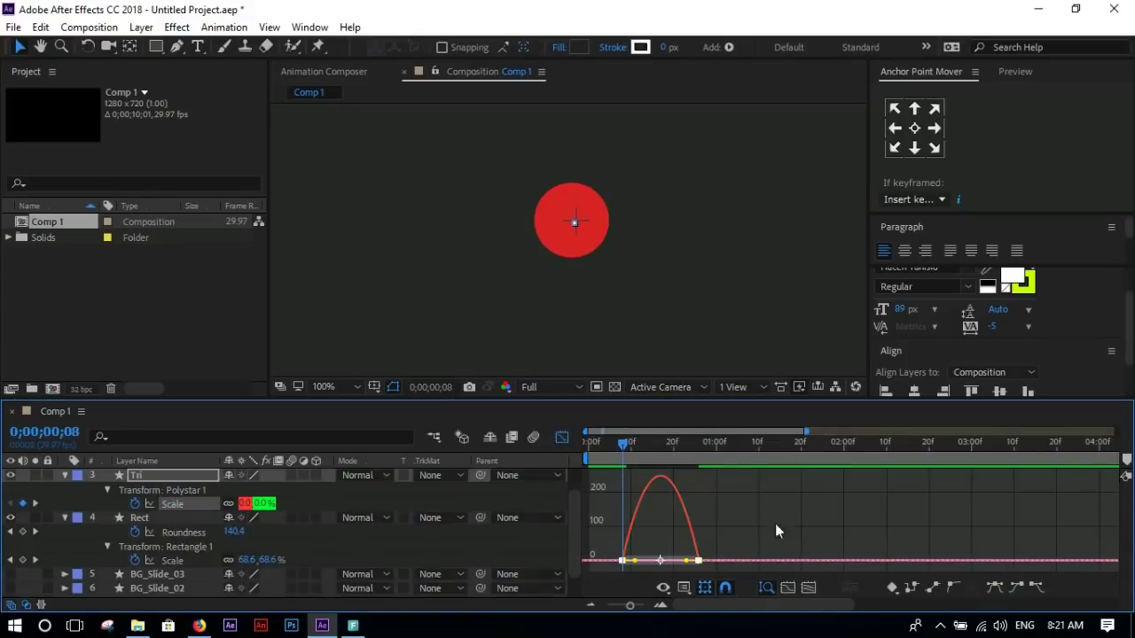
drag(684, 562, 675, 567)
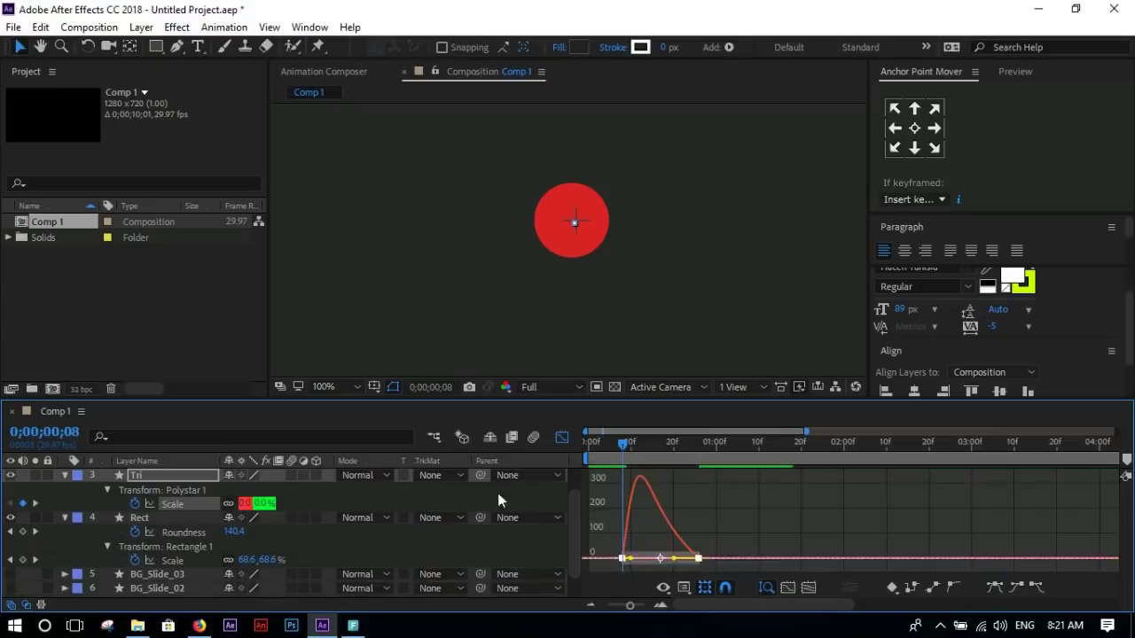
click(561, 437)
click(718, 544)
key(Home)
key(space)
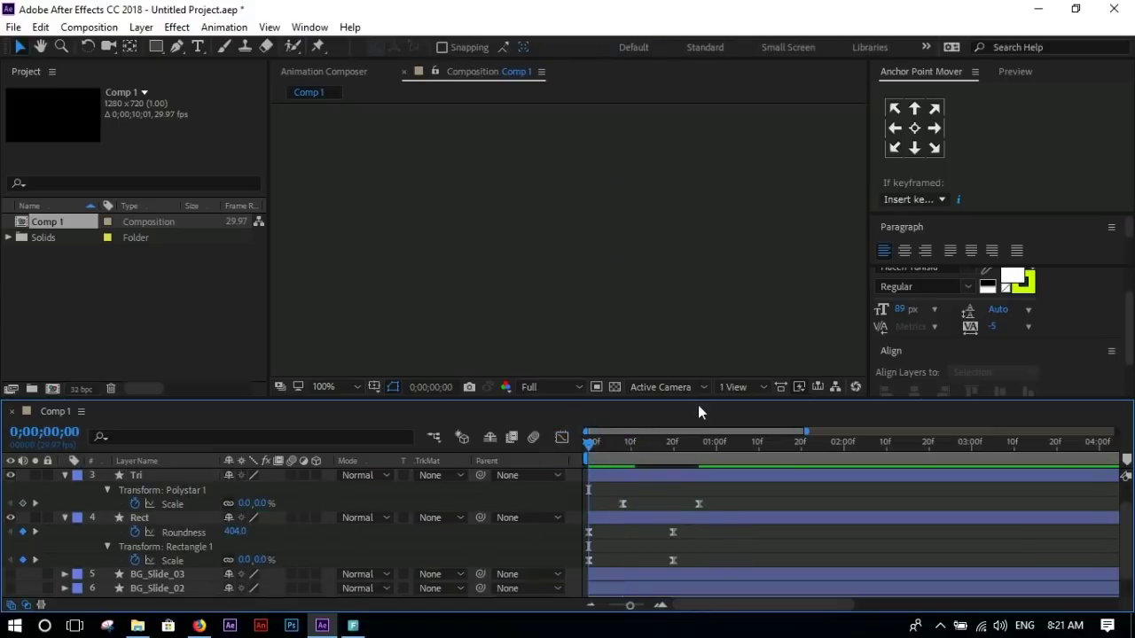
click(656, 477)
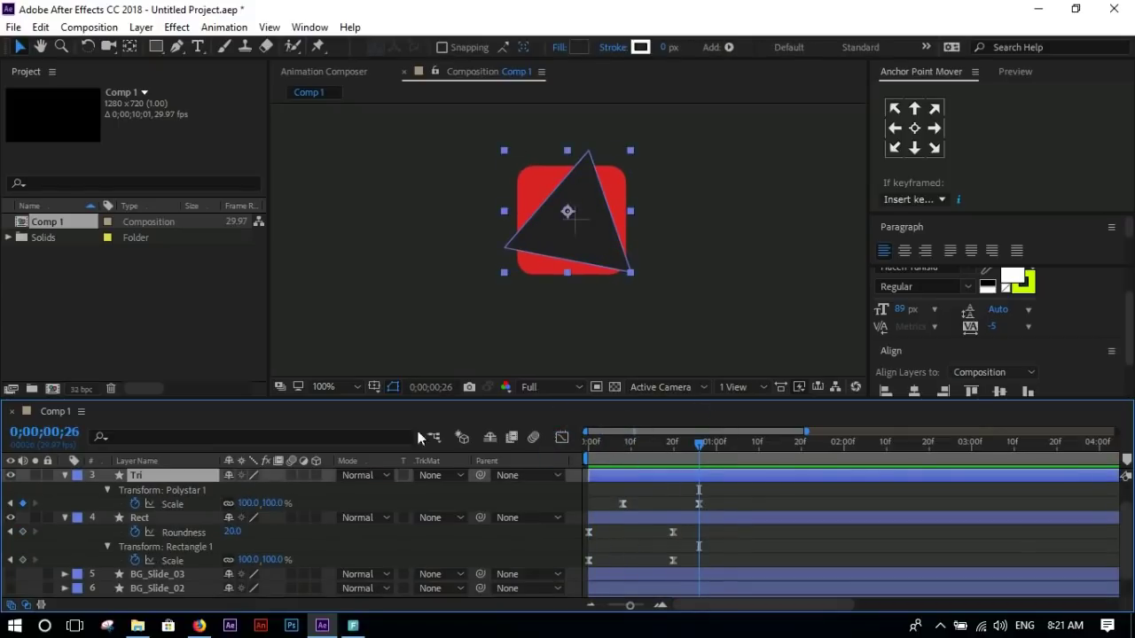
key(alt+shift+r)
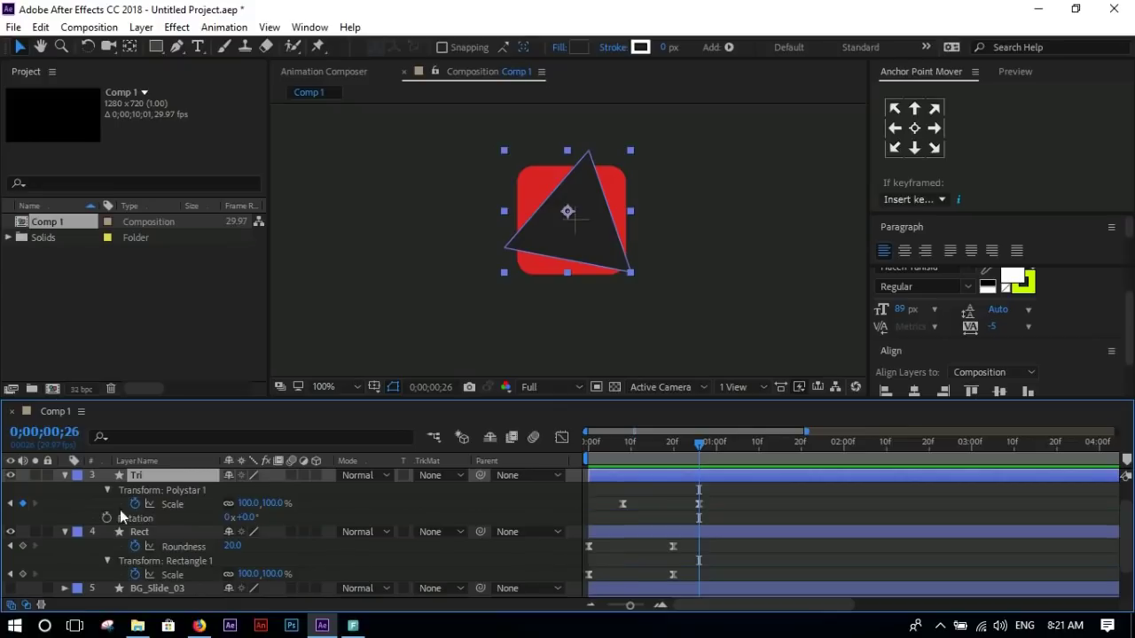
- Set Tri's starting Rotation to 1x+166° at frame 8 so it spins back to 0°
click(106, 517)
drag(700, 517, 623, 518)
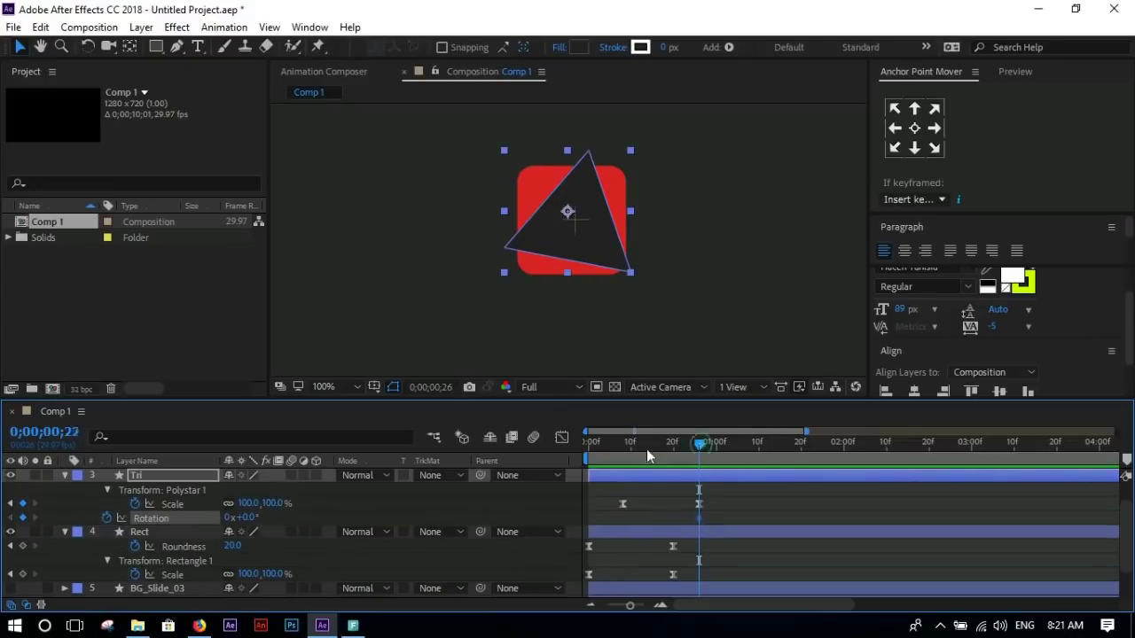
click(620, 460)
drag(254, 517, 652, 479)
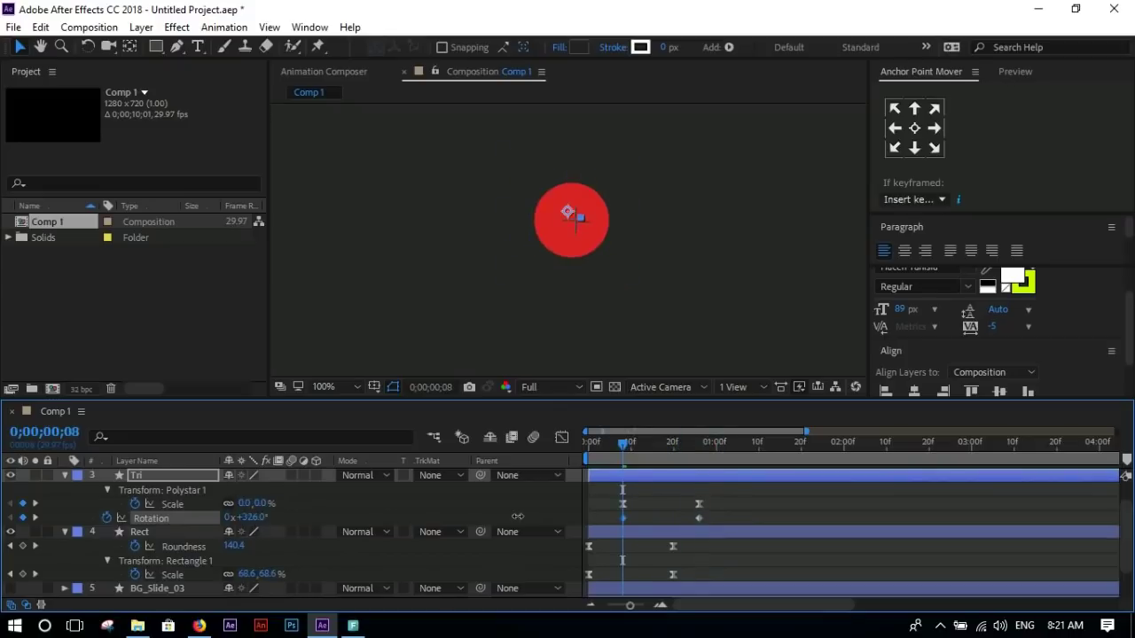
click(759, 503)
key(space)
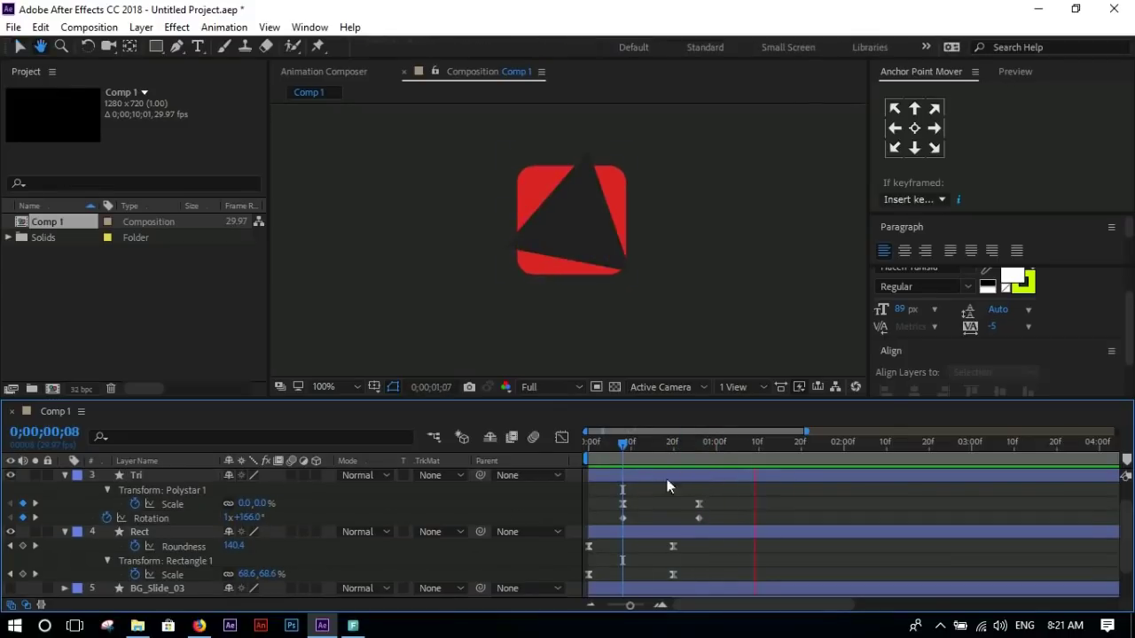
- Move the triangle's anchor point to its centre with the Pan Behind tool
click(621, 518)
click(916, 130)
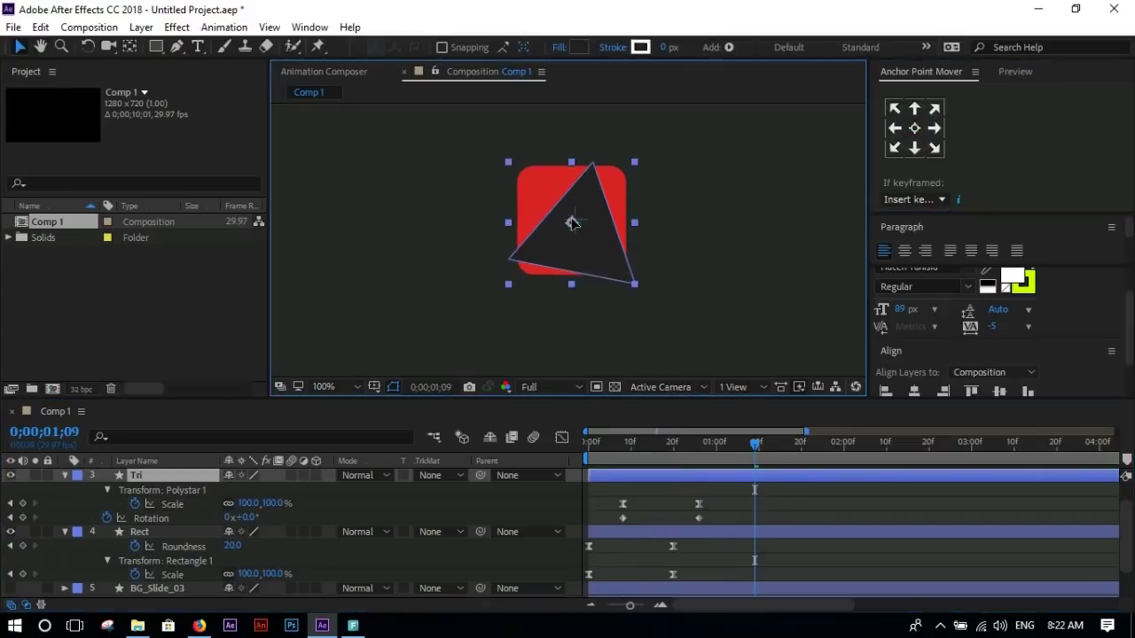
click(136, 49)
drag(566, 211, 571, 222)
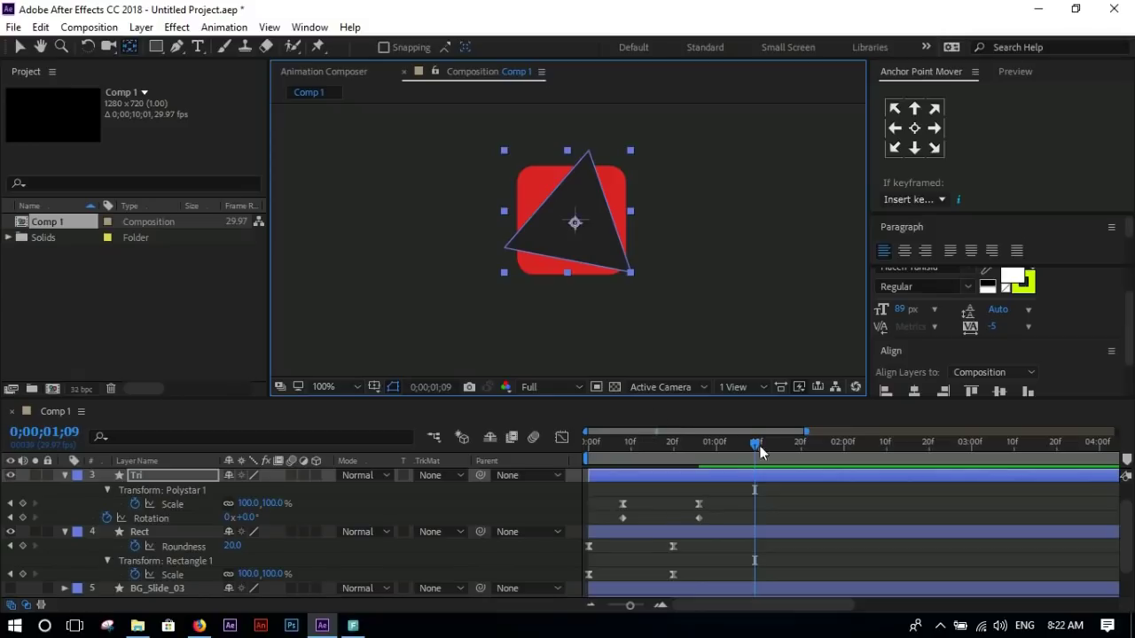
drag(759, 456, 695, 453)
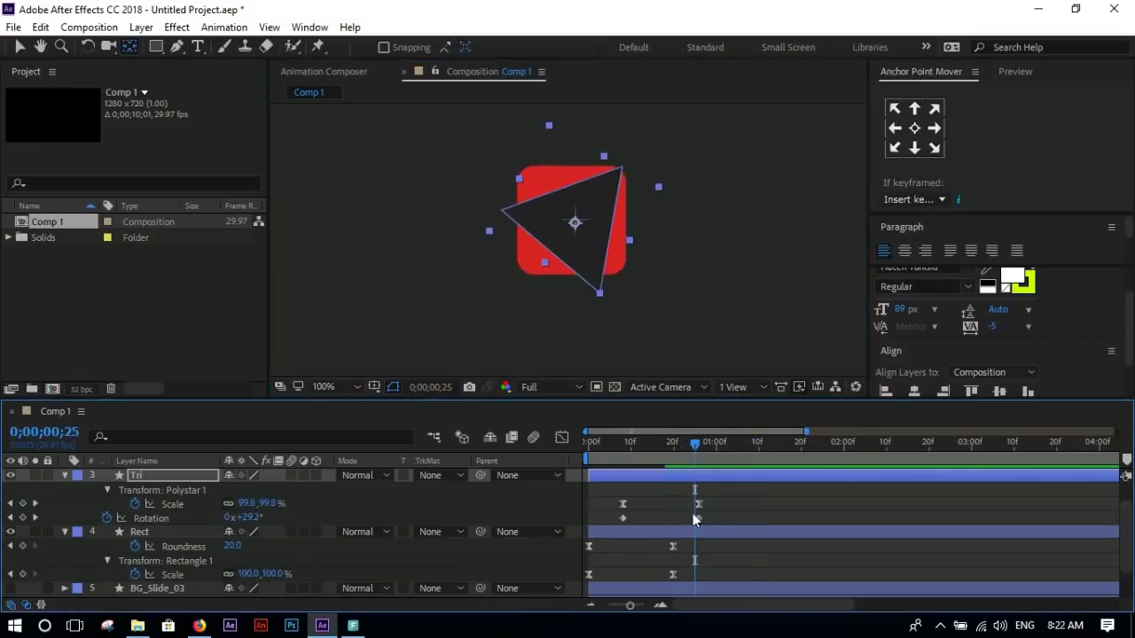
- Ease both Rotation keyframes, sharpen the end of the speed curve, and preview
drag(722, 507, 613, 527)
right_click(622, 518)
click(858, 396)
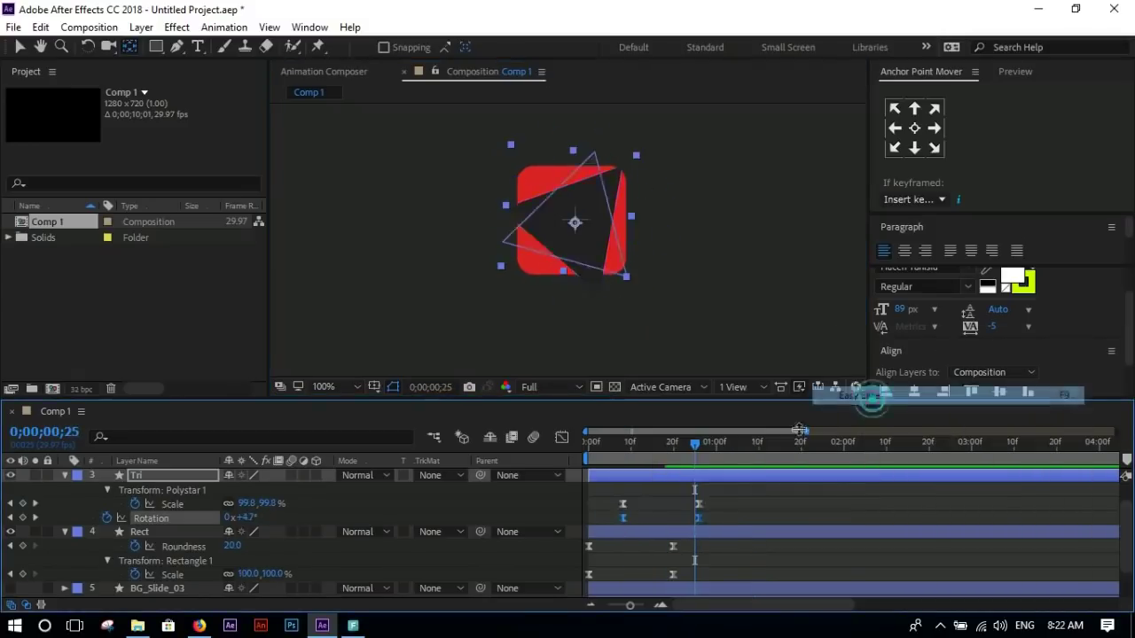
click(561, 437)
mouse_move(721, 505)
mouse_down()
mouse_move(585, 470)
mouse_move(605, 490)
mouse_up()
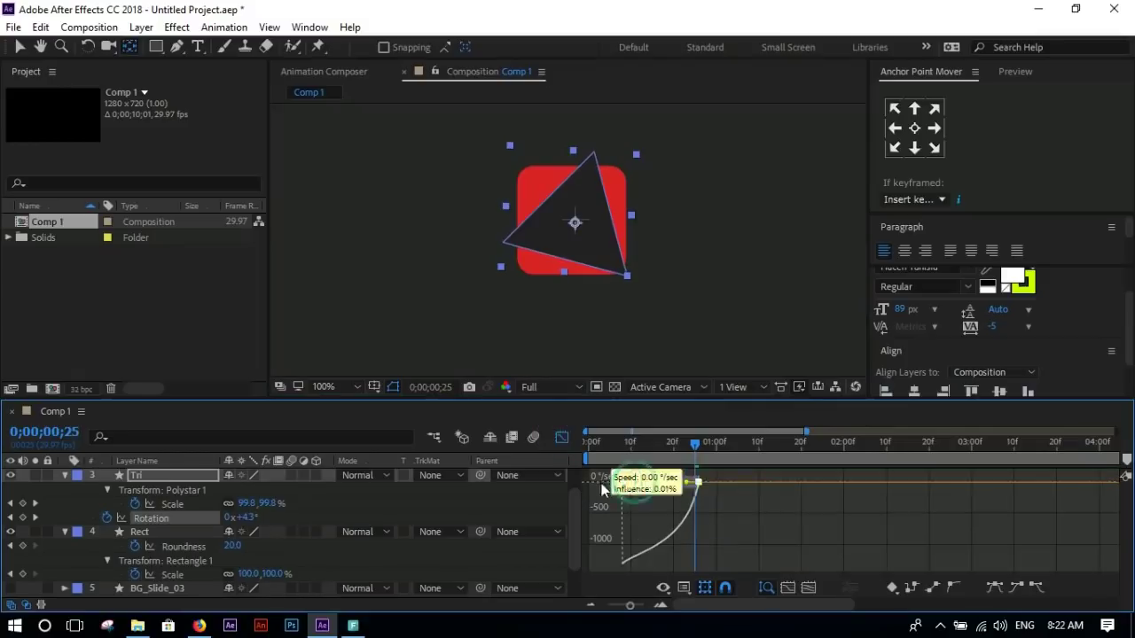
click(561, 437)
click(775, 511)
key(space)
key(space)
click(734, 506)
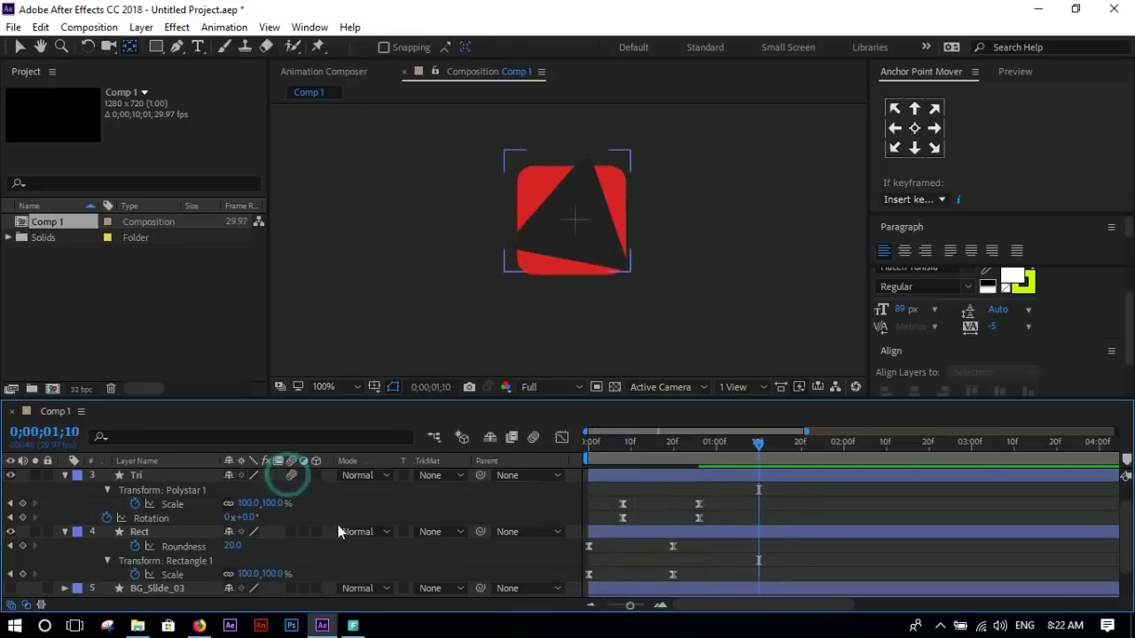
- Review Tri's keyframe at frame 20 and collapse its animated properties
scroll(330, 512, up, 2)
click(692, 503)
click(700, 452)
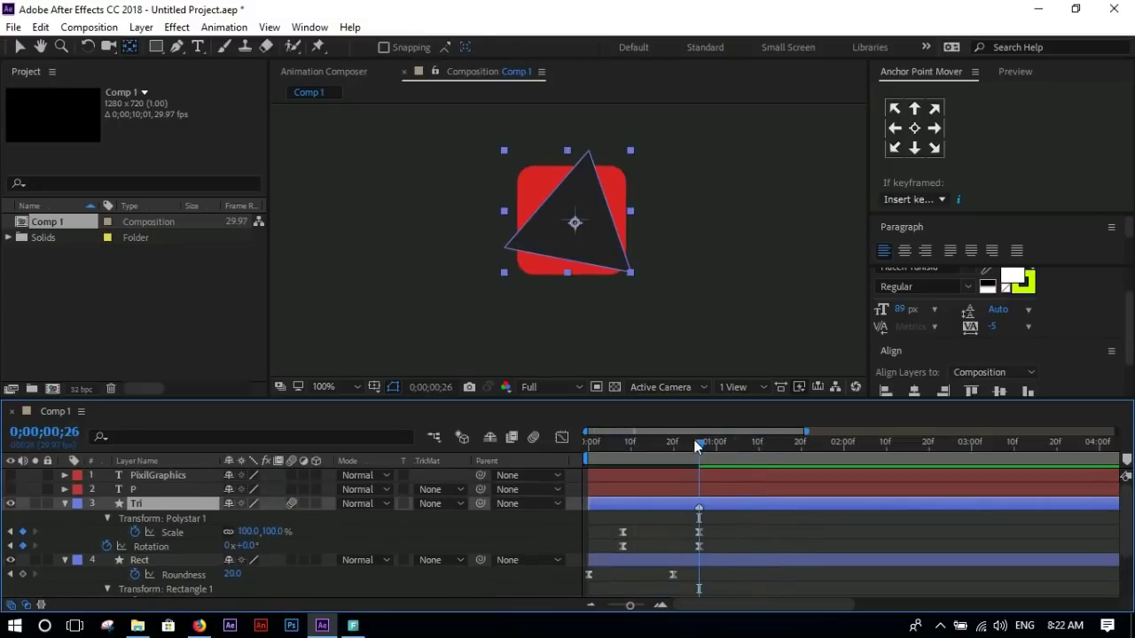
key(j)
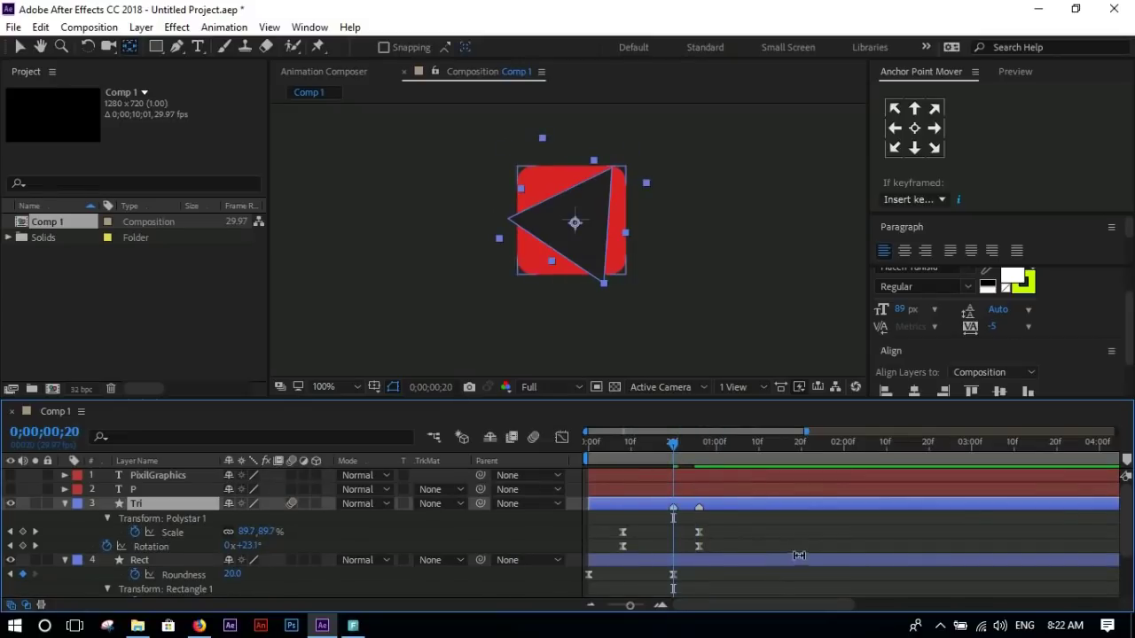
click(698, 562)
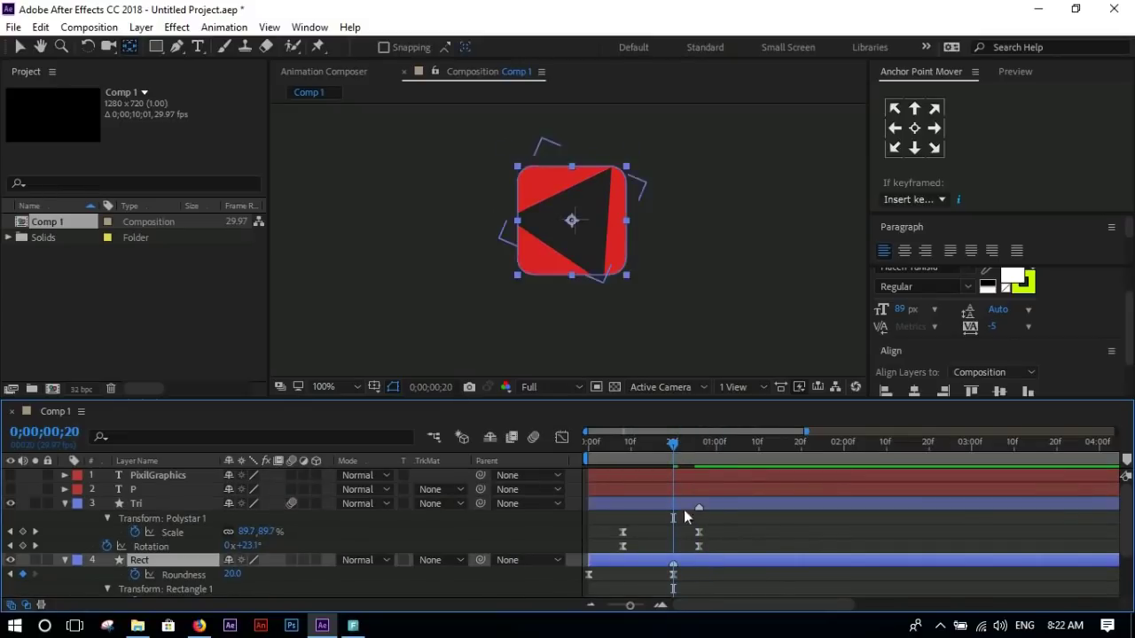
click(683, 510)
click(626, 513)
click(727, 508)
key(u)
- Make the white P layer visible on the badge
click(836, 585)
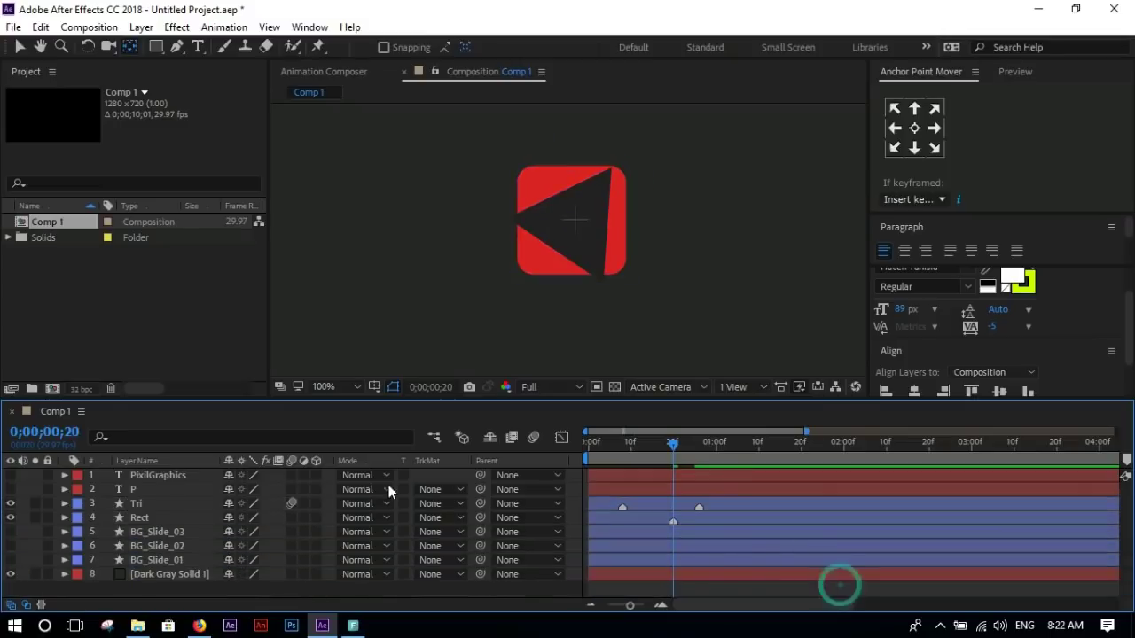
click(134, 489)
click(10, 489)
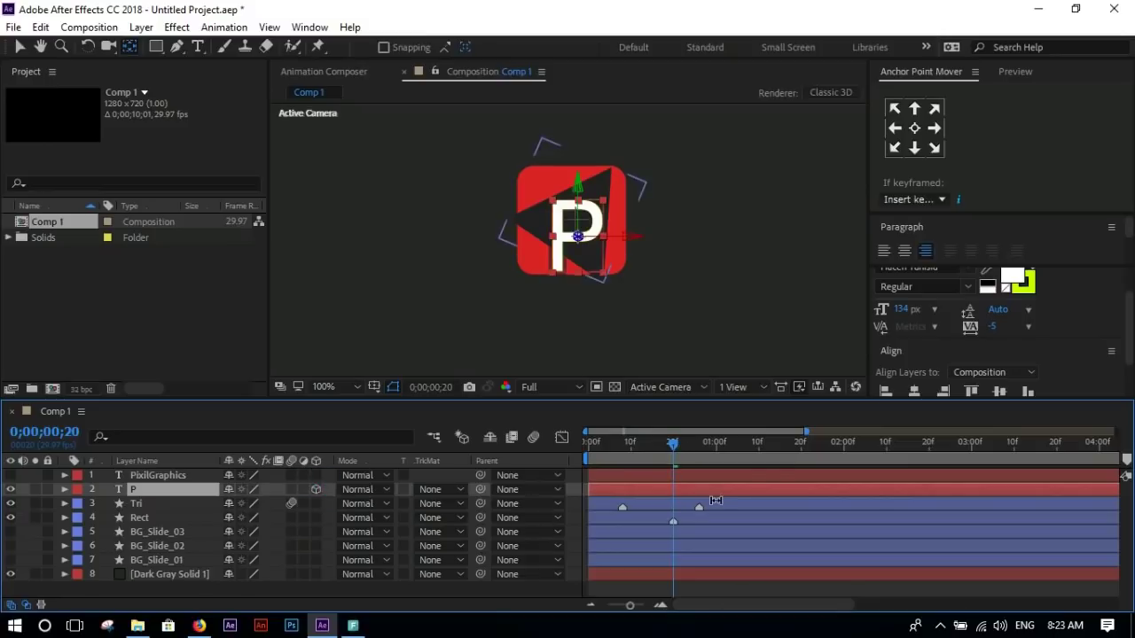
- Add P Position keyframes flying it in from Z depth 2329 to 0
key(p)
drag(669, 449, 641, 444)
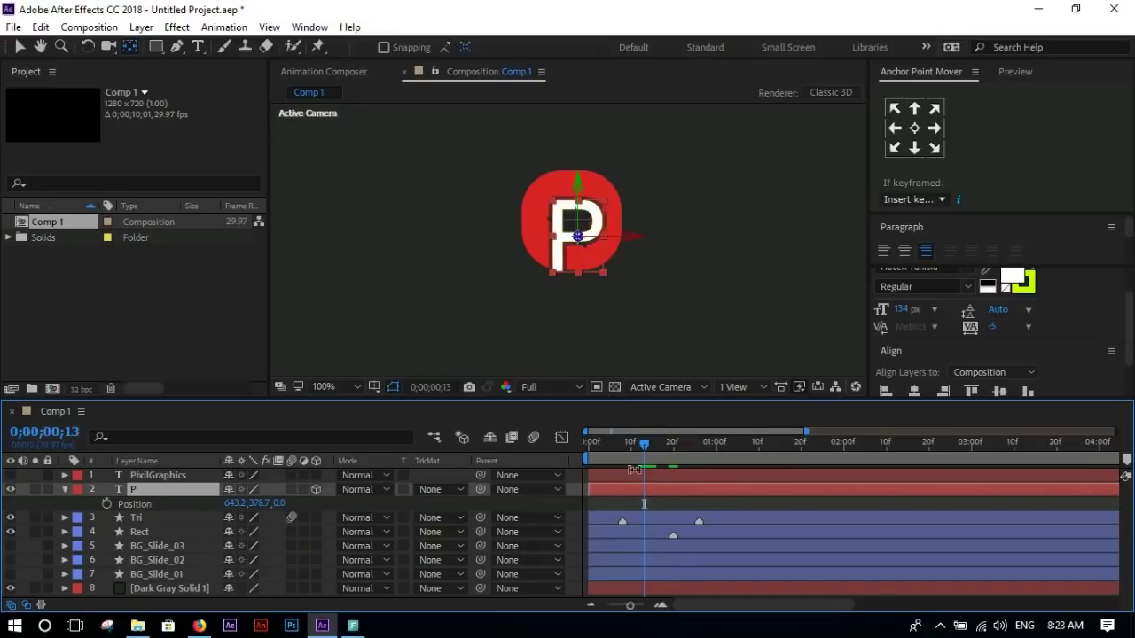
click(105, 502)
drag(645, 504, 715, 503)
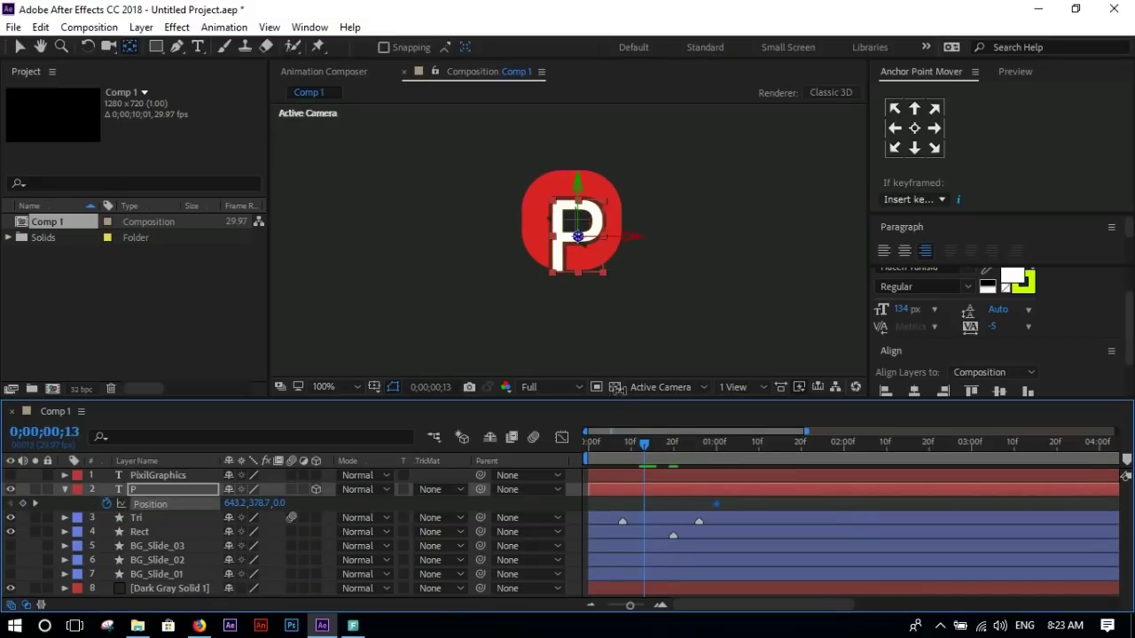
drag(279, 503, 462, 514)
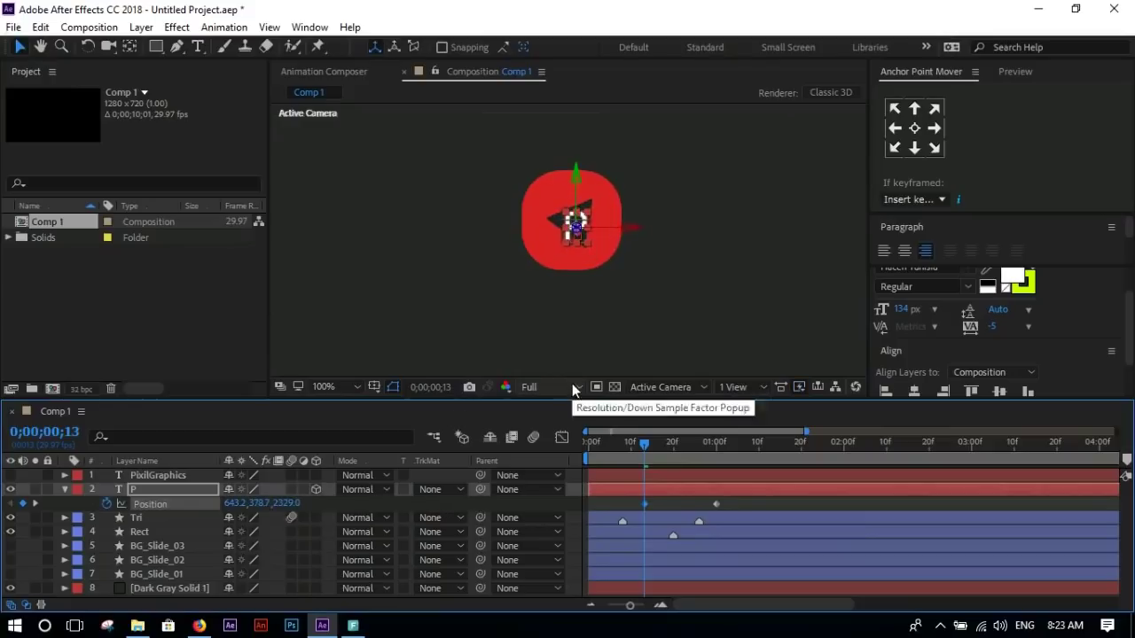
mouse_move(645, 462)
mouse_down()
mouse_move(711, 491)
mouse_move(644, 505)
mouse_up()
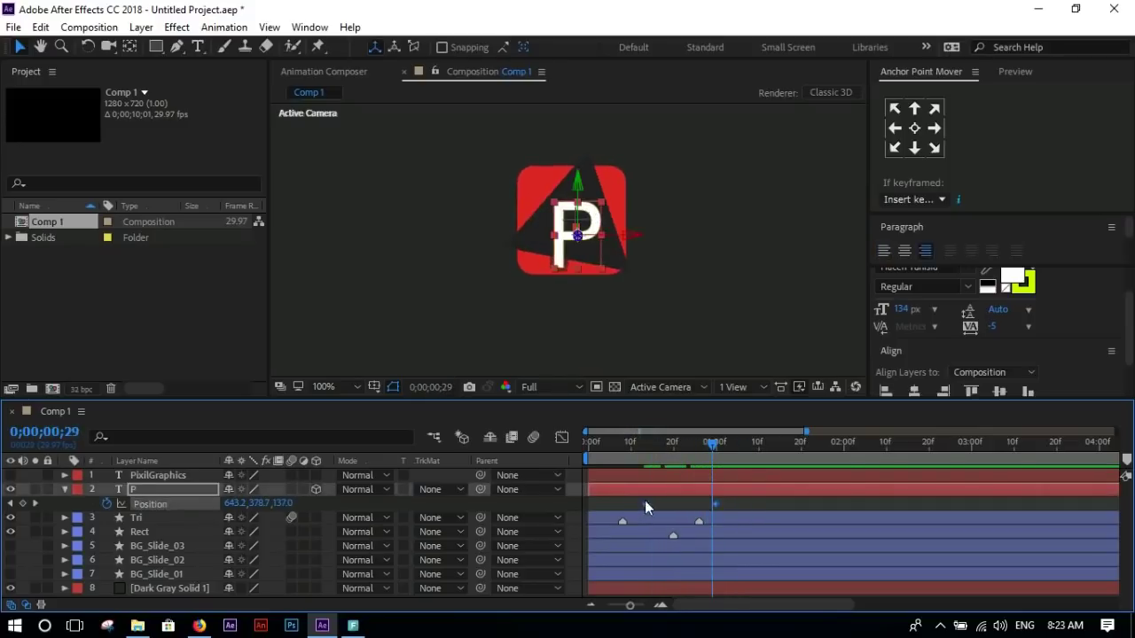
- Apply Easy Ease to the P's Position keys and reshape the curve for sharp deceleration
right_click(645, 502)
mouse_move(736, 487)
click(903, 379)
click(561, 437)
drag(732, 537, 619, 573)
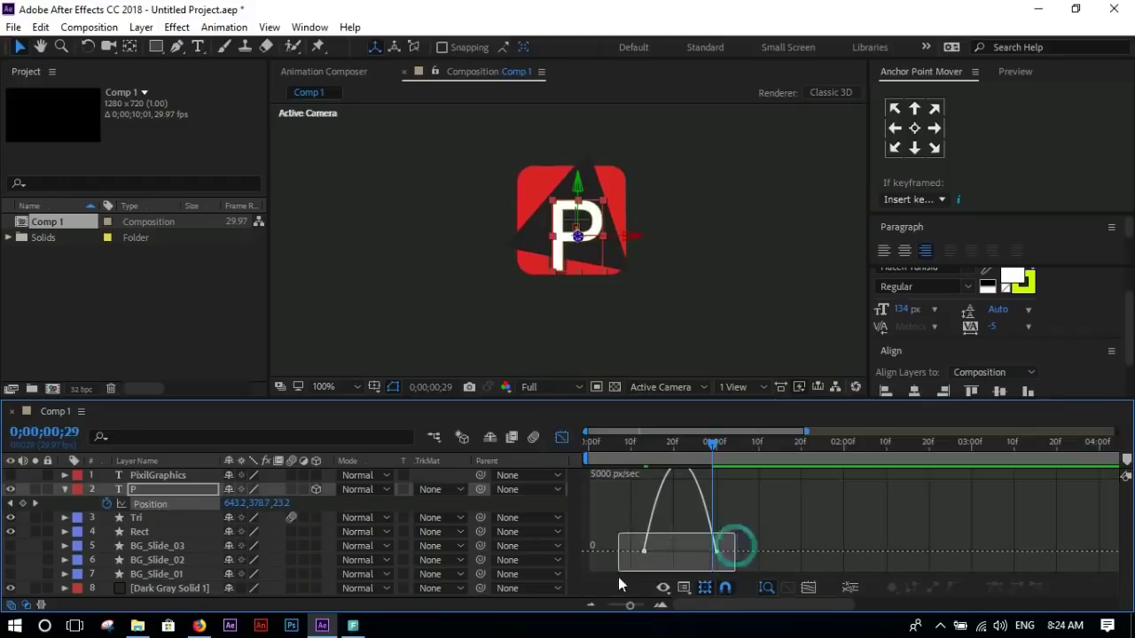
key(shift+F3)
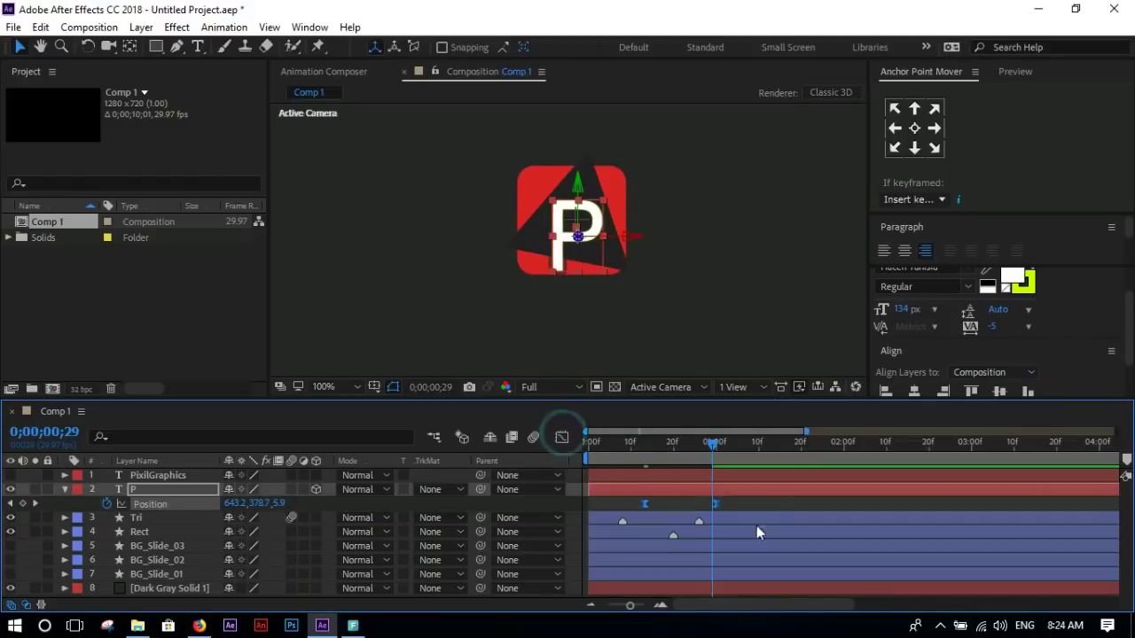
click(595, 452)
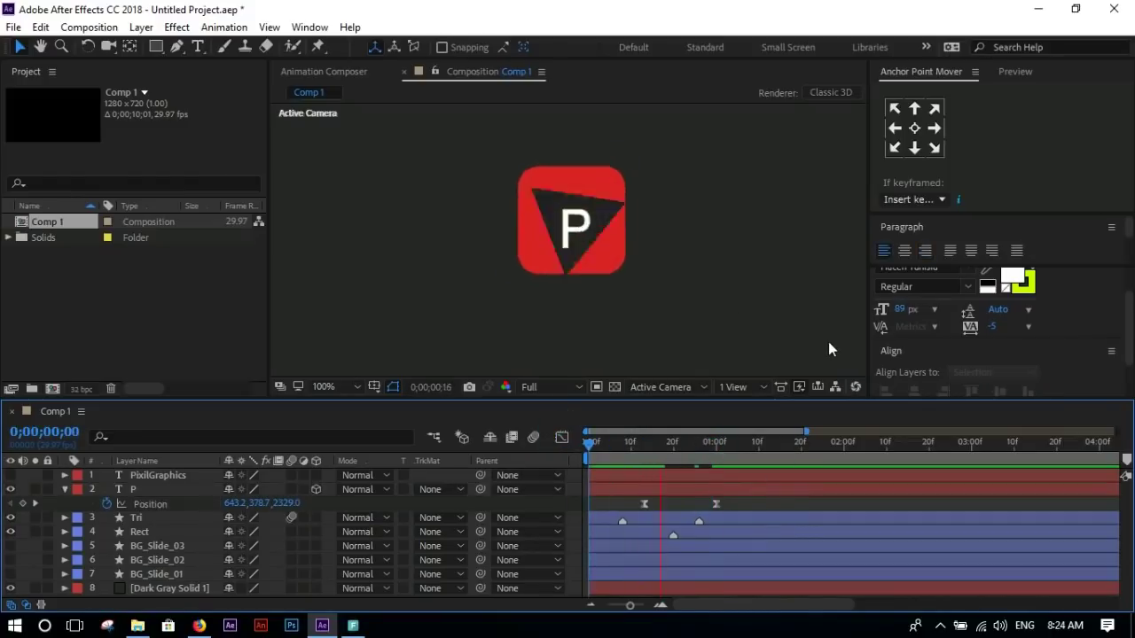
drag(646, 503, 667, 503)
click(670, 443)
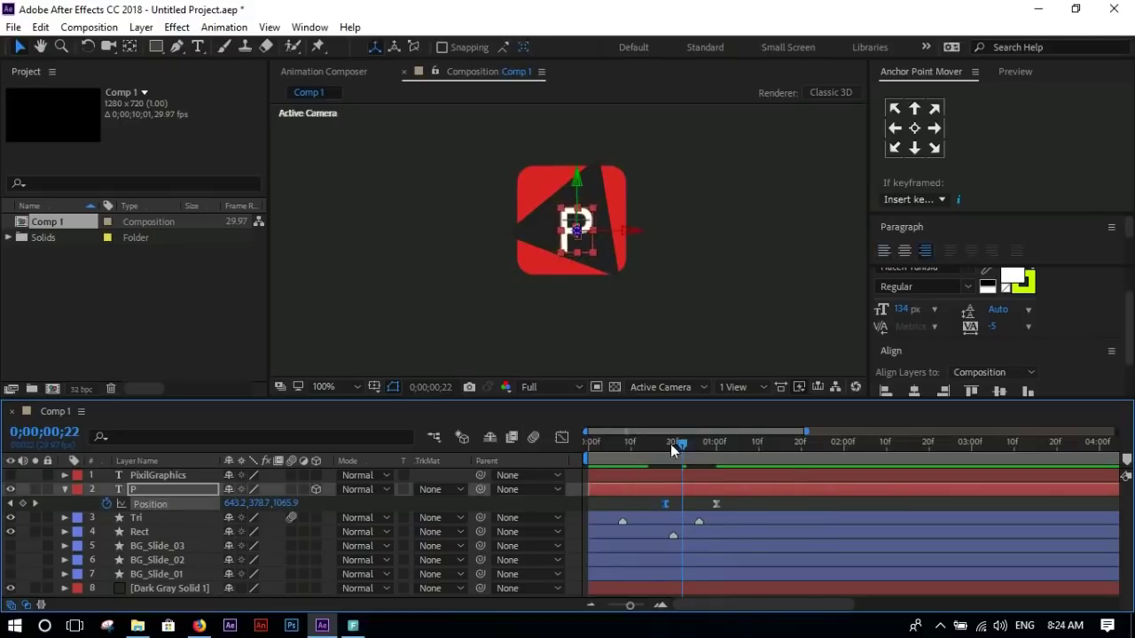
key(shift+t)
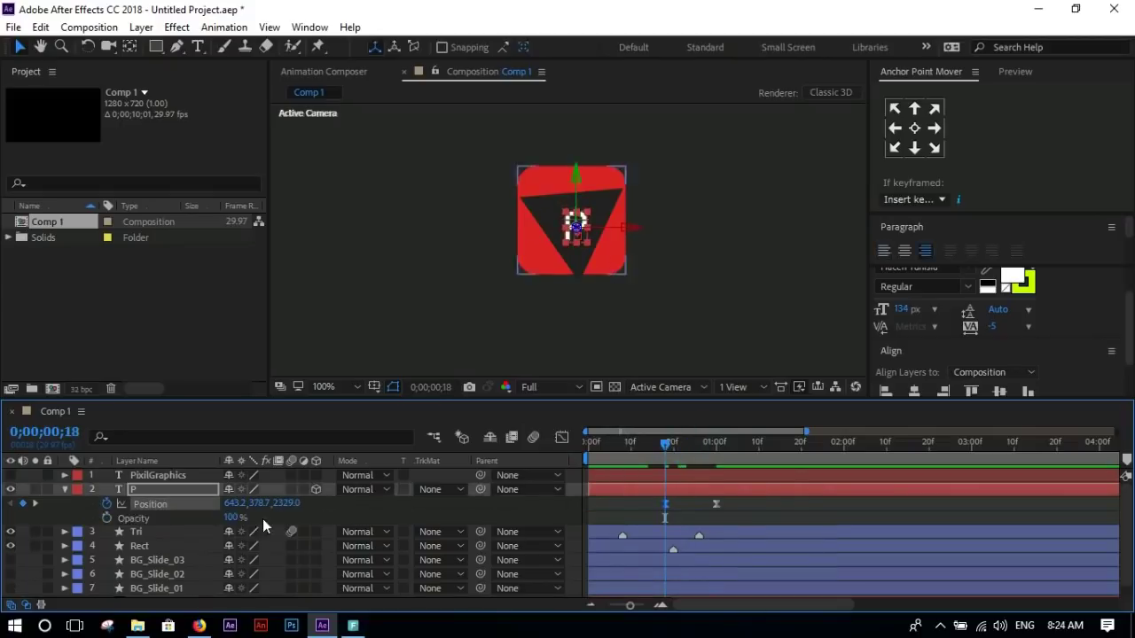
click(107, 518)
drag(696, 525, 703, 518)
click(230, 517)
text(0)
click(446, 524)
key(space)
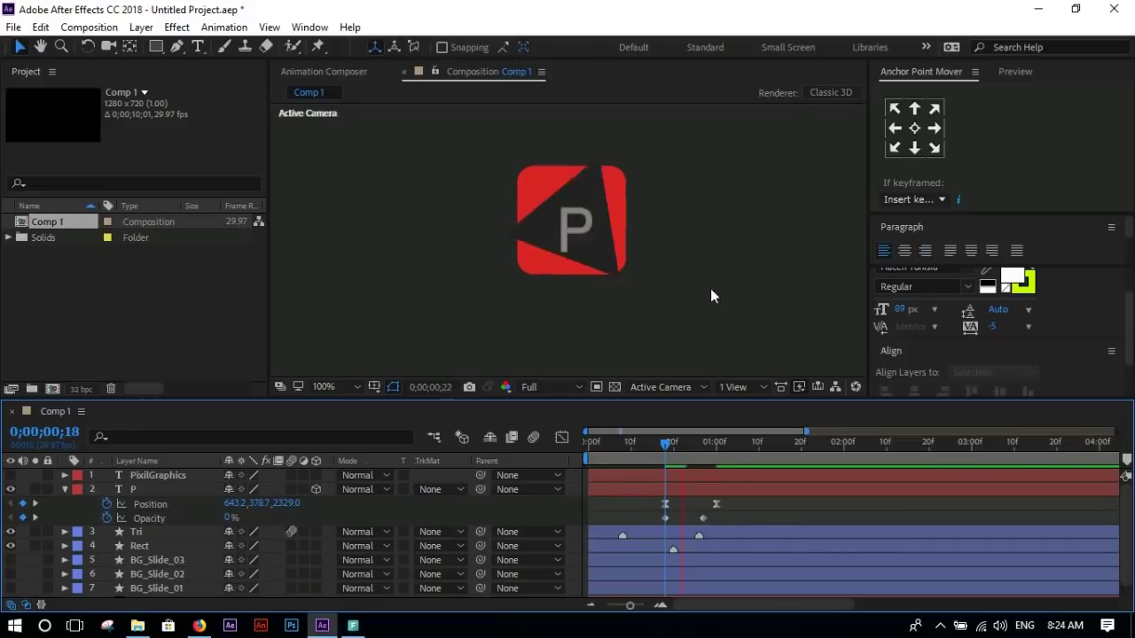
click(589, 444)
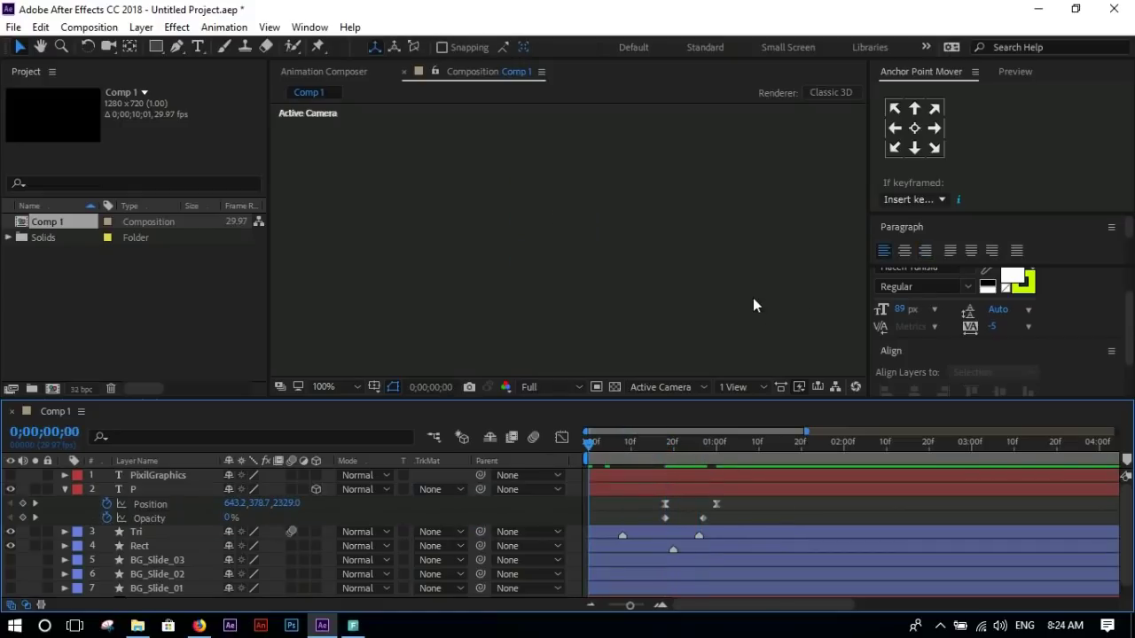
key(space)
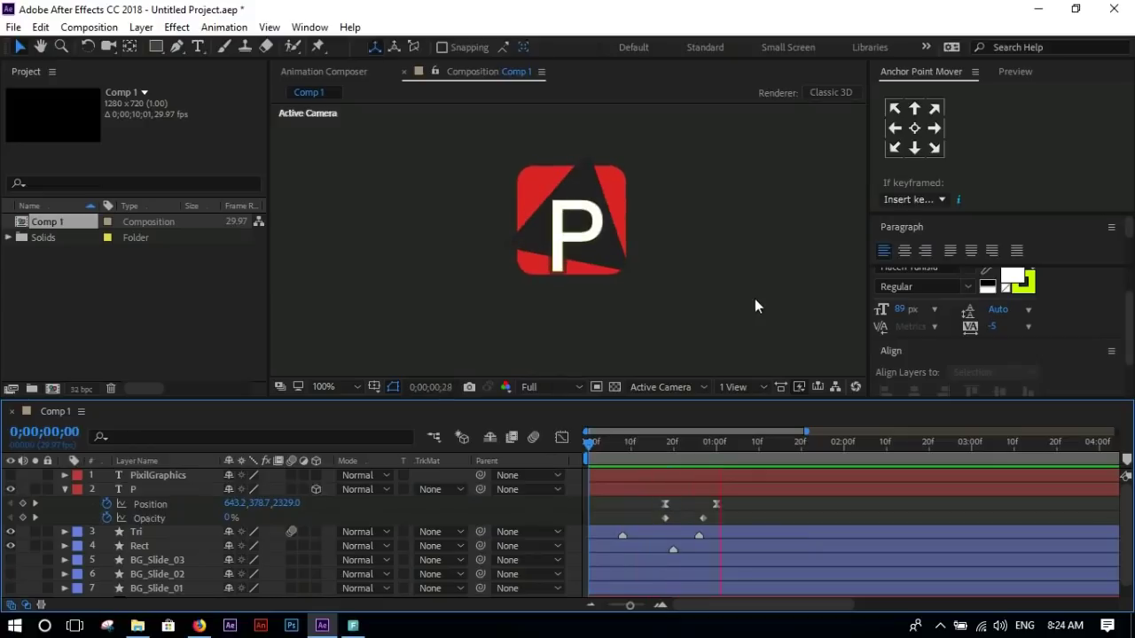
key(space)
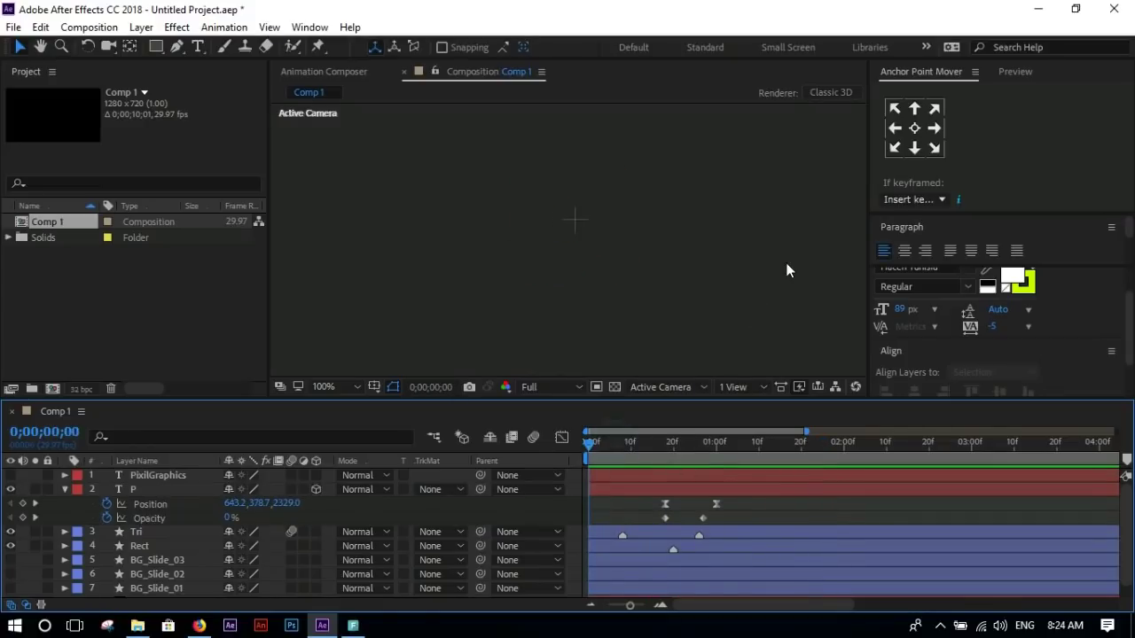
key(space)
key(space)
- Collapse the P and Tri layers' keyframed properties with the time at frame 18
scroll(723, 270, down, 2)
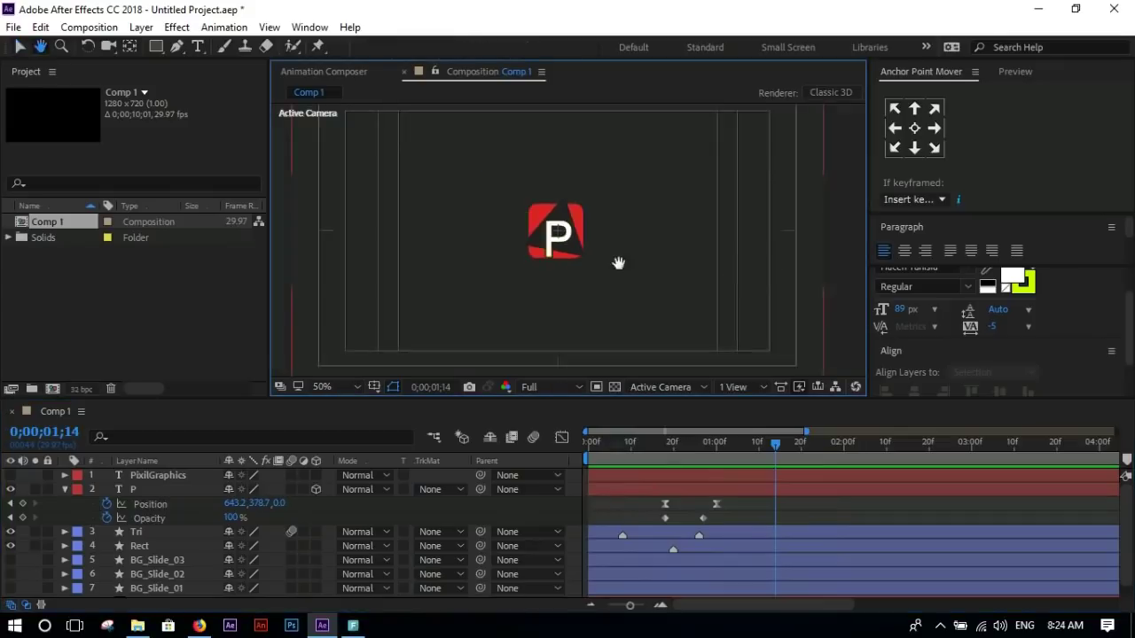
key(v)
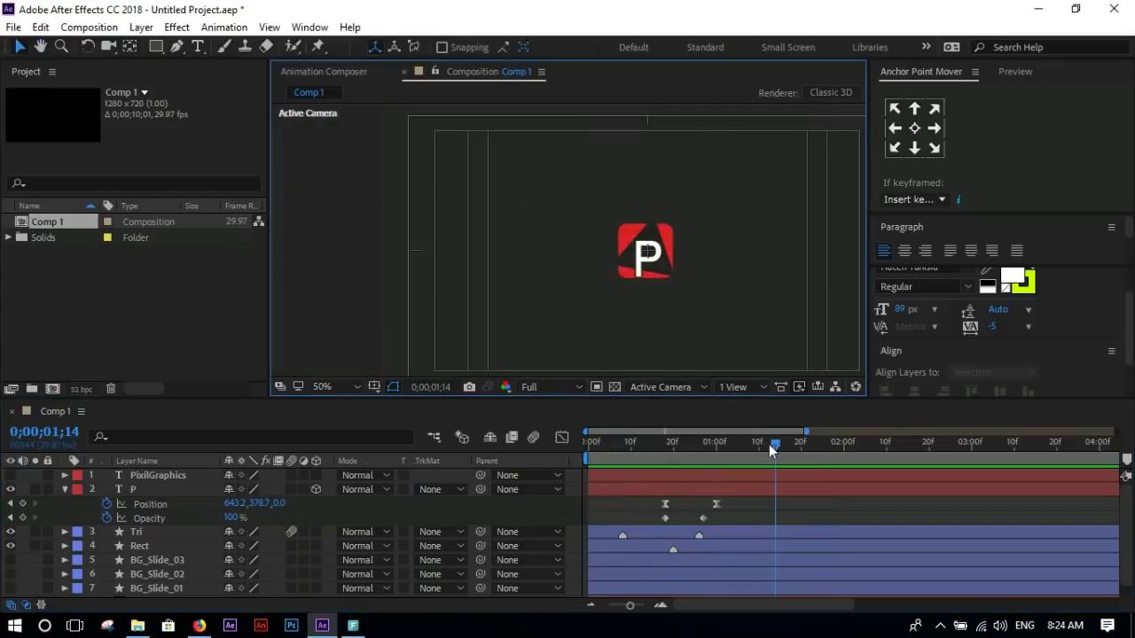
drag(768, 459, 621, 455)
click(688, 493)
click(661, 533)
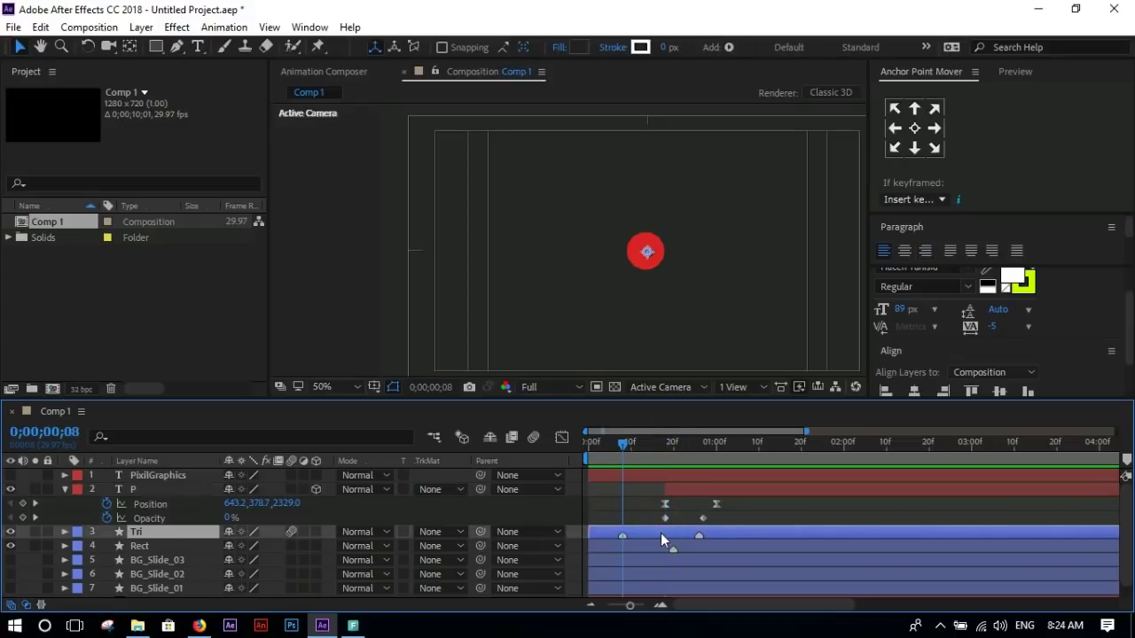
key(u)
click(722, 488)
ctrl+click(781, 532)
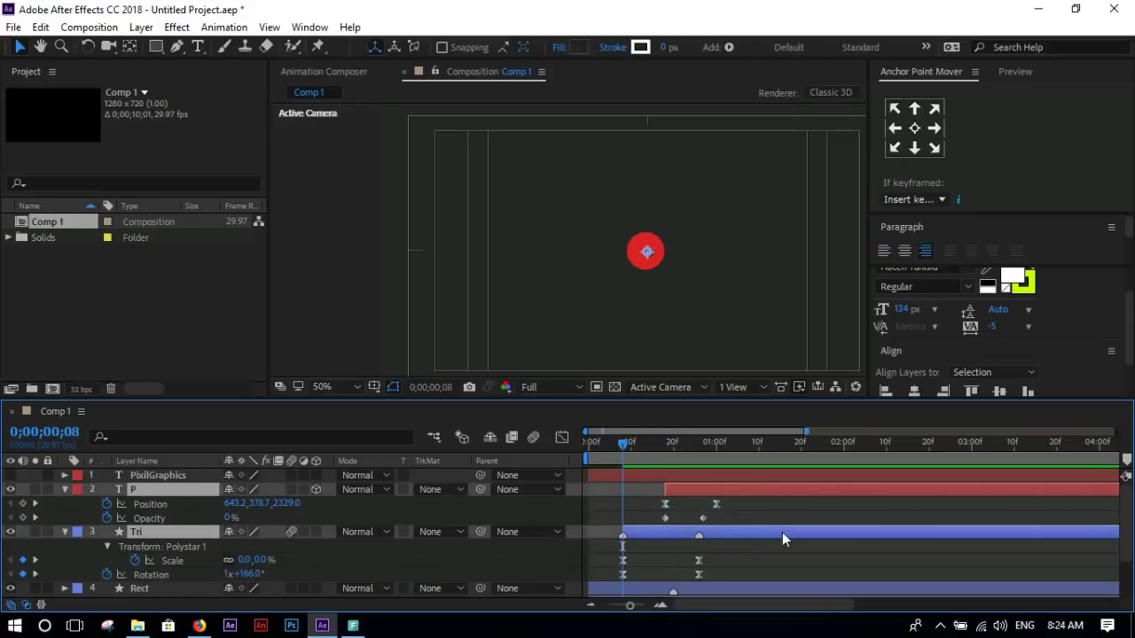
key(u)
click(643, 476)
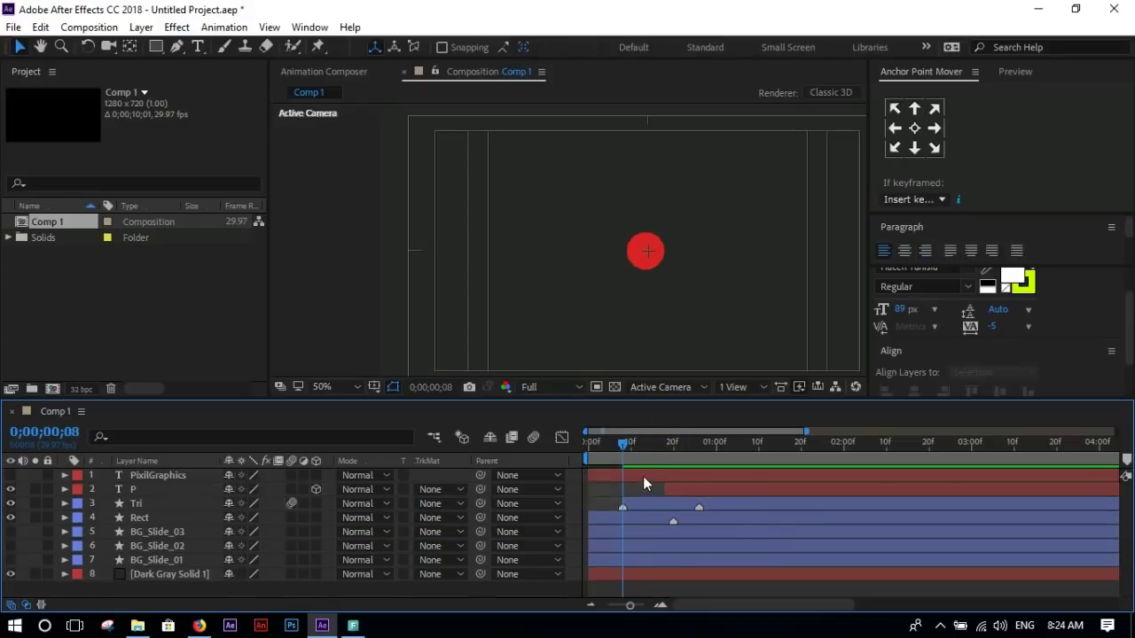
- Shift BG_Slide_01–03 to start at frame 22 and turn on BG_Slide_01's visibility
click(646, 557)
shift+click(654, 534)
drag(670, 546, 763, 549)
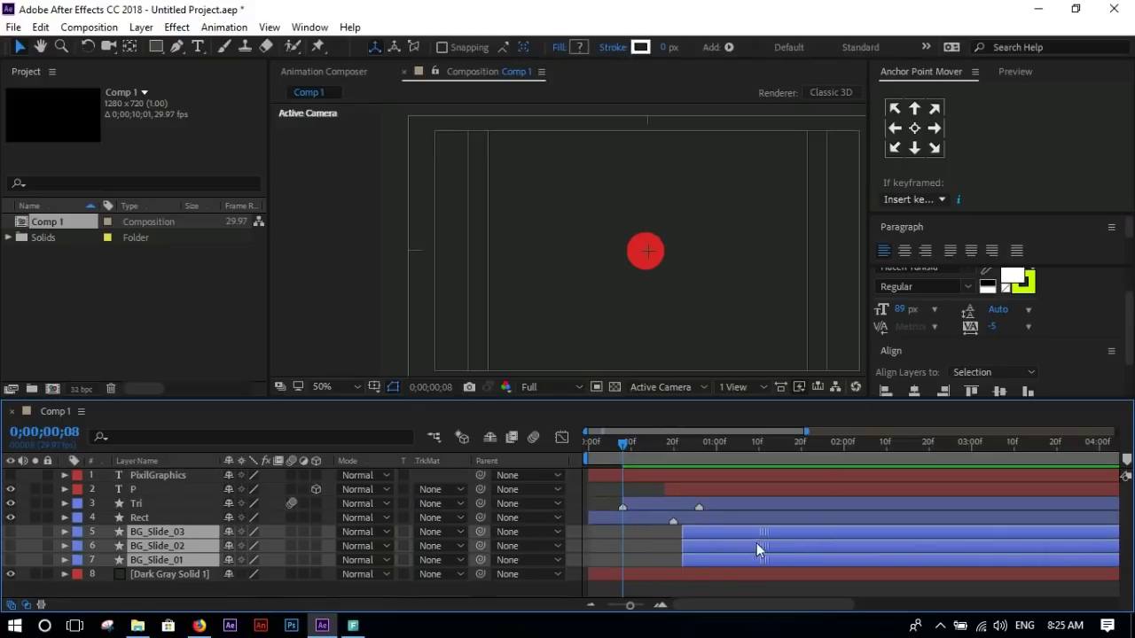
click(659, 544)
drag(623, 442, 685, 459)
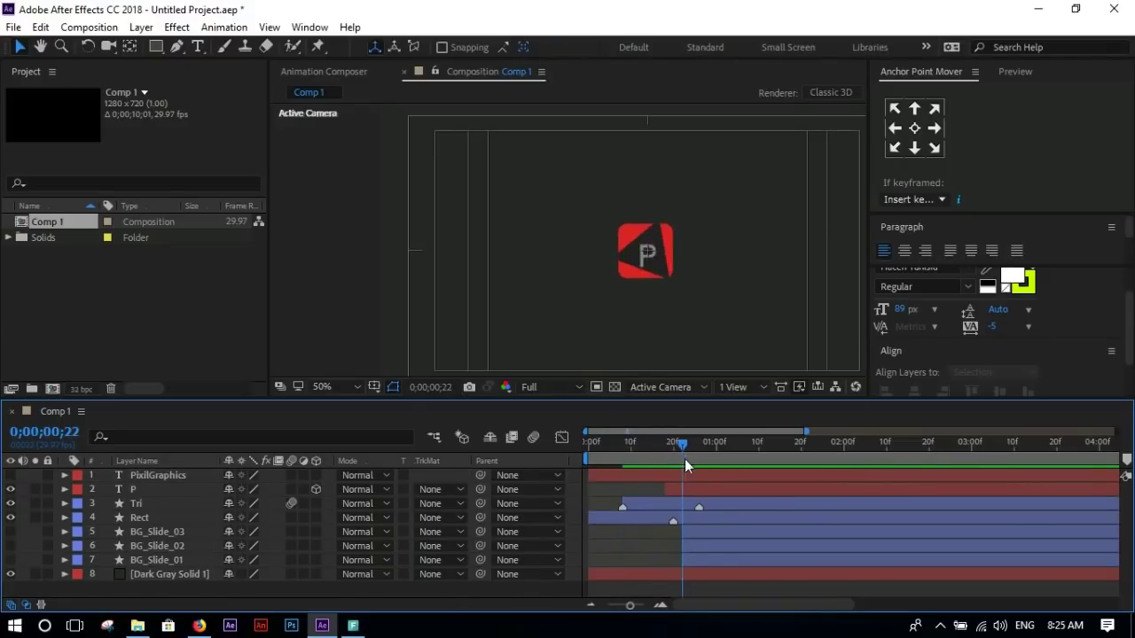
click(706, 560)
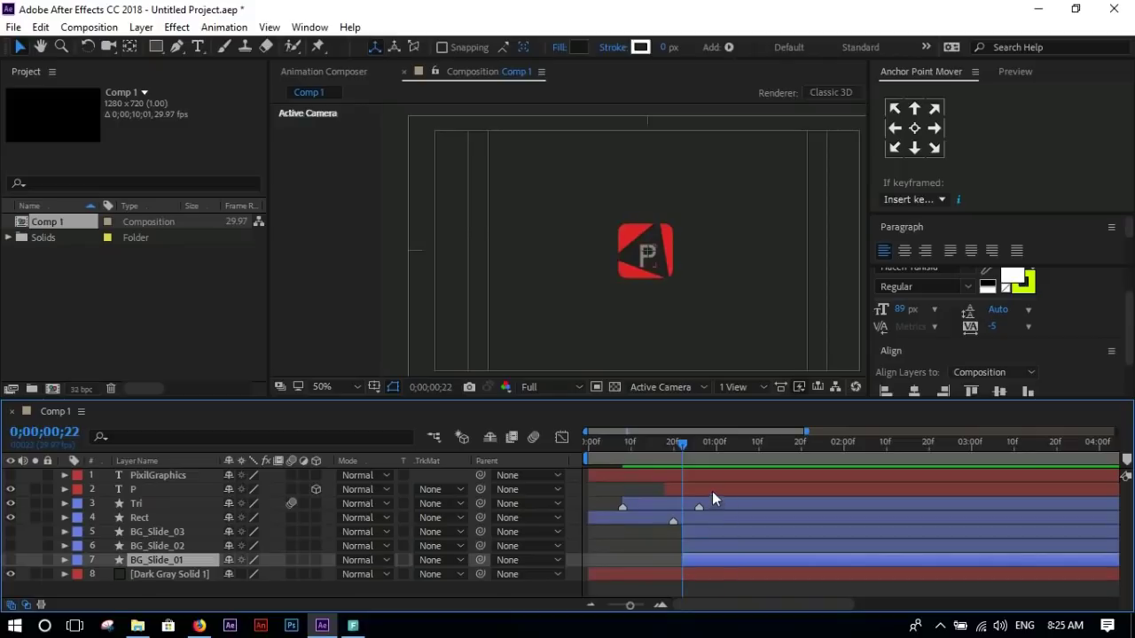
click(10, 561)
click(359, 284)
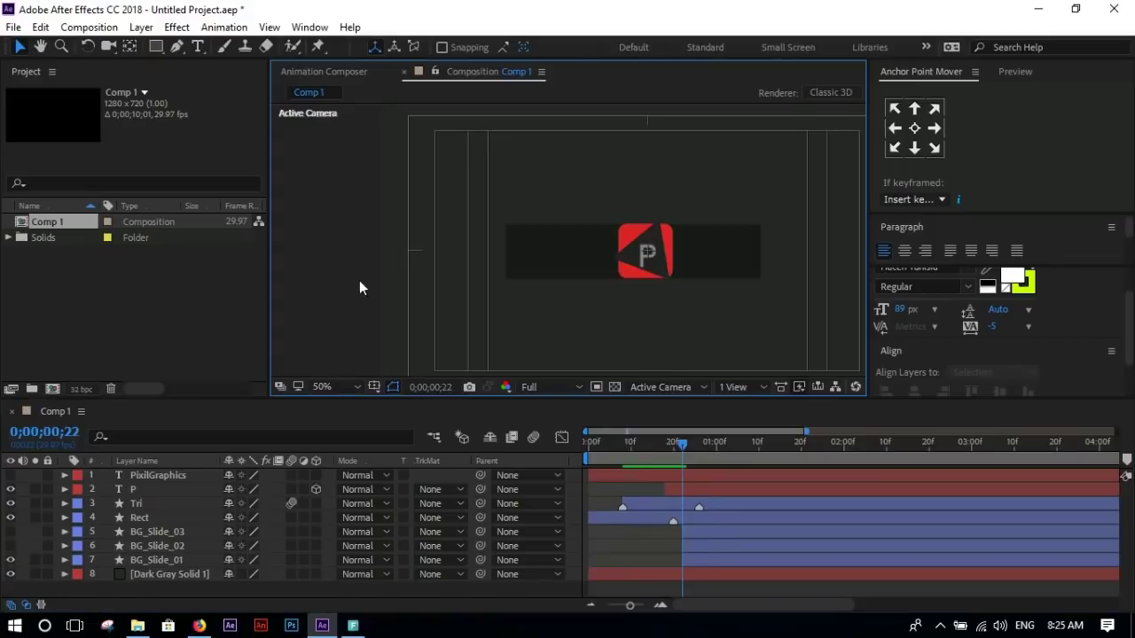
click(653, 517)
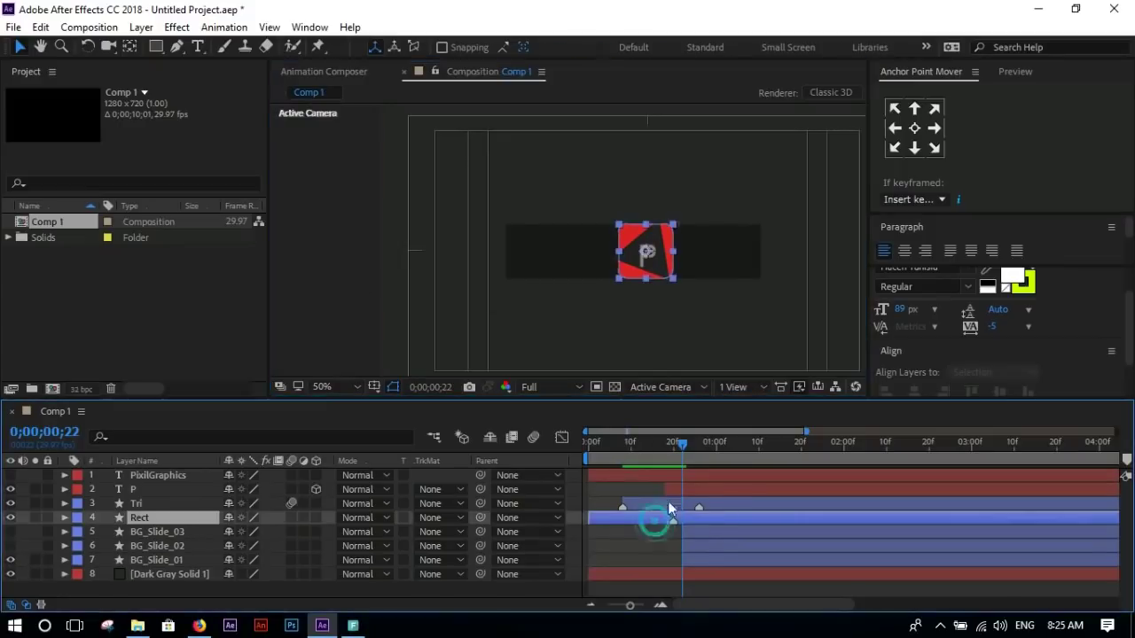
- Precompose the P, Tri and Rect layers into a new composition named Logo
click(718, 492)
key(u)
click(717, 448)
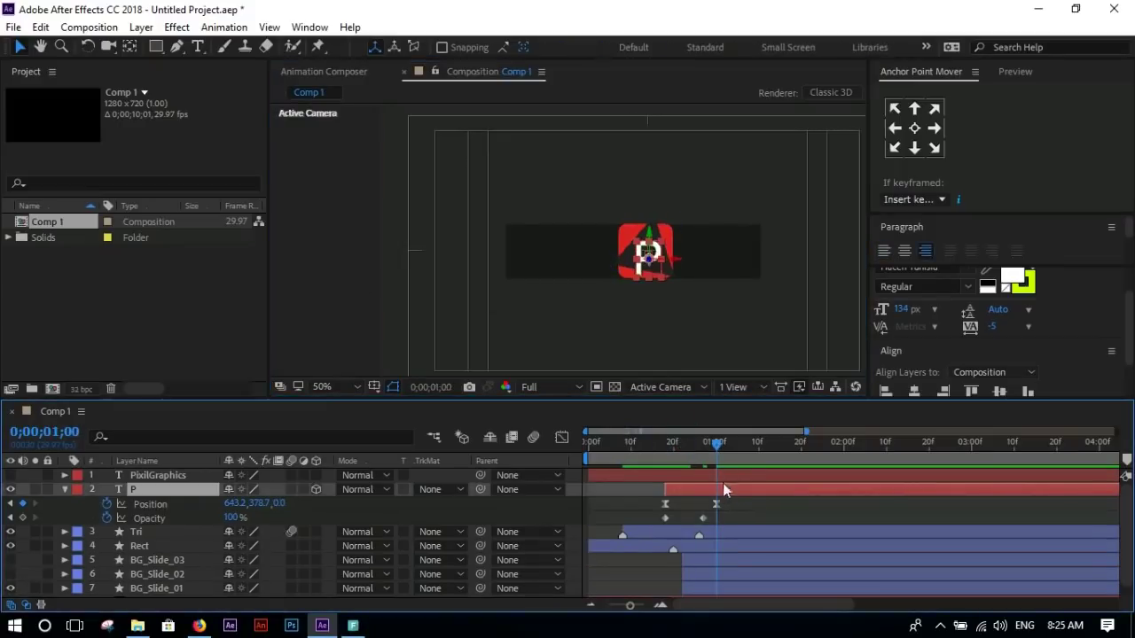
key(u)
click(635, 517)
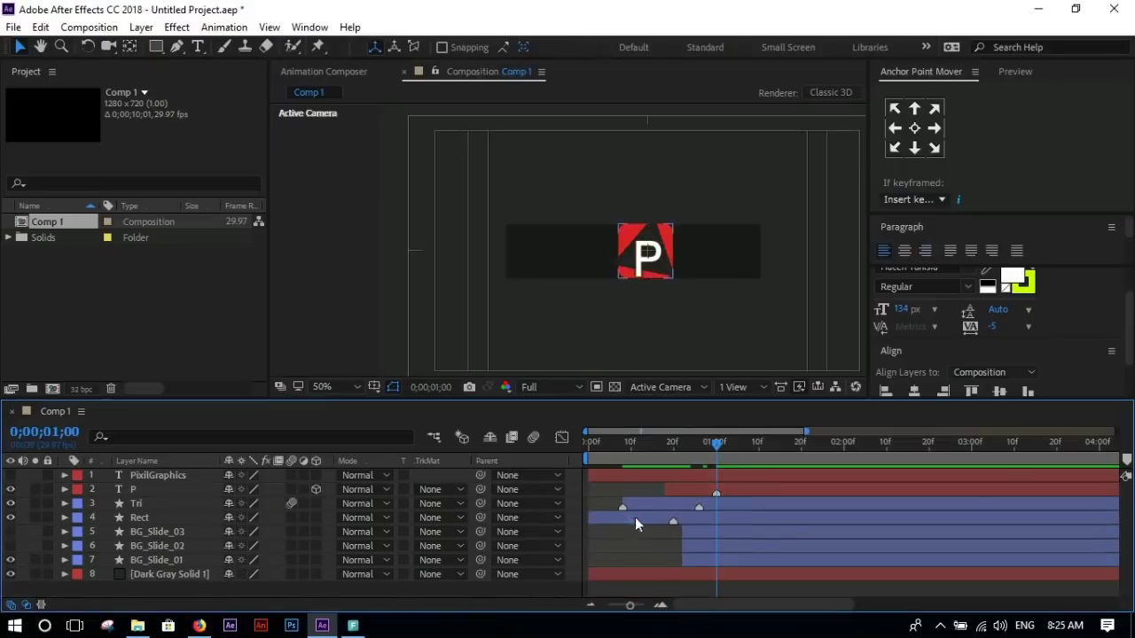
shift+click(707, 493)
key(ctrl+shift+c)
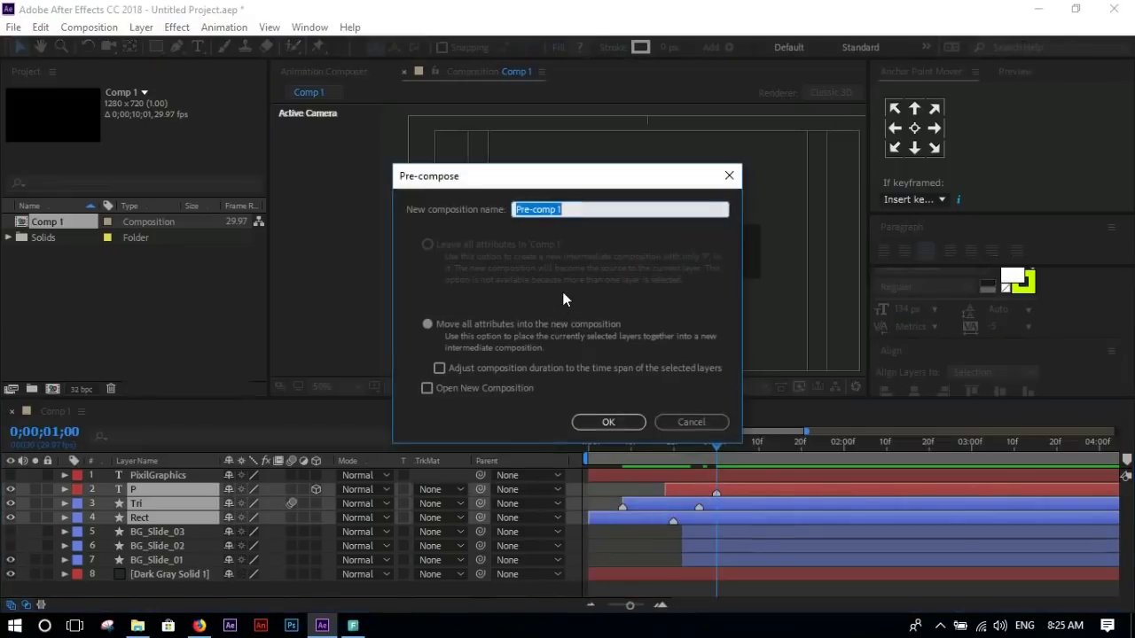
text(Logo)
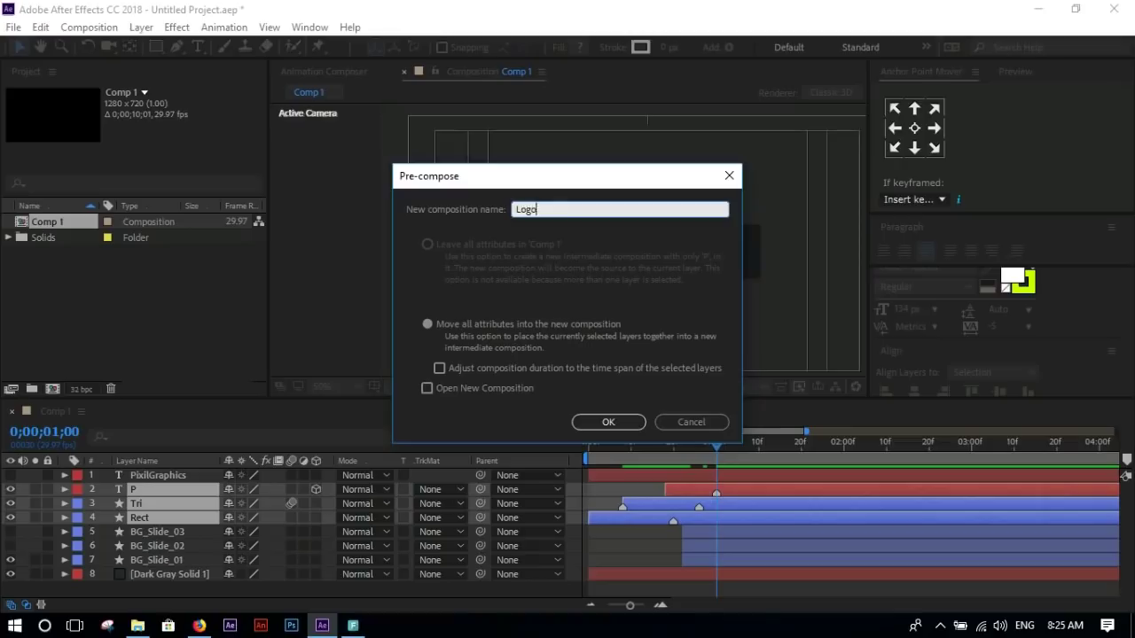
key(Return)
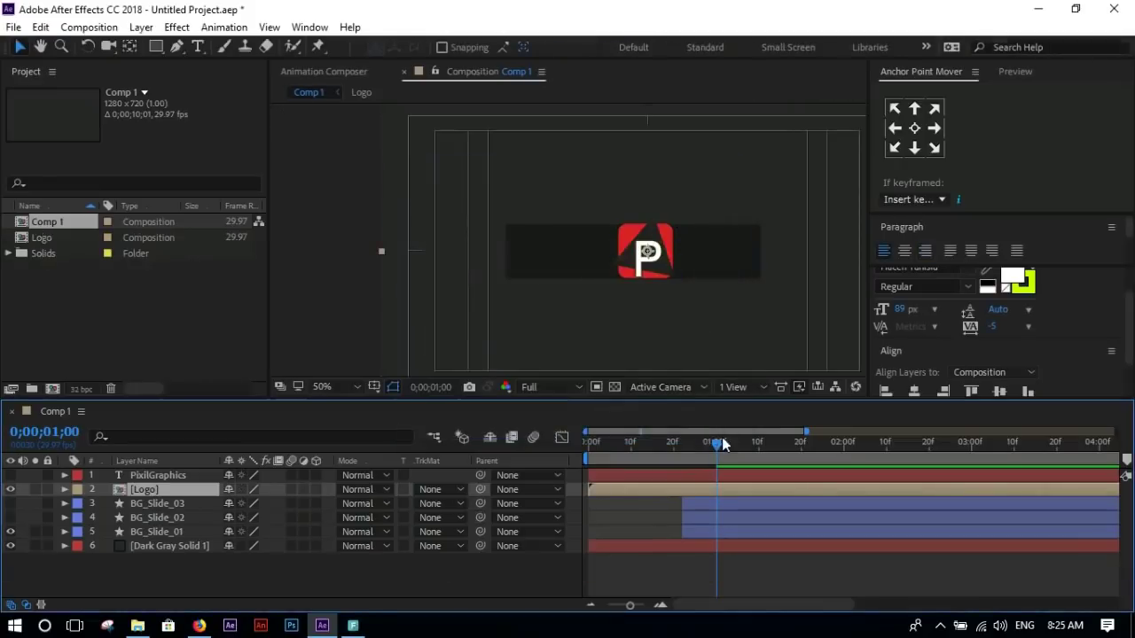
- Keyframe Logo's Position at 640,360, slide it to 936,360 at 1;03, and hold at 2;01
mouse_move(716, 455)
mouse_down()
mouse_move(687, 443)
mouse_move(657, 454)
mouse_up()
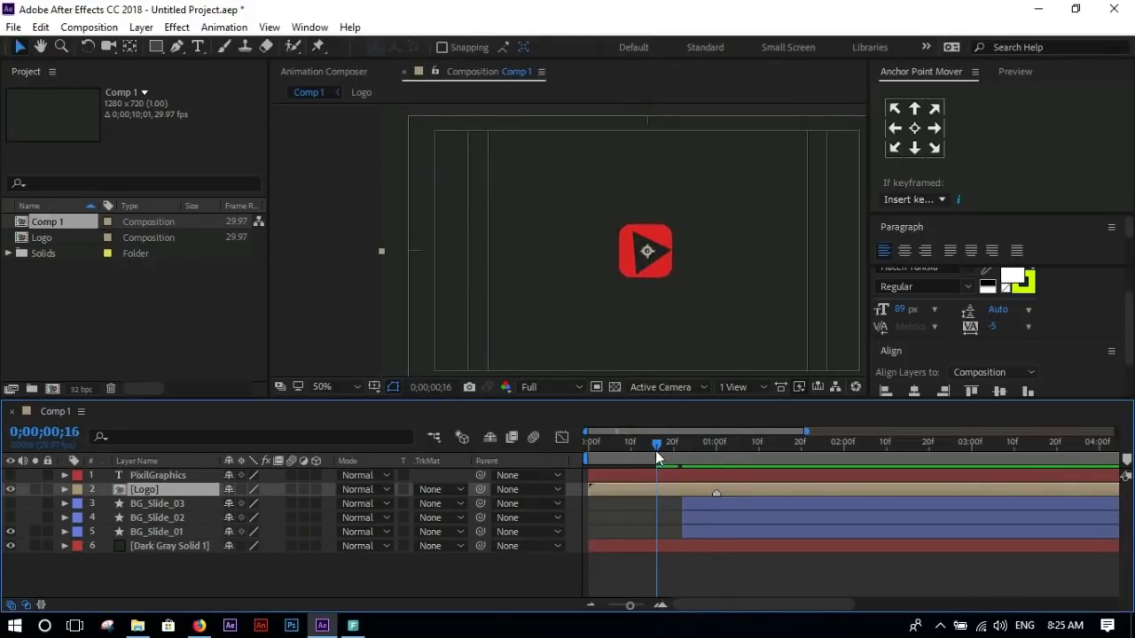
key(p)
click(107, 503)
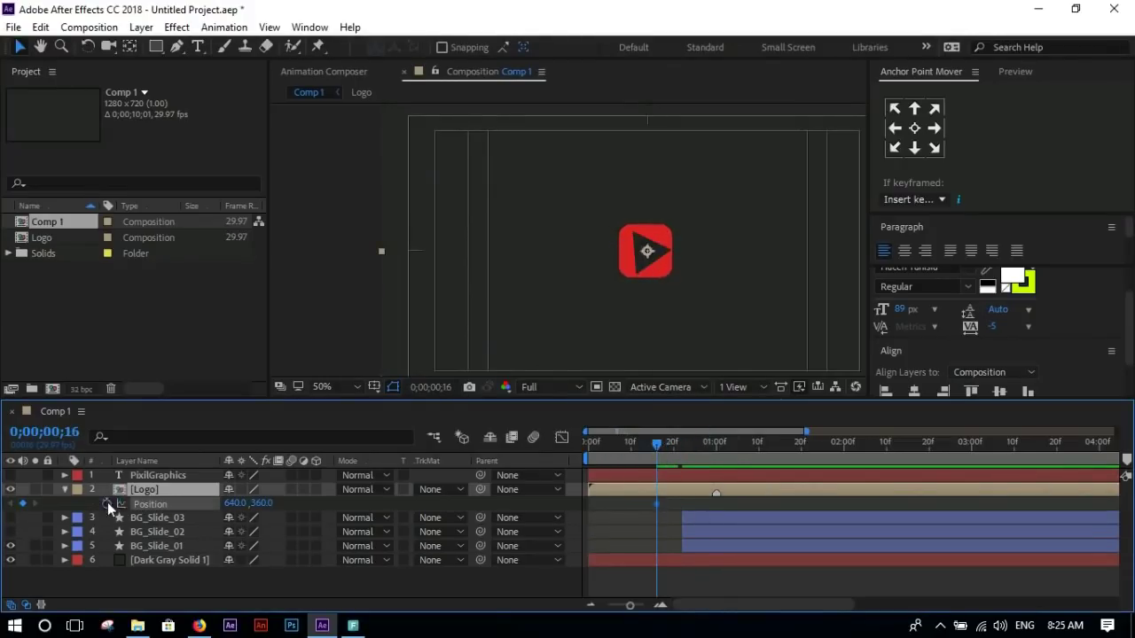
drag(657, 450, 730, 453)
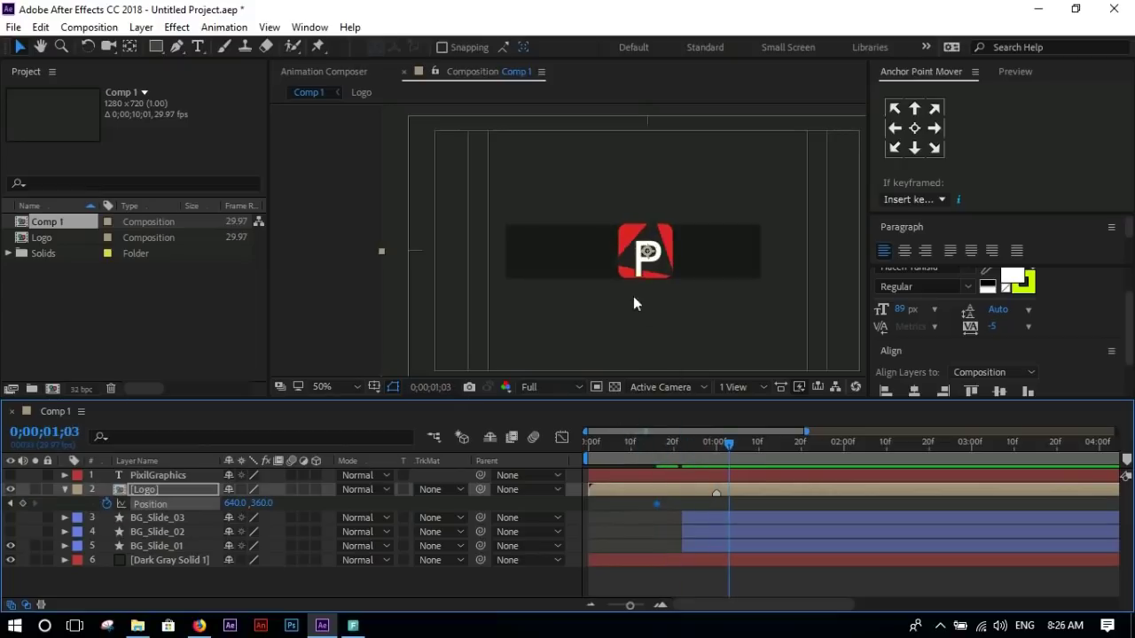
drag(646, 256, 770, 259)
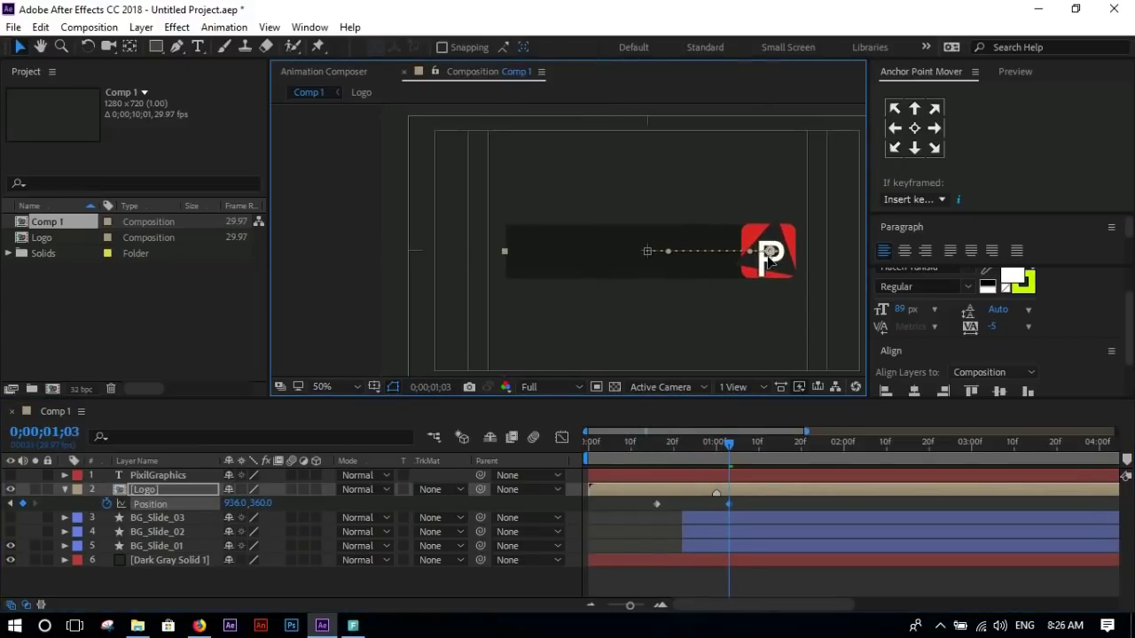
drag(737, 447, 847, 452)
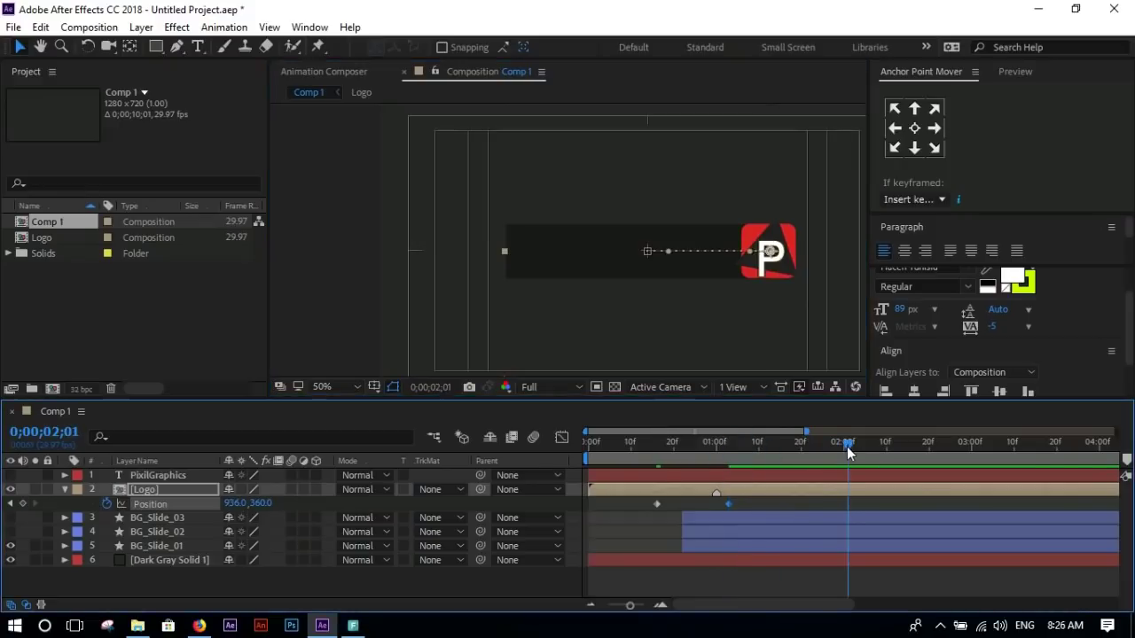
click(22, 503)
- Slide the badge back to 298,360 at about 3;00 and preview the animation
drag(848, 443, 950, 445)
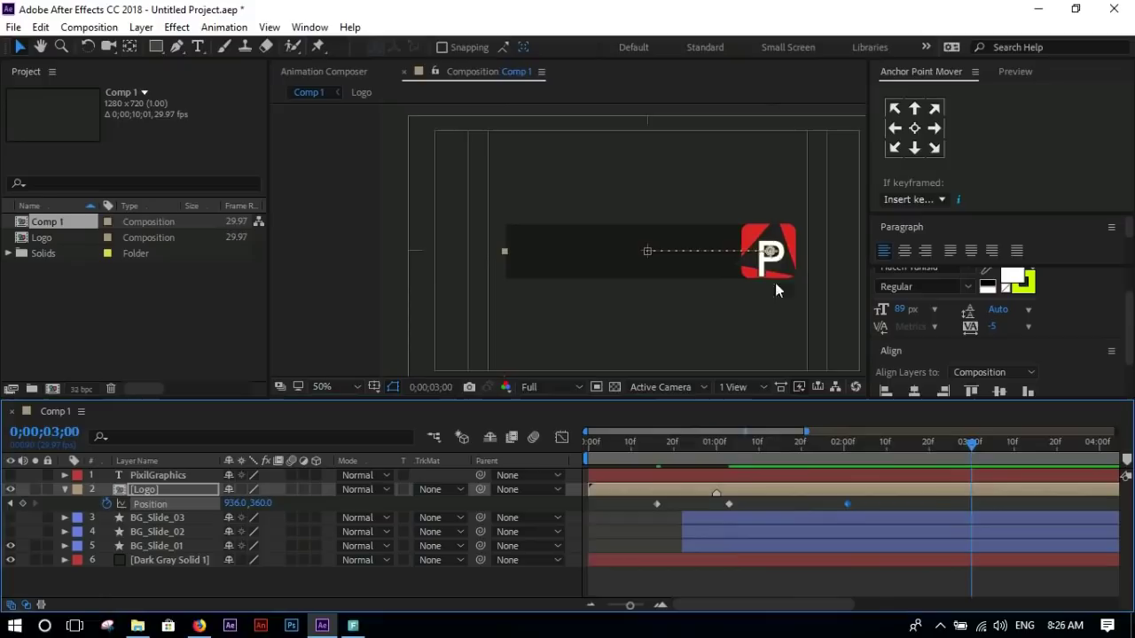
drag(774, 257, 505, 256)
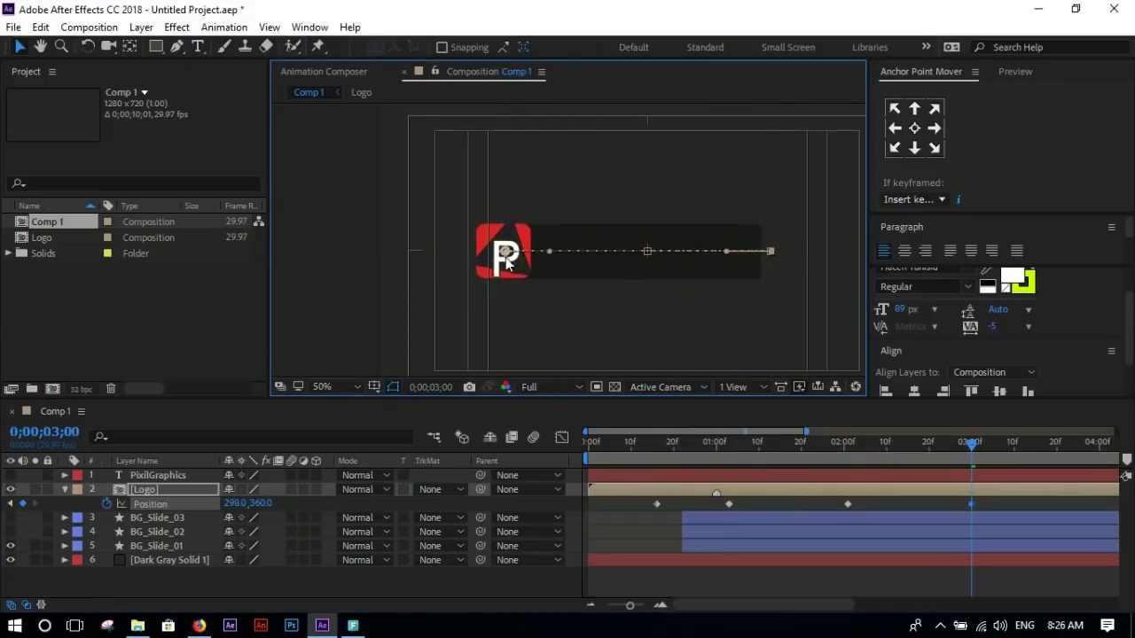
key(Home)
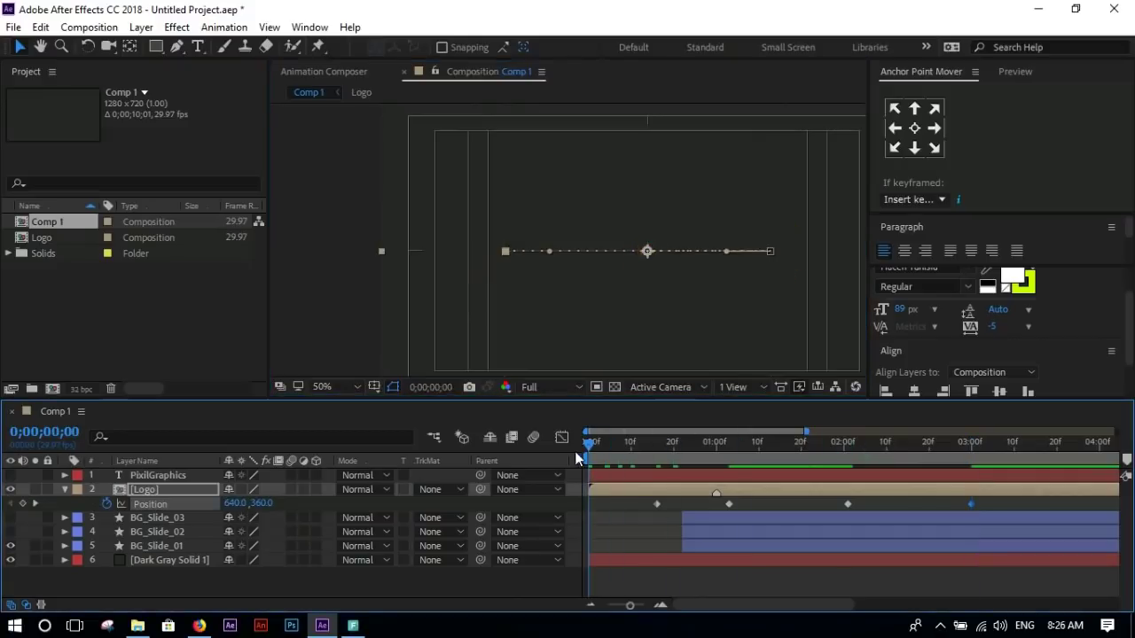
click(625, 499)
key(space)
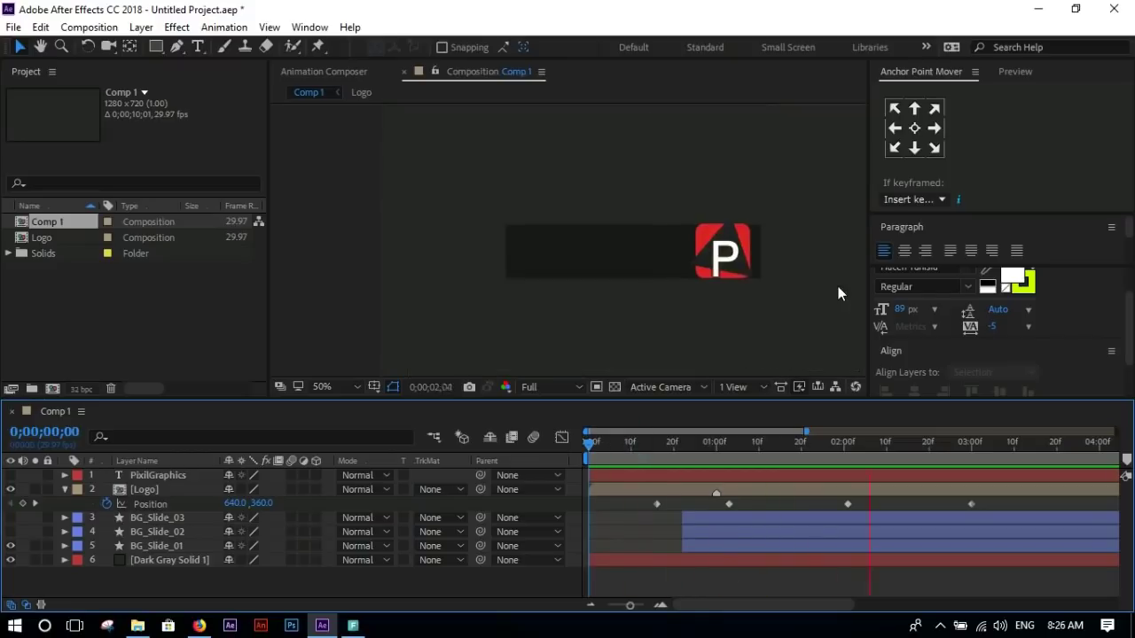
key(space)
mouse_move(988, 500)
mouse_down()
mouse_move(838, 512)
mouse_move(797, 505)
mouse_up()
right_click(797, 504)
- Easy Ease the Logo's two Position keyframes, sharpen their speed curve, and preview
click(656, 383)
click(561, 437)
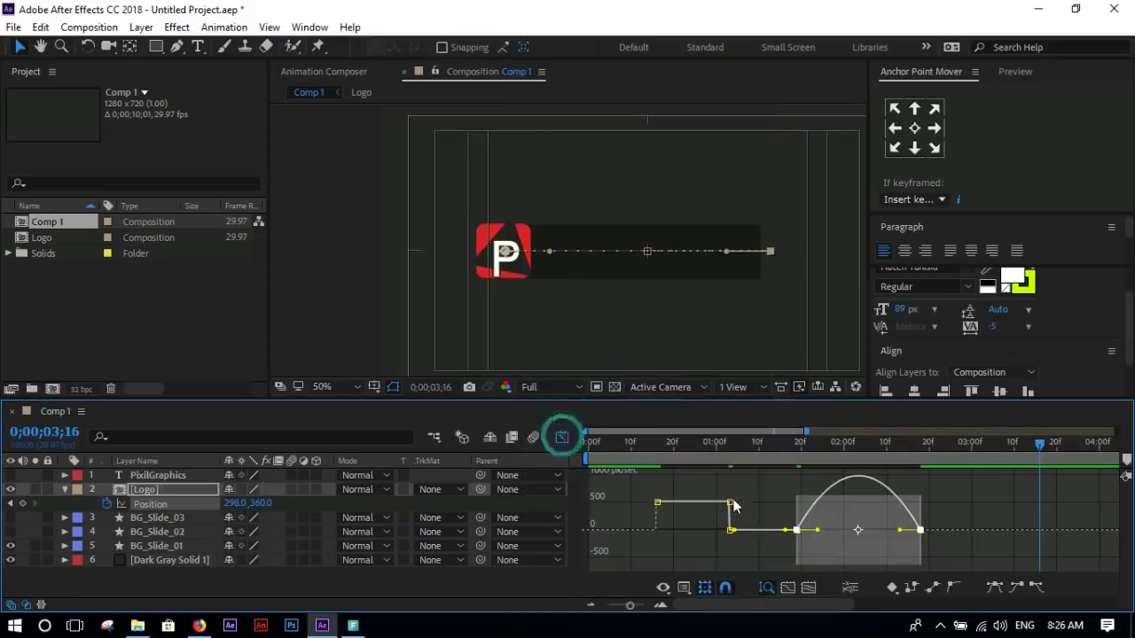
mouse_move(899, 531)
mouse_down()
mouse_move(878, 540)
mouse_move(919, 558)
mouse_move(805, 560)
mouse_up()
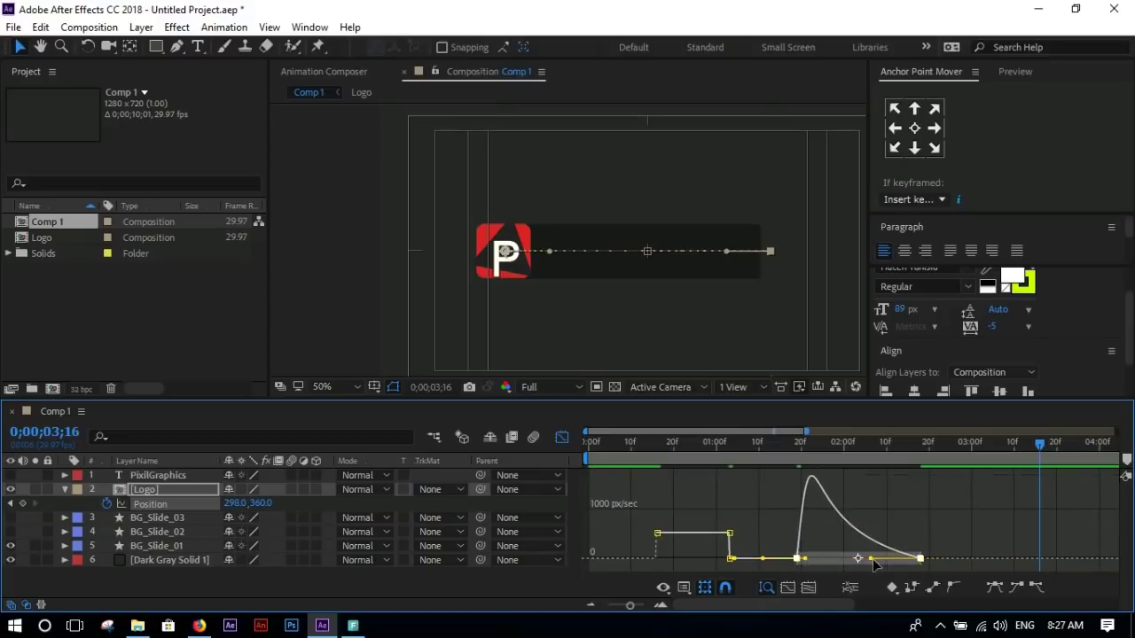
click(561, 437)
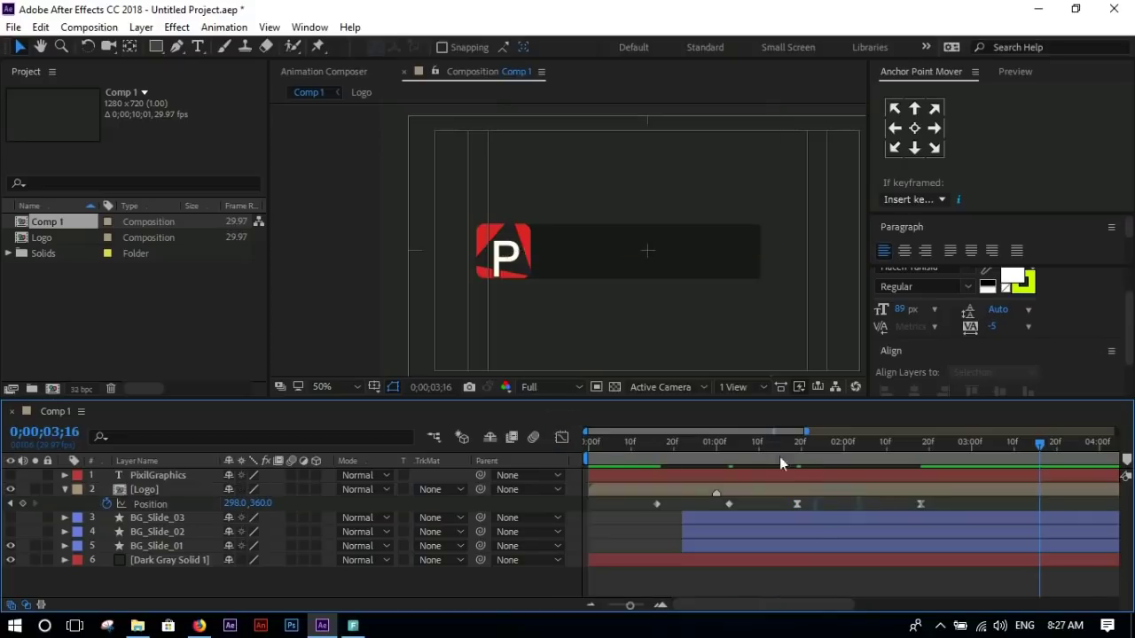
key(space)
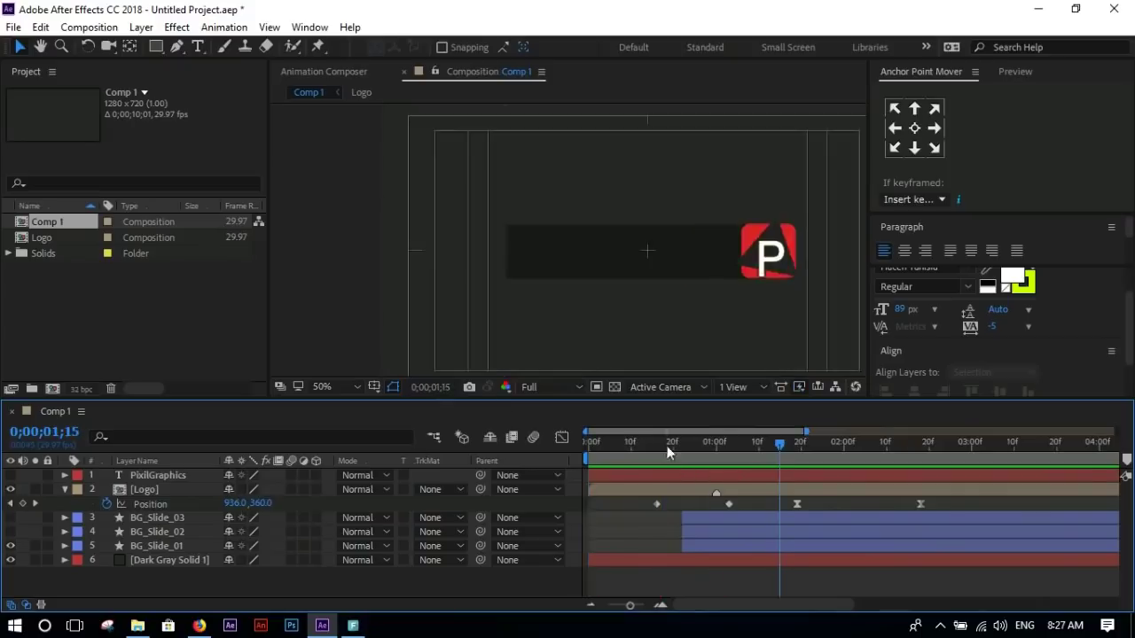
key(space)
- Retime the Logo's later Position keyframes earlier and Easy Ease the last two
drag(728, 505, 691, 504)
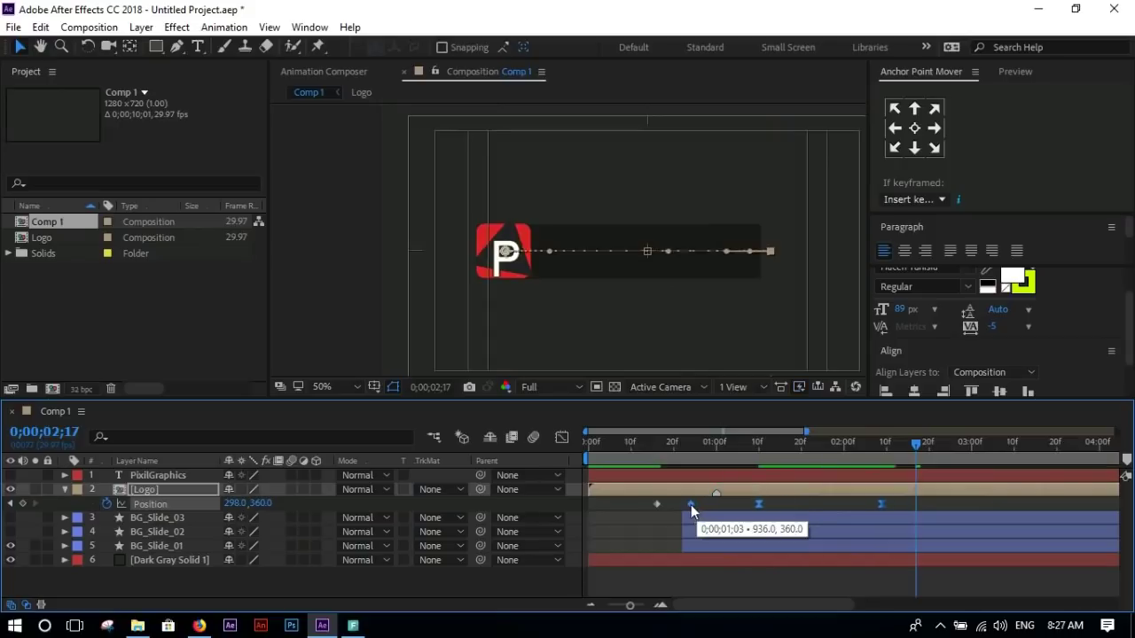
click(647, 524)
key(space)
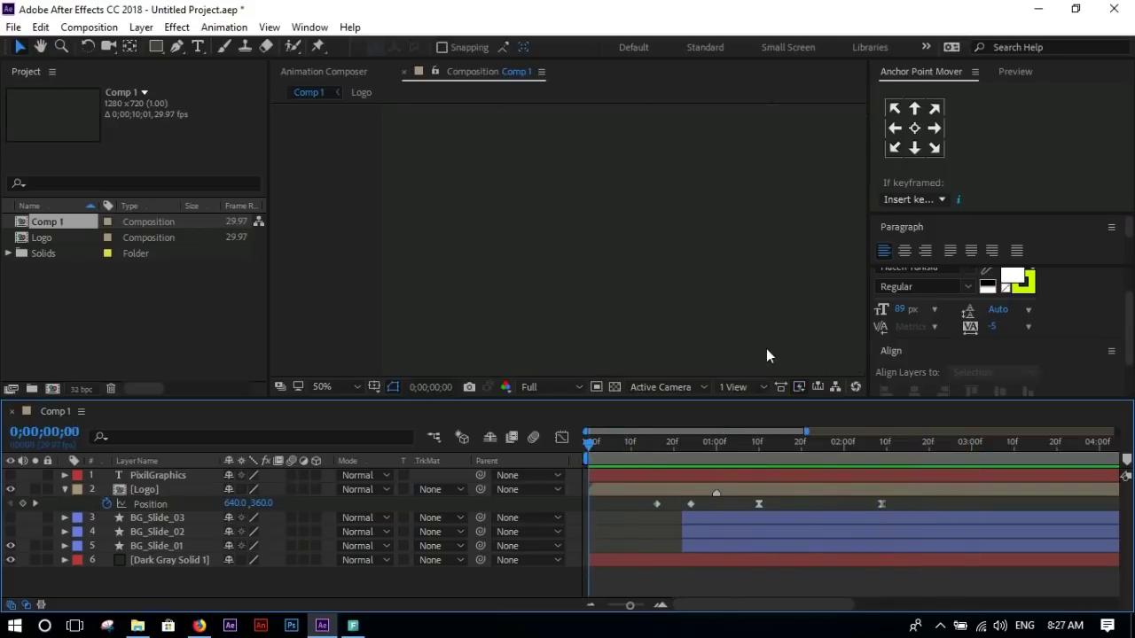
key(space)
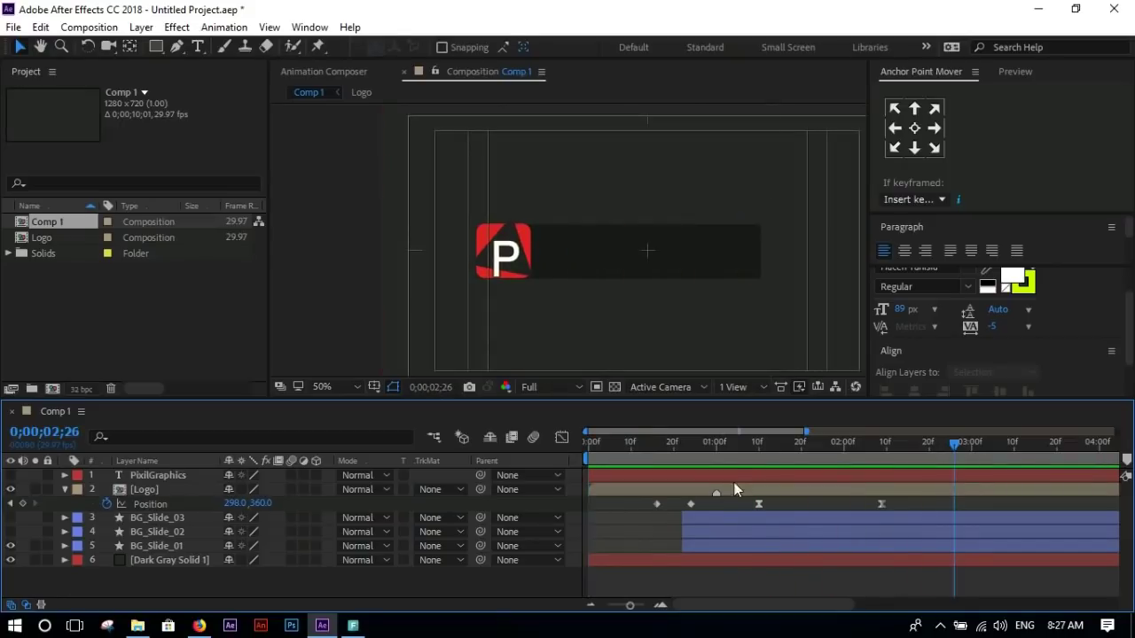
drag(892, 496, 738, 505)
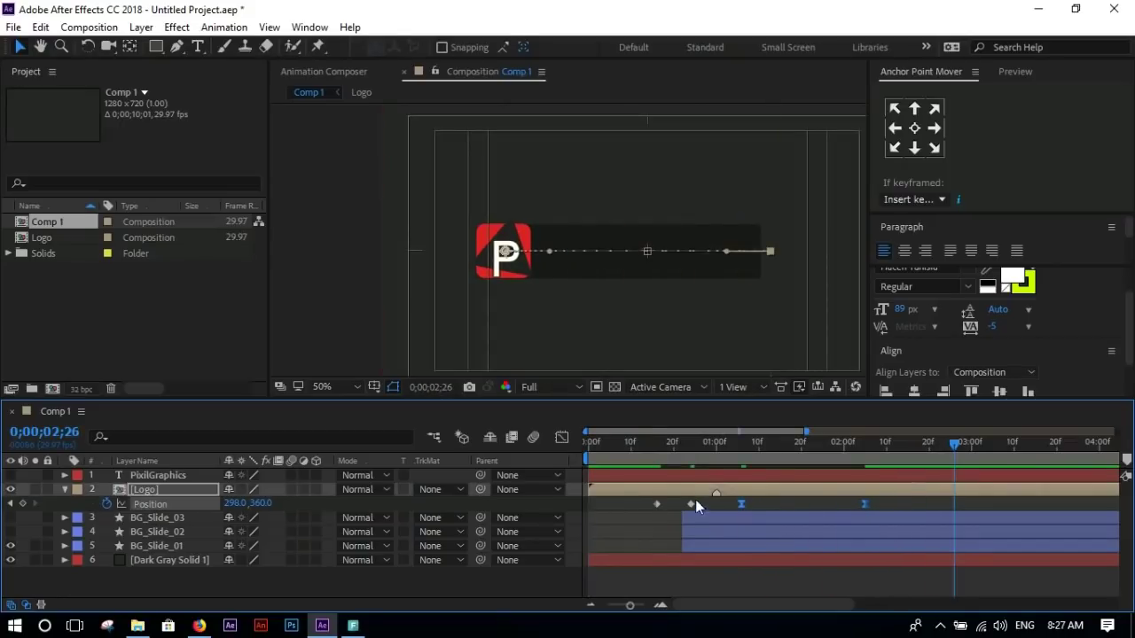
right_click(656, 503)
click(940, 381)
- Preview at Half resolution, then make BG_Slide_01 start at 0;00;01;06
drag(654, 443, 705, 449)
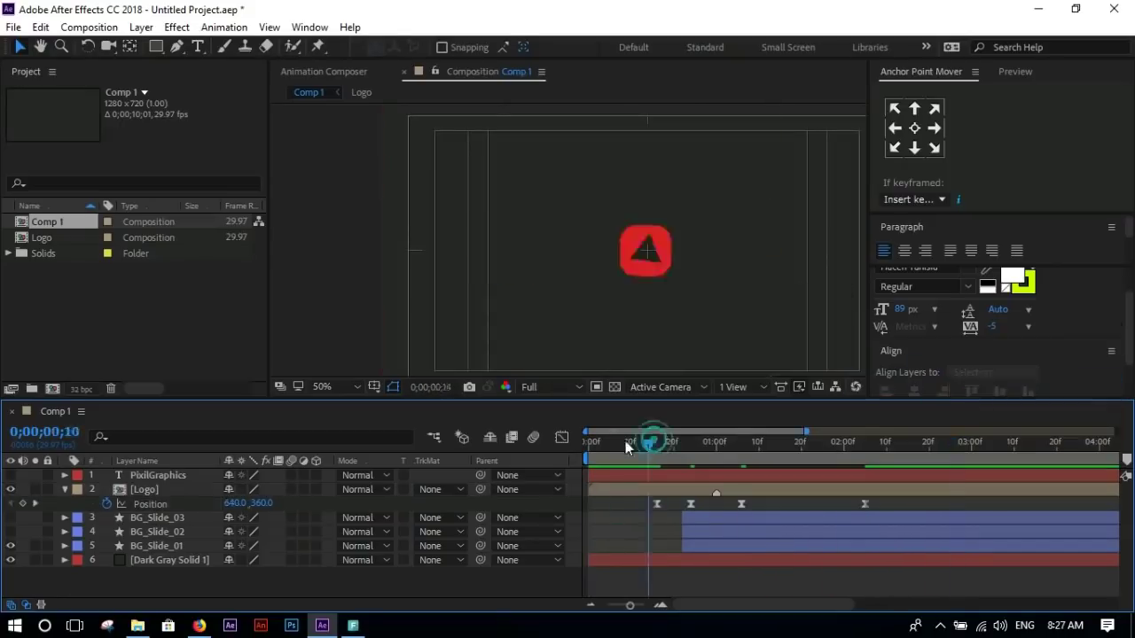
key(space)
click(567, 386)
click(553, 456)
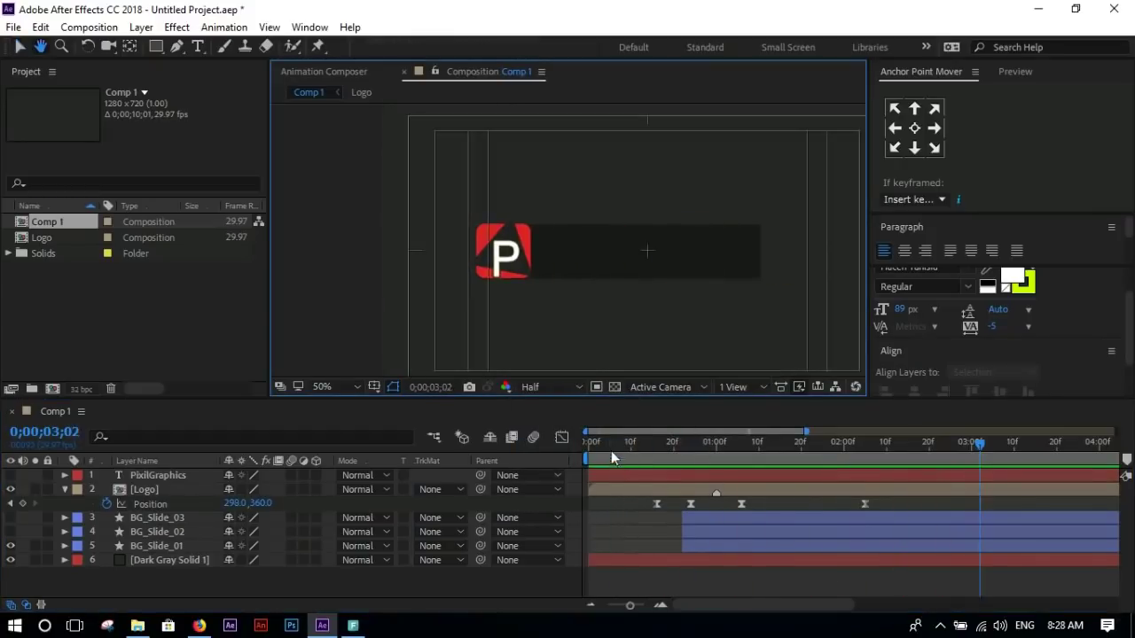
click(887, 444)
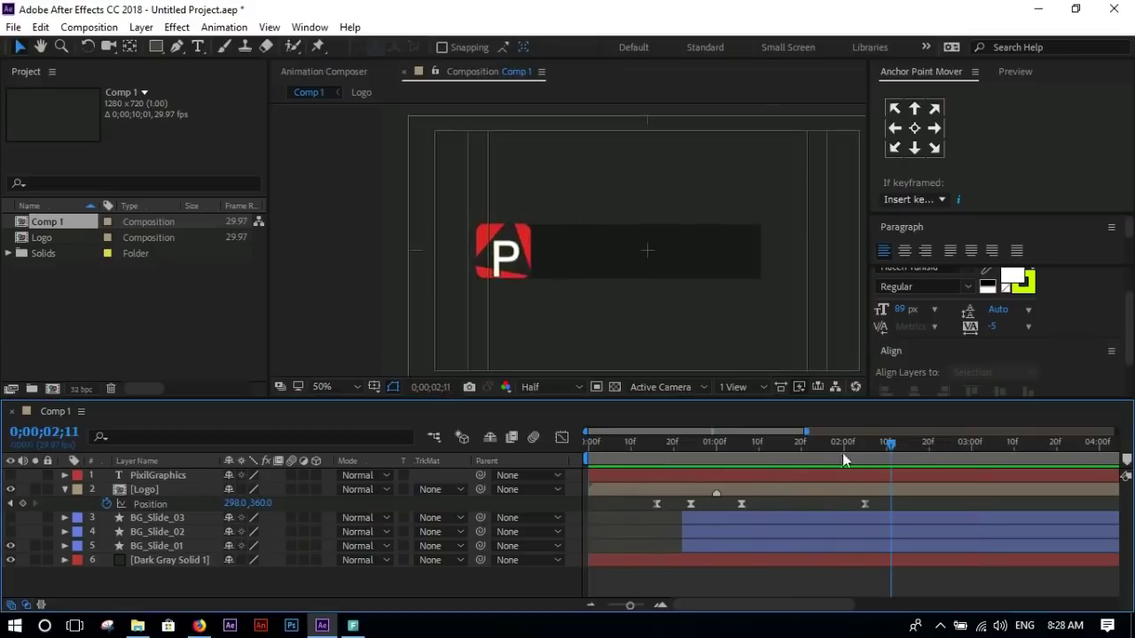
drag(854, 455, 747, 464)
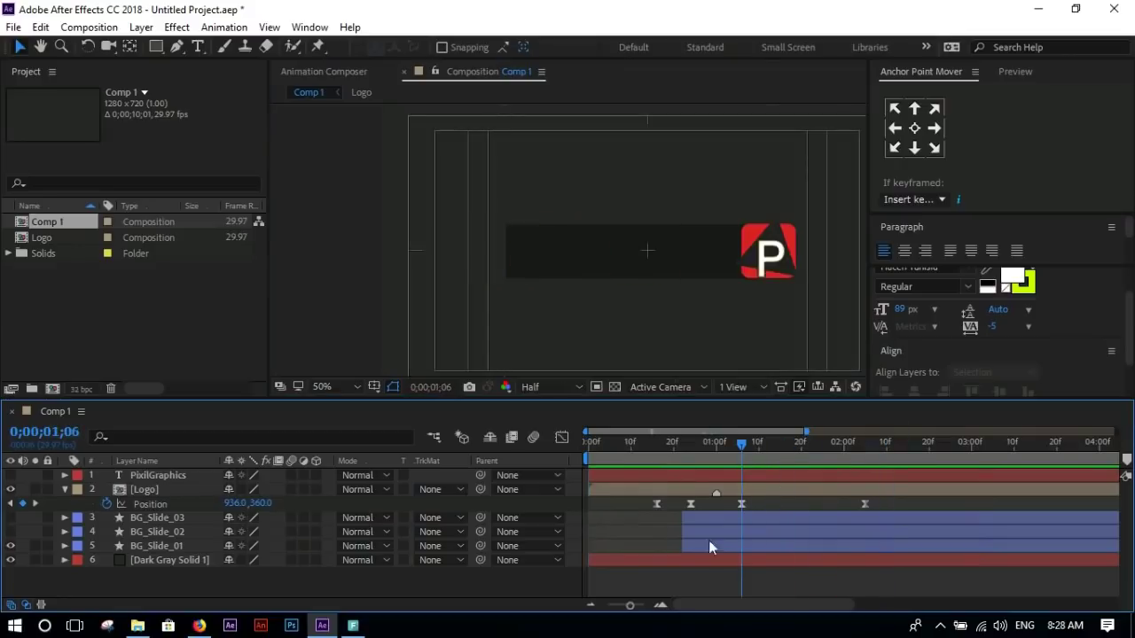
drag(705, 544, 764, 544)
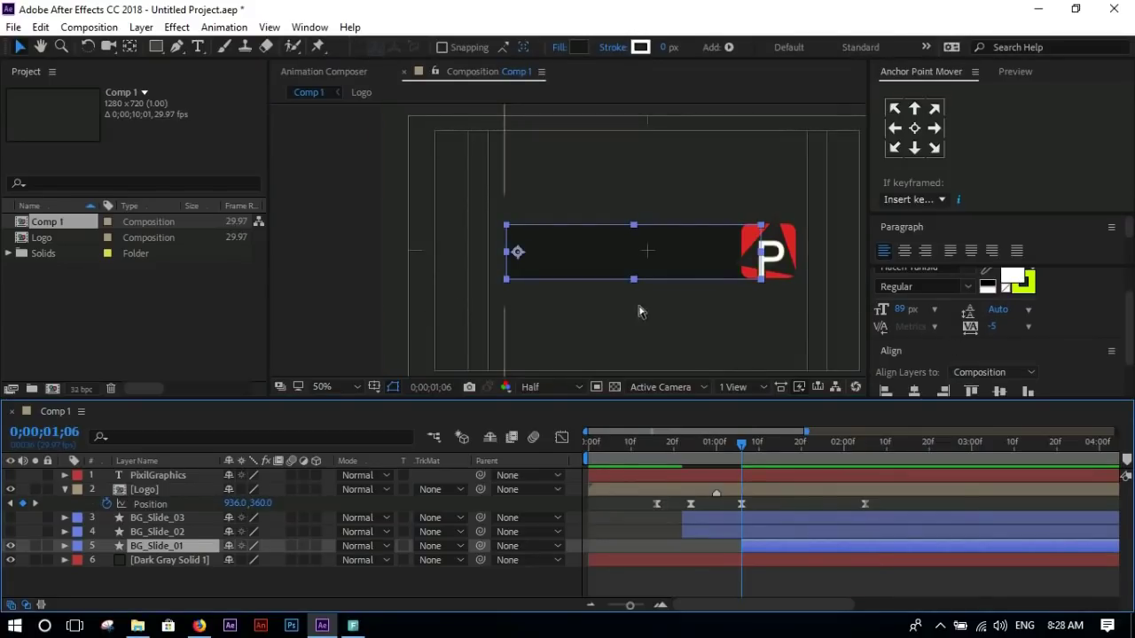
- Apply Linear Wipe to BG_Slide_01 and centre its anchor point
key(ctrl+space)
text(linea)
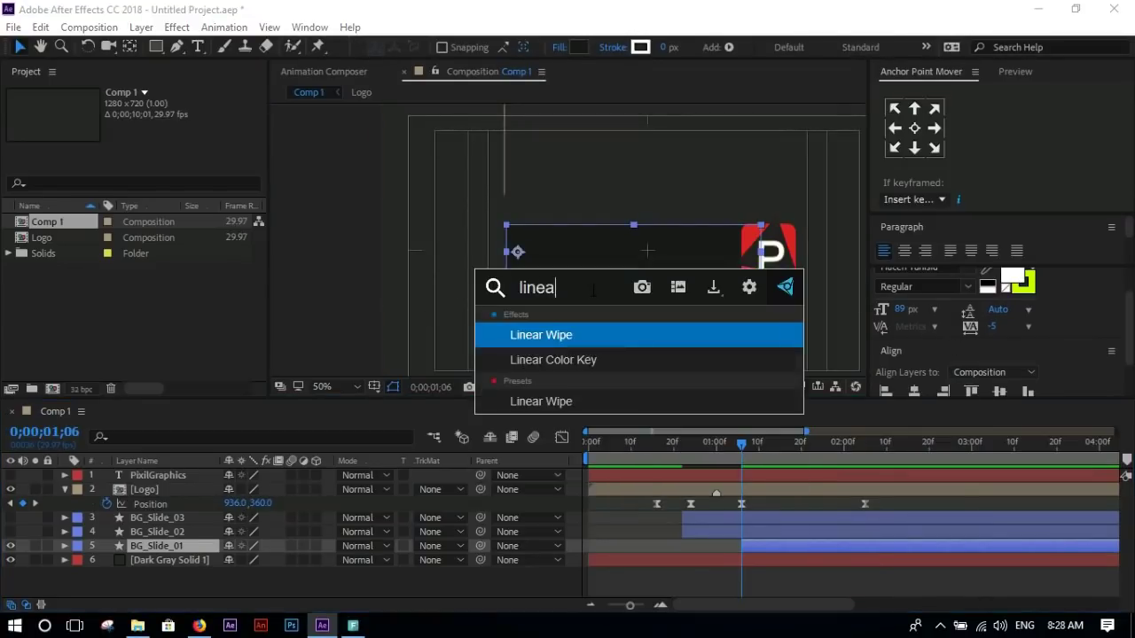
click(557, 340)
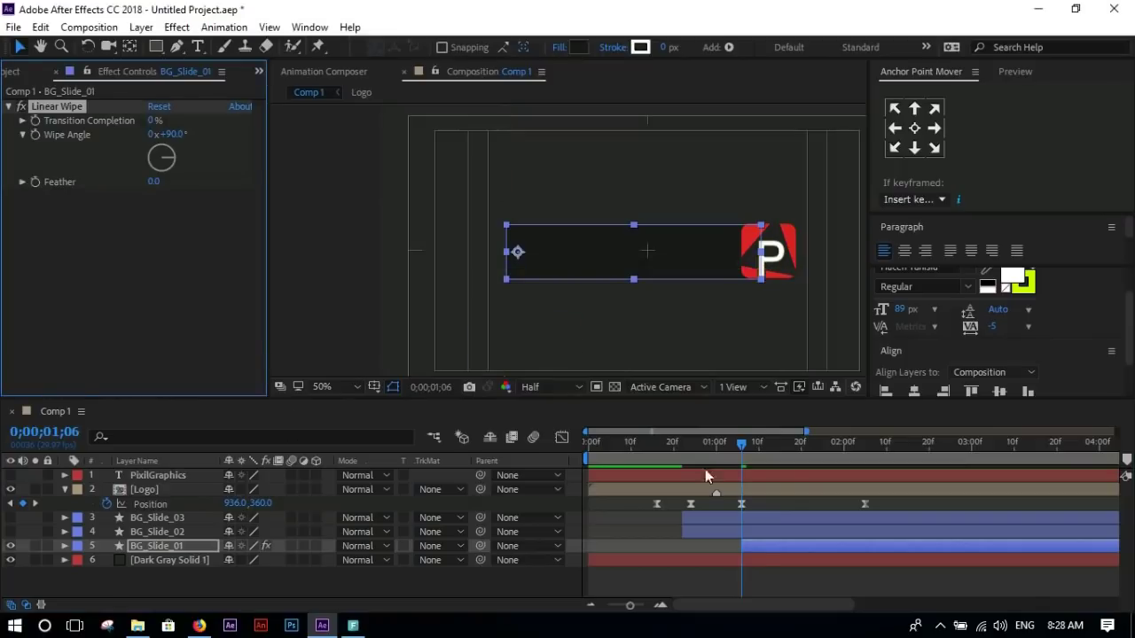
click(914, 130)
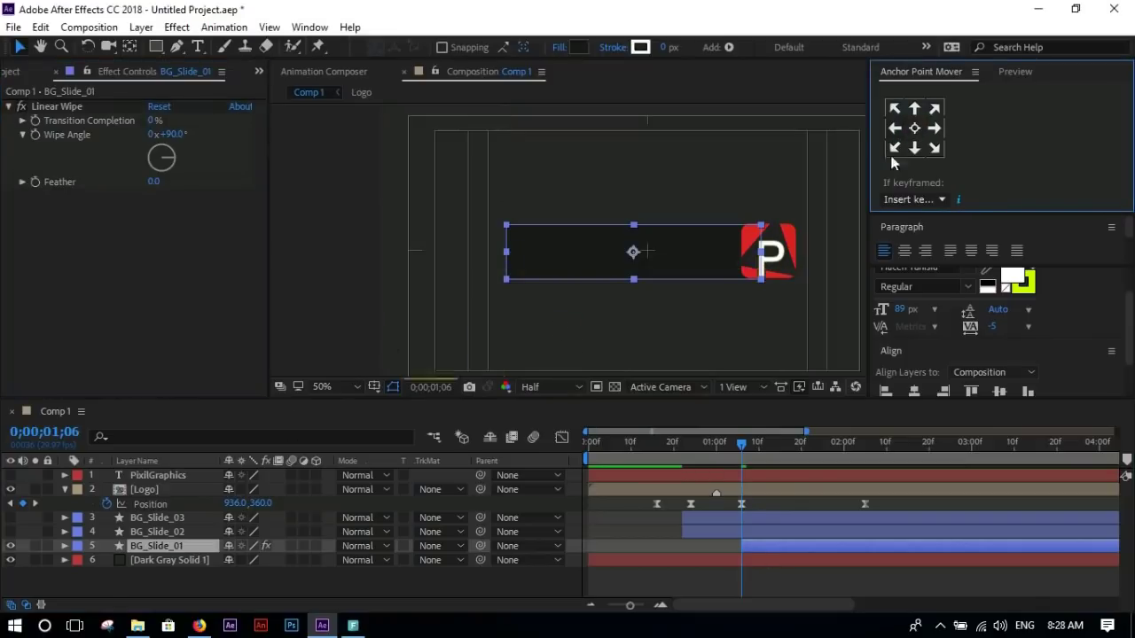
- Animate Transition Completion from about 73% down to 13% at 0;00;01;13
drag(155, 120, 211, 119)
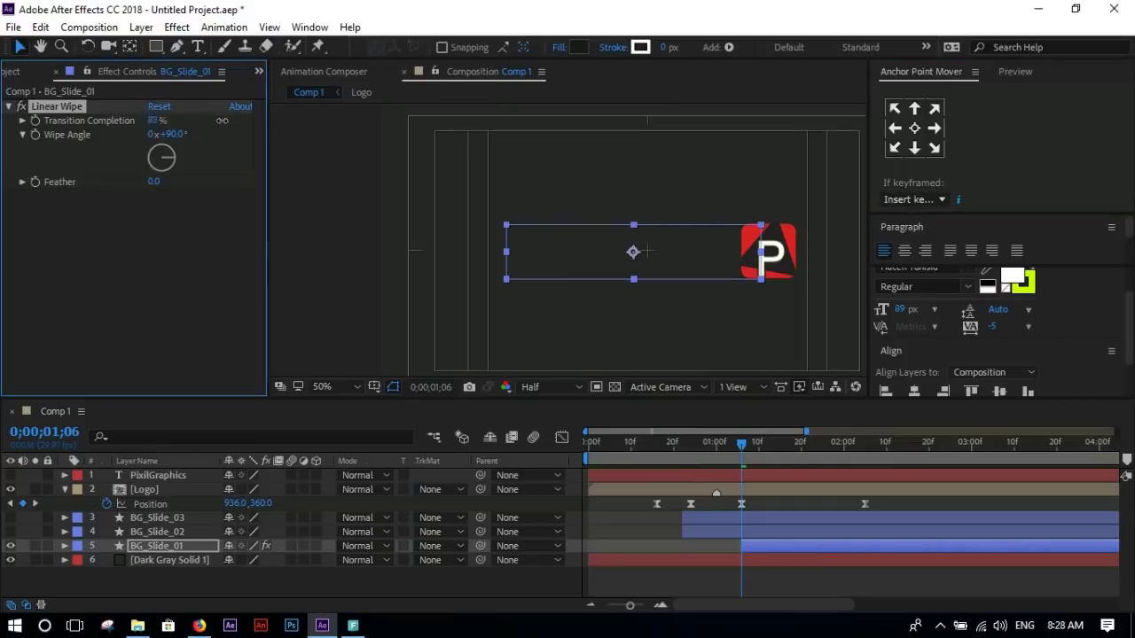
drag(213, 120, 216, 122)
drag(742, 444, 865, 439)
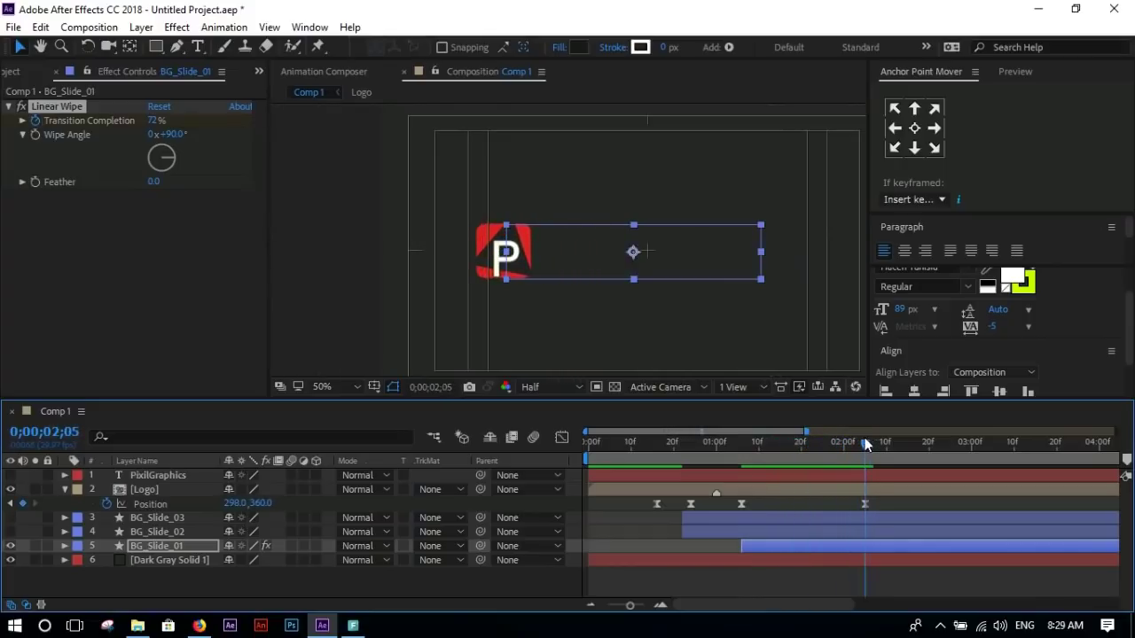
drag(154, 119, 111, 127)
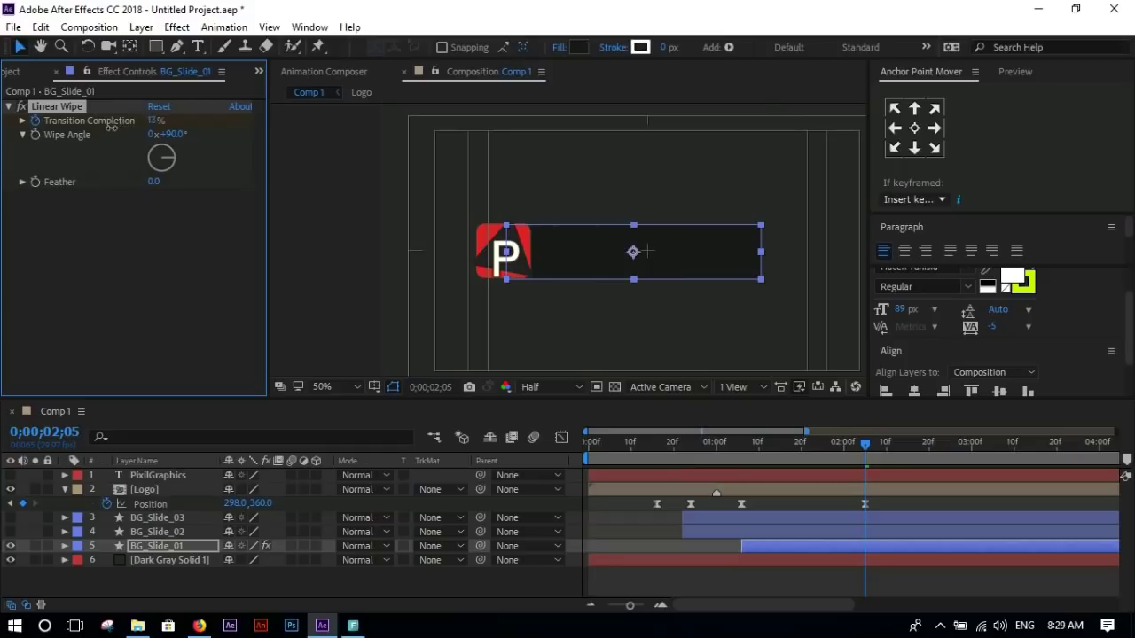
- Select BG_Slide_01's two Transition Completion keyframes and Easy Ease them in the speed graph
key(u)
drag(882, 568, 740, 582)
click(852, 450)
drag(852, 449, 786, 459)
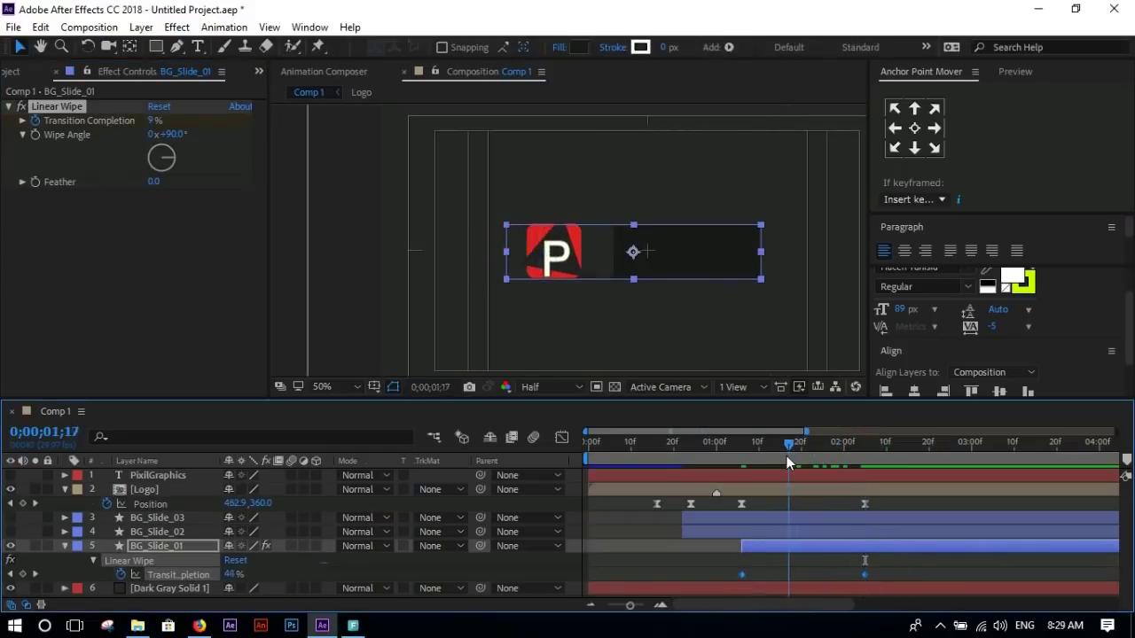
click(561, 438)
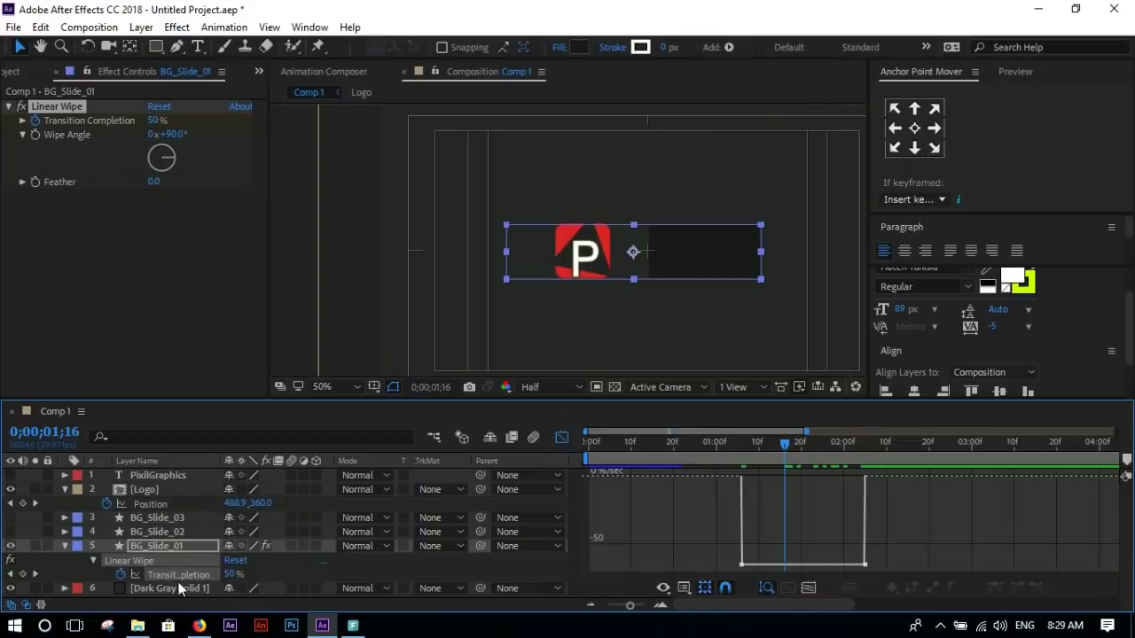
click(995, 588)
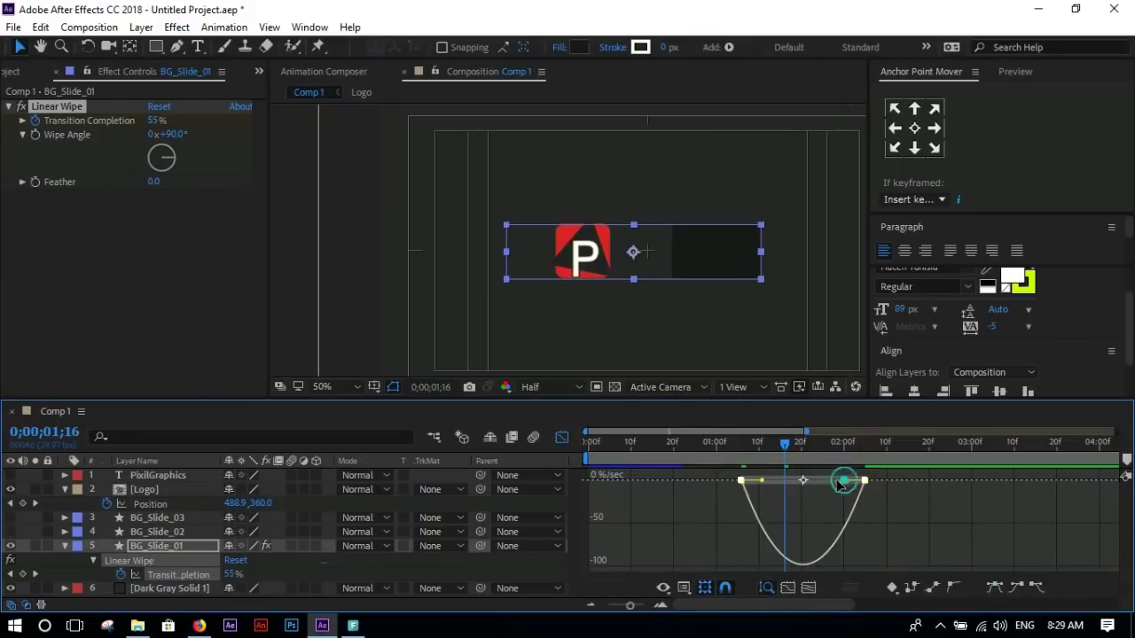
- Skew the right keyframe's influence to about 66% so the wipe snaps in and settles
drag(841, 485, 817, 481)
mouse_move(786, 445)
mouse_down()
mouse_move(808, 450)
mouse_move(801, 455)
mouse_up()
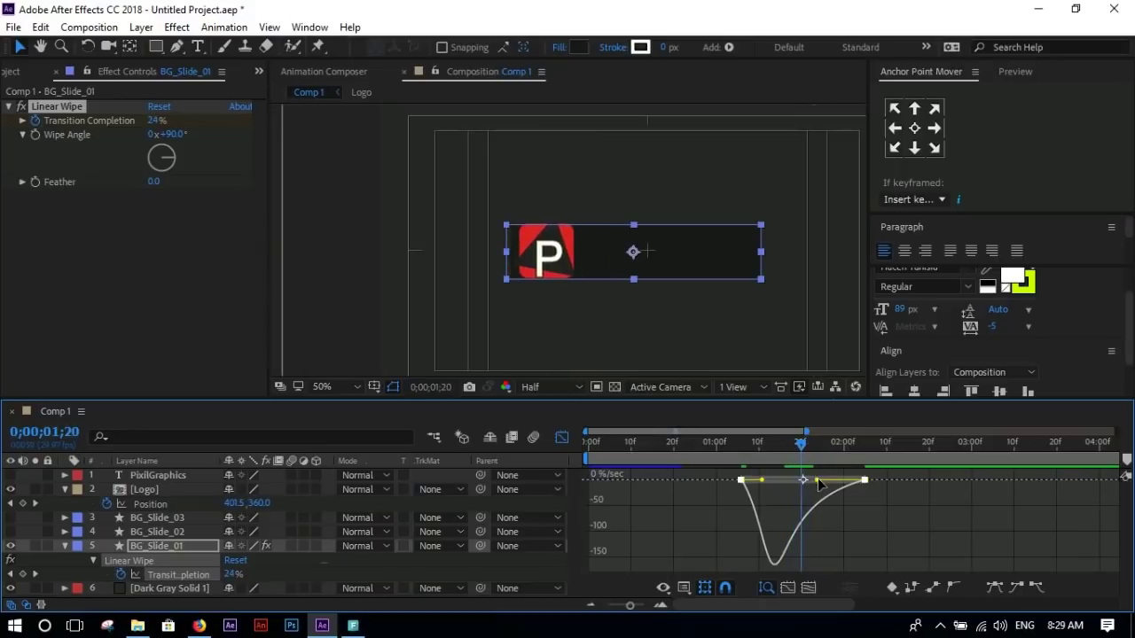
mouse_move(766, 486)
mouse_down()
mouse_move(785, 448)
mouse_move(752, 484)
mouse_up()
mouse_move(782, 448)
mouse_down()
mouse_move(801, 447)
mouse_move(825, 483)
mouse_up()
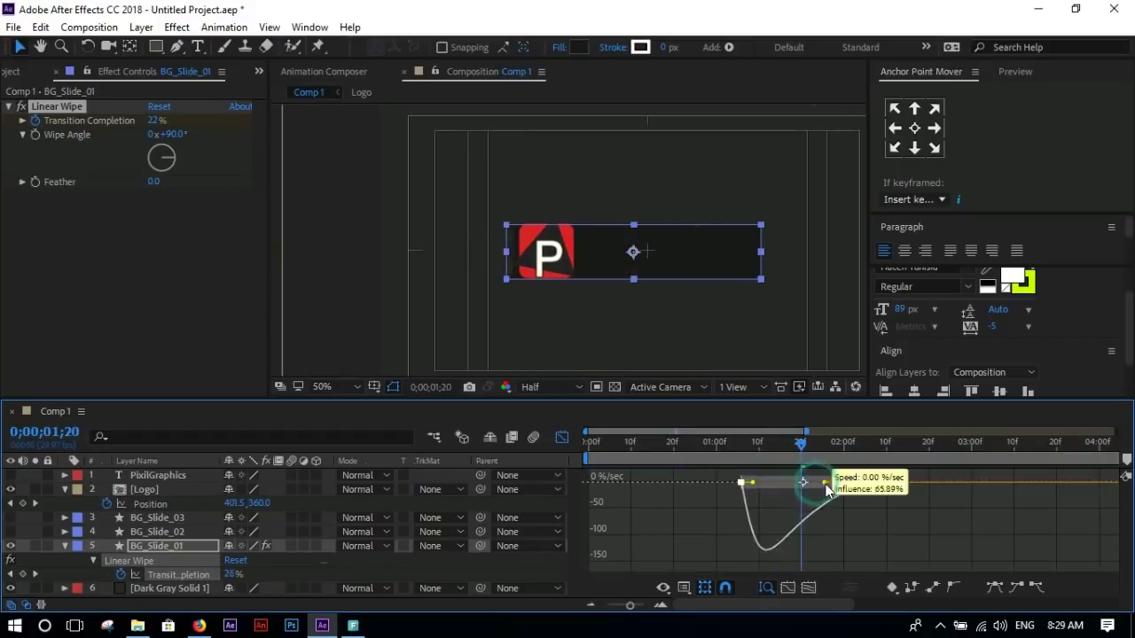
drag(803, 446, 768, 453)
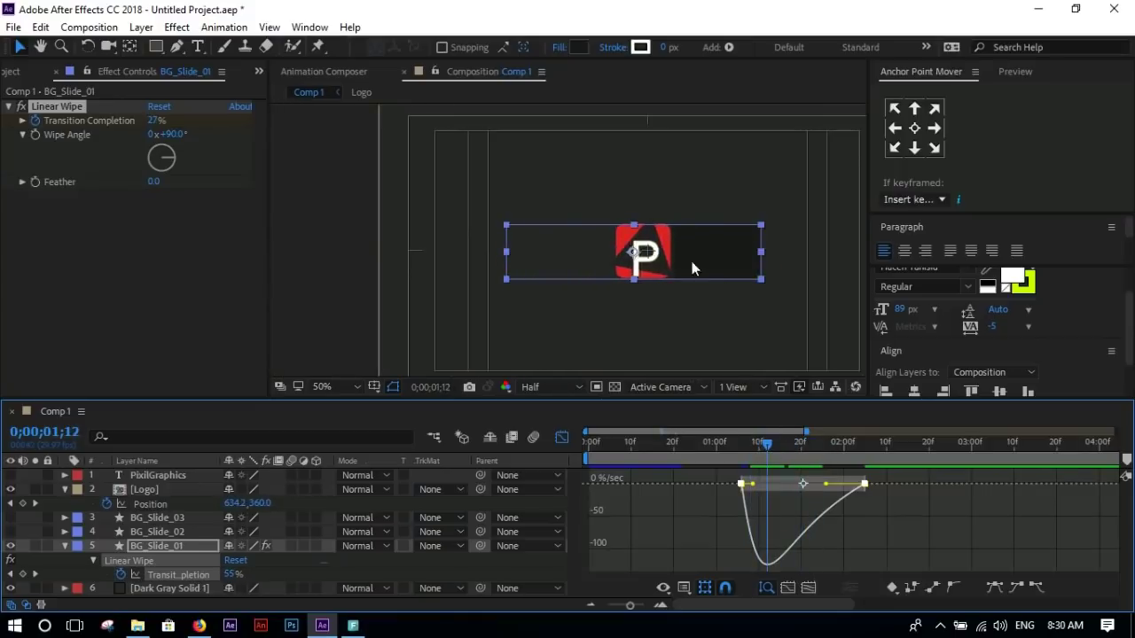
scroll(691, 263, up, 2)
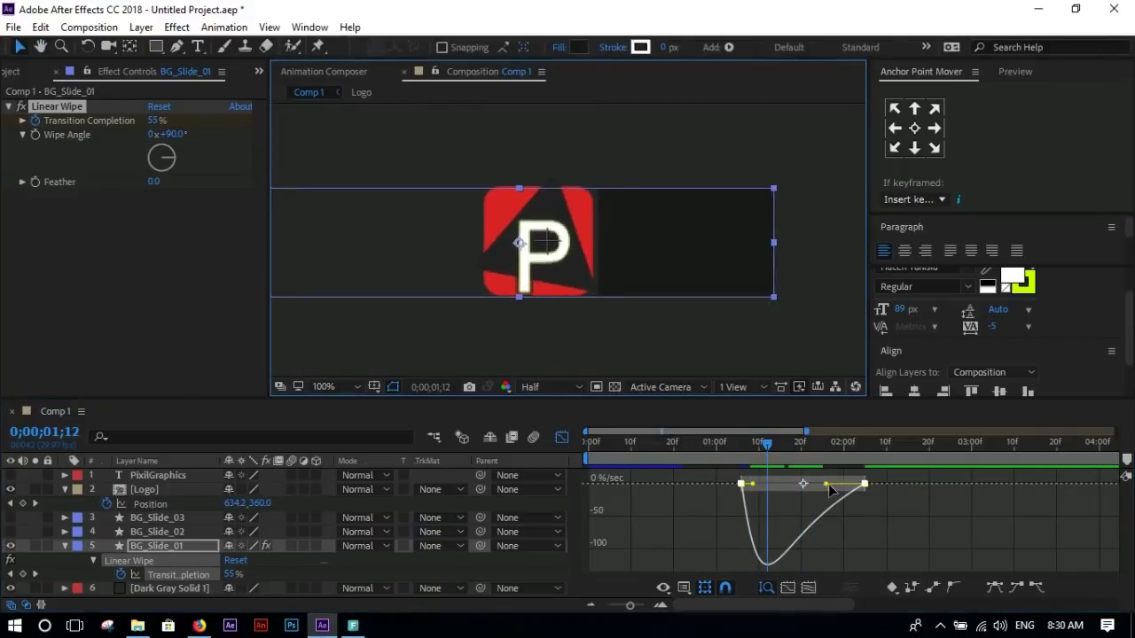
drag(828, 484, 821, 483)
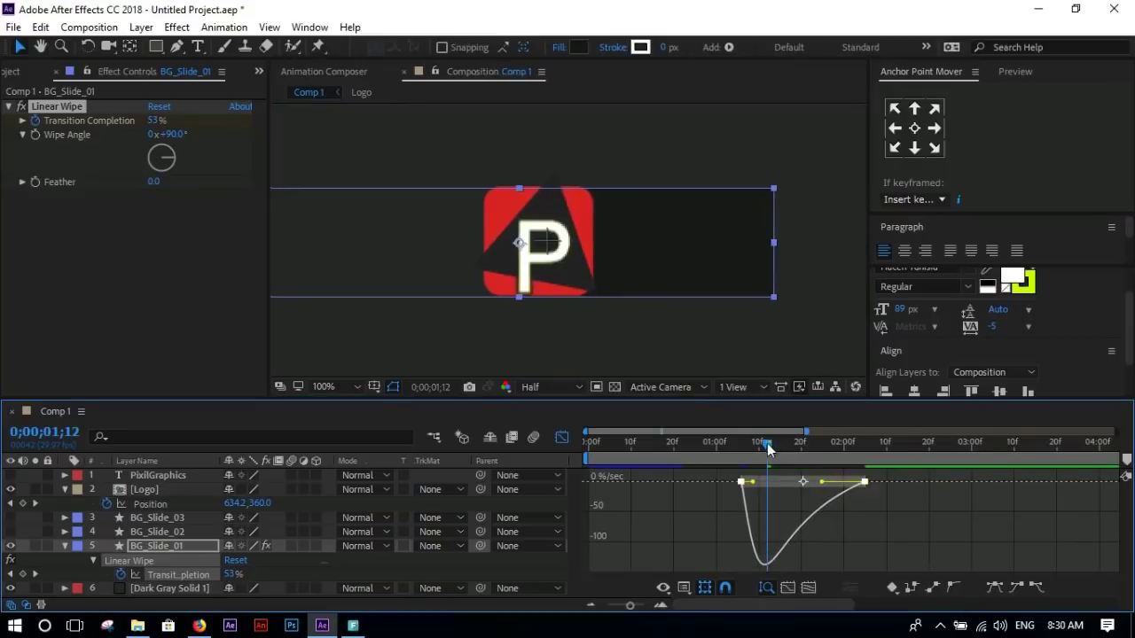
drag(770, 450, 752, 450)
scroll(629, 264, down, 3)
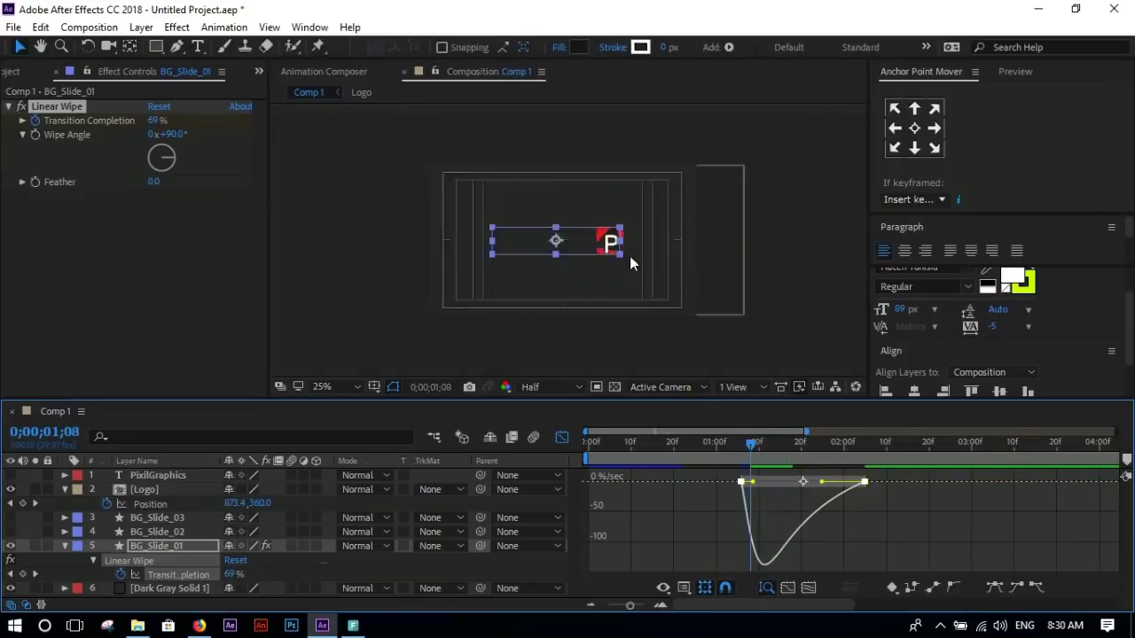
scroll(674, 270, up, 1)
drag(750, 450, 593, 450)
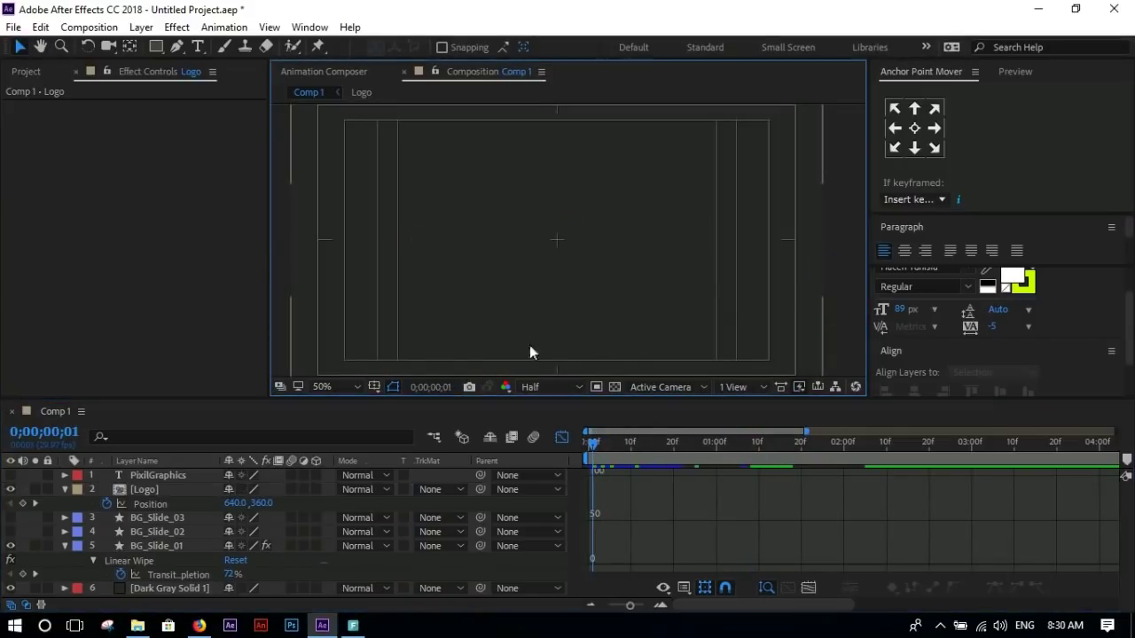
- Hide the Title/Action Safe guides and preview the logo animation
click(373, 386)
click(415, 405)
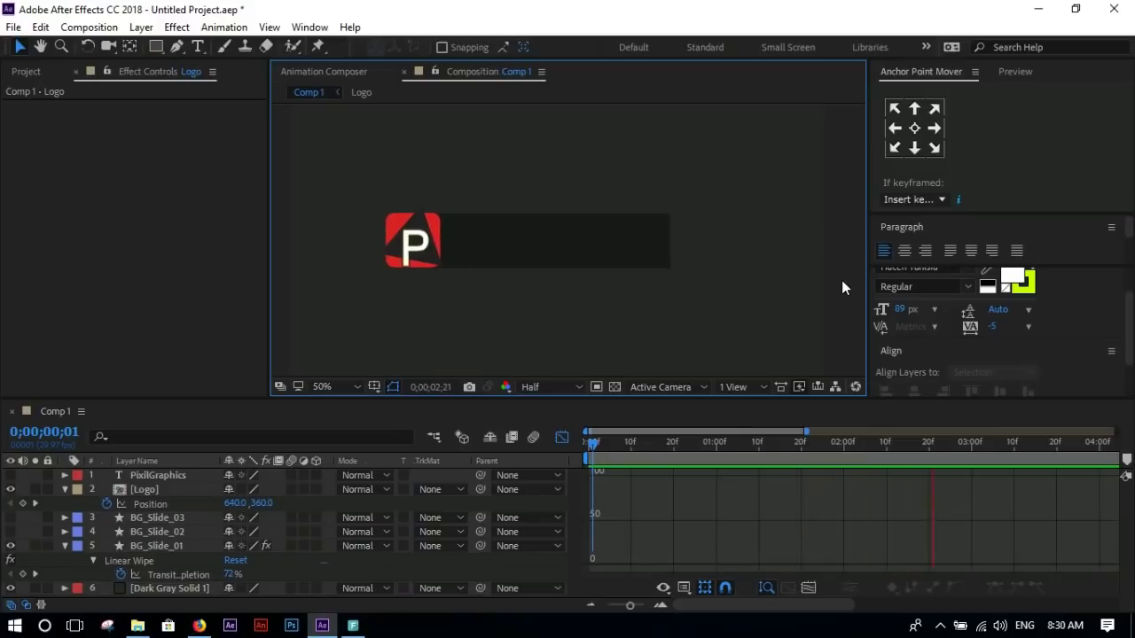
click(684, 455)
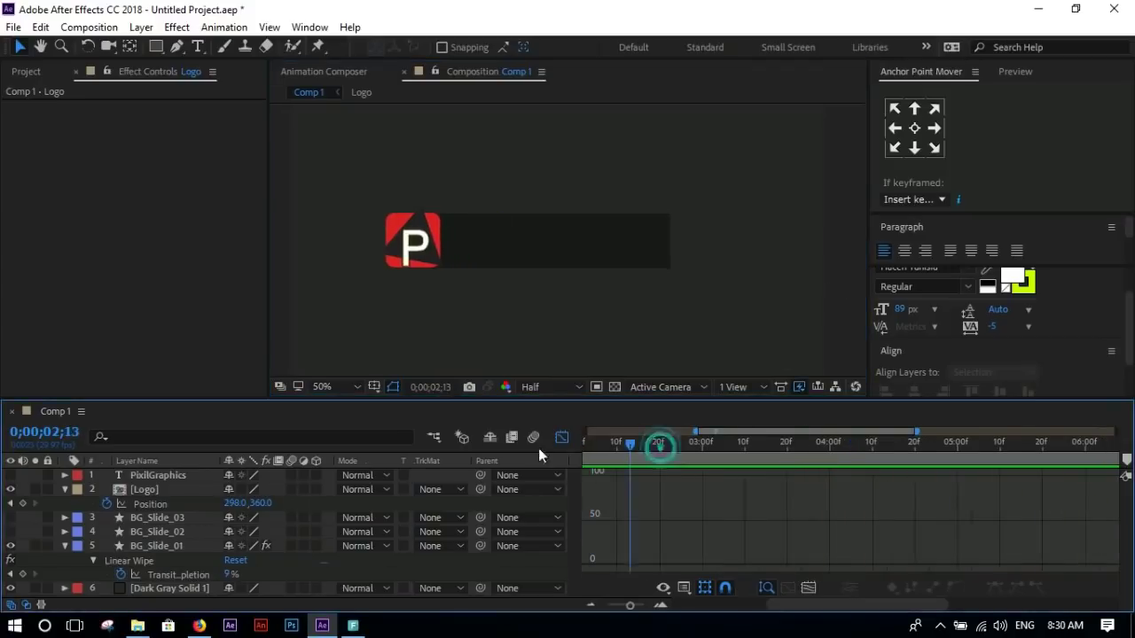
key(space)
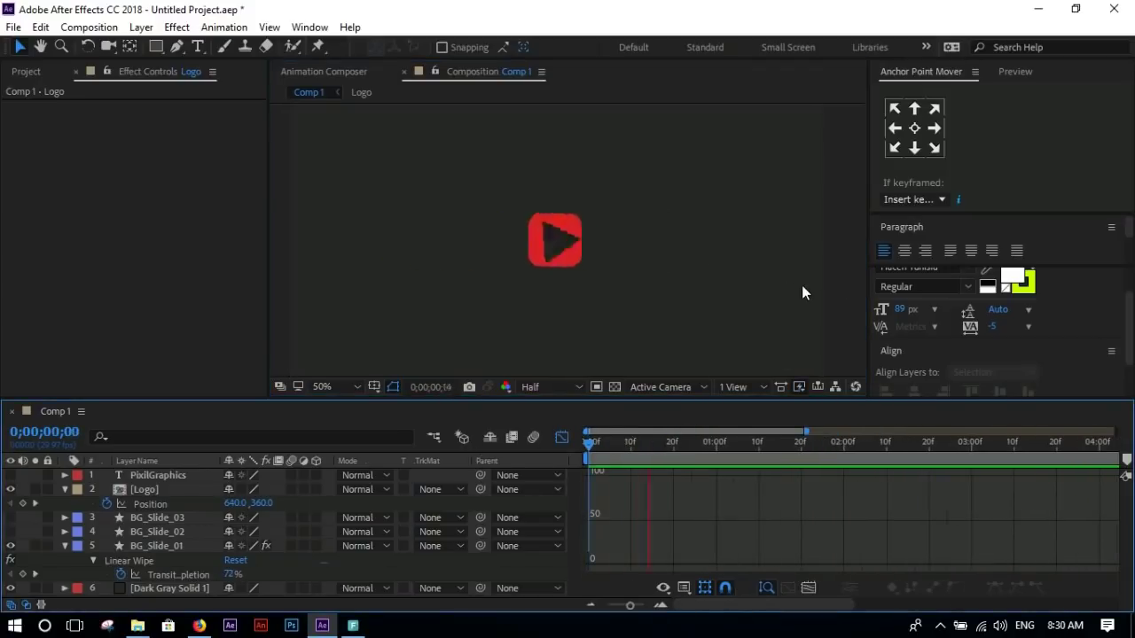
key(space)
- Check the Transition Completion speed graph at 0;00;01;19, then return to layer bars
click(165, 573)
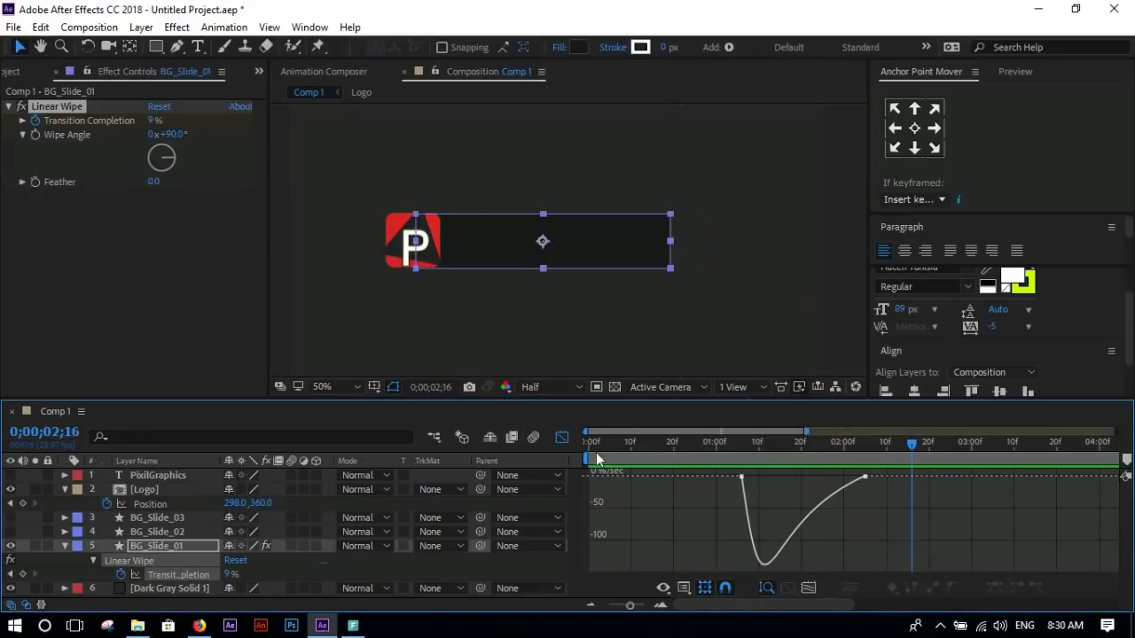
drag(772, 443, 801, 448)
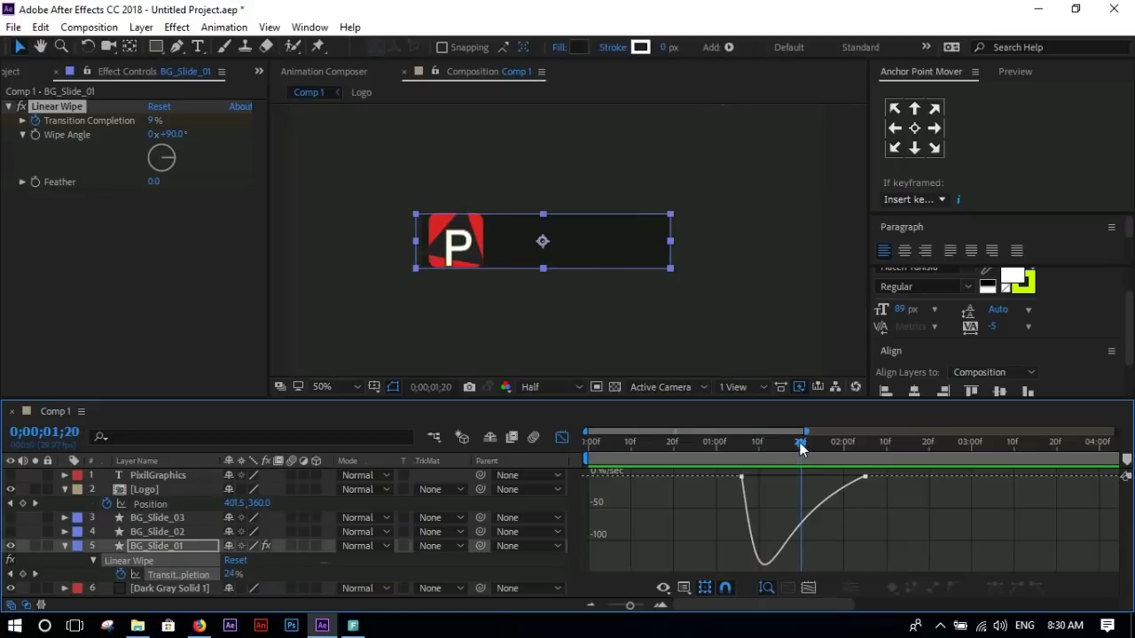
click(561, 437)
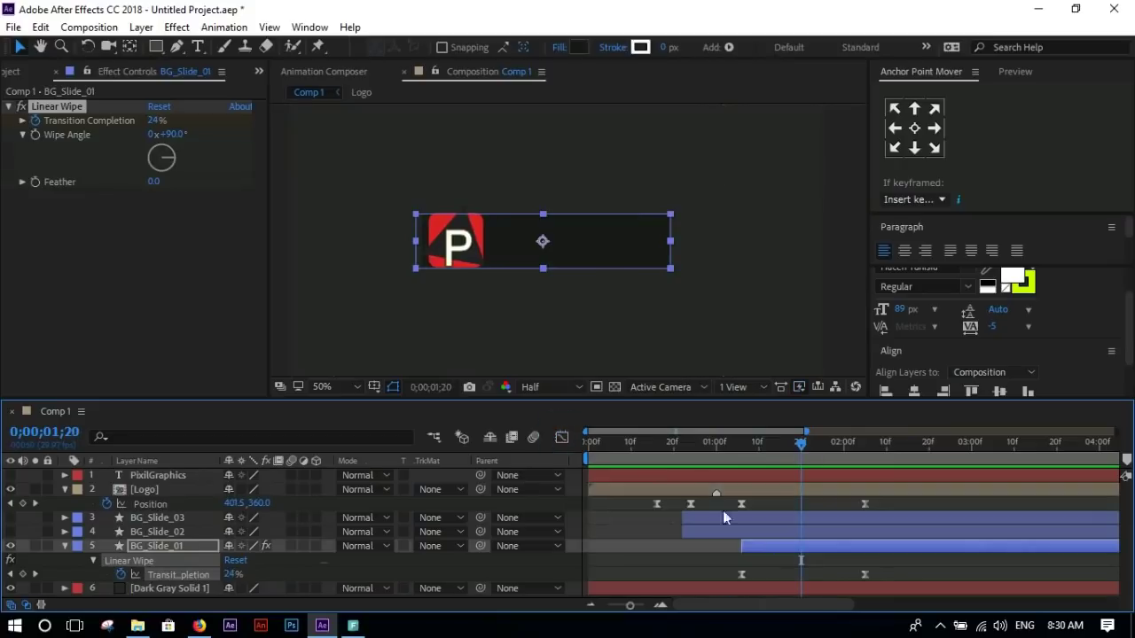
- Nudge the Logo's Position keyframe earlier and lengthen its ease to about 17% influence
click(170, 486)
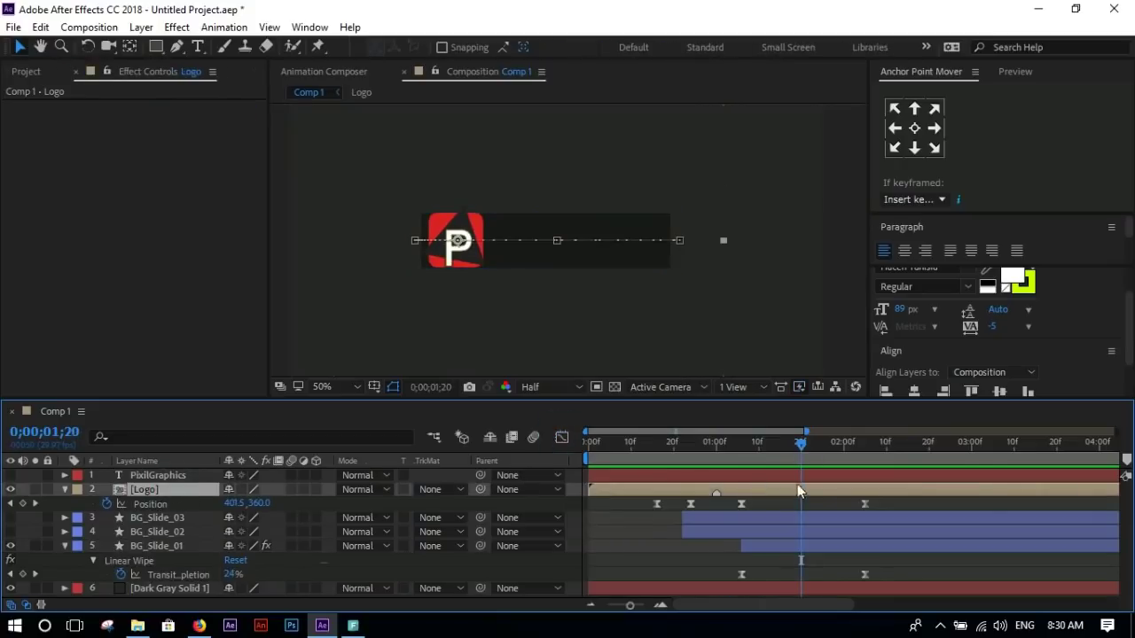
drag(864, 504, 851, 504)
click(782, 448)
drag(782, 448, 760, 449)
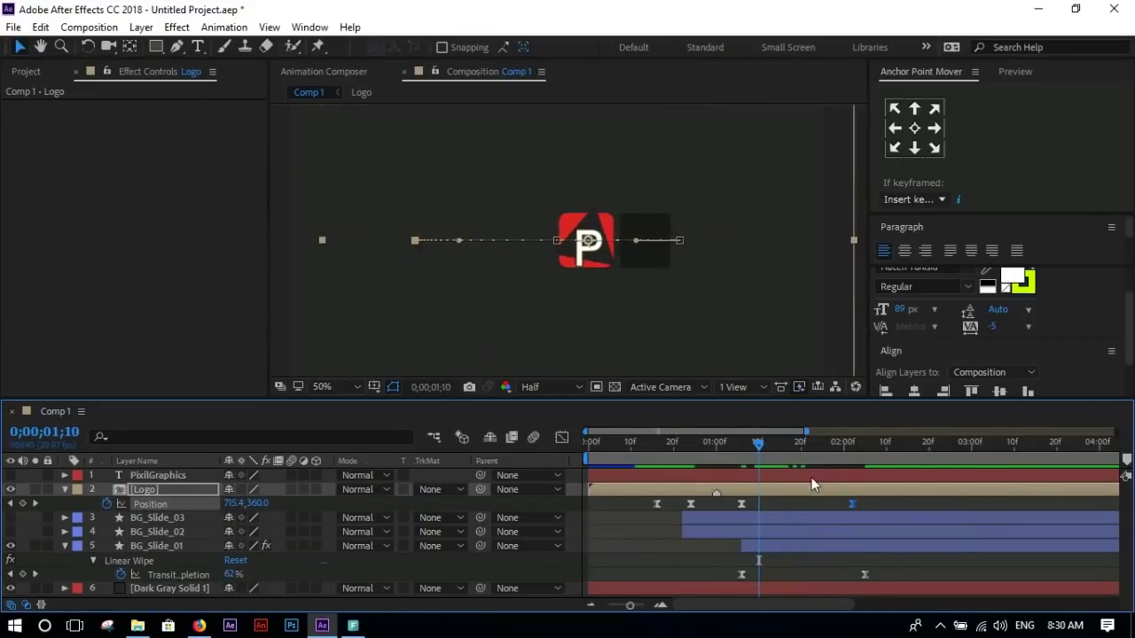
click(561, 437)
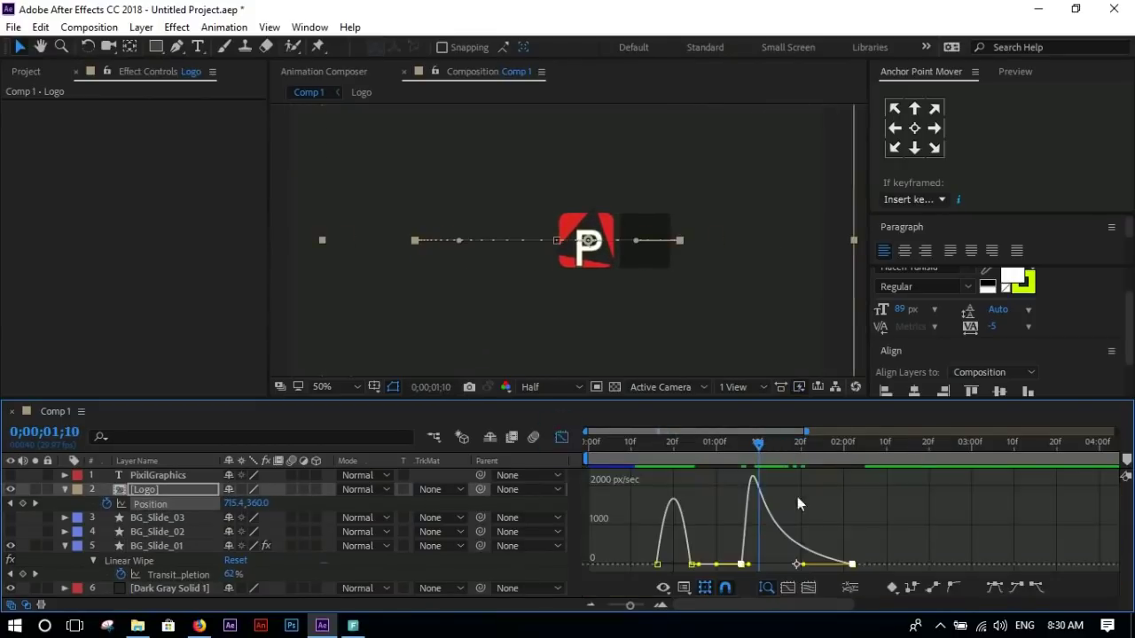
drag(748, 565, 753, 562)
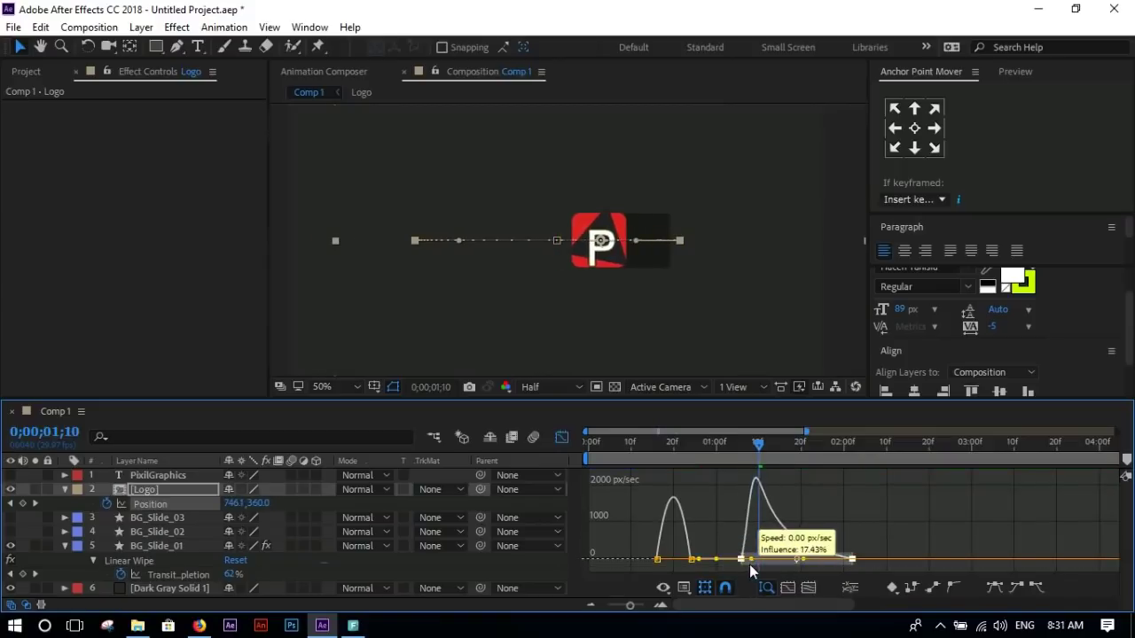
click(761, 446)
drag(763, 449, 826, 452)
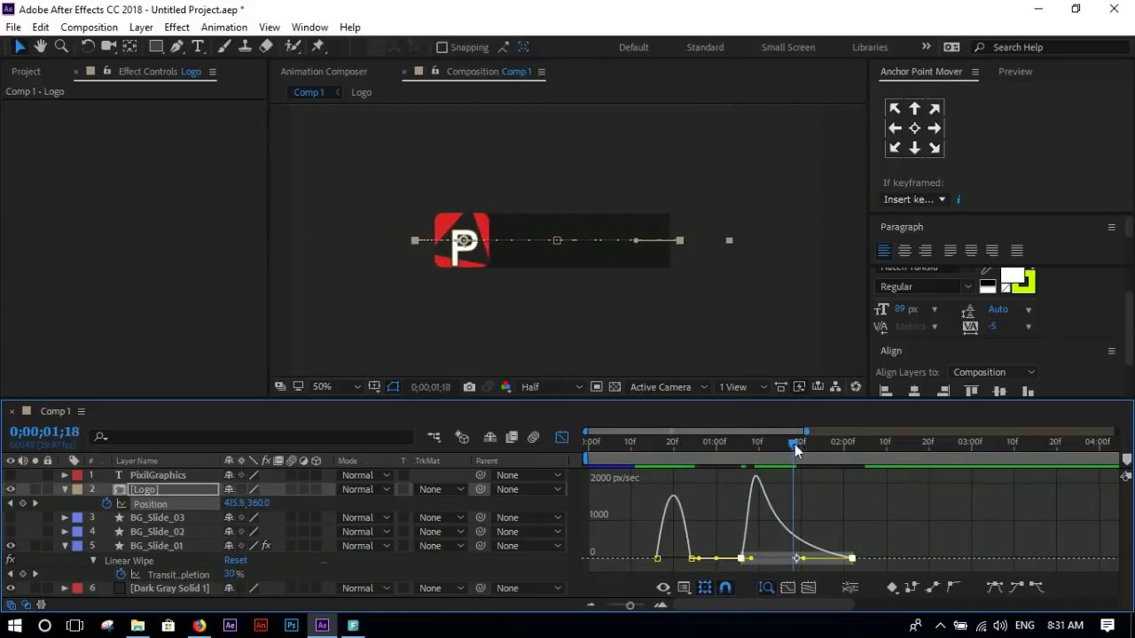
- Play back the logo animation from the start and collapse the Logo layer
drag(826, 446, 587, 447)
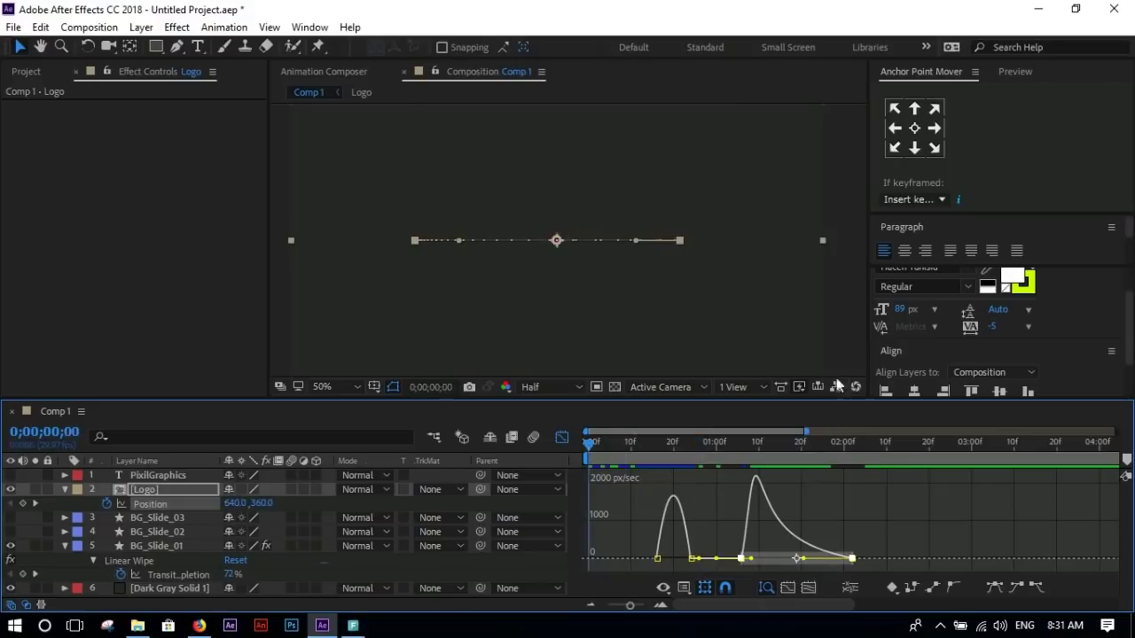
click(750, 307)
key(space)
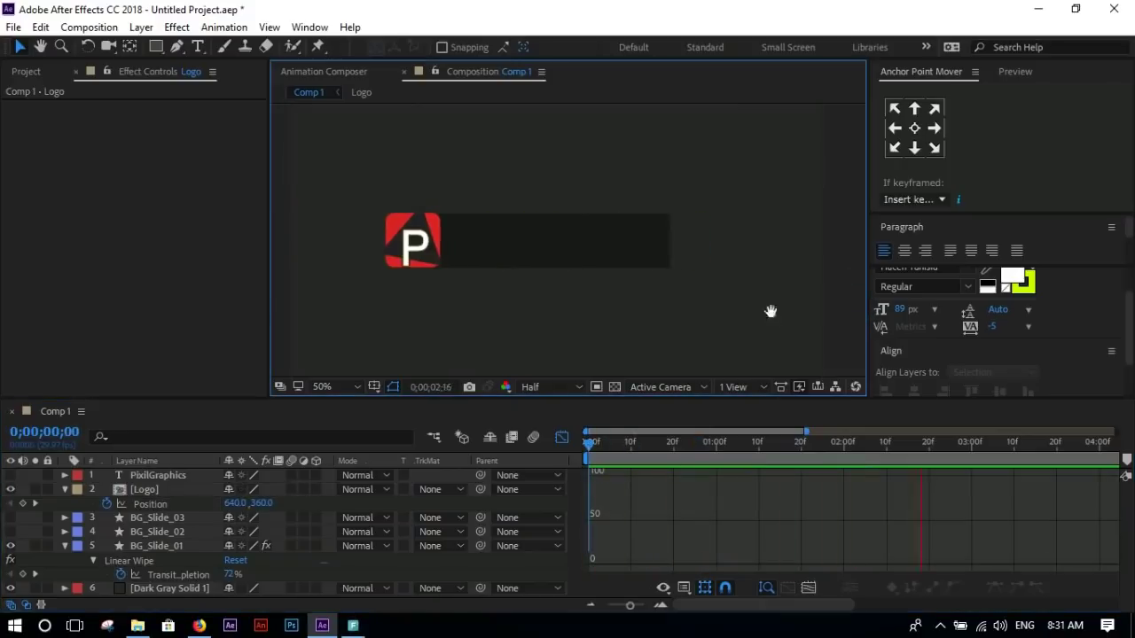
click(64, 544)
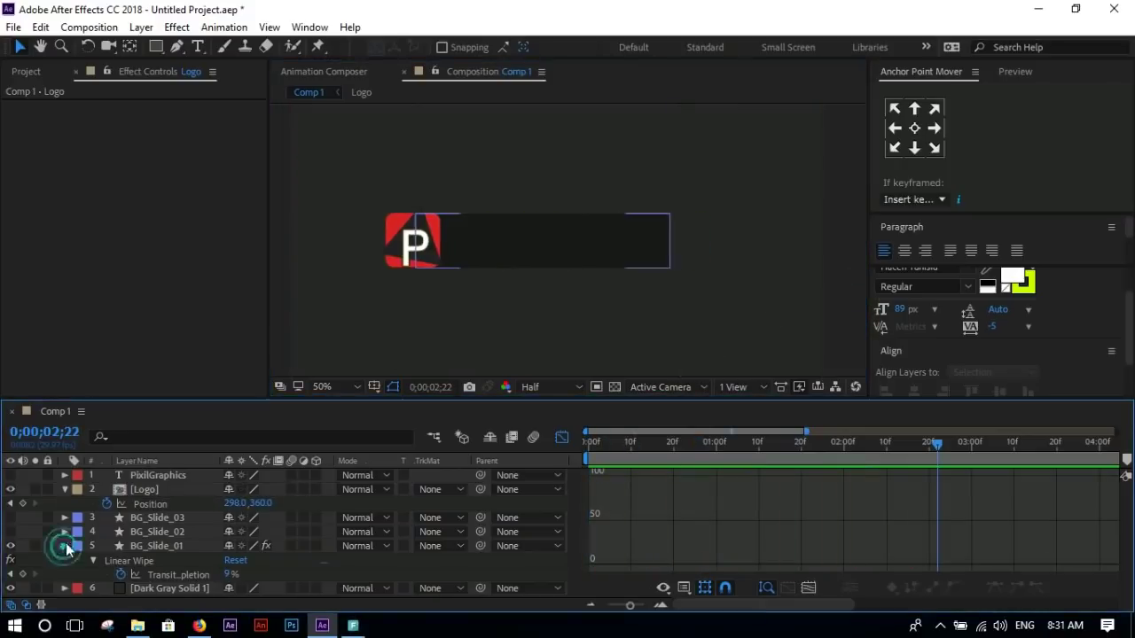
- Duplicate BG_Slide_01 above BG_Slide_02 and rename the copy Matte01
click(64, 489)
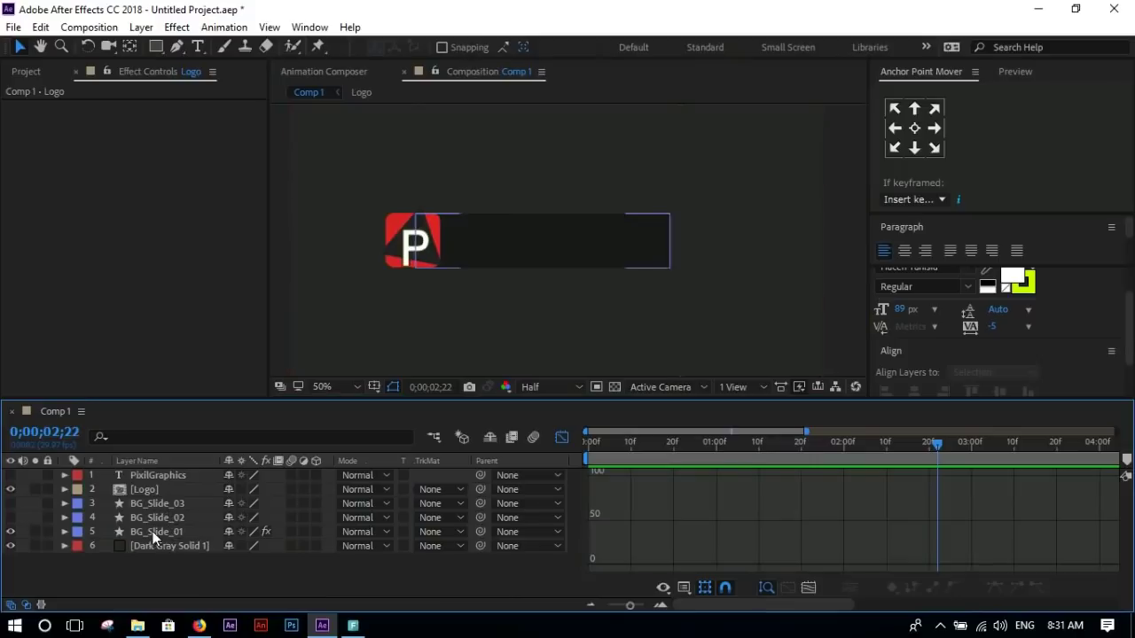
click(172, 531)
key(ctrl+d)
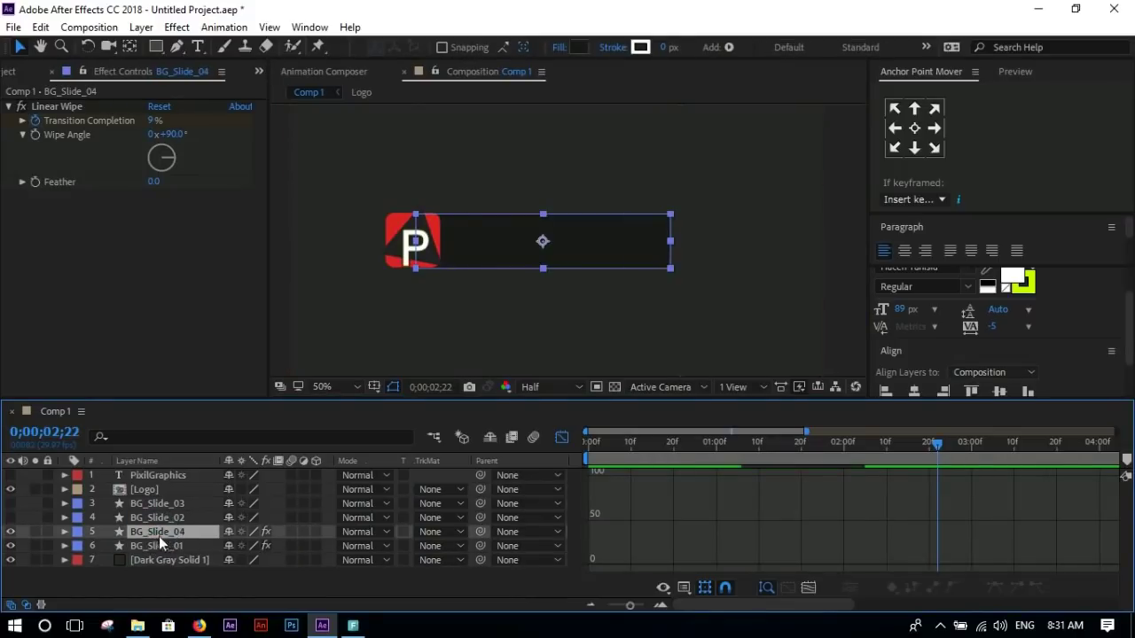
drag(157, 531, 167, 520)
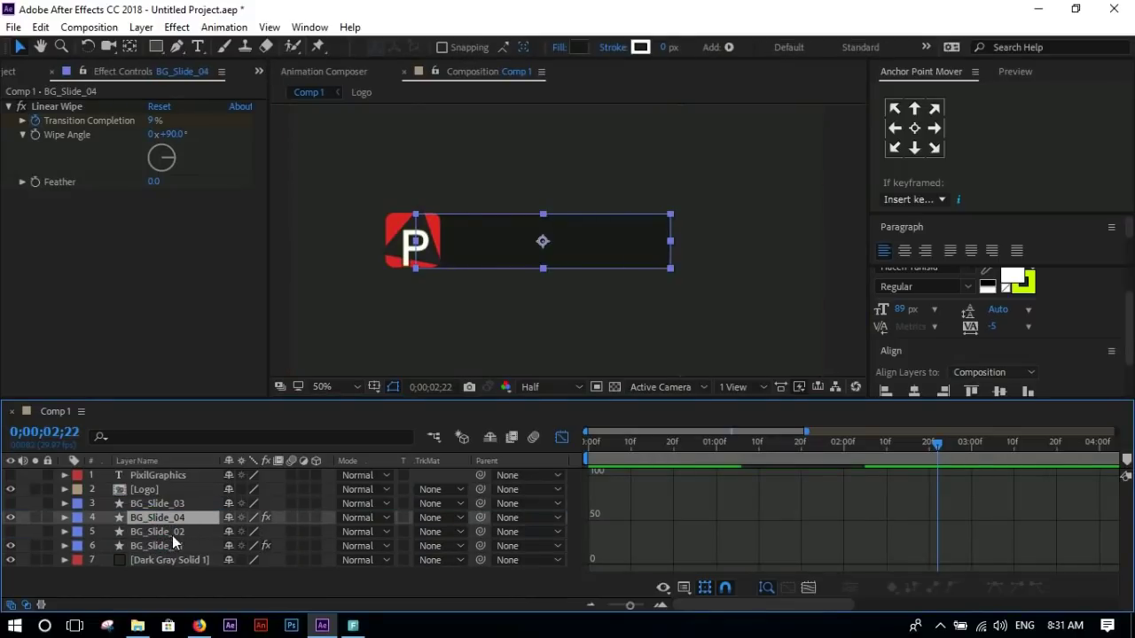
click(167, 531)
click(170, 516)
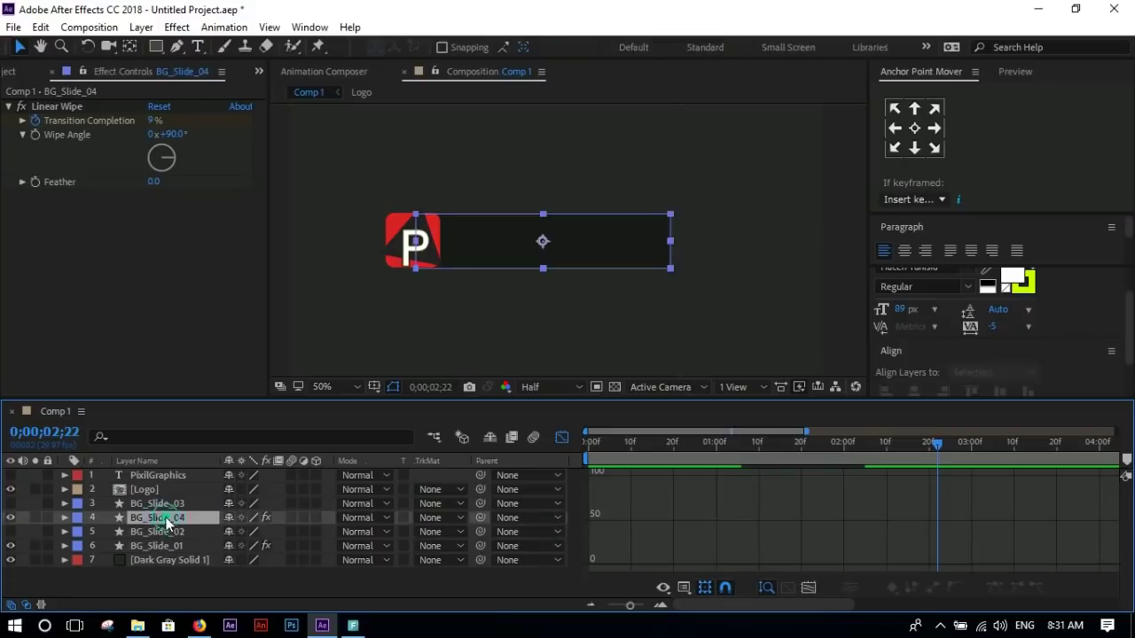
click(169, 530)
click(165, 517)
key(Return)
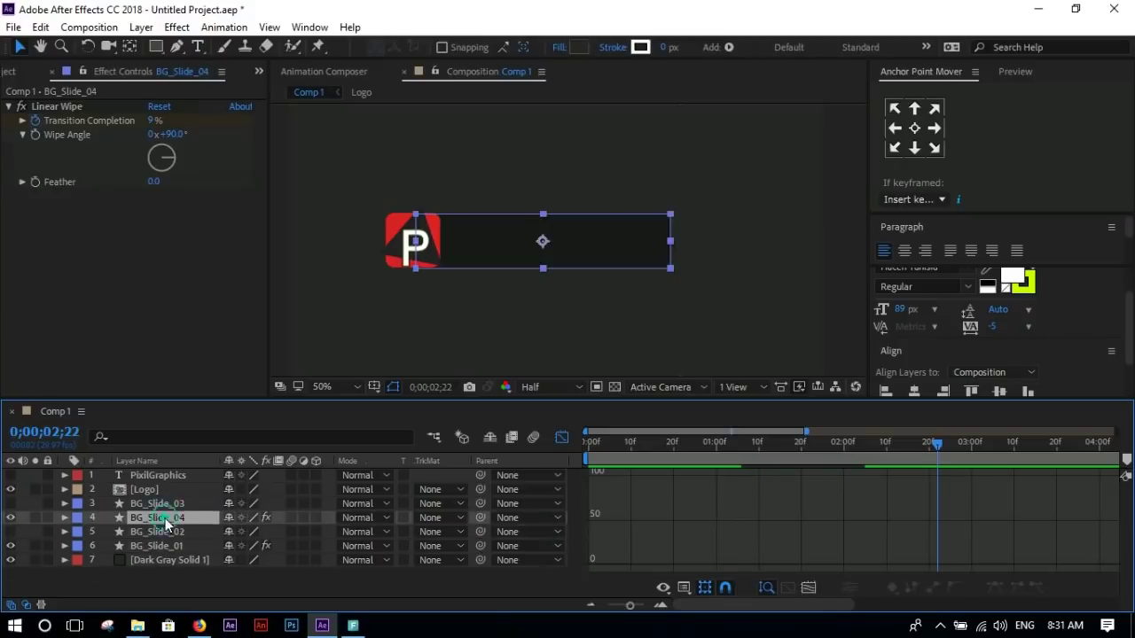
text(Matt)
key(Return)
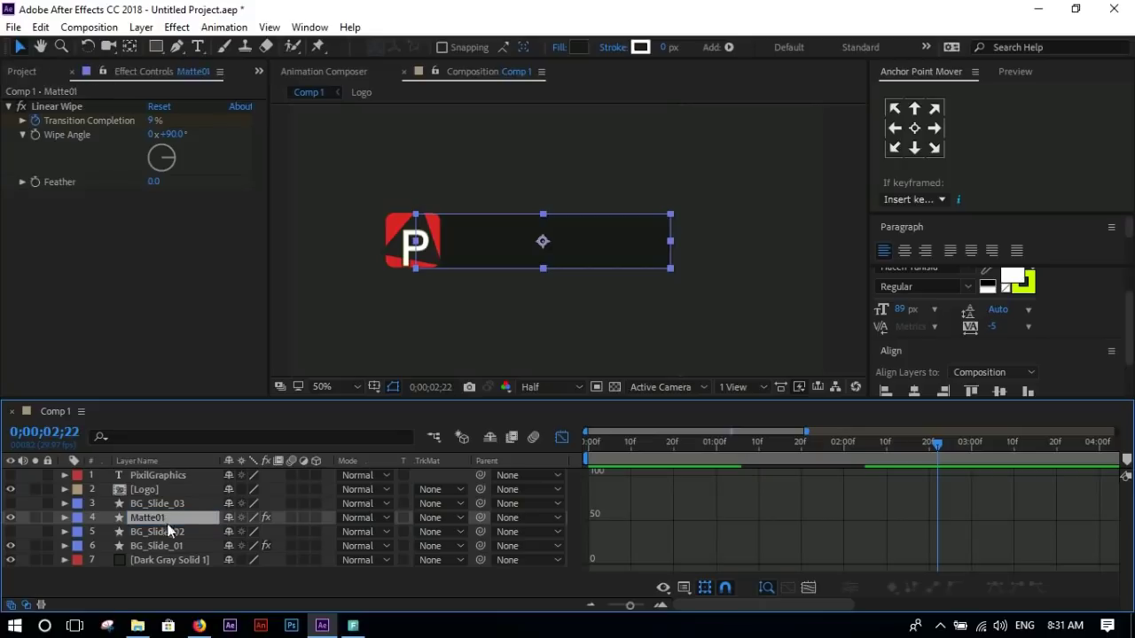
- Set BG_Slide_02's track matte to Alpha Matte from Matte01 and make it visible
click(160, 531)
click(438, 532)
click(470, 461)
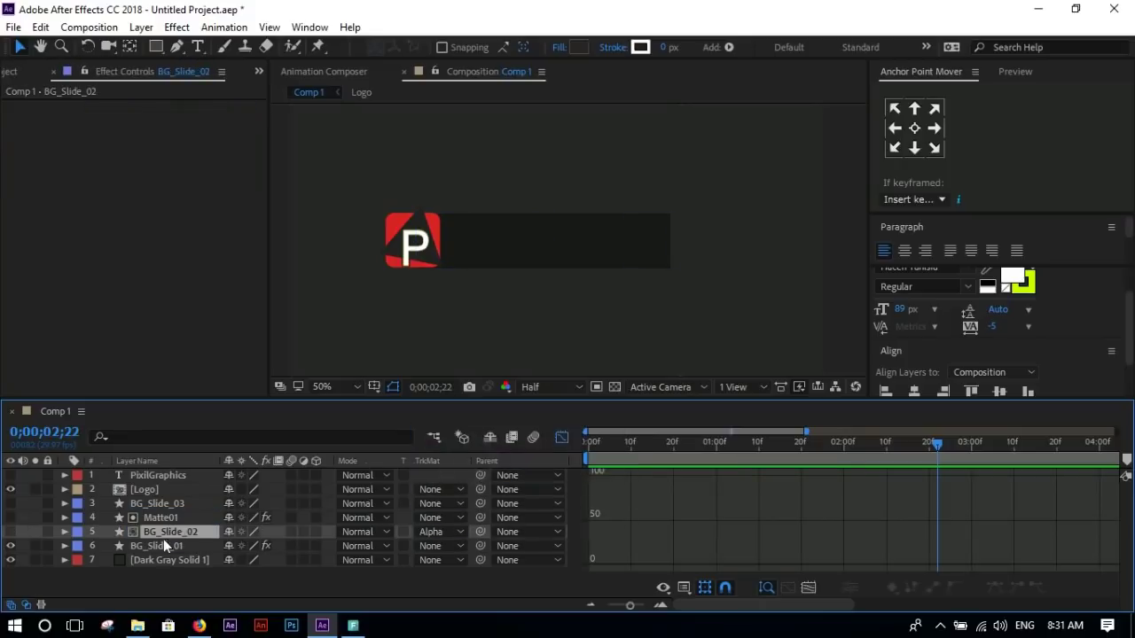
click(10, 533)
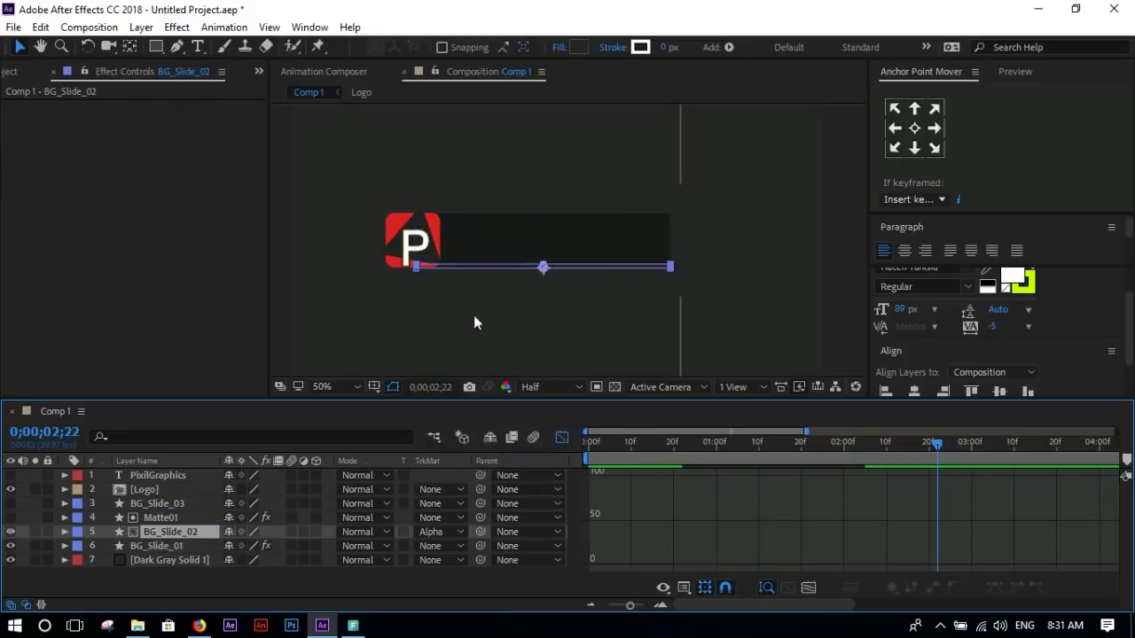
key(period)
click(544, 295)
click(161, 533)
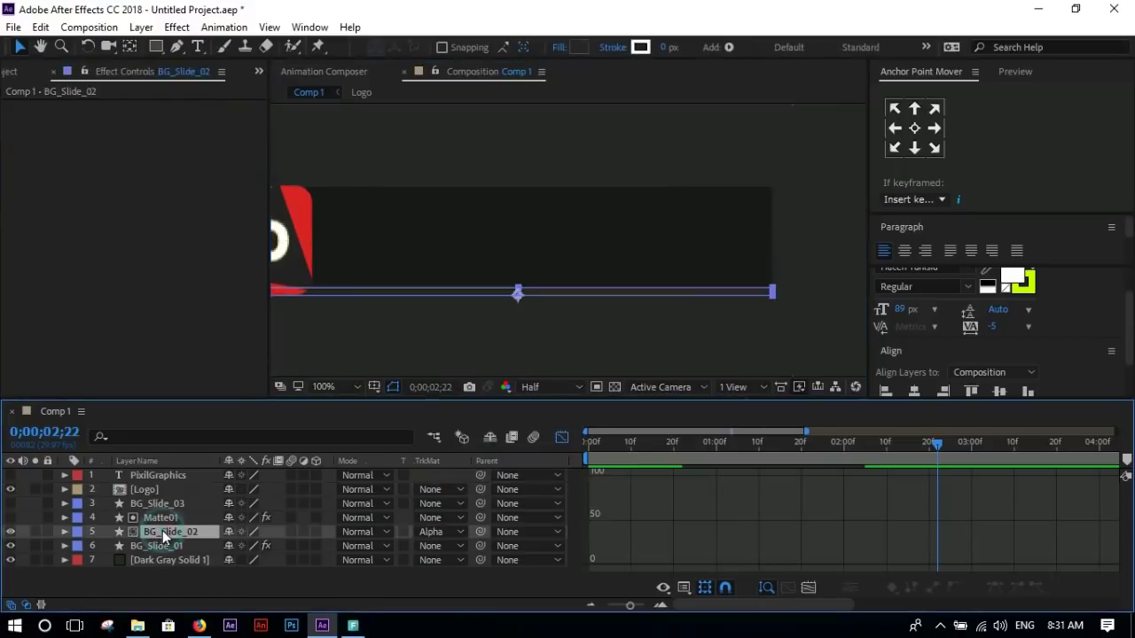
scroll(443, 283, down, 2)
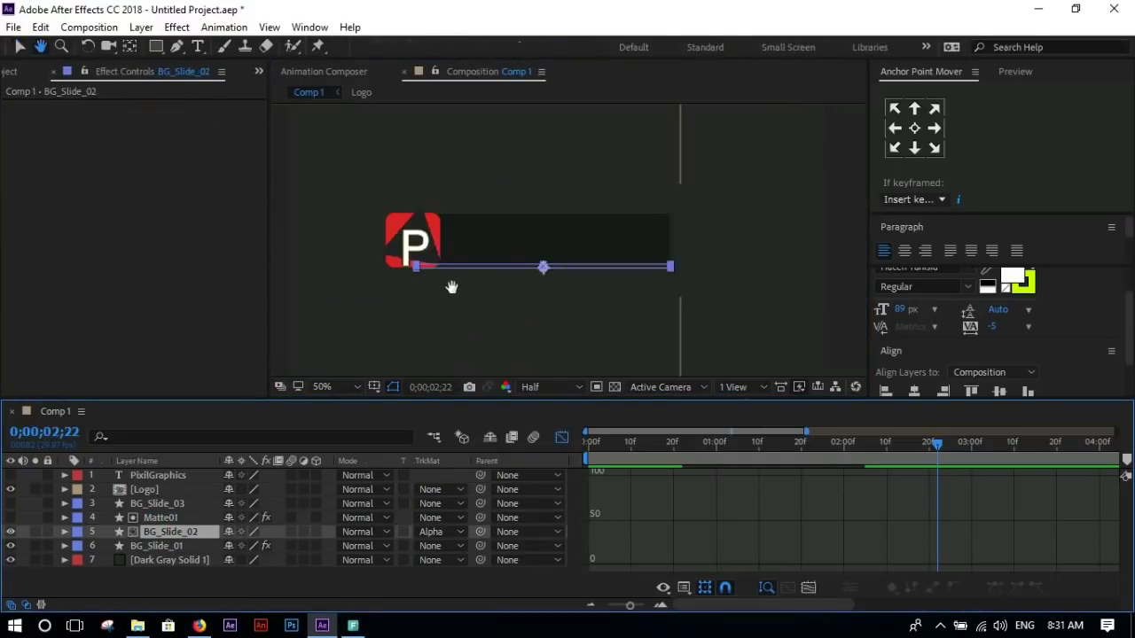
scroll(488, 301, up, 2)
- Apply Linear Wipe to BG_Slide_02 with a -90° wipe angle
key(ctrl+space)
text(l)
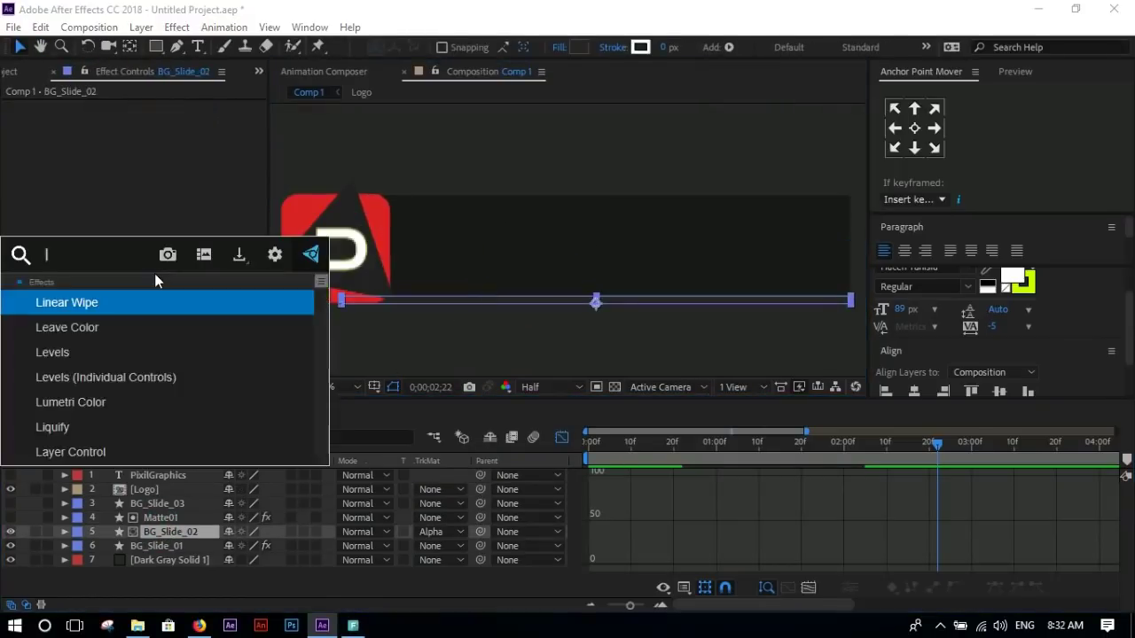
text(inea)
key(Return)
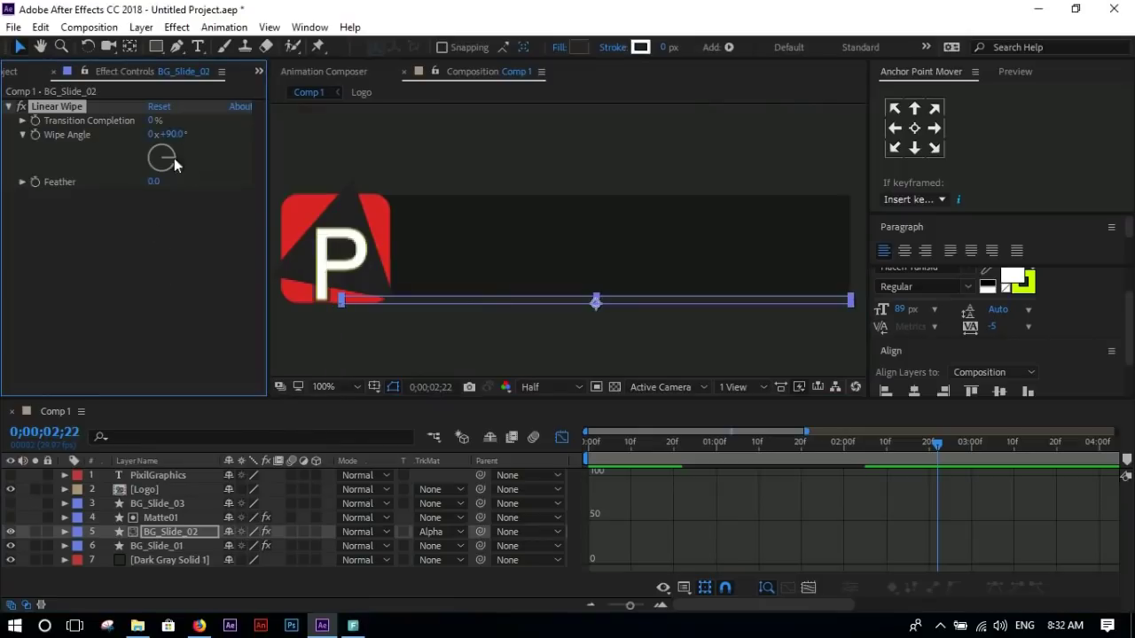
click(172, 134)
text(-90)
key(Return)
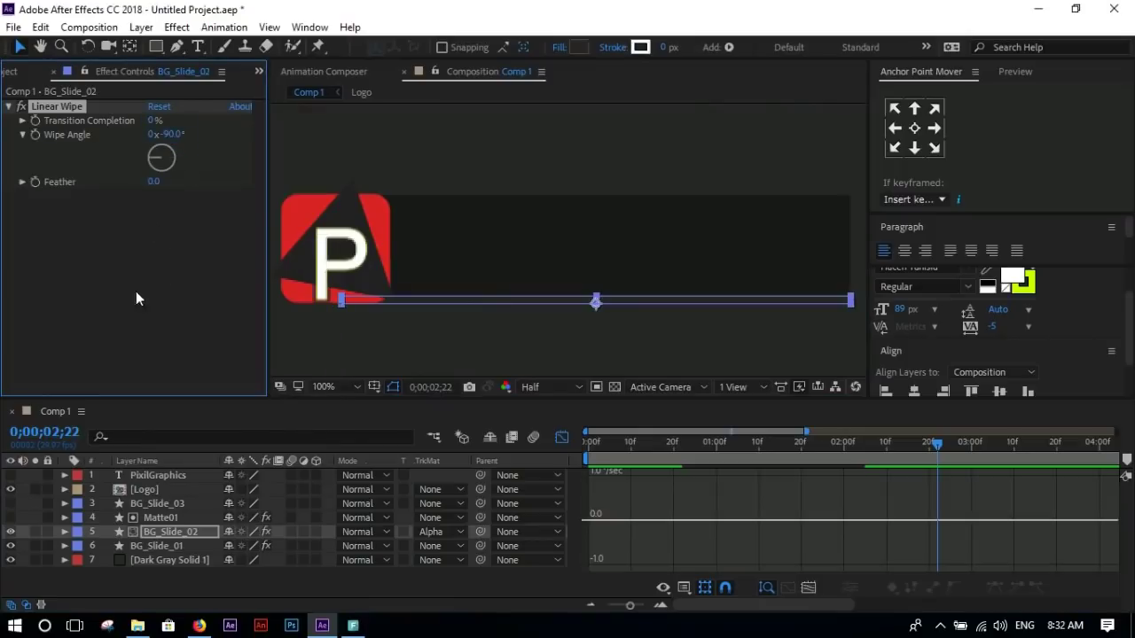
drag(153, 122, 215, 121)
click(390, 370)
drag(147, 118, 128, 120)
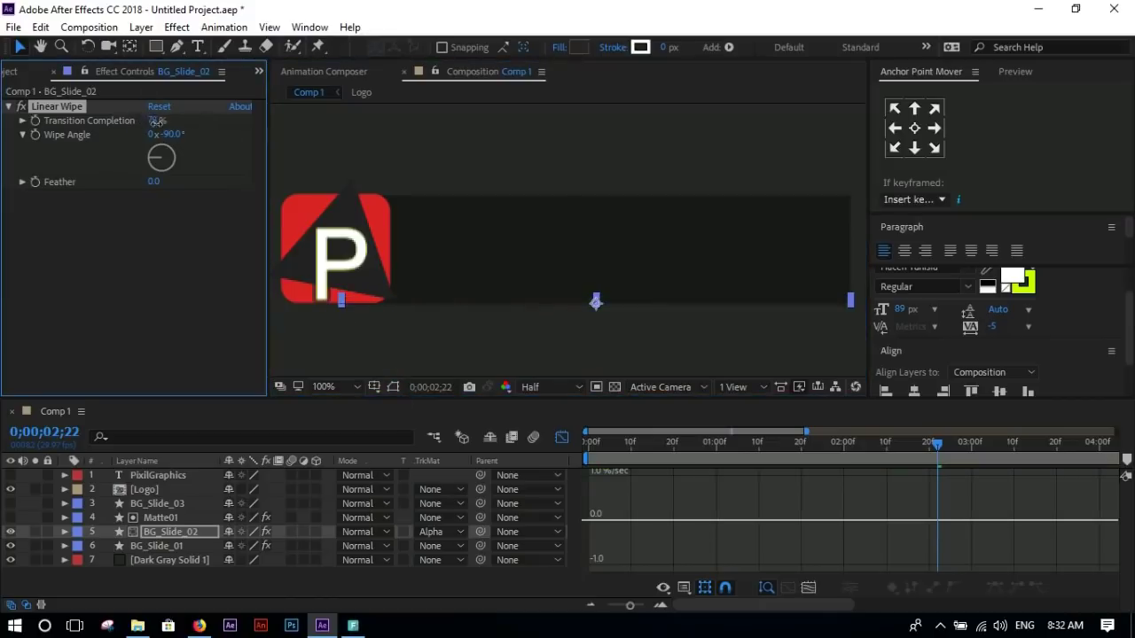
- Start BG_Slide_02 at about 1;23 and keyframe Transition Completion 79% to 0% at 2;20
click(562, 438)
click(913, 450)
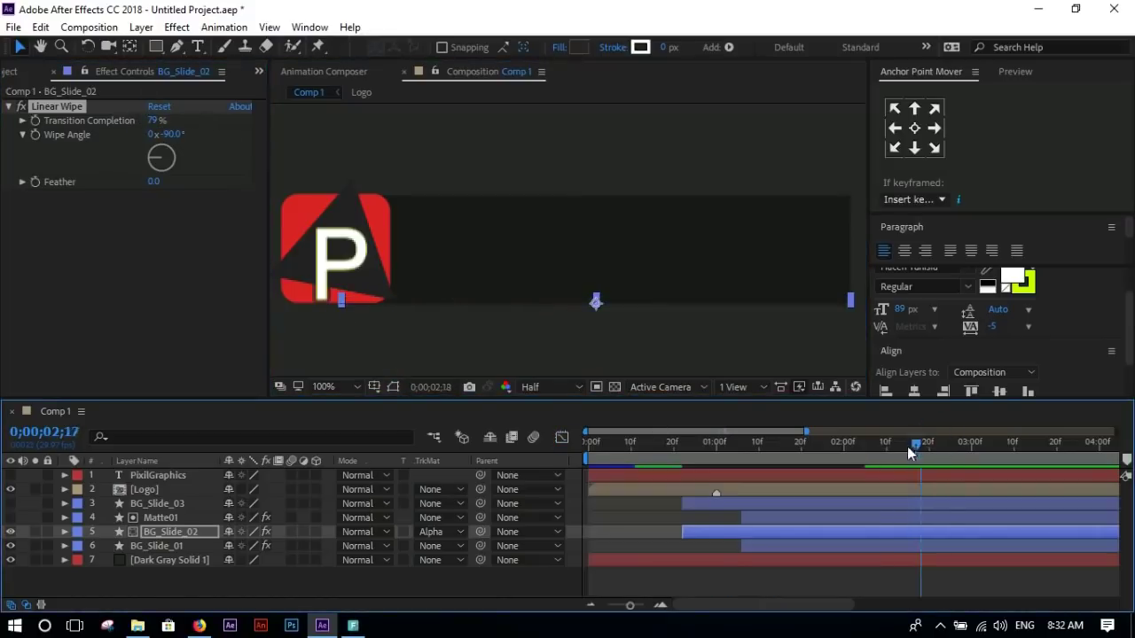
drag(831, 453, 809, 454)
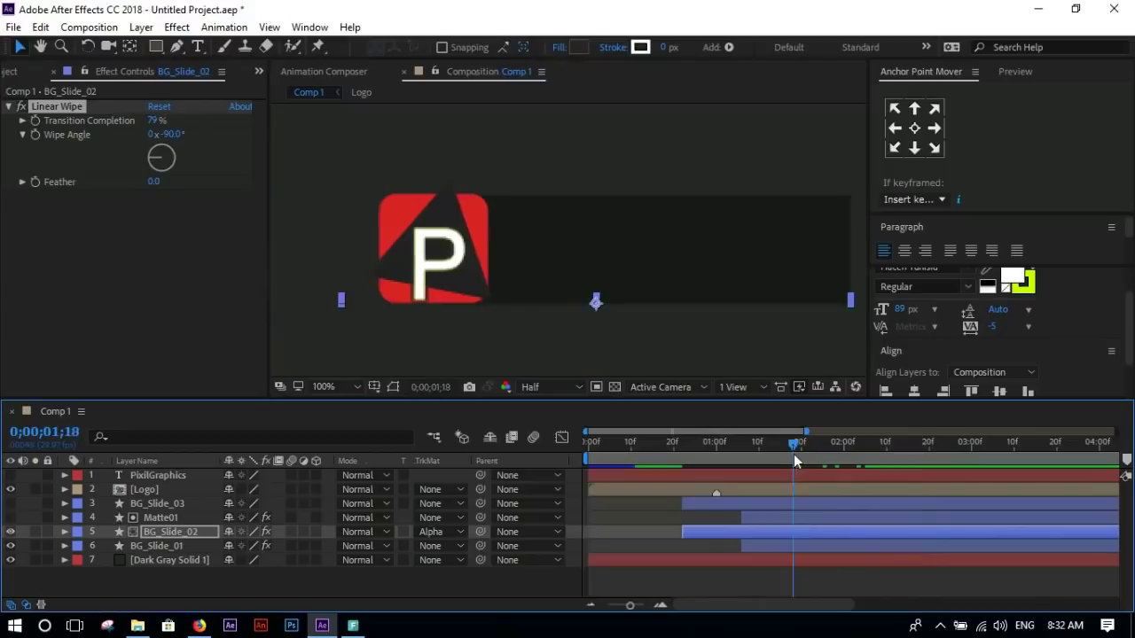
click(831, 534)
key(alt+bracketleft)
click(55, 107)
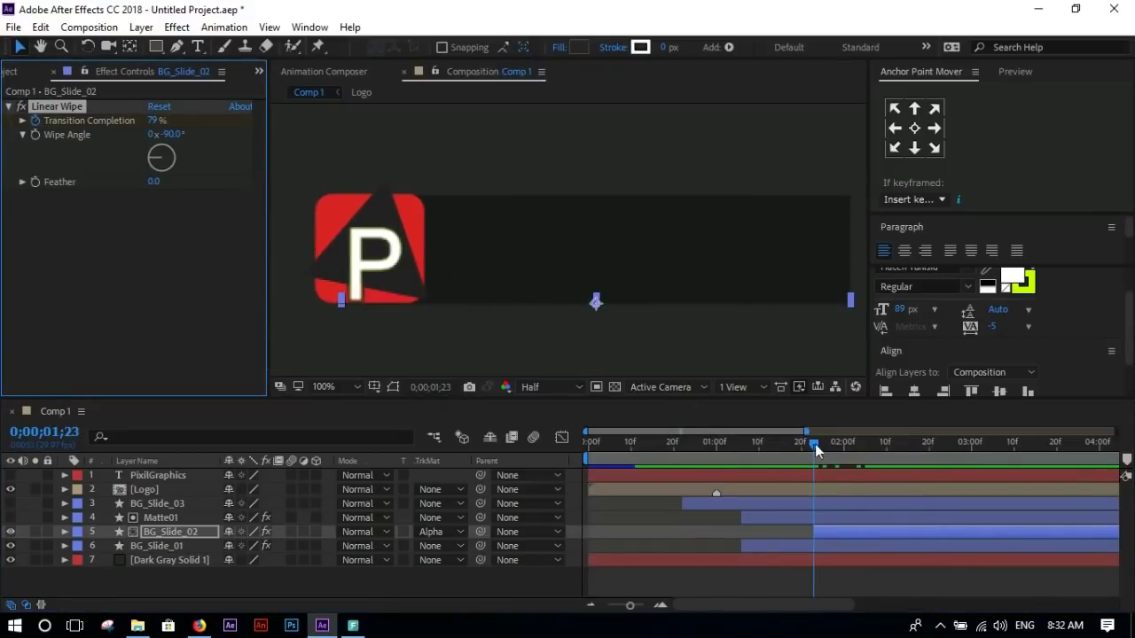
click(923, 444)
click(161, 120)
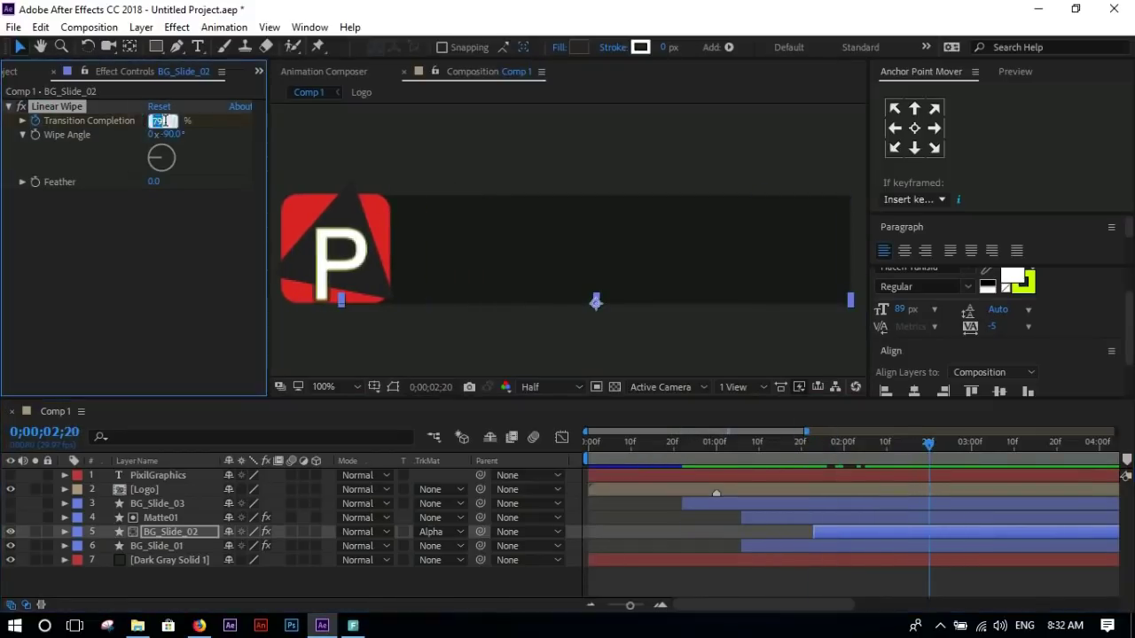
text(0)
key(Return)
- Easy Ease both wipe keyframes, lengthen the ease, and preview the wipe
key(u)
drag(951, 546, 812, 564)
click(561, 437)
click(160, 560)
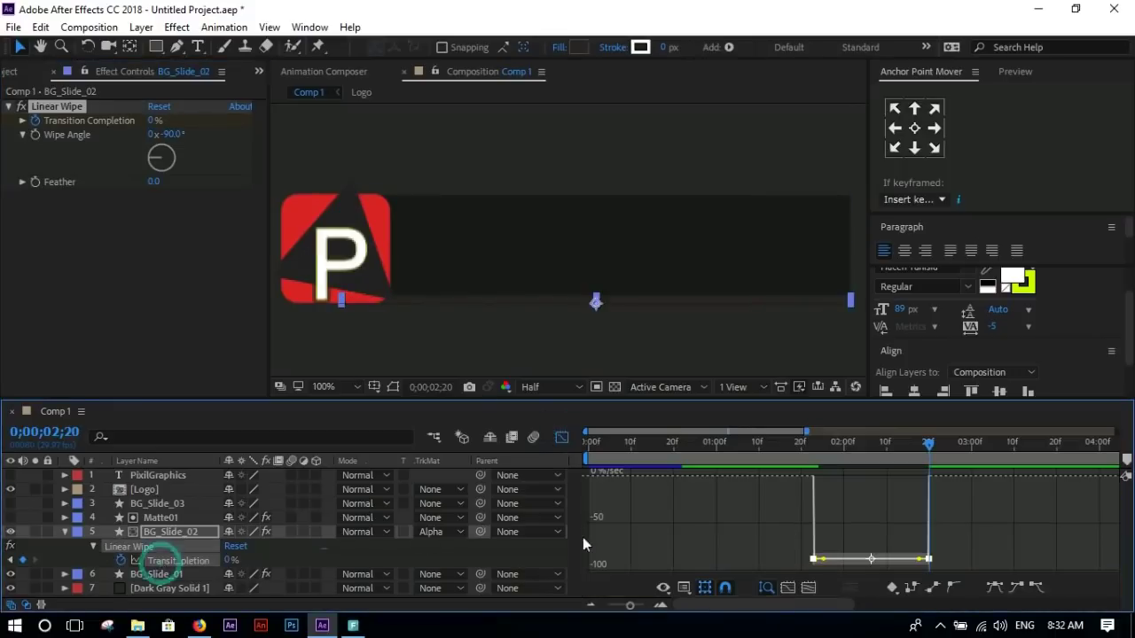
click(994, 587)
drag(895, 484, 887, 482)
key(space)
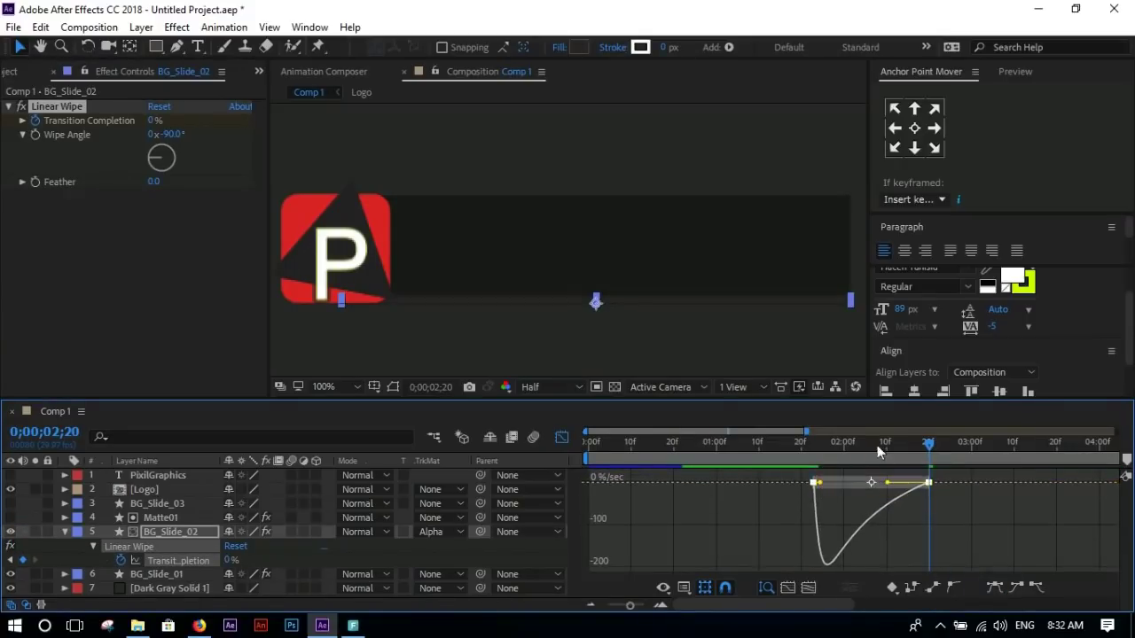
click(64, 531)
click(164, 532)
click(555, 440)
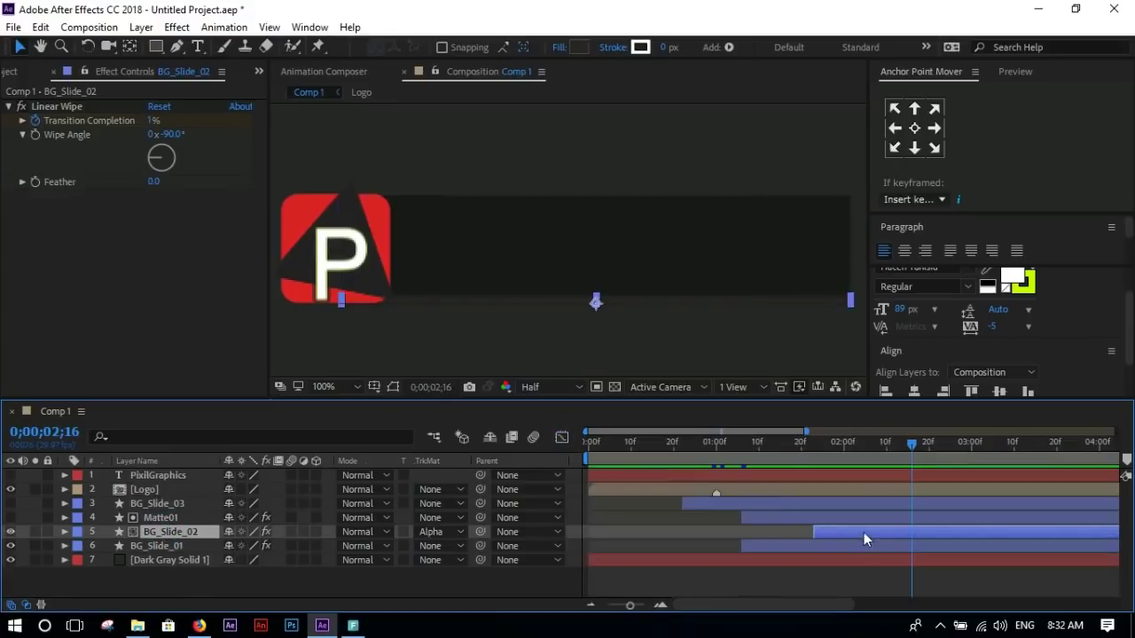
- Copy BG_Slide_02's two Transition Completion keyframes
key(u)
drag(942, 544, 802, 562)
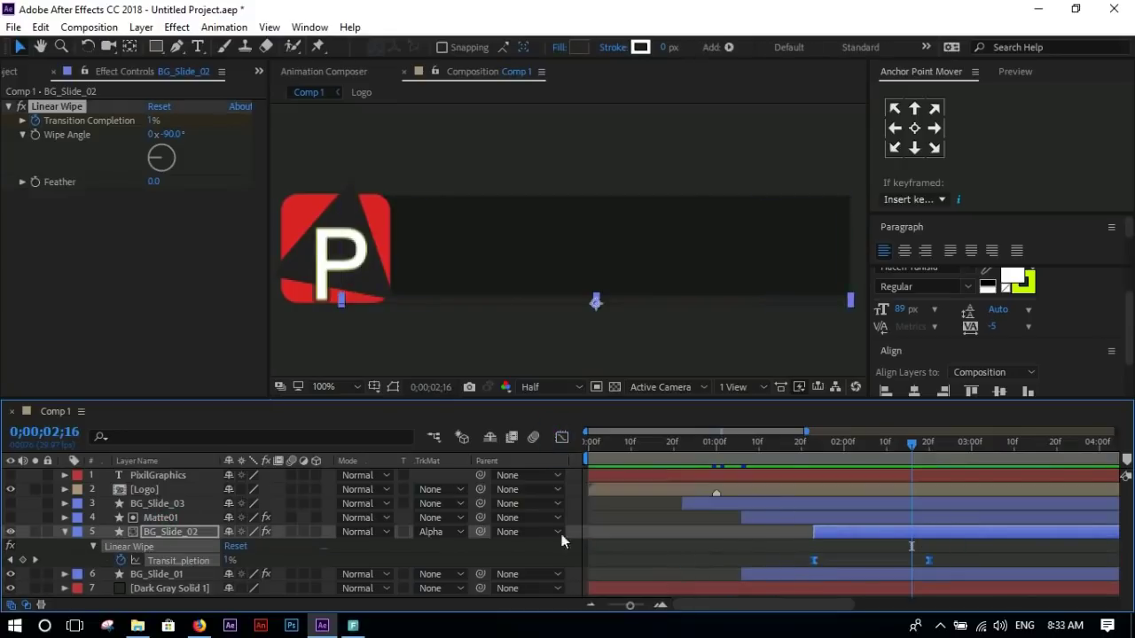
click(41, 27)
click(51, 124)
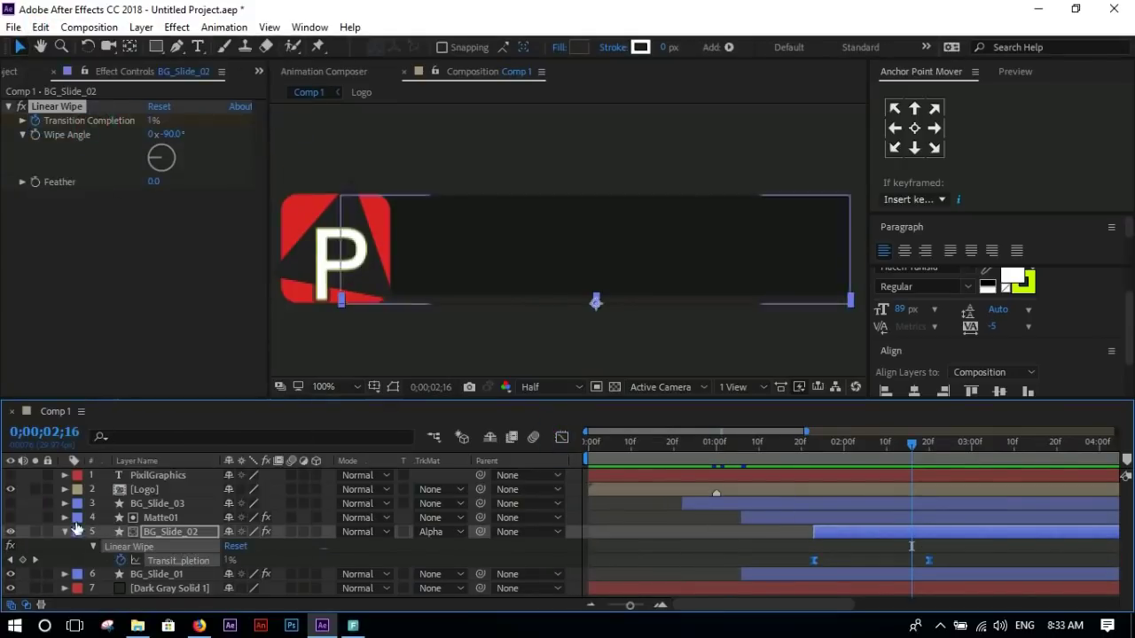
click(64, 531)
click(157, 503)
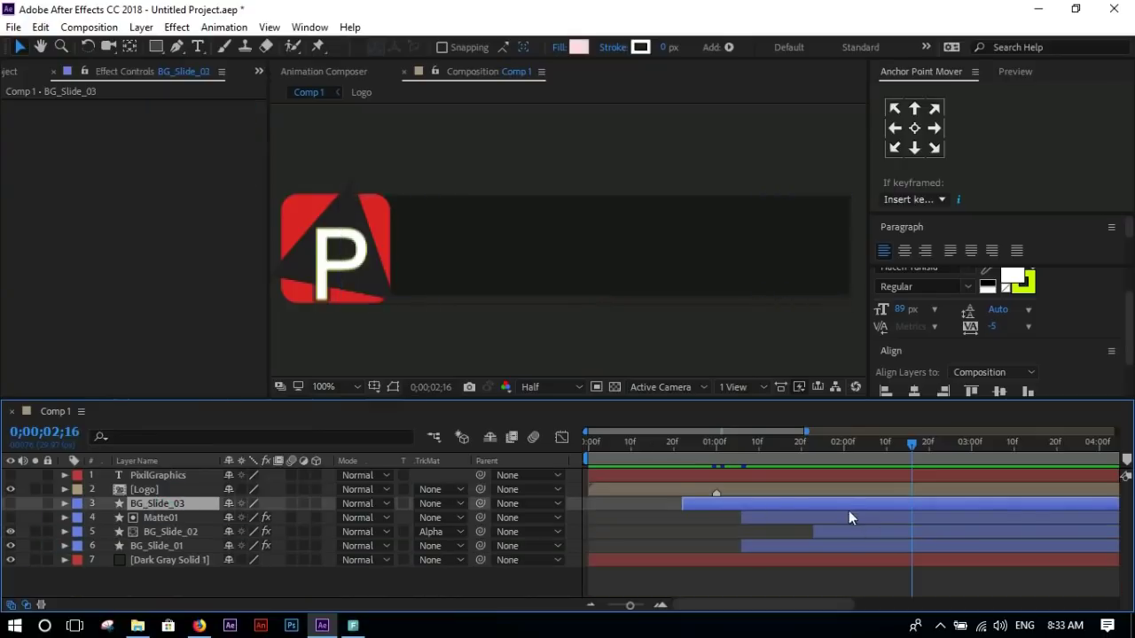
- Start BG_Slide_03 at 0;00;01;19, give it the copied wipe keyframes, and show it again
mouse_move(911, 443)
mouse_down()
mouse_move(803, 464)
mouse_move(801, 444)
mouse_up()
click(825, 532)
click(814, 503)
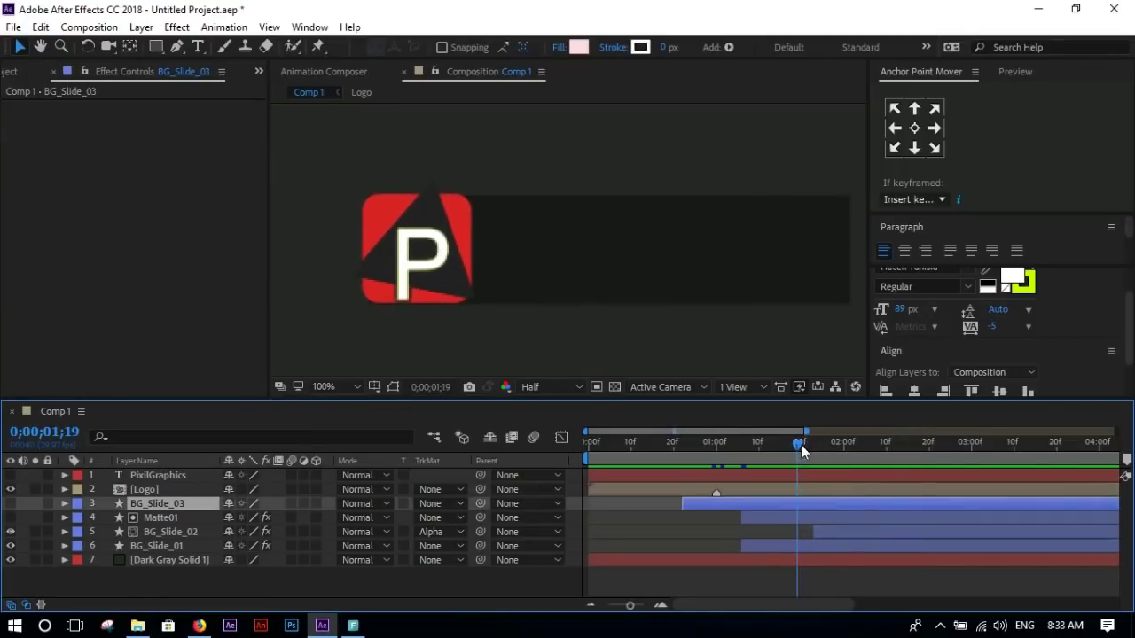
key(alt+bracketleft)
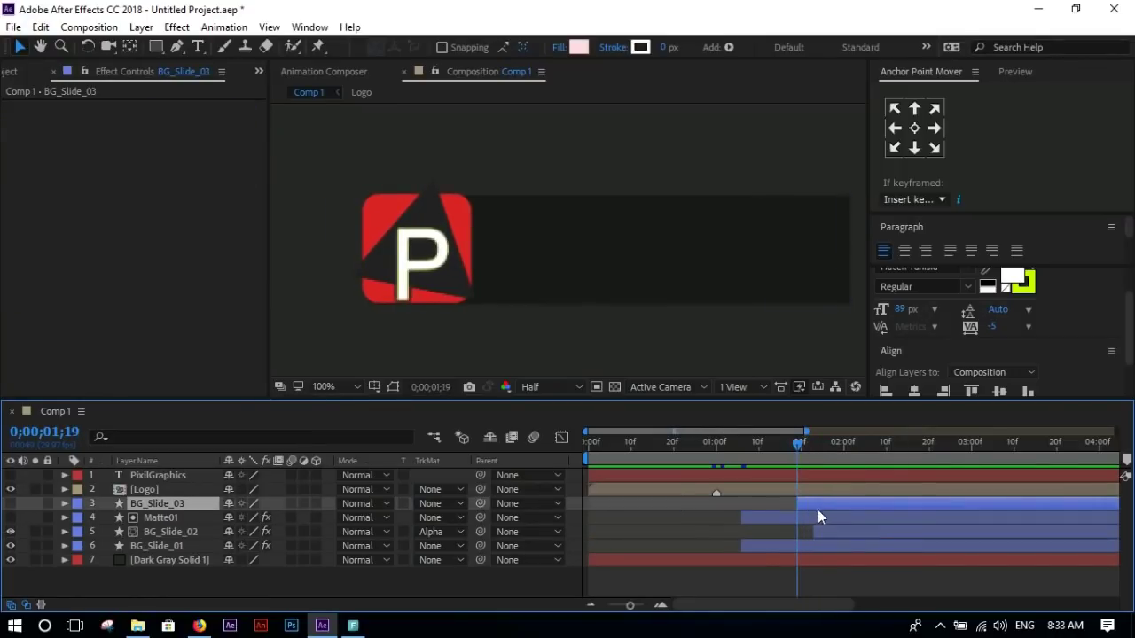
key(u)
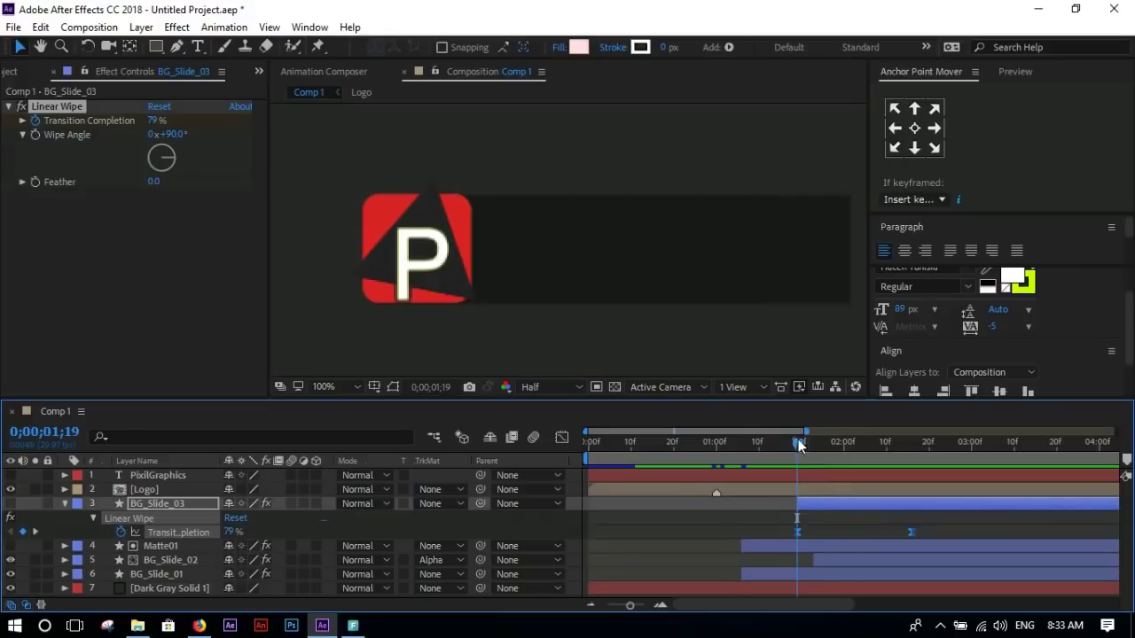
drag(796, 446, 849, 454)
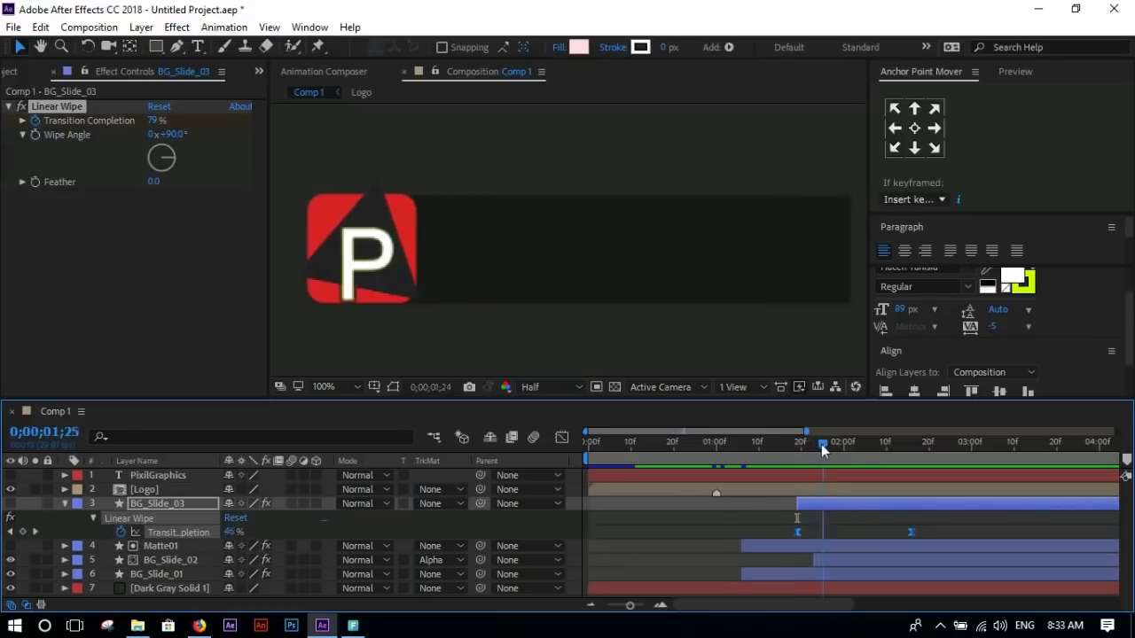
click(9, 503)
mouse_move(847, 443)
mouse_down()
mouse_move(809, 453)
mouse_move(849, 453)
mouse_up()
scroll(525, 298, down, 2)
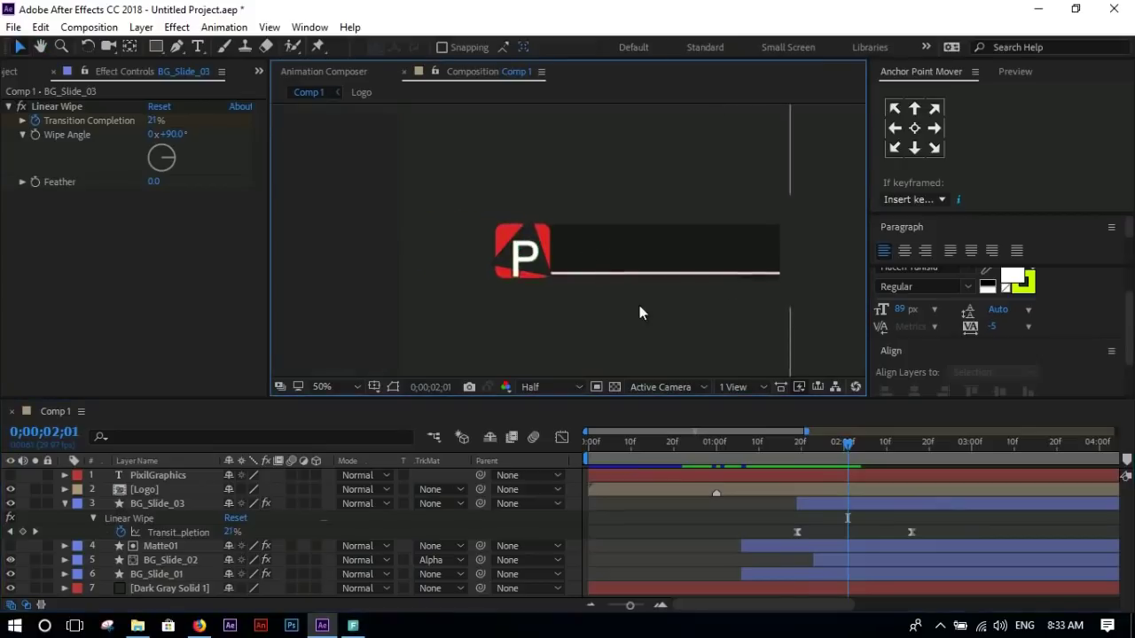
- Duplicate the BG_Slide_01 bar, move the copy to the top, and rename it Matte02
click(64, 503)
click(161, 546)
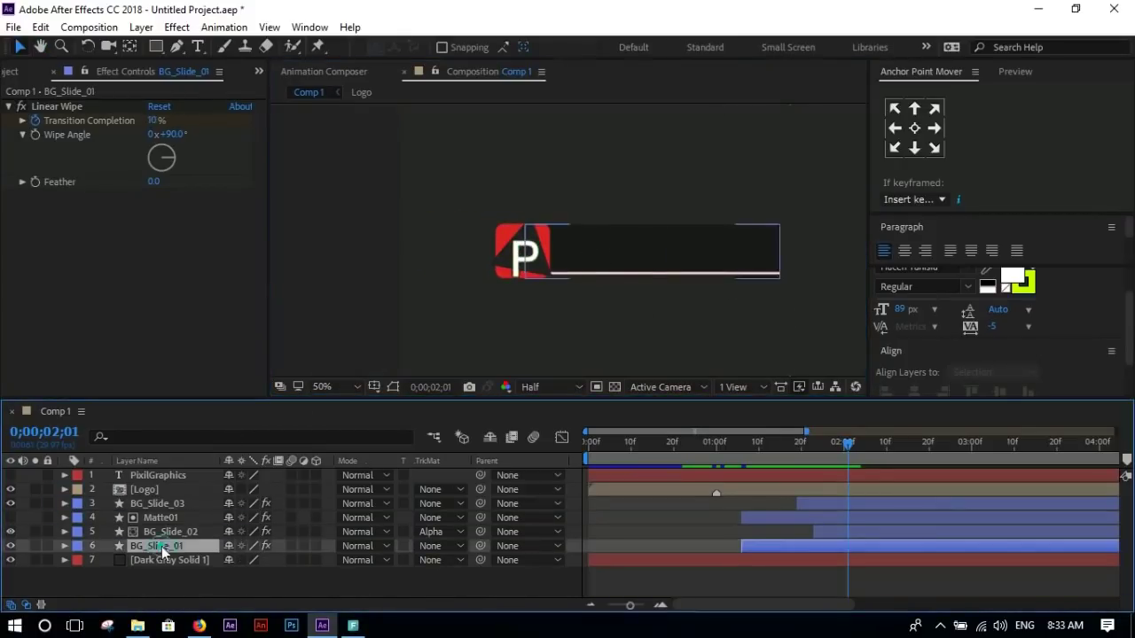
key(ctrl+d)
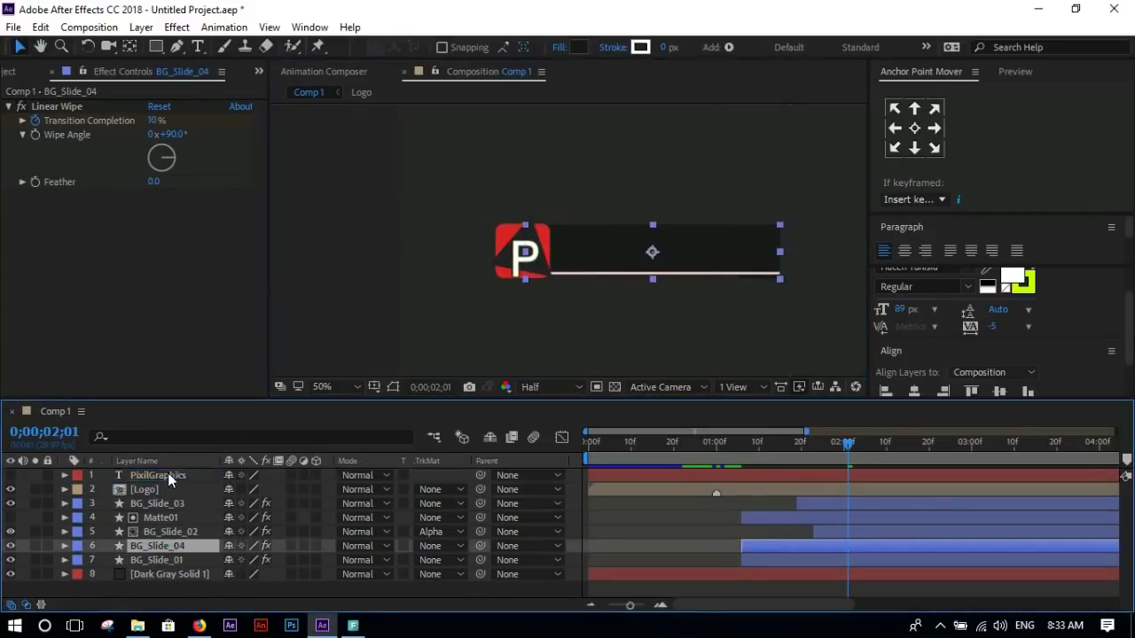
drag(168, 545, 167, 473)
key(Return)
text(Matte)
key(Return)
- Try Matte02 as the PixilGraphics text's alpha matte, then remove the track matte again
click(259, 492)
click(439, 490)
click(473, 532)
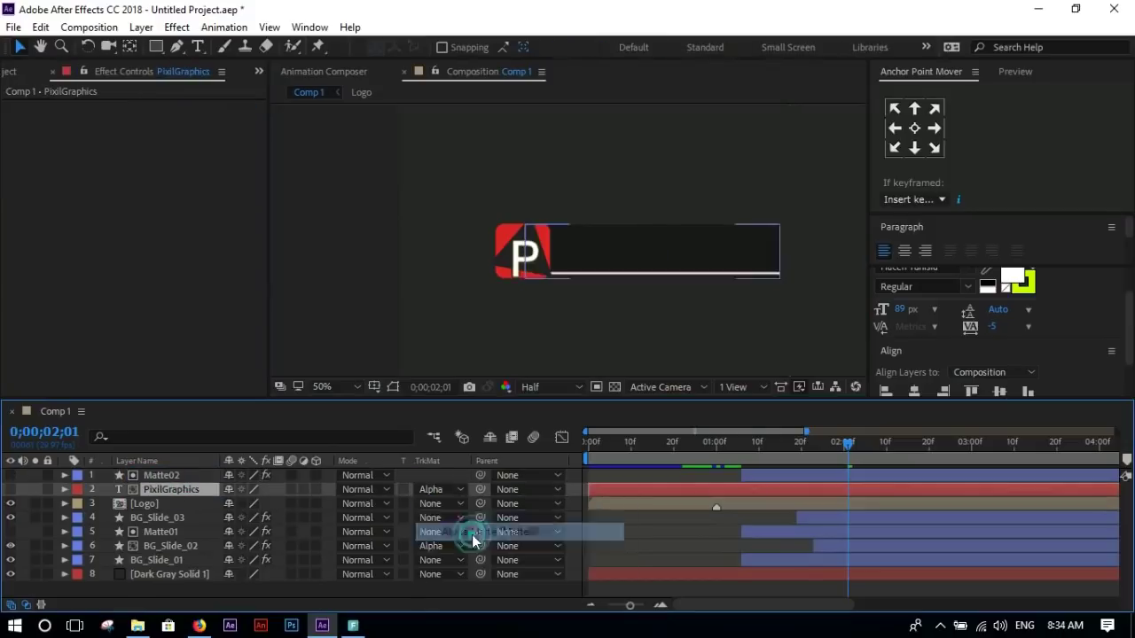
click(439, 489)
click(448, 506)
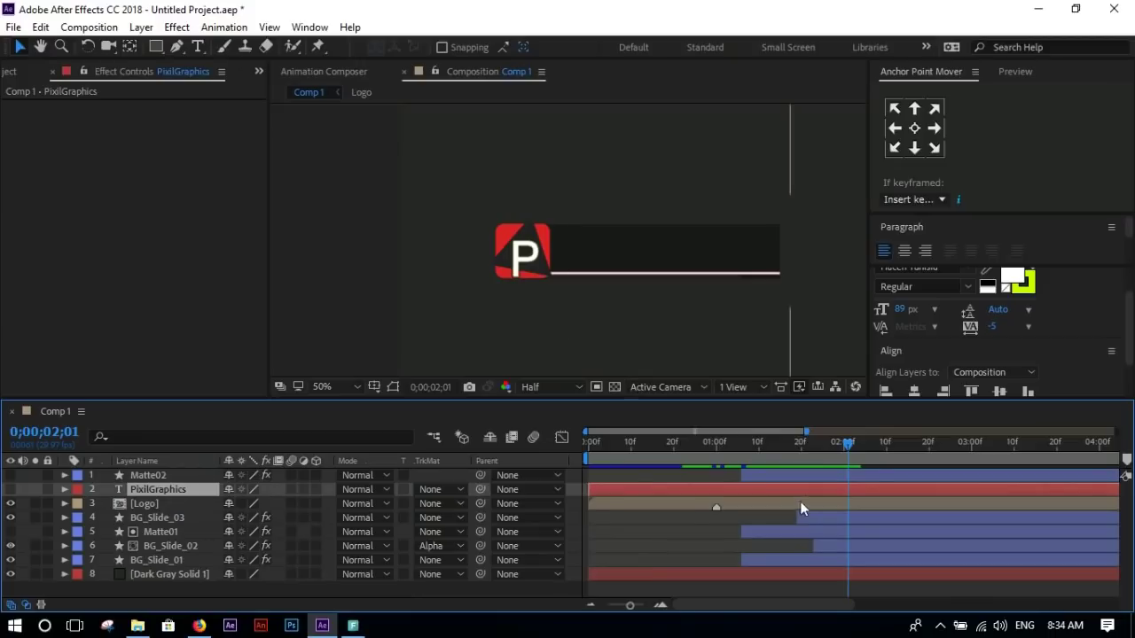
- Trim the PixilGraphics text to start at 2;01, keyframe its Position, and make it visible
key(p)
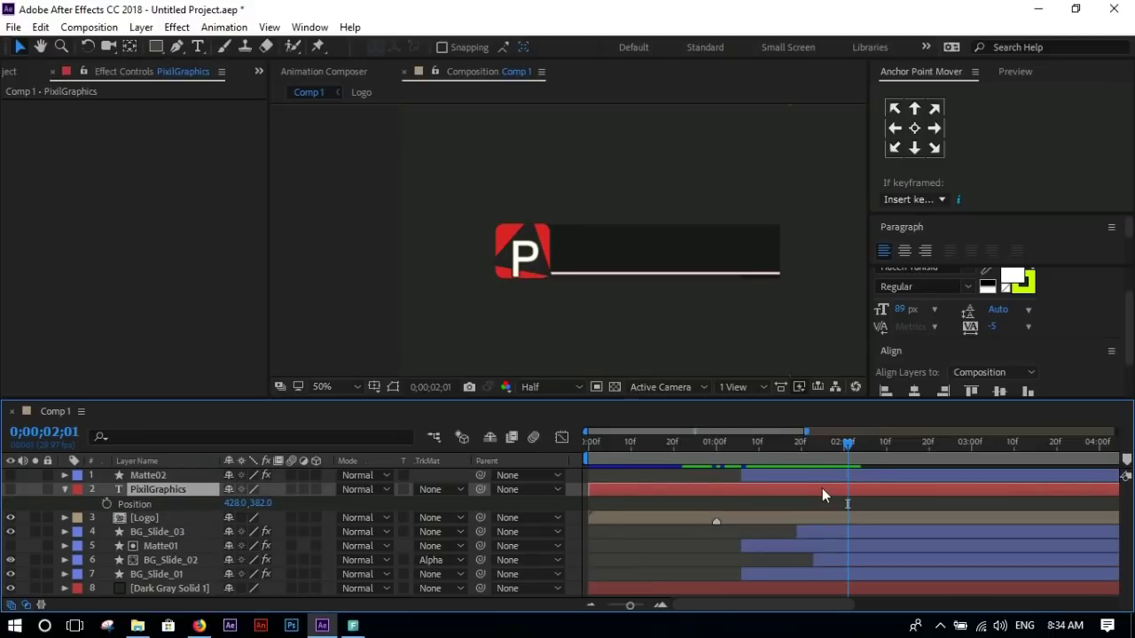
key(alt+bracketleft)
click(106, 503)
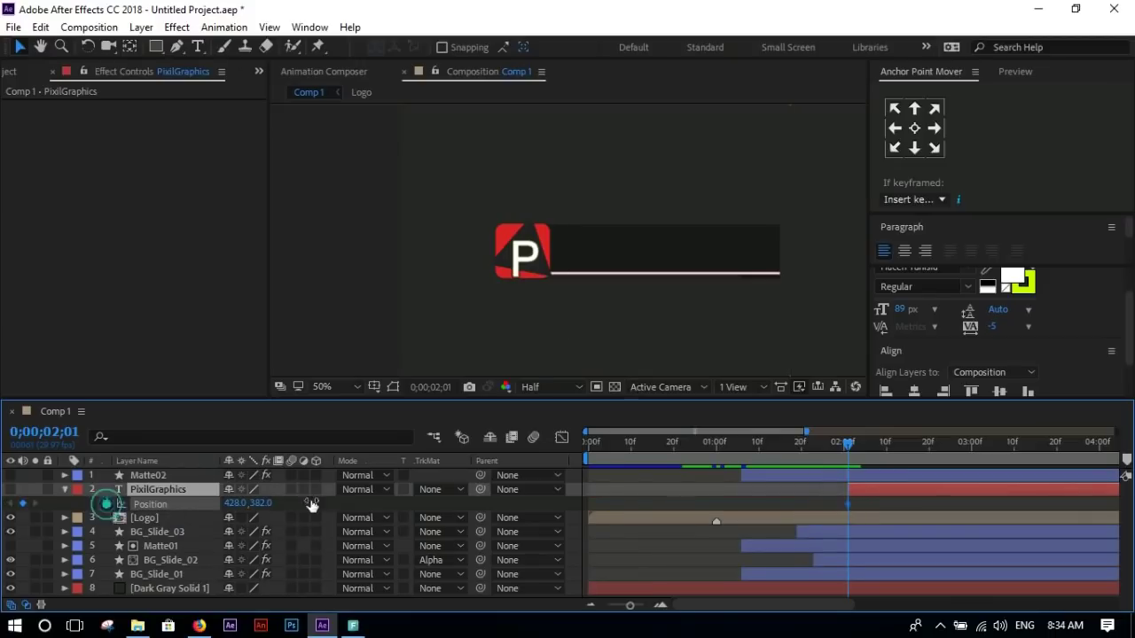
drag(849, 503, 958, 503)
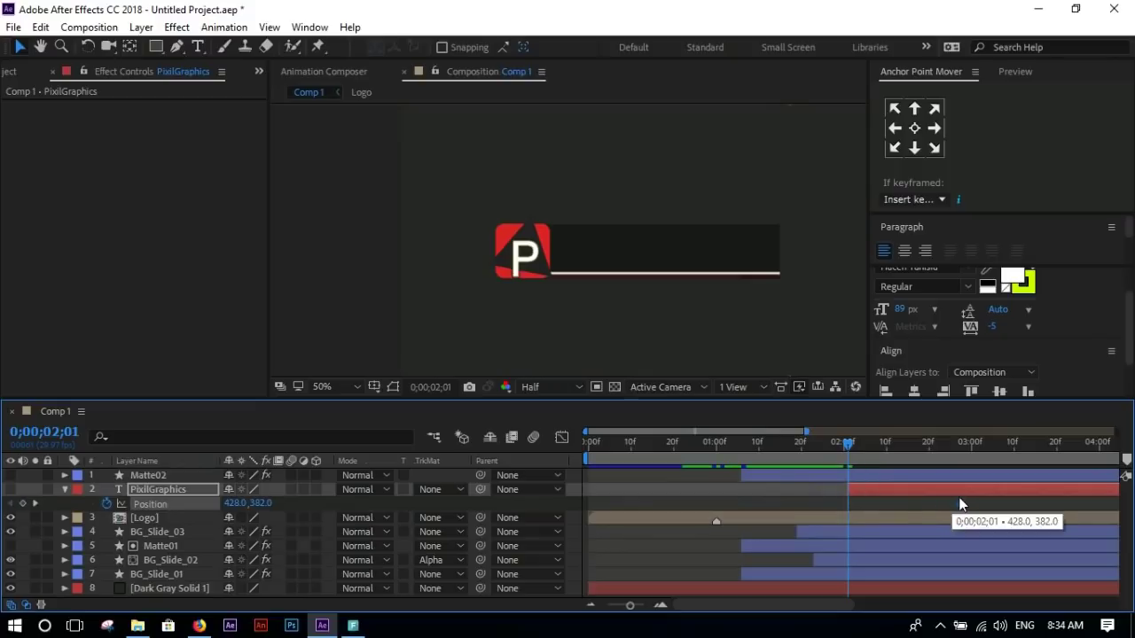
click(10, 489)
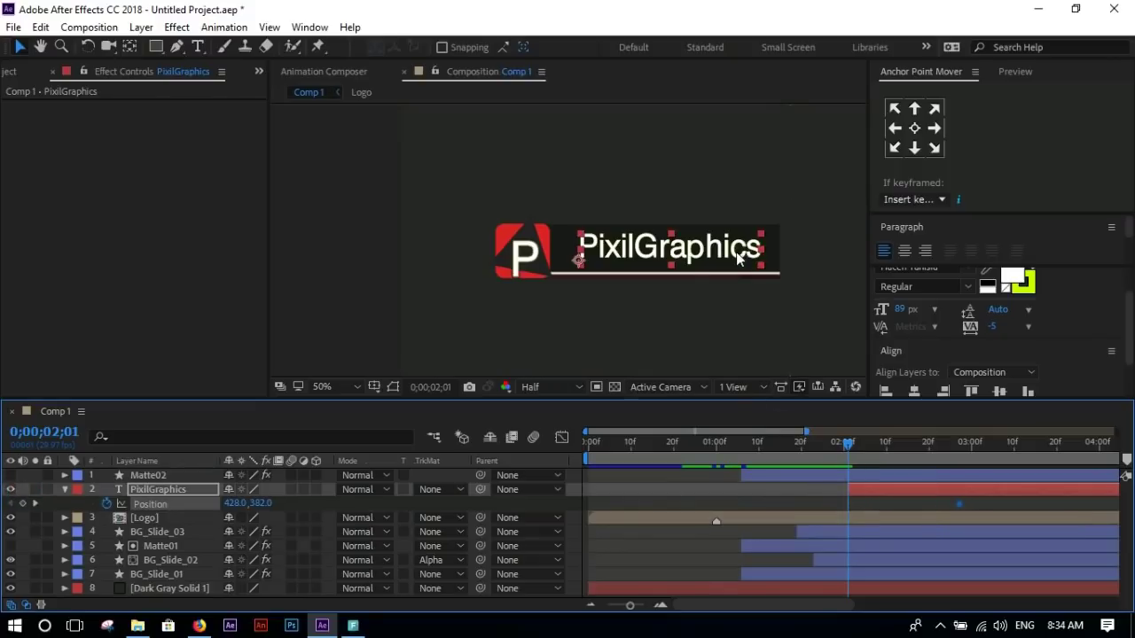
- Centre the text's anchor point and add a starting Position keyframe hiding it behind the P badge
click(916, 130)
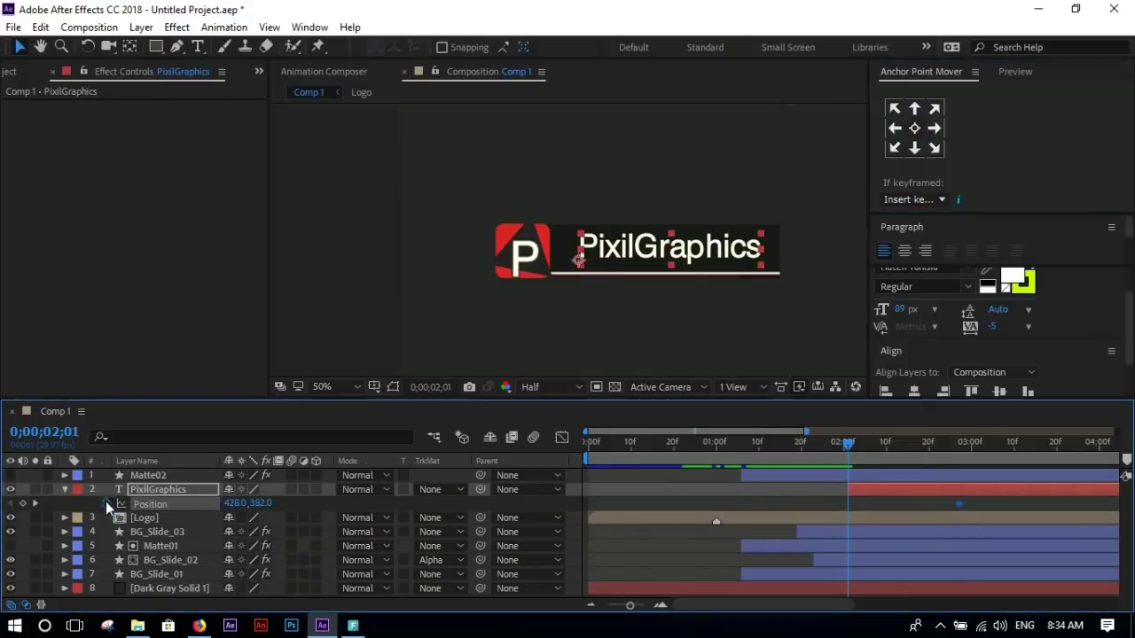
click(916, 129)
click(106, 504)
drag(850, 503, 972, 504)
drag(671, 250, 415, 263)
- Apply Easy Ease to both Position keyframes and reduce the ease influence to 14.21% in the speed graph
drag(989, 512, 842, 499)
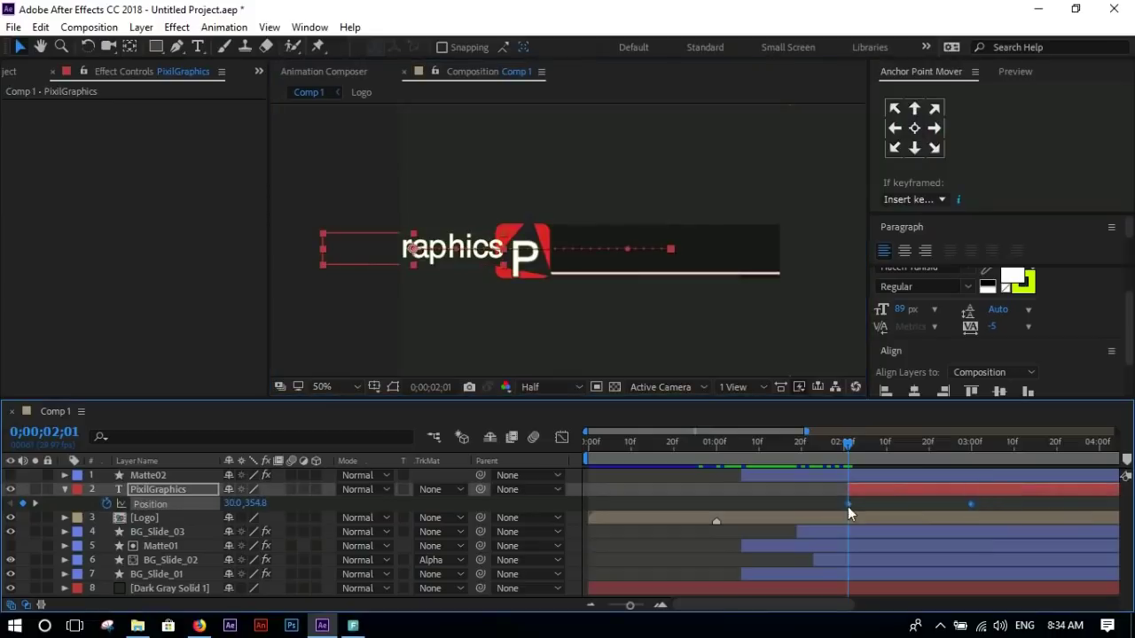
right_click(848, 504)
click(652, 384)
click(562, 438)
drag(874, 552, 822, 570)
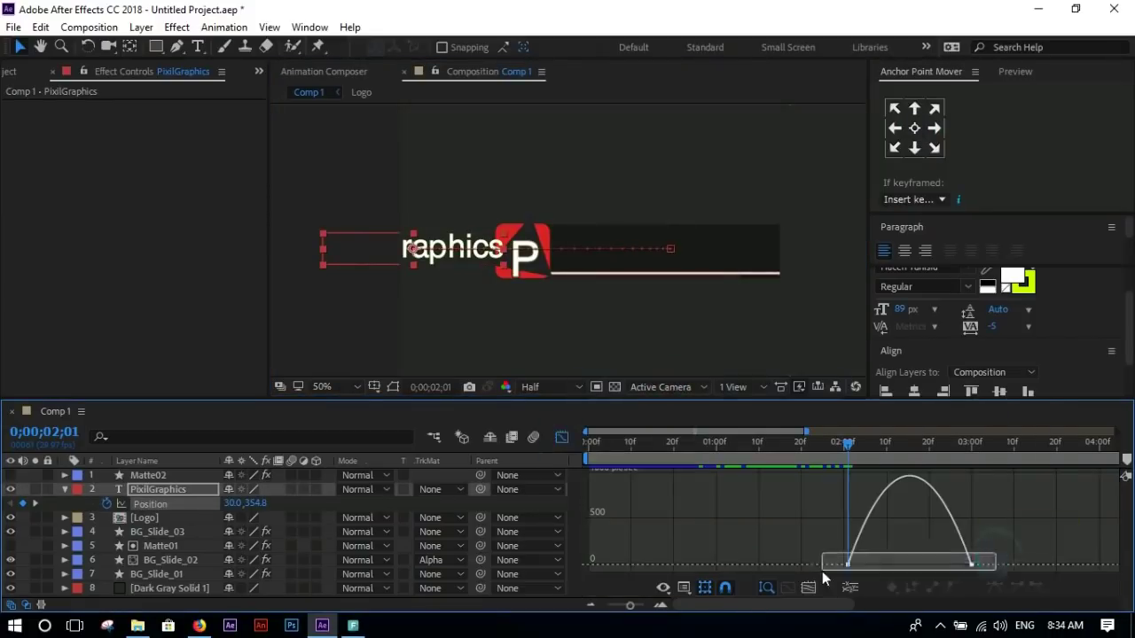
drag(889, 559, 856, 567)
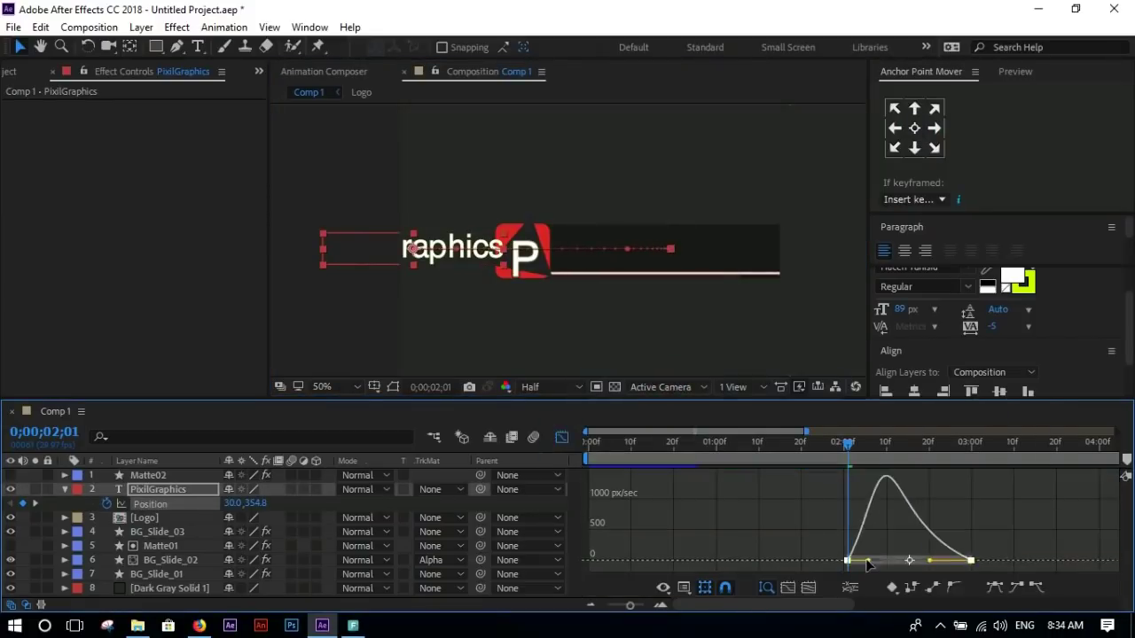
- Return to the layer bars and scrub ahead to watch the text slide out
click(562, 438)
click(816, 507)
mouse_move(848, 441)
mouse_down()
mouse_move(918, 453)
mouse_move(873, 461)
mouse_move(938, 461)
mouse_up()
click(62, 490)
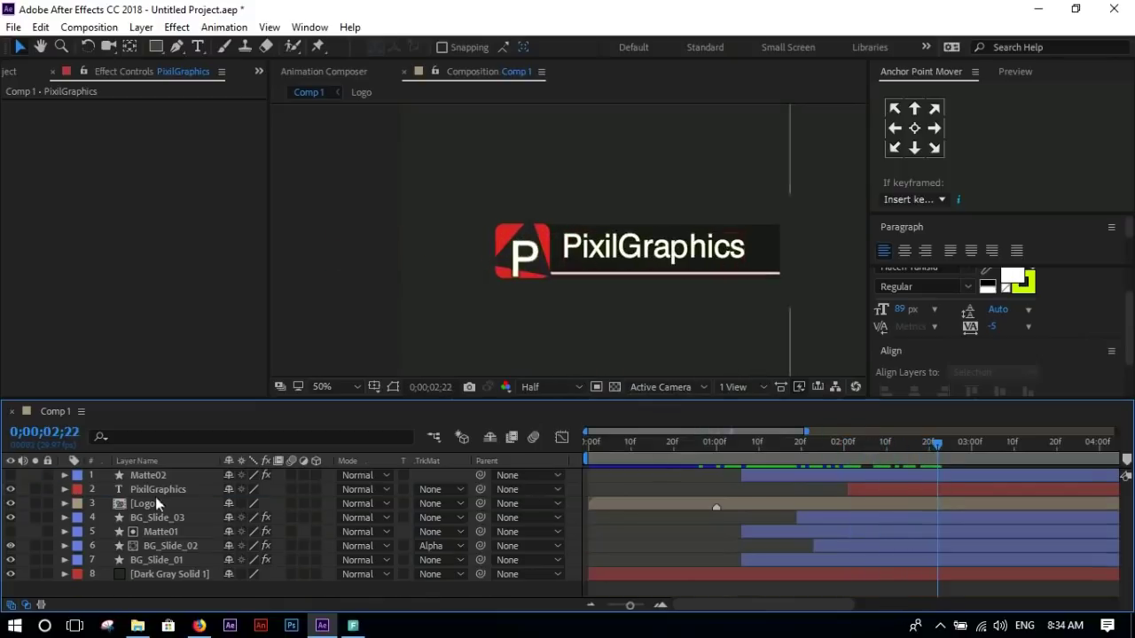
- Move Matte02 and PixilGraphics down the stack and set Matte02 as the text's alpha matte
click(158, 490)
shift+click(148, 475)
drag(148, 475, 163, 566)
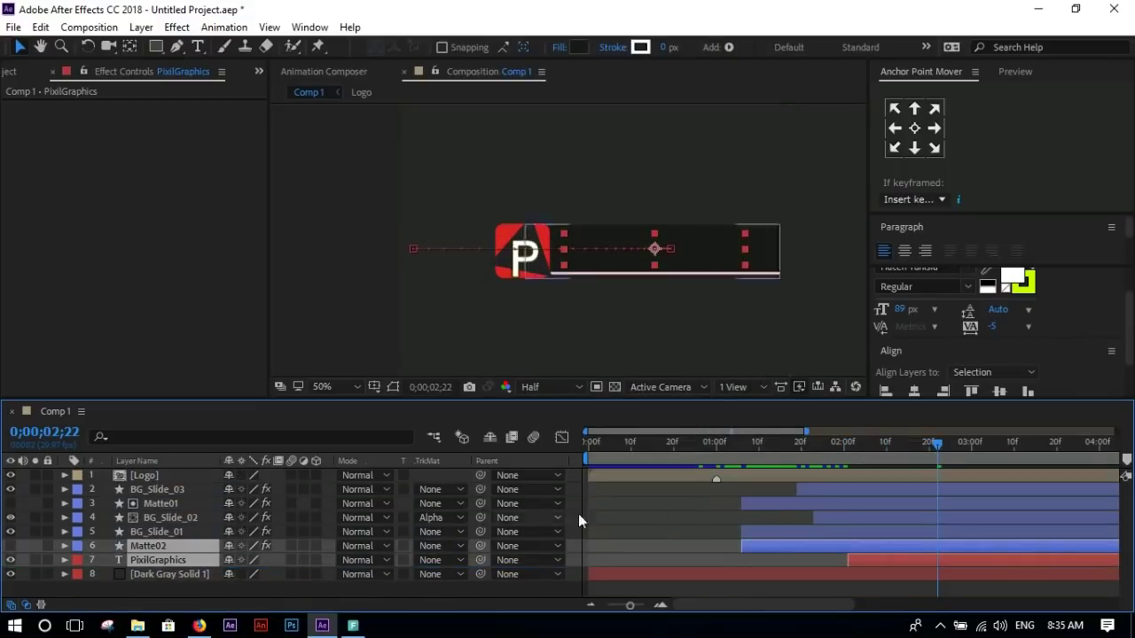
click(191, 560)
click(459, 561)
click(478, 488)
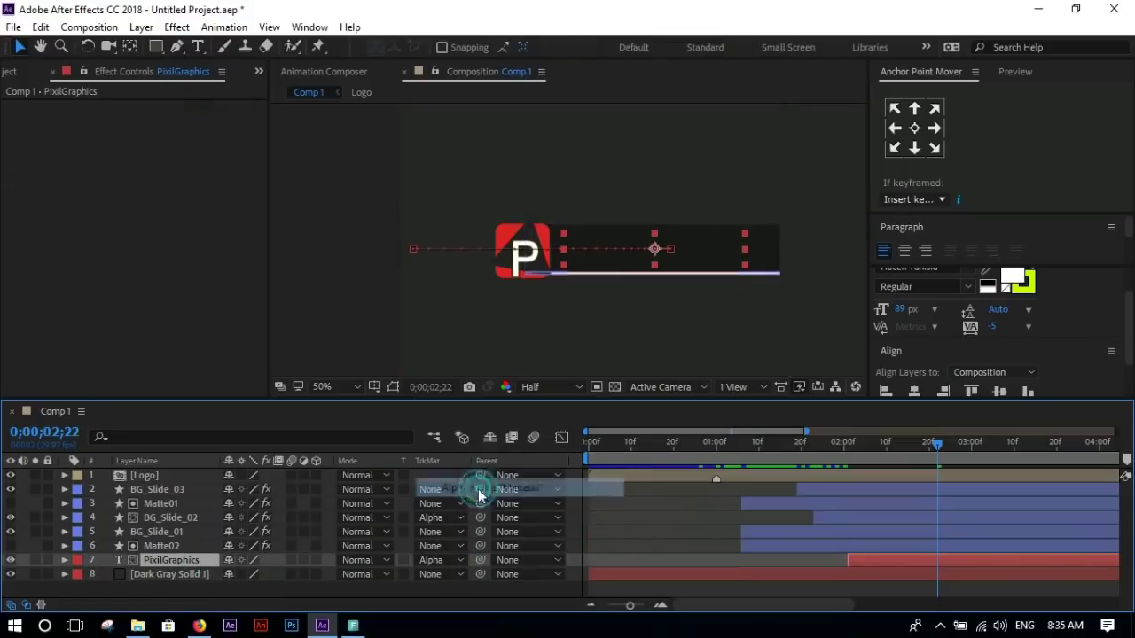
- Move Matte02 and the text up under BG_Slide_03, then check the reveal at 2;13
click(159, 533)
click(164, 560)
shift+click(164, 548)
drag(164, 548, 159, 502)
click(713, 526)
drag(846, 450, 925, 449)
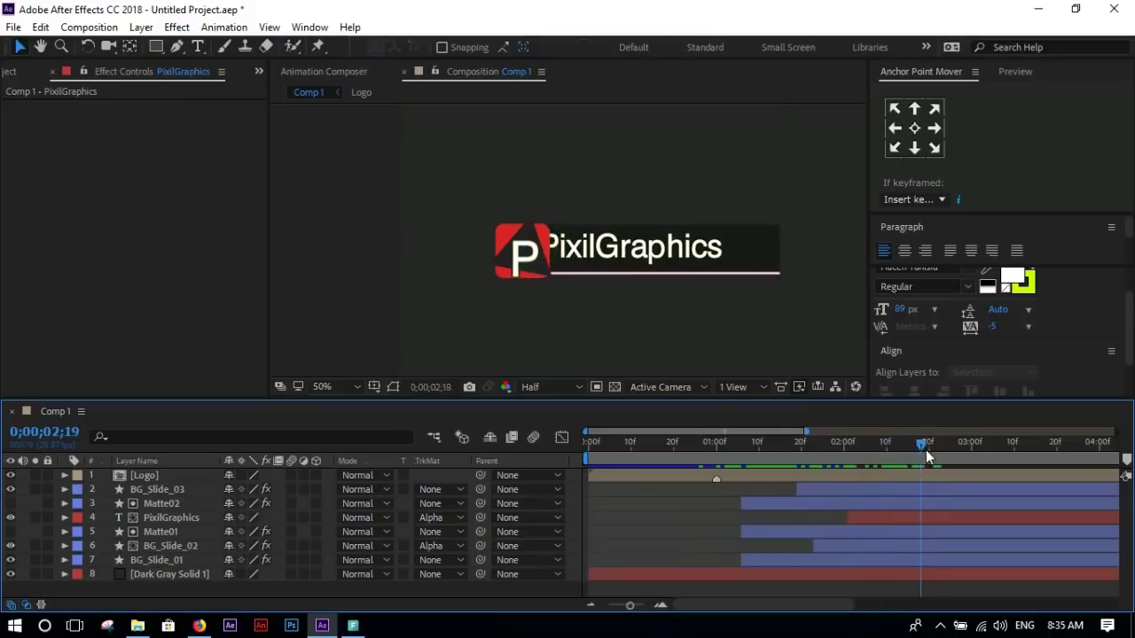
- Move the text's last Position keyframe later, to around 4;00
click(874, 516)
key(p)
drag(762, 605, 811, 605)
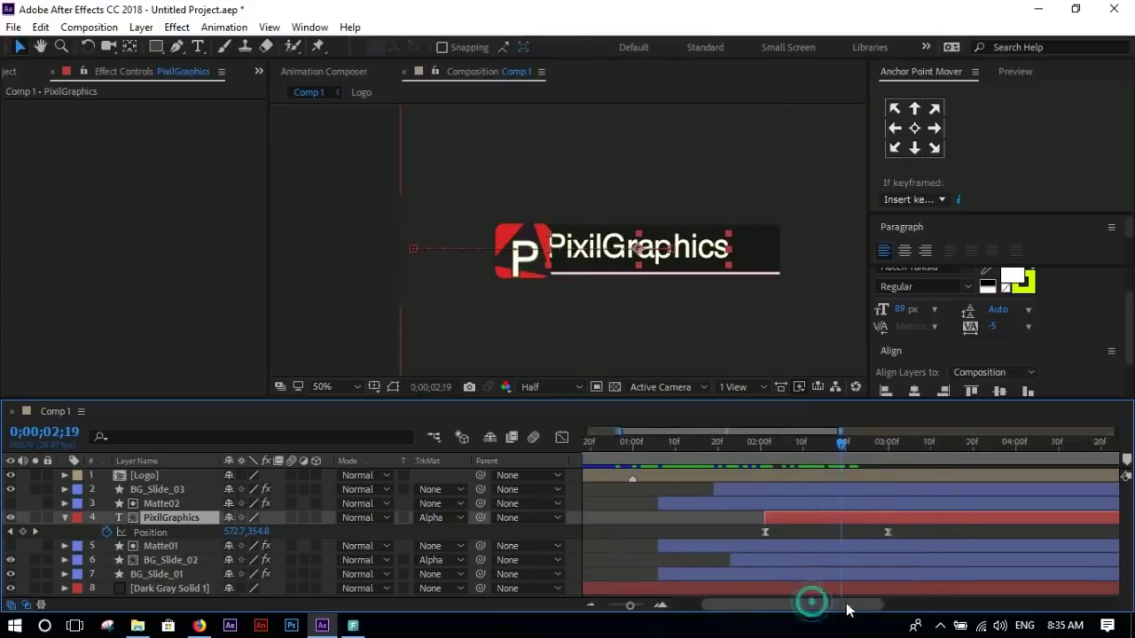
drag(831, 532, 973, 533)
click(744, 307)
- Preview the logo animation and return to the start
key(space)
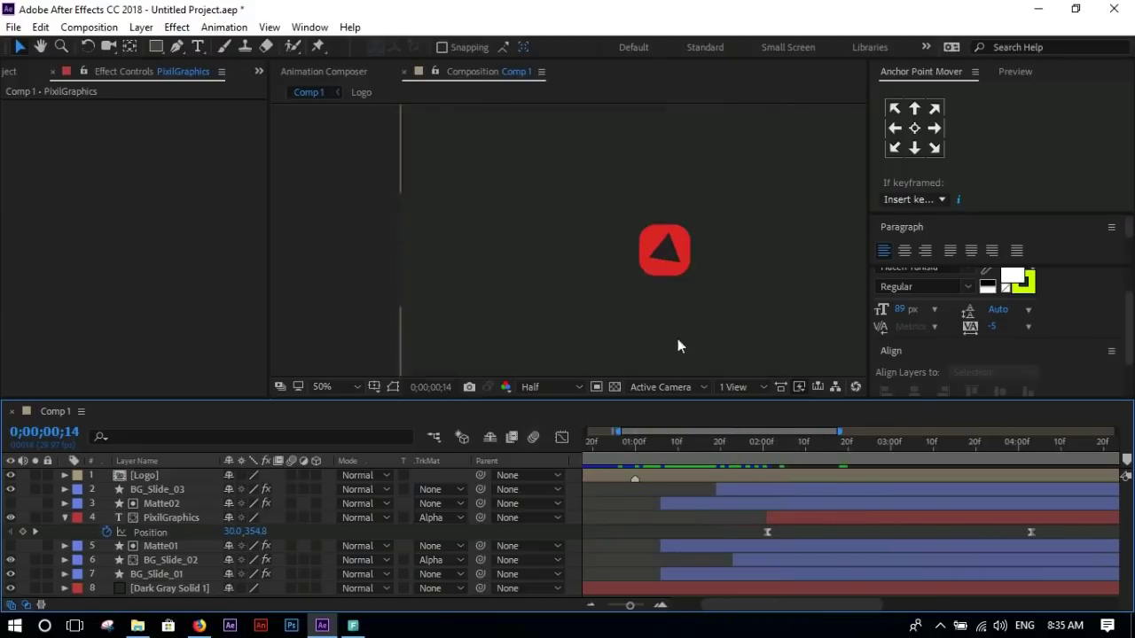
drag(751, 602, 724, 602)
key(Home)
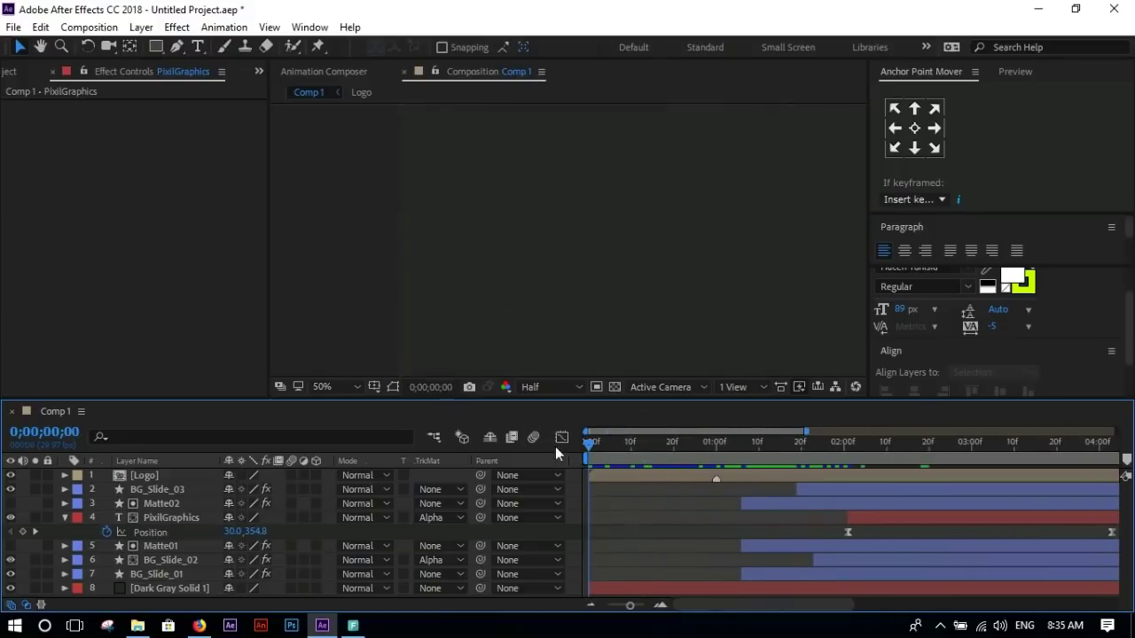
click(327, 387)
- Fit the whole composition in the viewer and play a preview
click(354, 88)
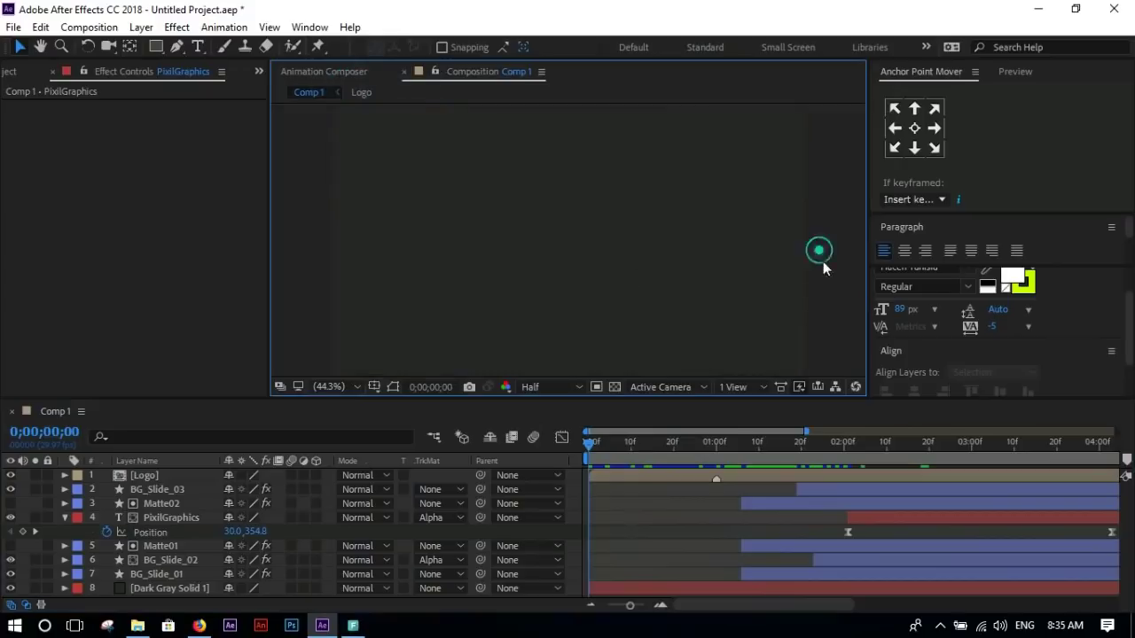
key(space)
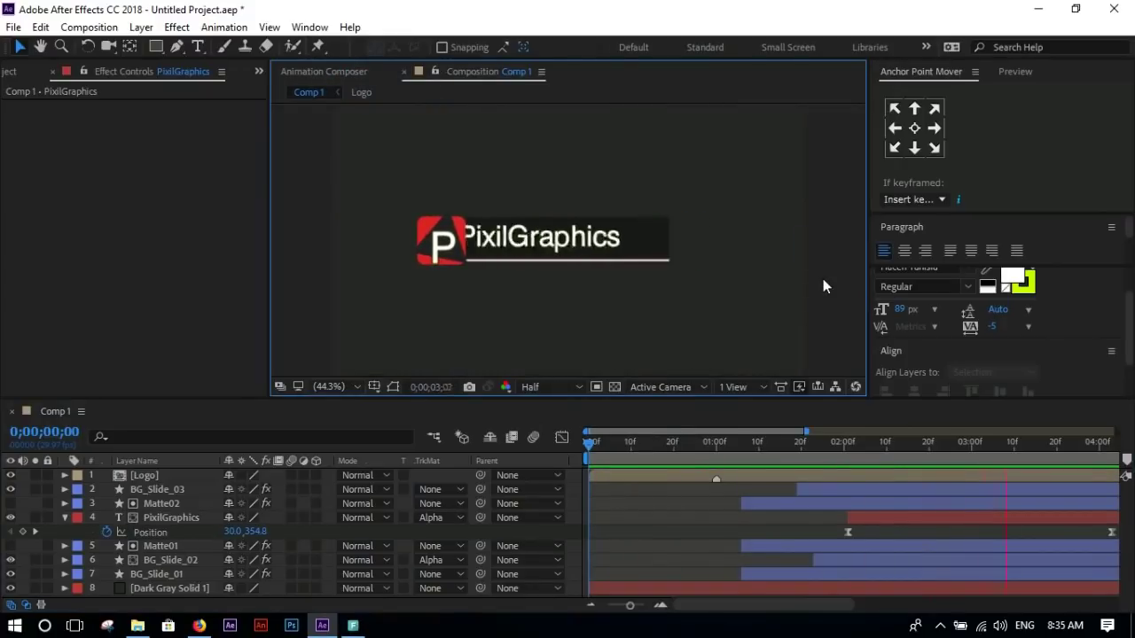
click(169, 518)
- Shift the text's end Position keyframe at 4;03 to 626.0, 354.8
key(u)
key(u)
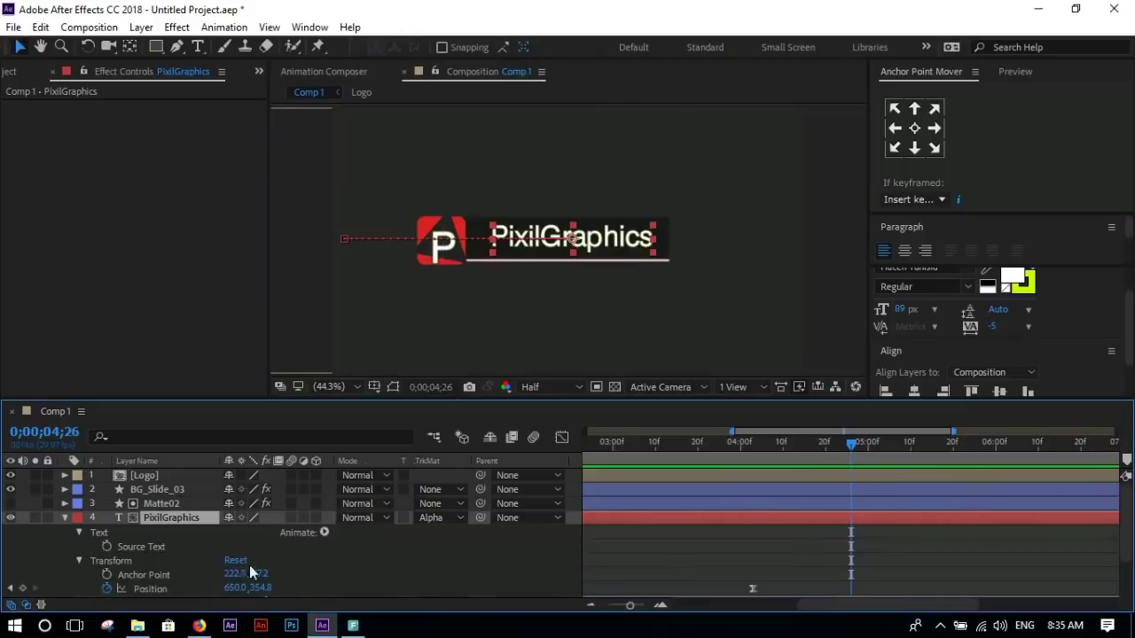
key(u)
click(11, 531)
drag(230, 531, 223, 531)
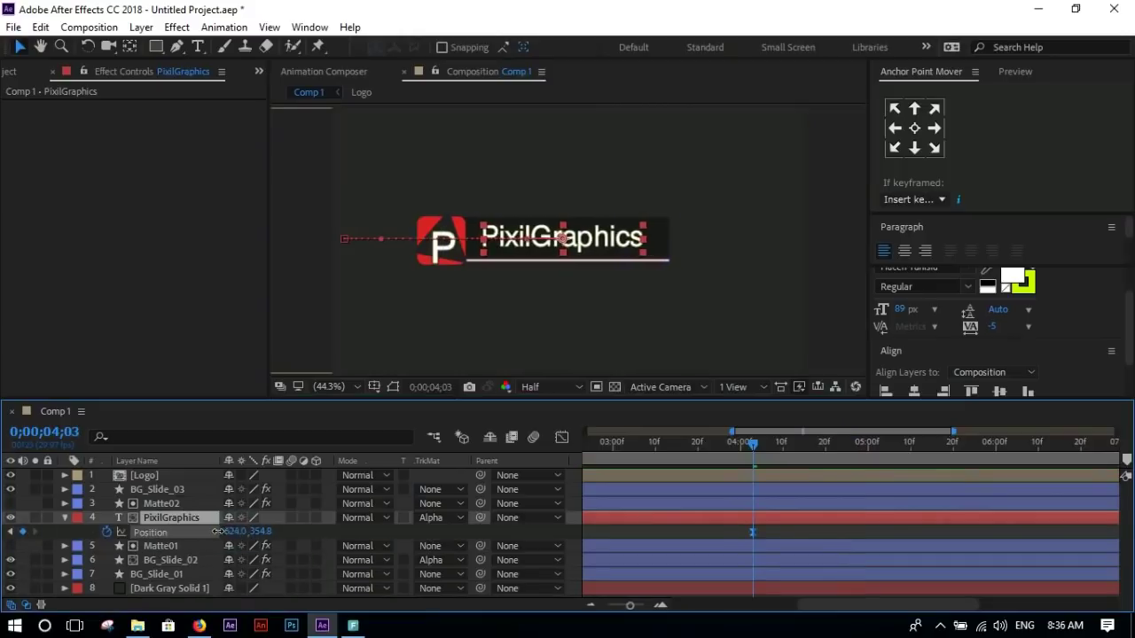
- Select all logo layers, 1–7, above the dark gray background
click(800, 330)
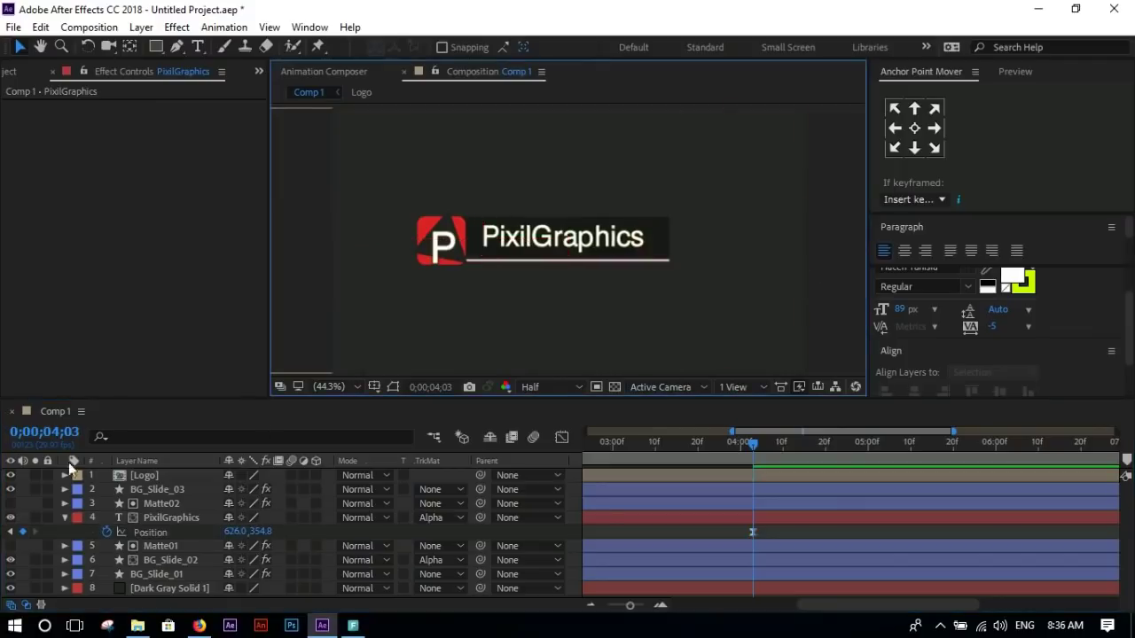
click(63, 517)
click(151, 559)
shift+click(184, 475)
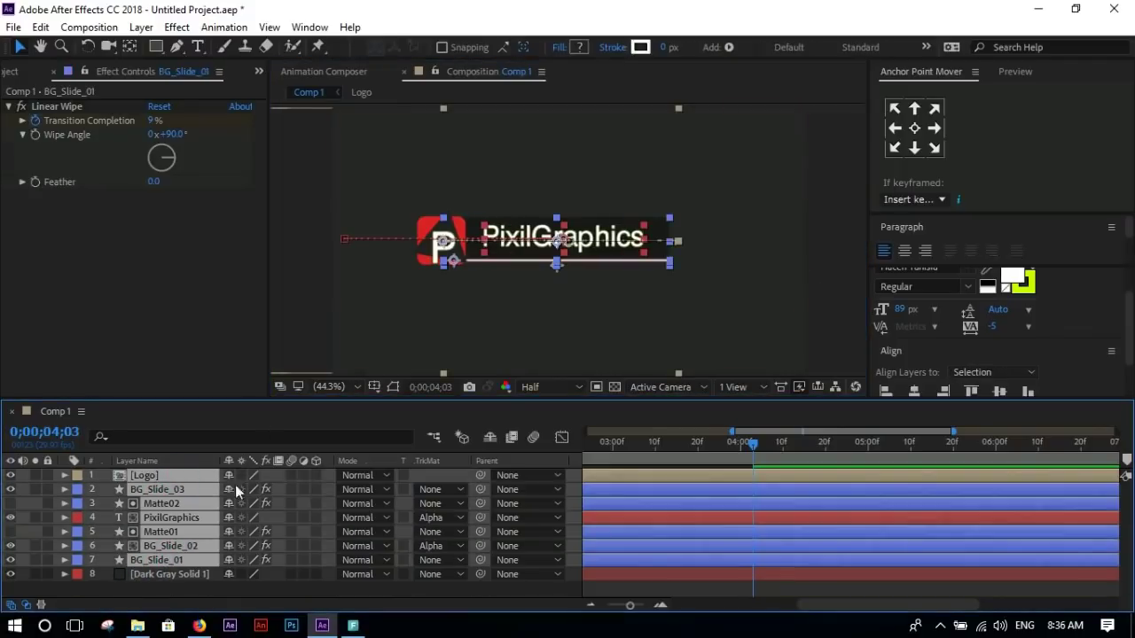
- Precompose the selected logo layers into a new composition named LogoA_0
click(580, 295)
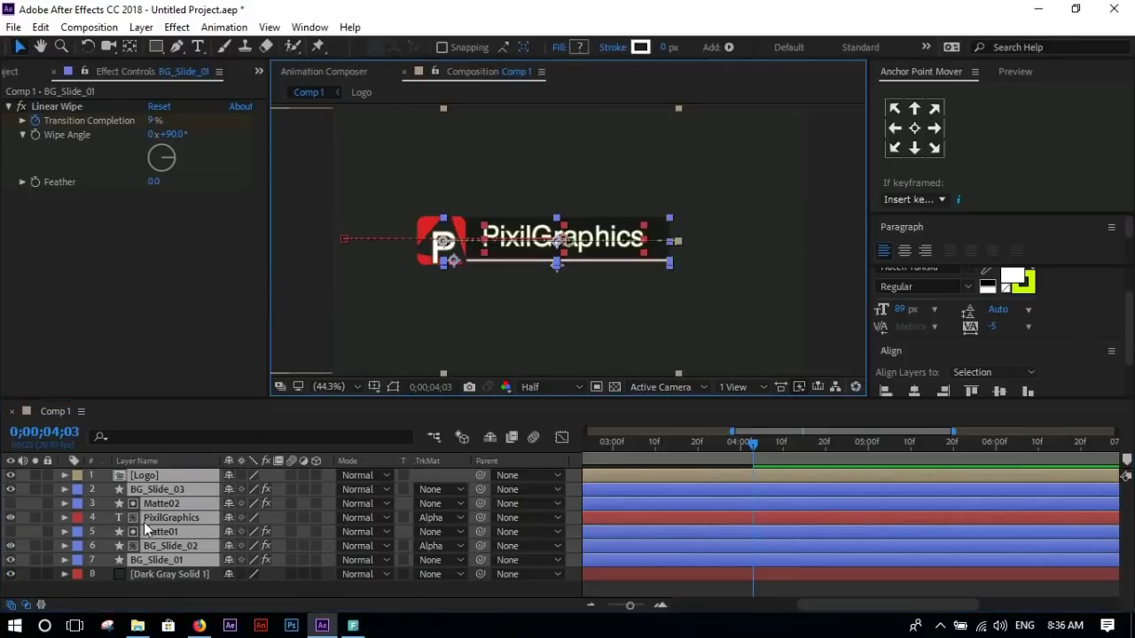
key(ctrl+shift+c)
text(LogoA)
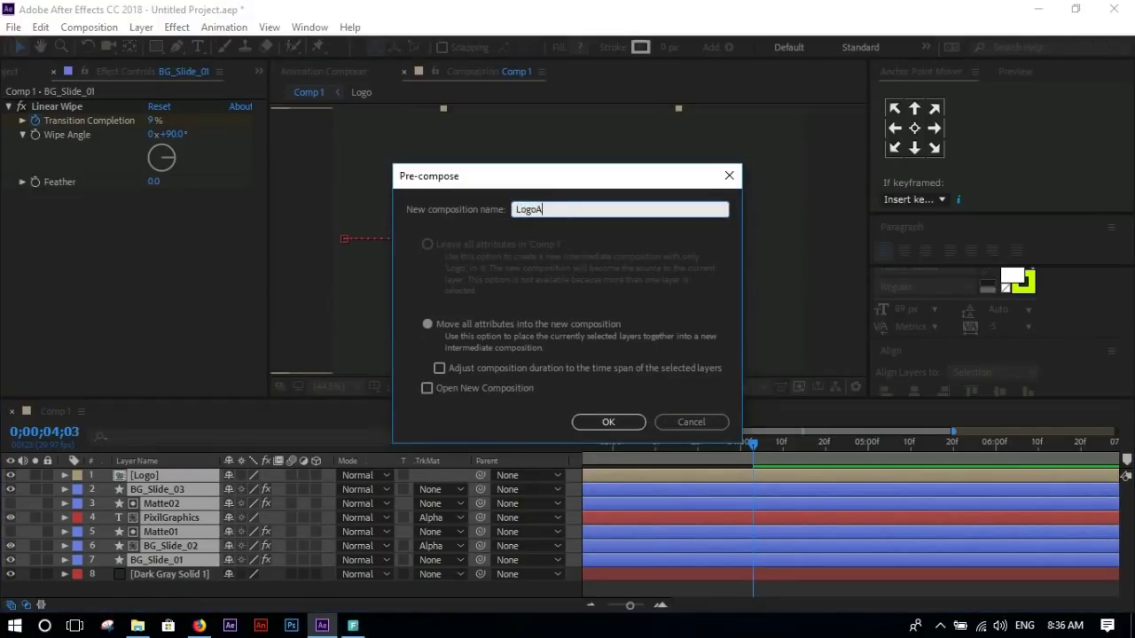
text(_0)
key(Return)
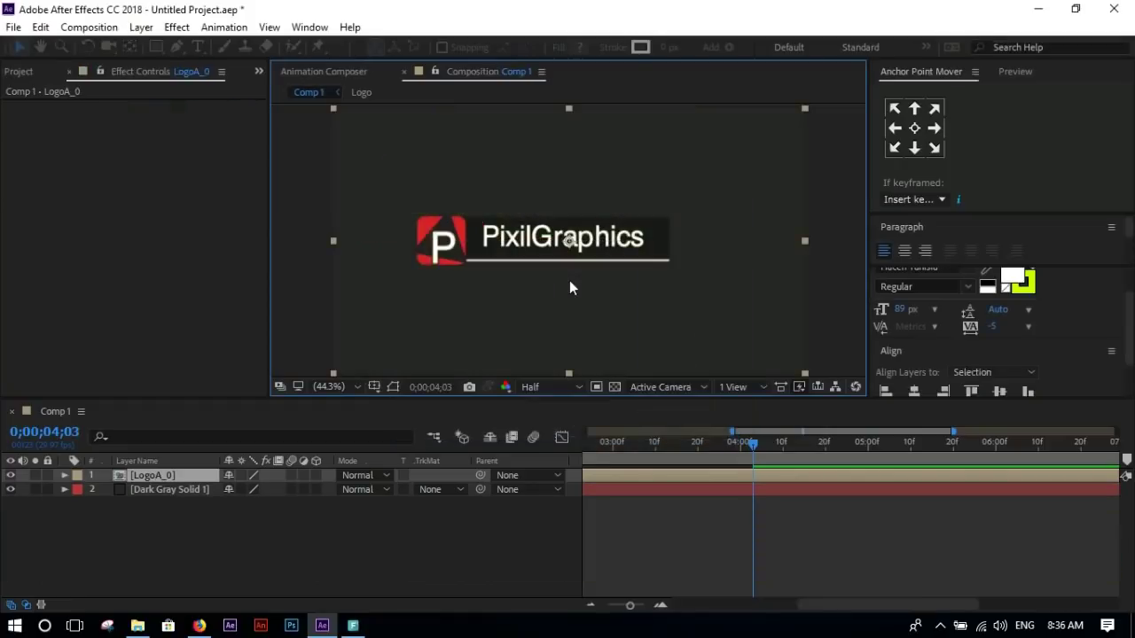
- Zoom the timeline out to 10 seconds, set the viewer to 100%, rewind, and preview the precomposed animation
mouse_move(755, 450)
mouse_down()
mouse_move(549, 450)
mouse_move(766, 443)
mouse_up()
key(minus)
drag(492, 249, 445, 315)
click(298, 142)
click(346, 386)
click(362, 104)
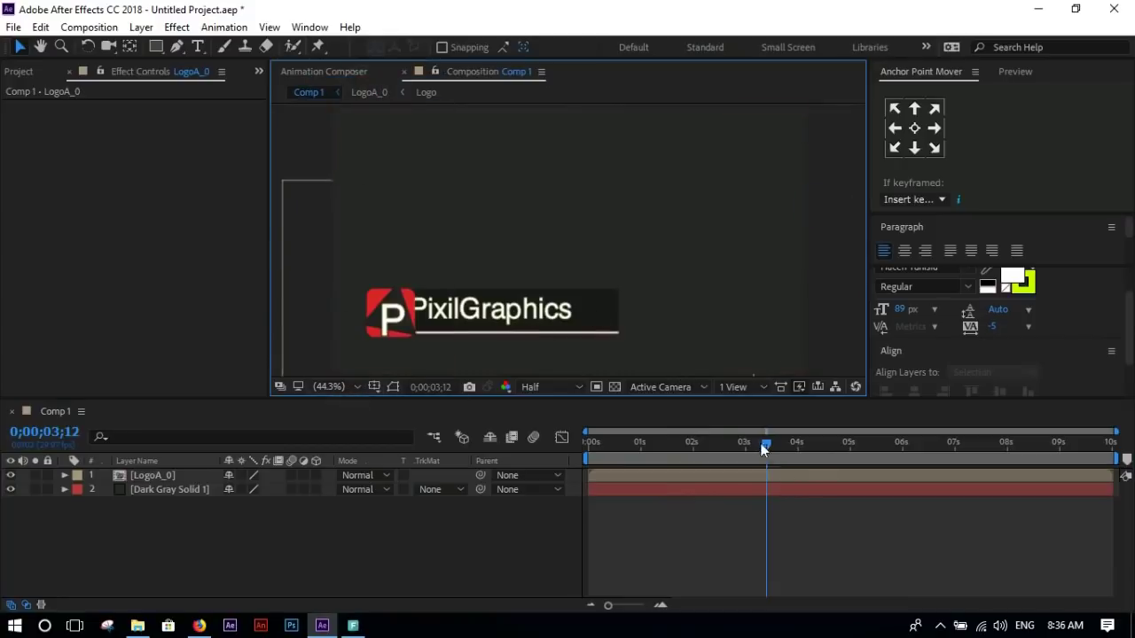
drag(764, 445, 574, 448)
click(831, 264)
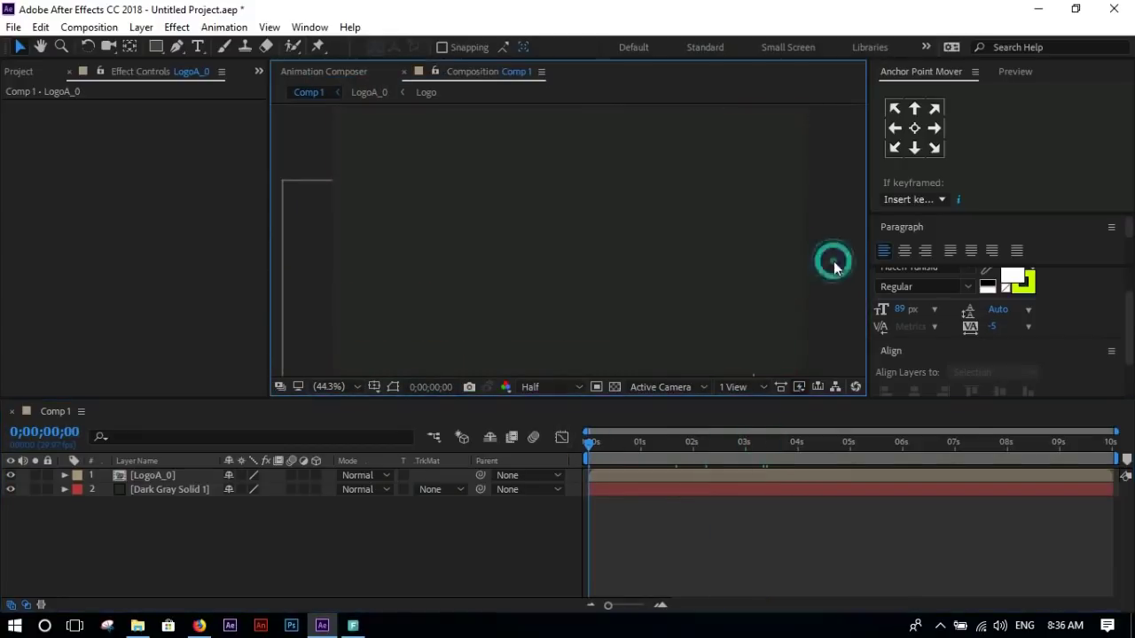
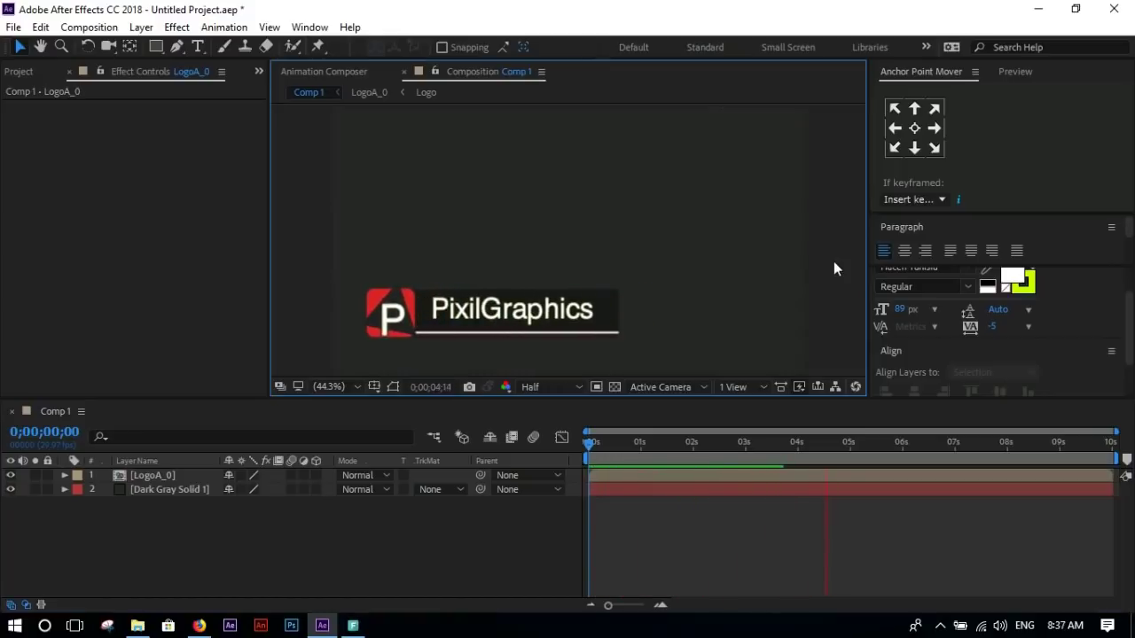
- Stop the preview at 0;00;06;19, end the work area there, and replay from the start
key(space)
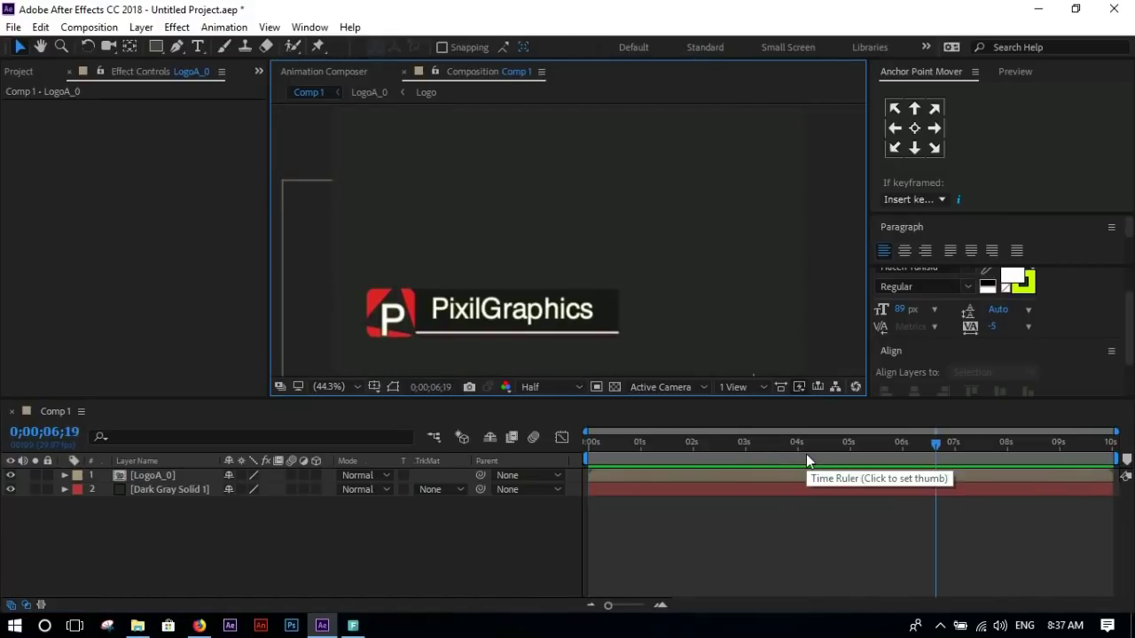
key(n)
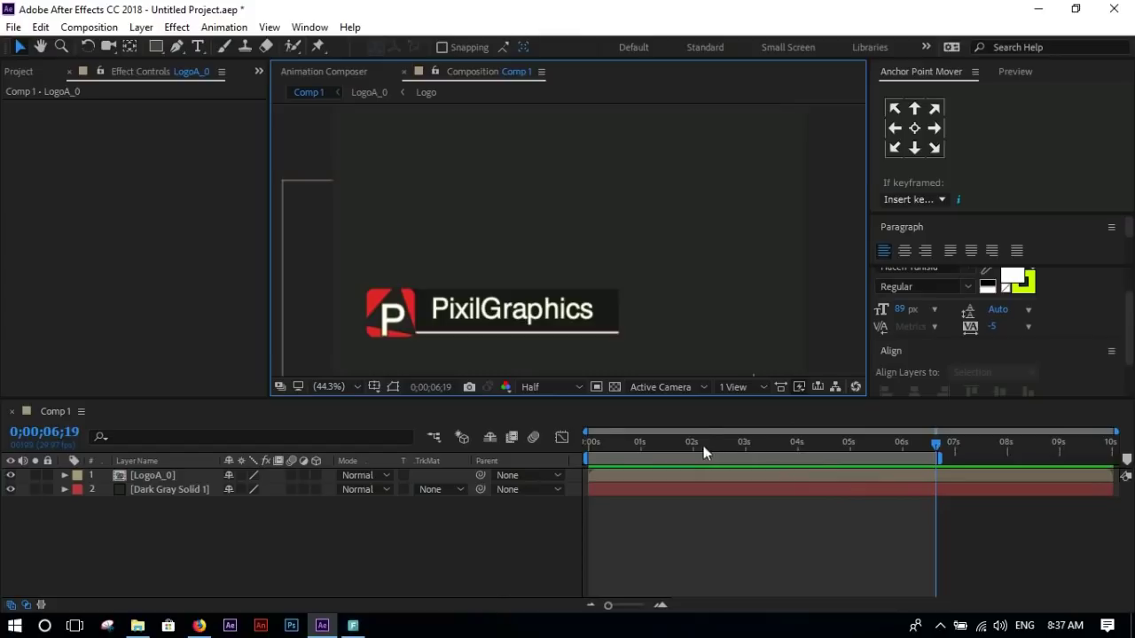
click(689, 443)
key(space)
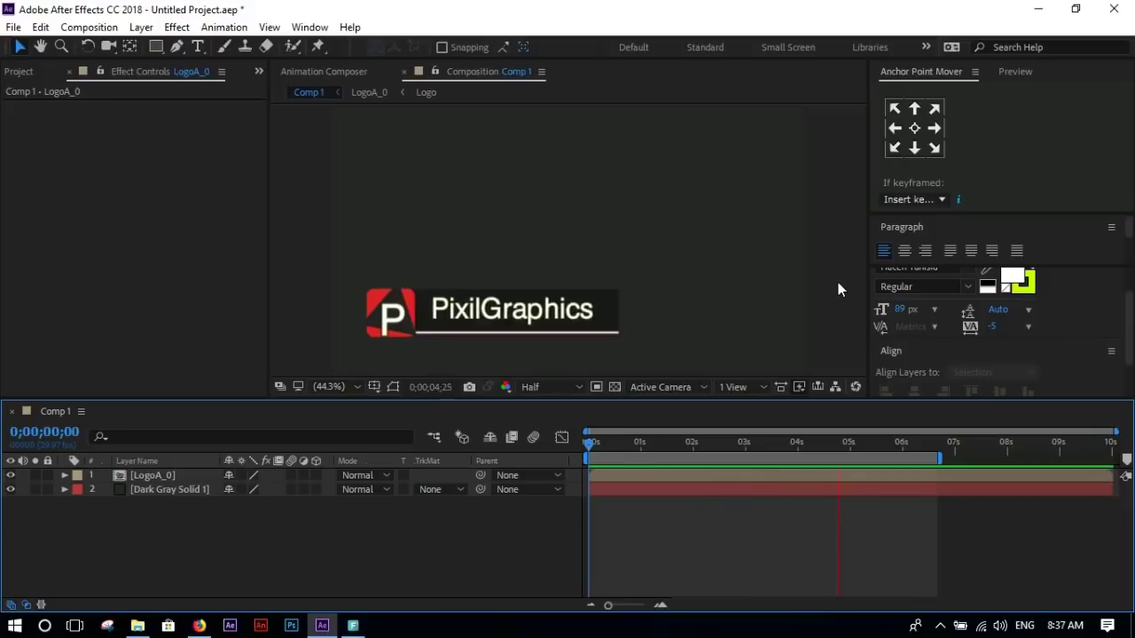
- Stop the preview and open the LogoA_0 precomp for editing
key(space)
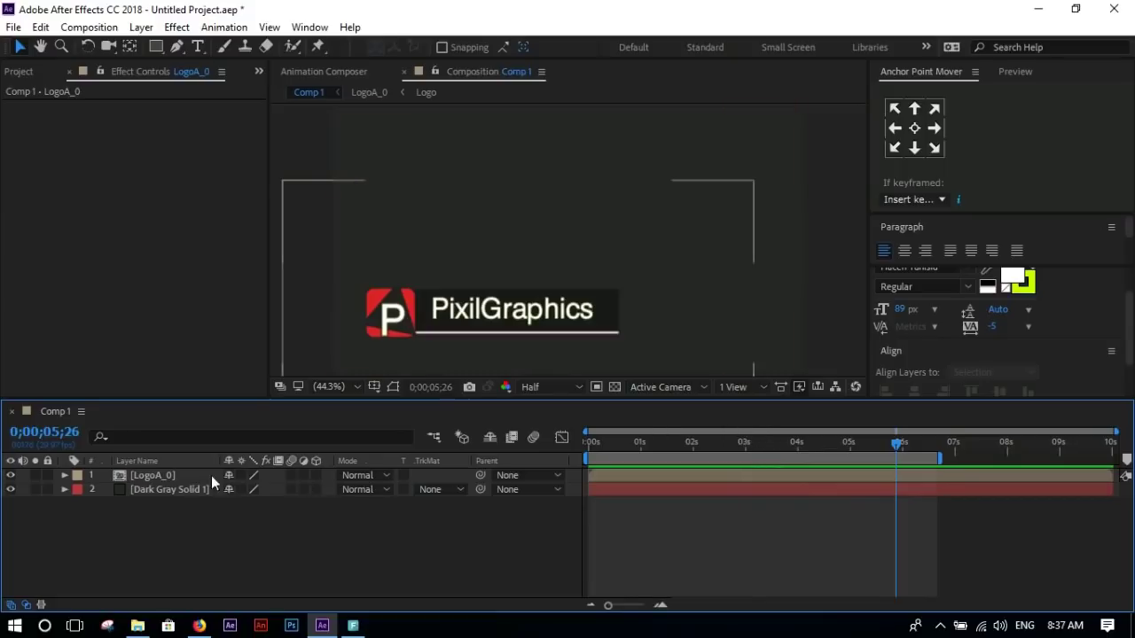
click(161, 474)
double_click(161, 473)
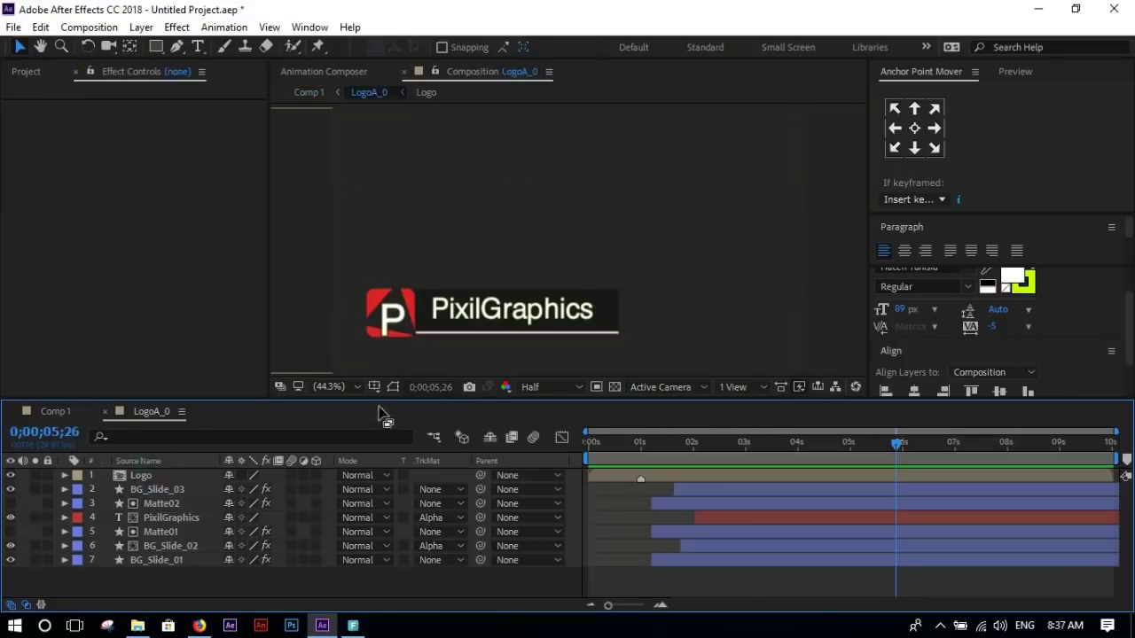
- Scale the PixilGraphics text to 85% and widen its tracking to 63
click(741, 518)
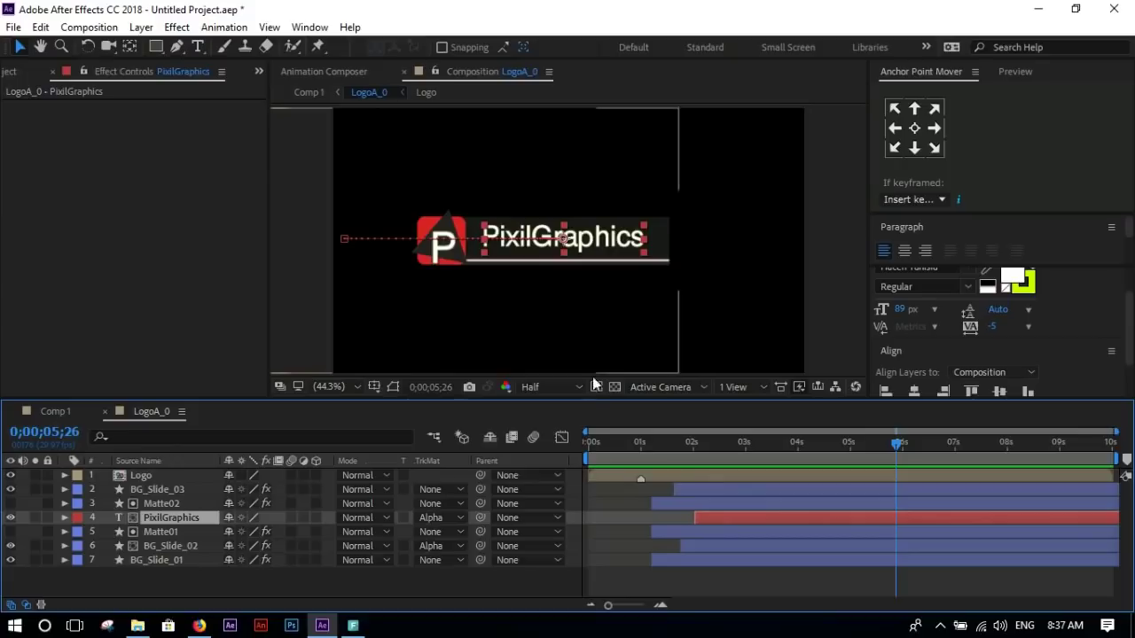
key(s)
drag(275, 532, 264, 531)
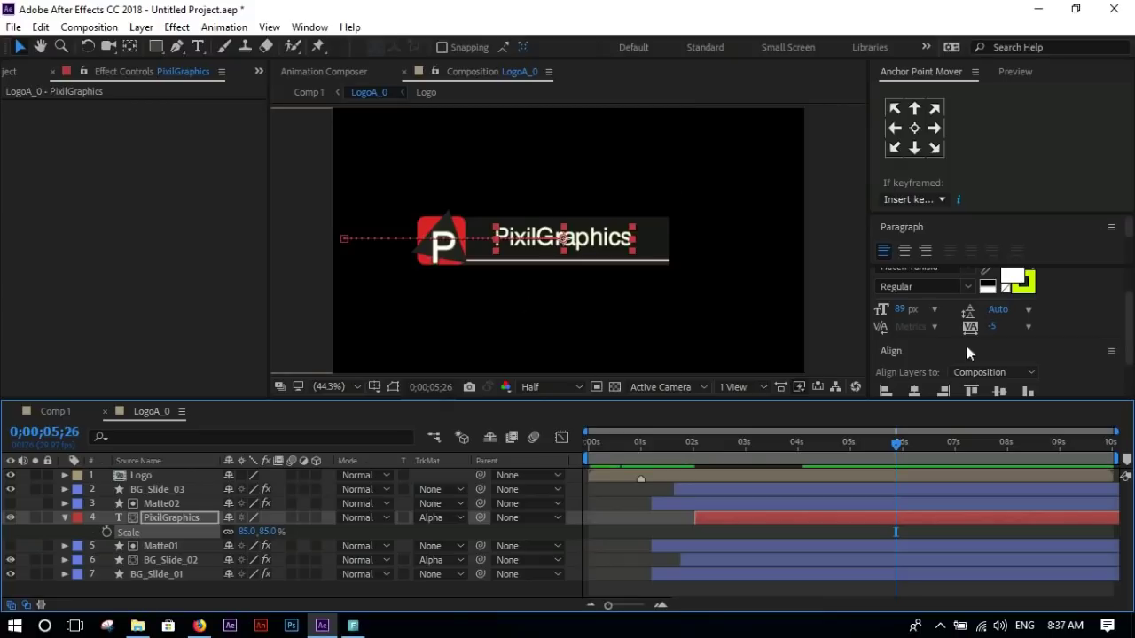
drag(989, 328, 1050, 327)
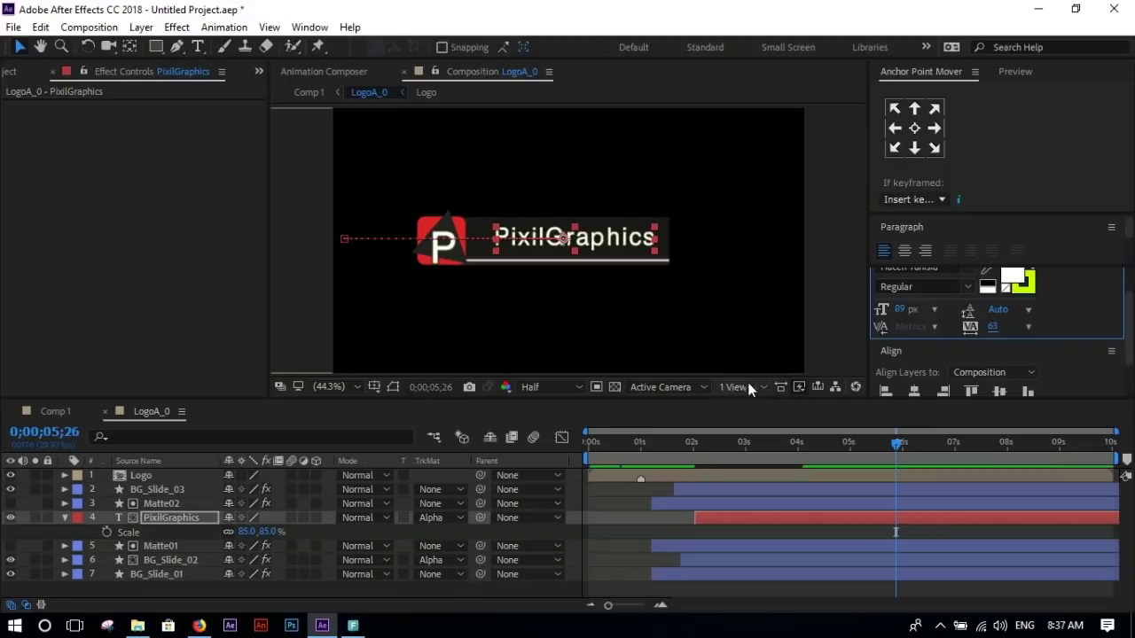
- Shift the text's 4;03 Position keyframe left to 608.0, 354.8
click(840, 527)
key(p)
drag(882, 448, 807, 447)
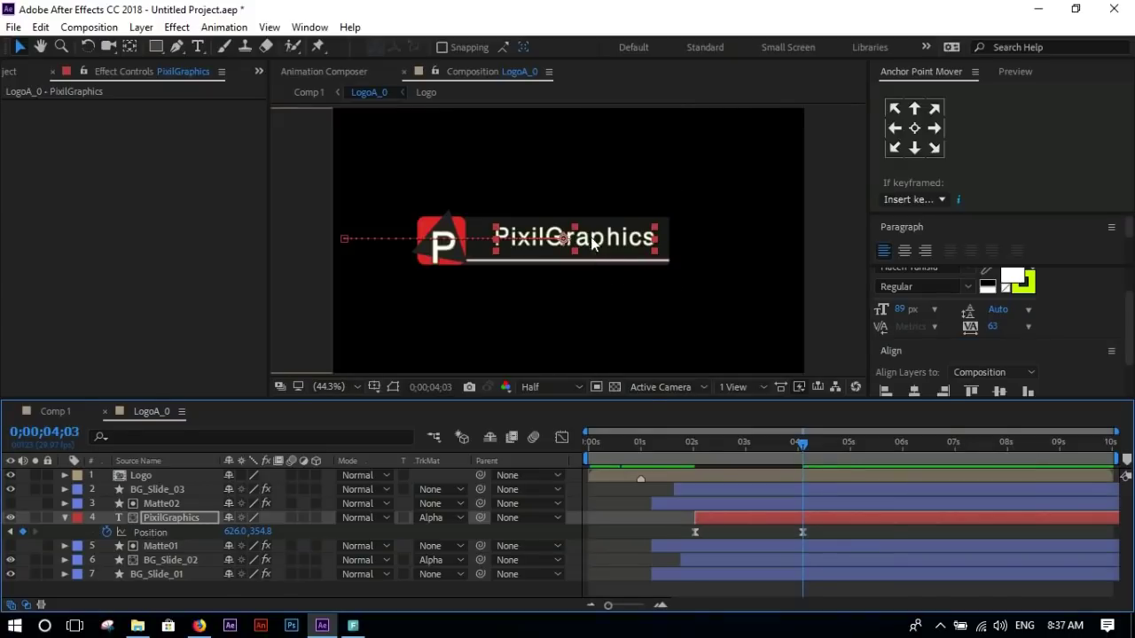
drag(565, 241, 558, 242)
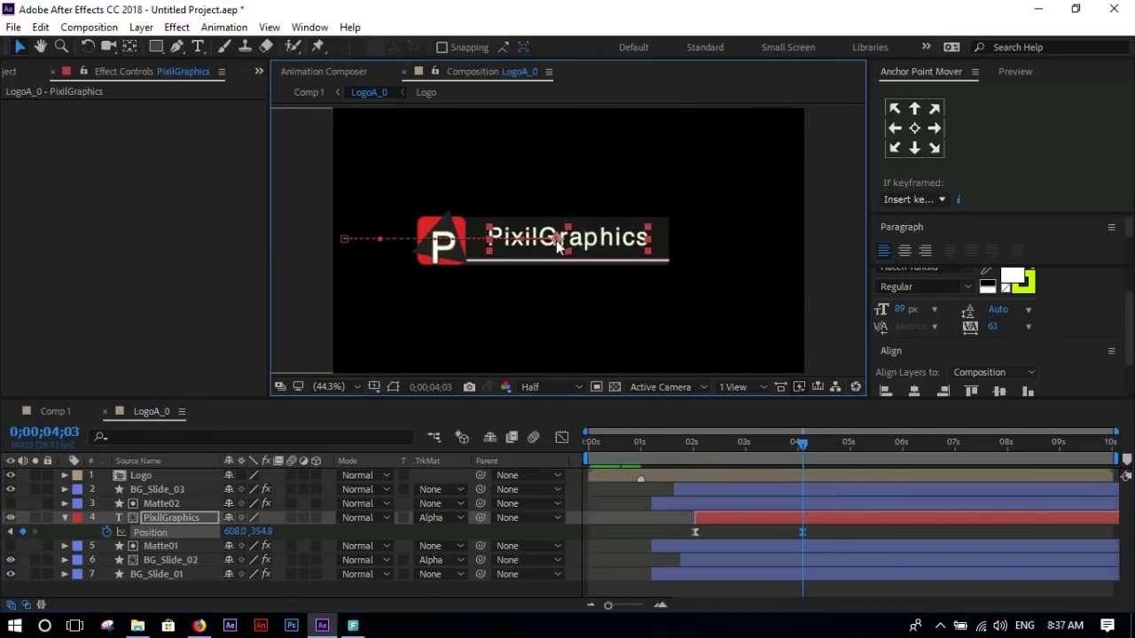
click(816, 288)
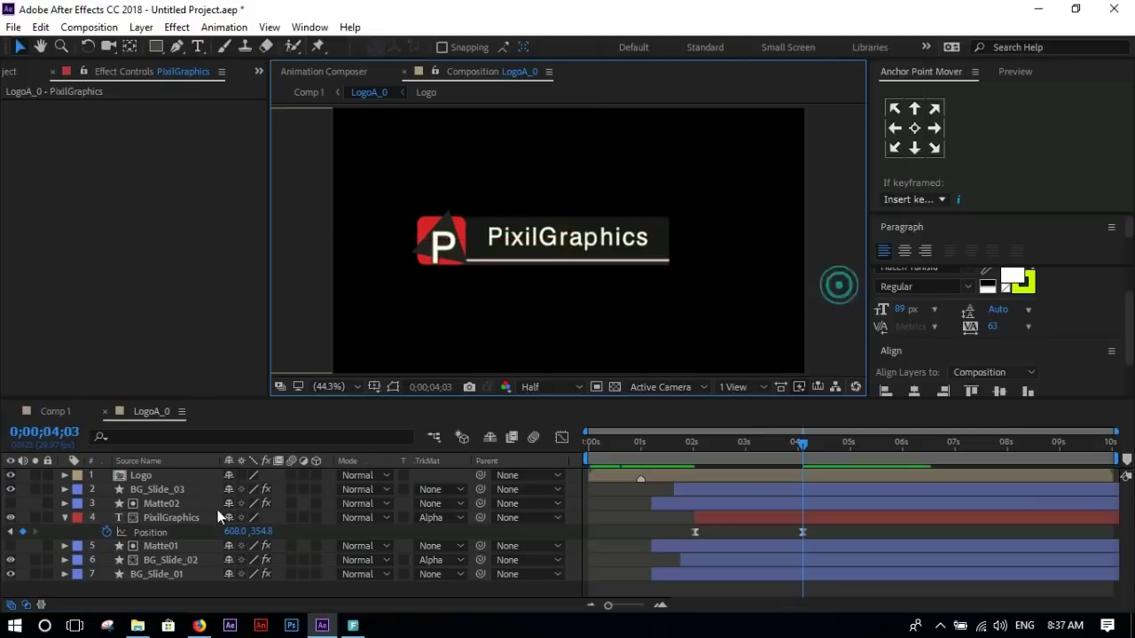
- Change the BG_Slide_03 underline fill to bright blue 0060FF, then return to Comp 1
click(64, 517)
click(157, 491)
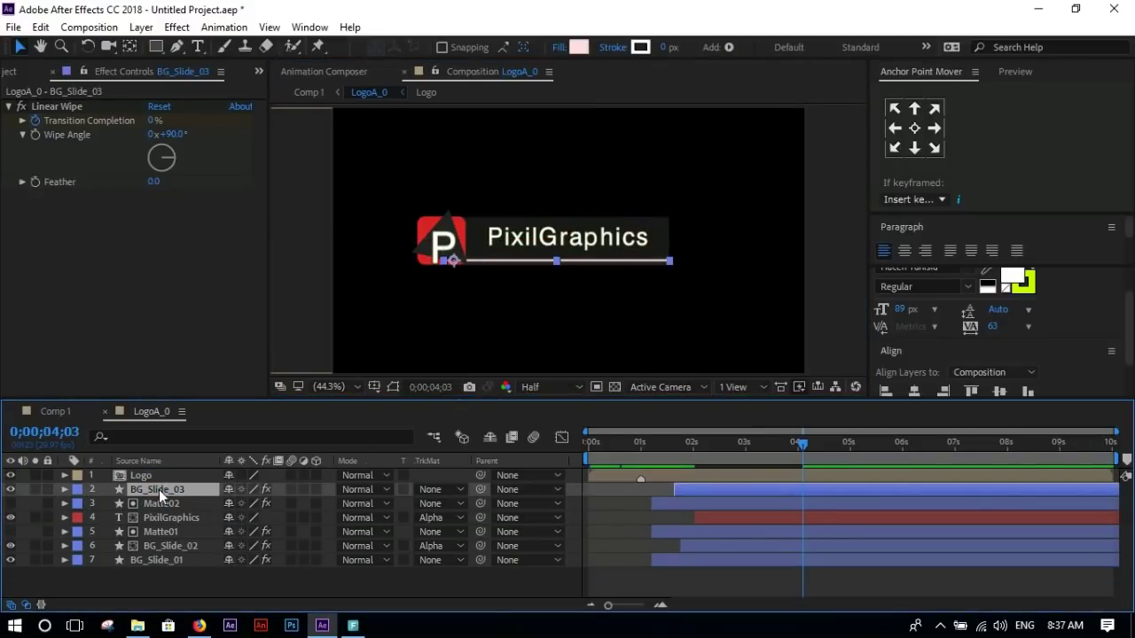
click(578, 47)
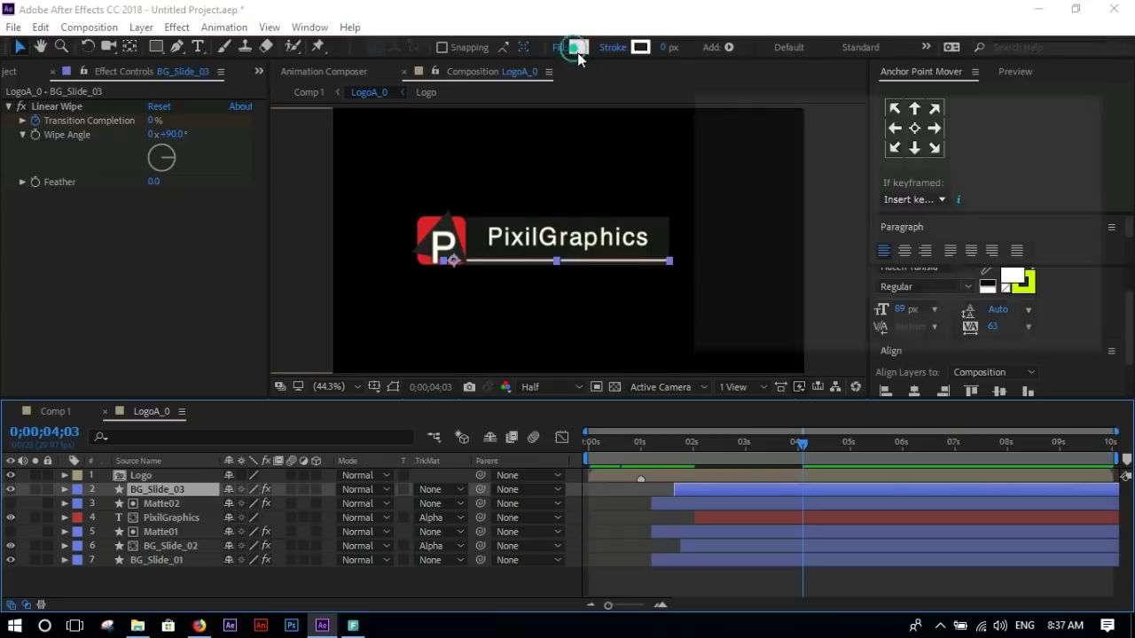
drag(929, 266, 932, 218)
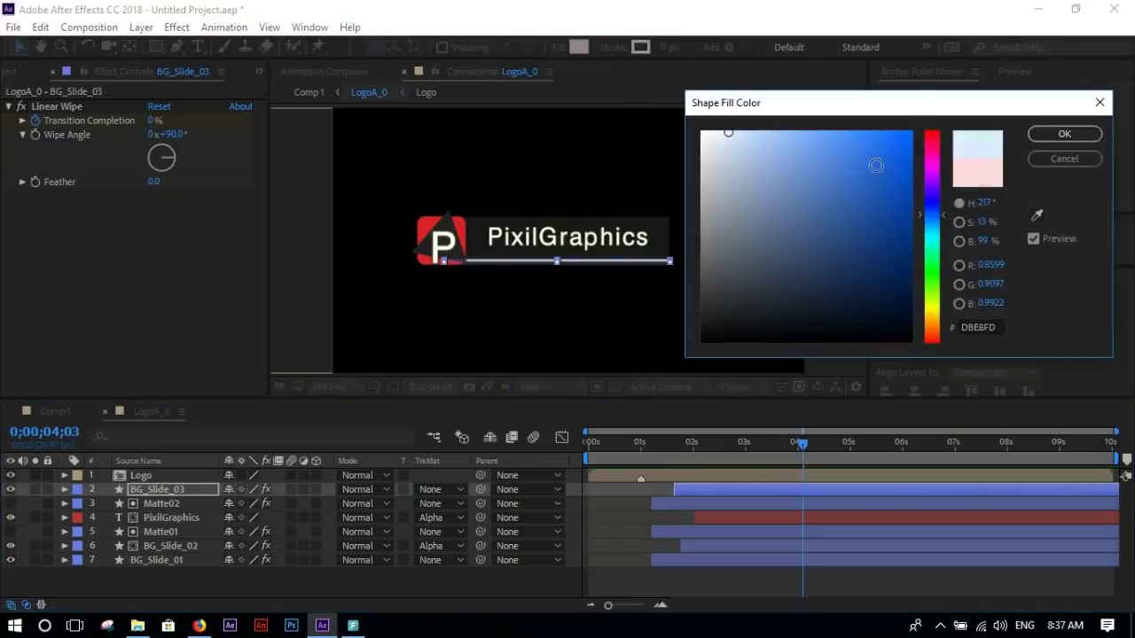
drag(874, 165, 922, 101)
click(1064, 134)
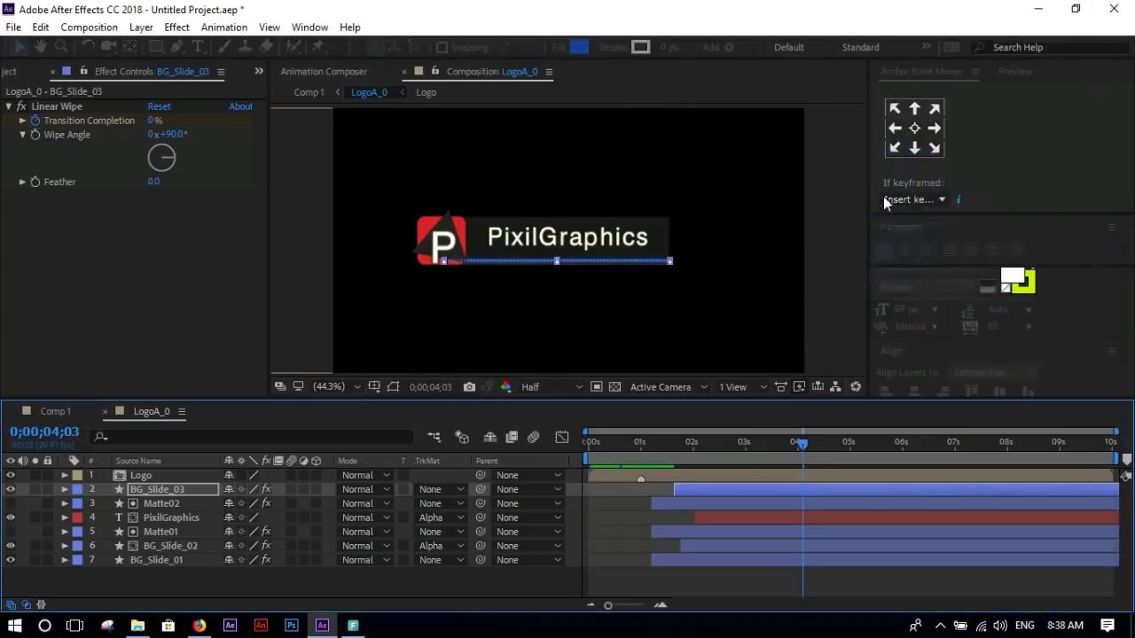
click(656, 302)
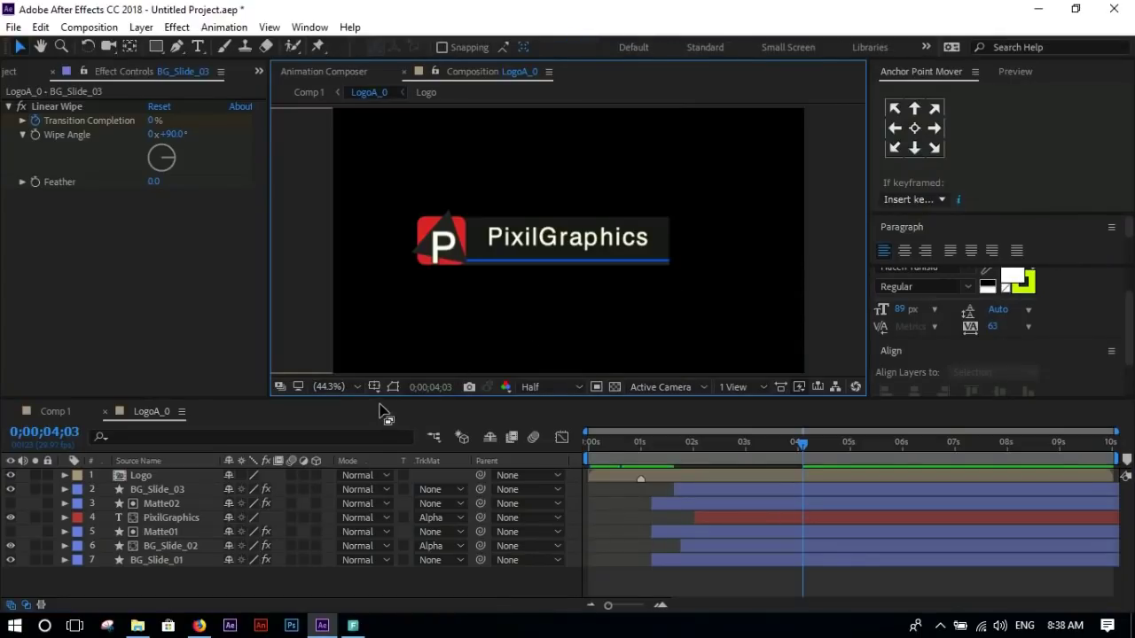
click(62, 411)
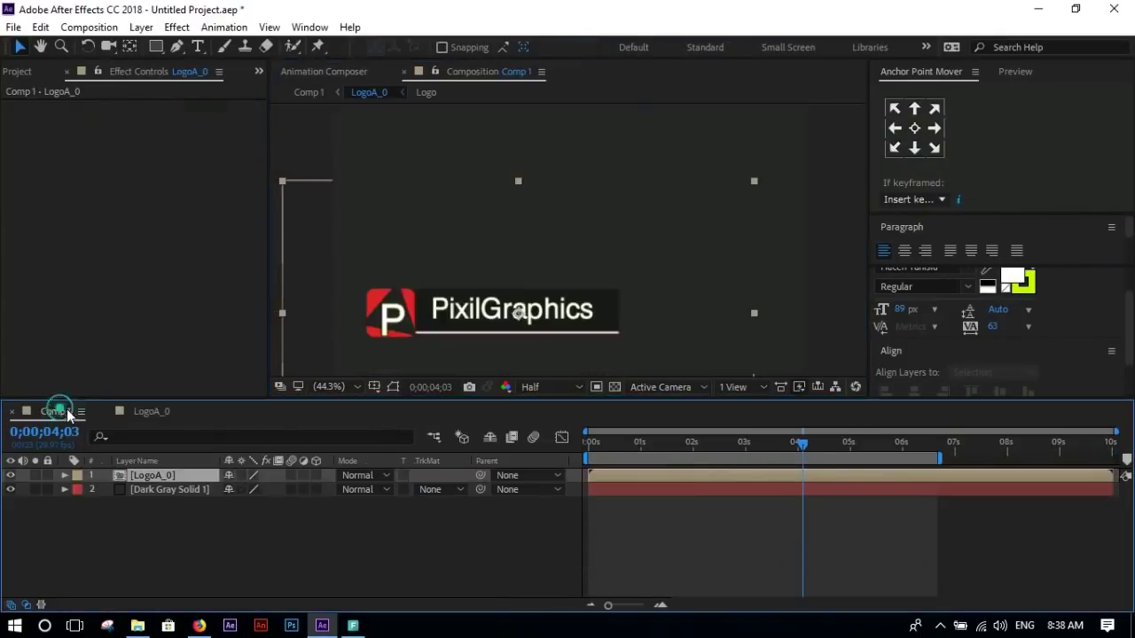
- Scale the LogoA_0 layer to 80% and move it down and to the left
key(s)
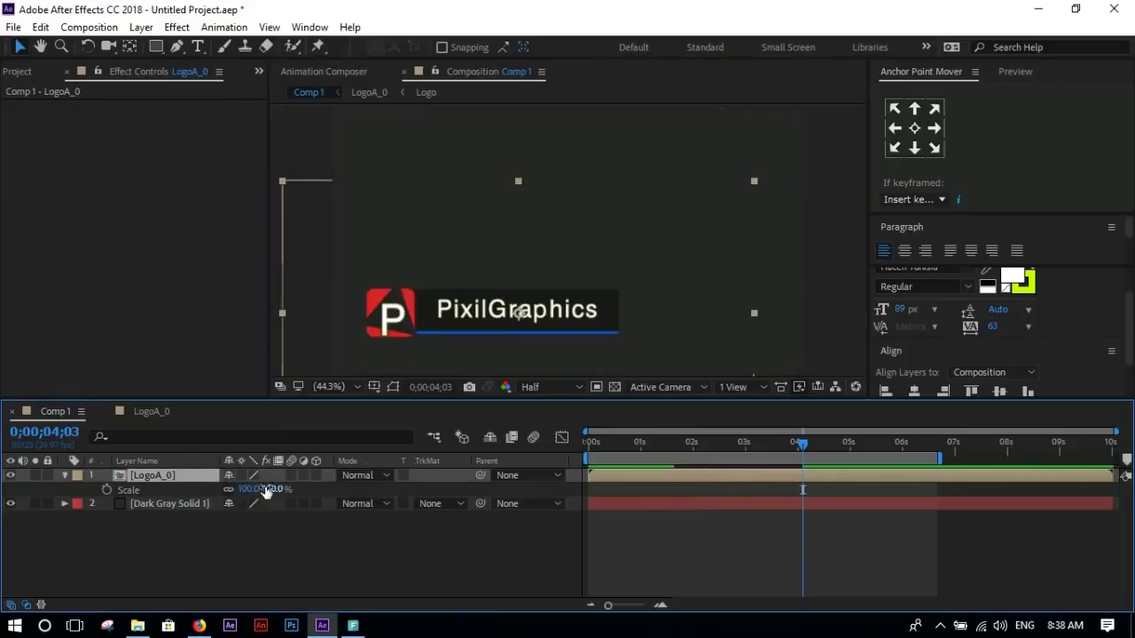
mouse_move(264, 489)
mouse_down()
mouse_move(249, 489)
mouse_move(264, 489)
mouse_up()
click(20, 46)
drag(537, 322, 493, 336)
click(296, 195)
- Rewind Comp 1 to the start and preview the logo reveal
click(672, 537)
drag(801, 442, 557, 445)
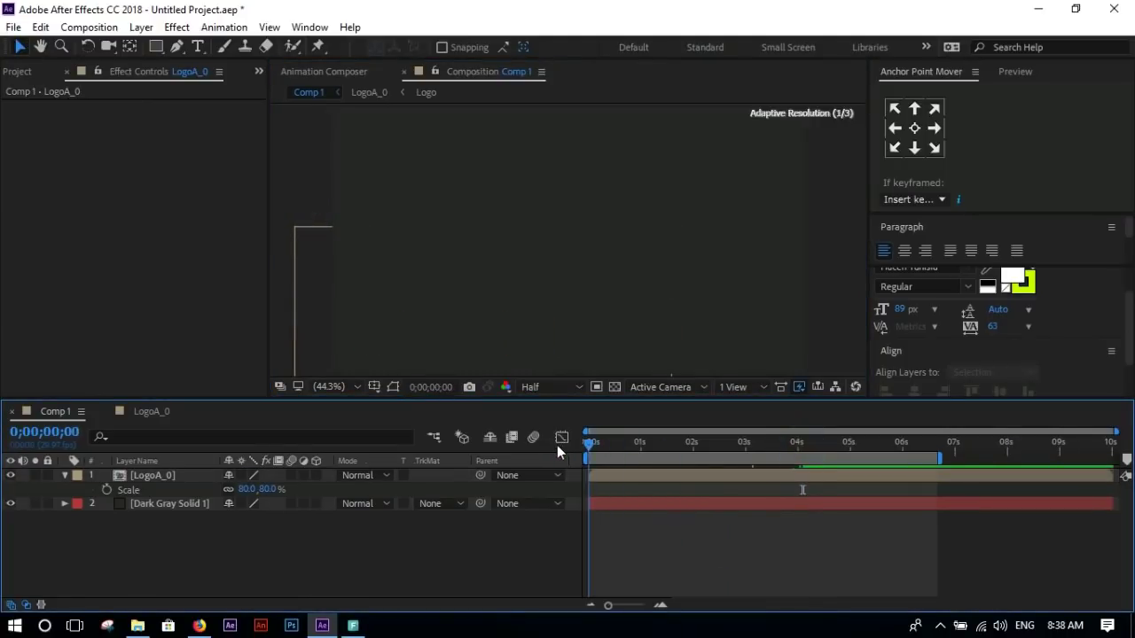
click(849, 292)
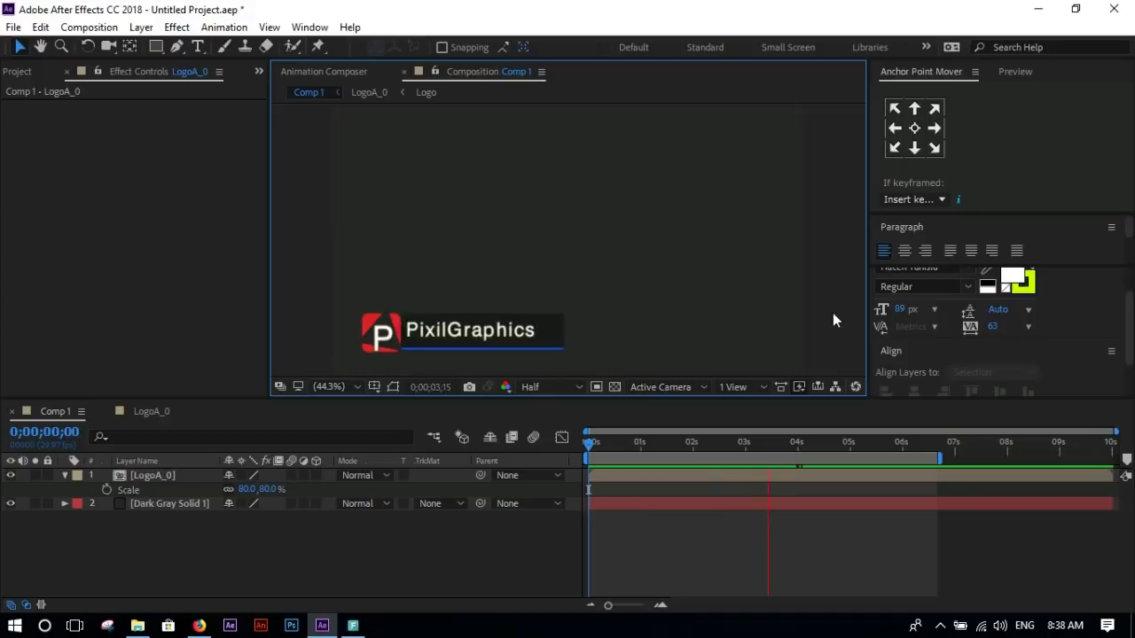
key(space)
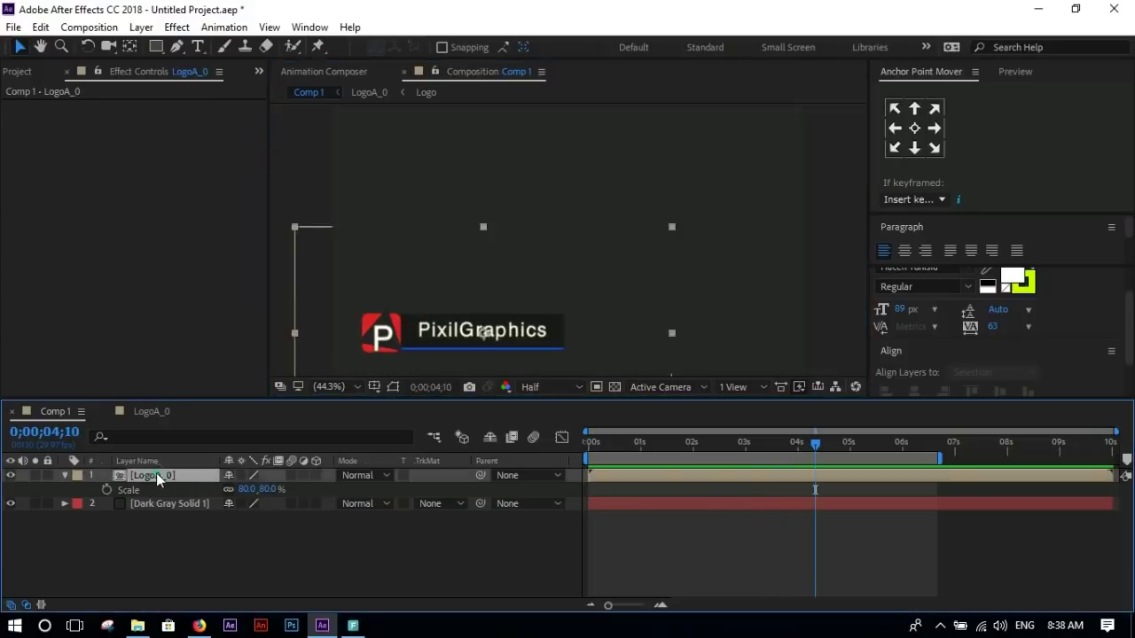
- Inside LogoA_0, turn on the Motion Blur switch for all seven layers
double_click(156, 474)
click(163, 562)
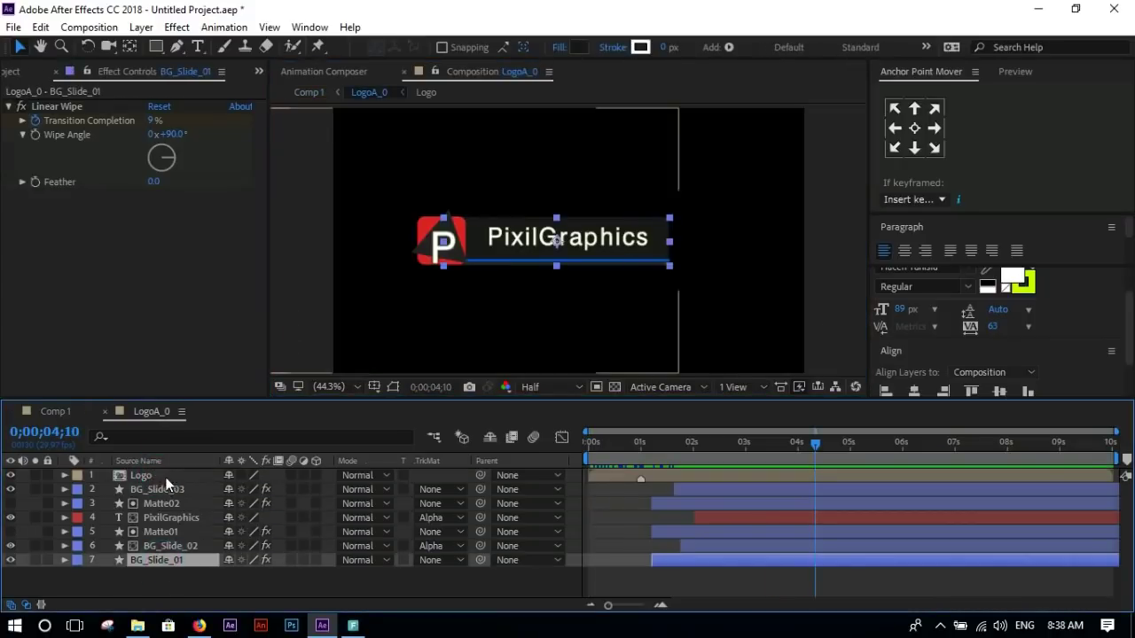
shift+click(165, 477)
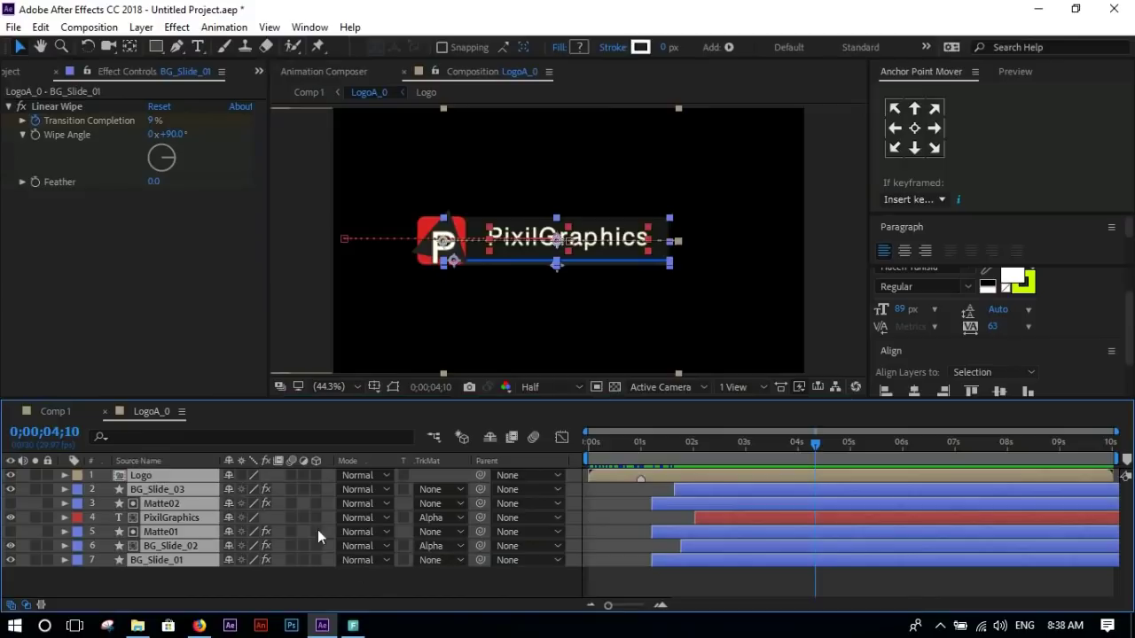
click(291, 476)
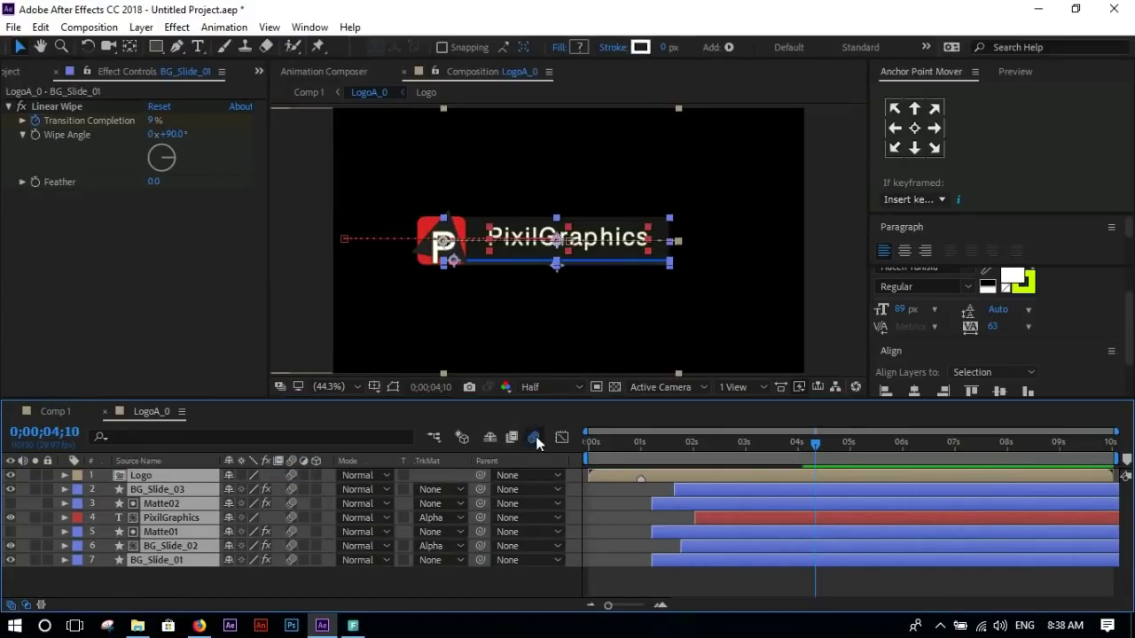
- Enable motion blur rendering in Comp 1 and preview the result
click(67, 411)
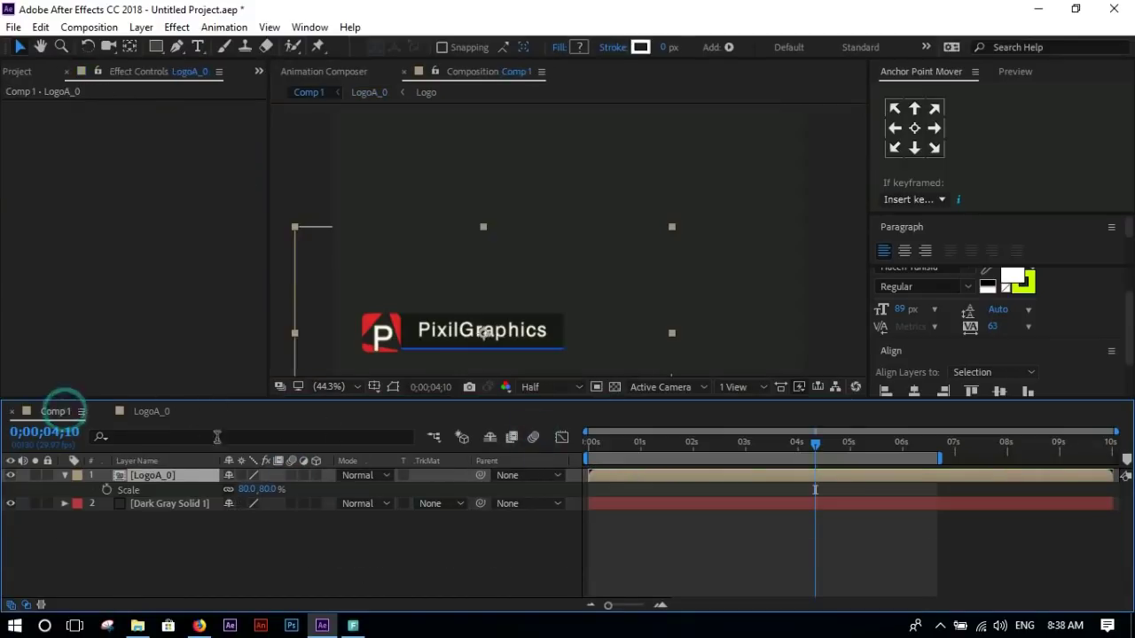
click(396, 572)
click(534, 436)
click(472, 555)
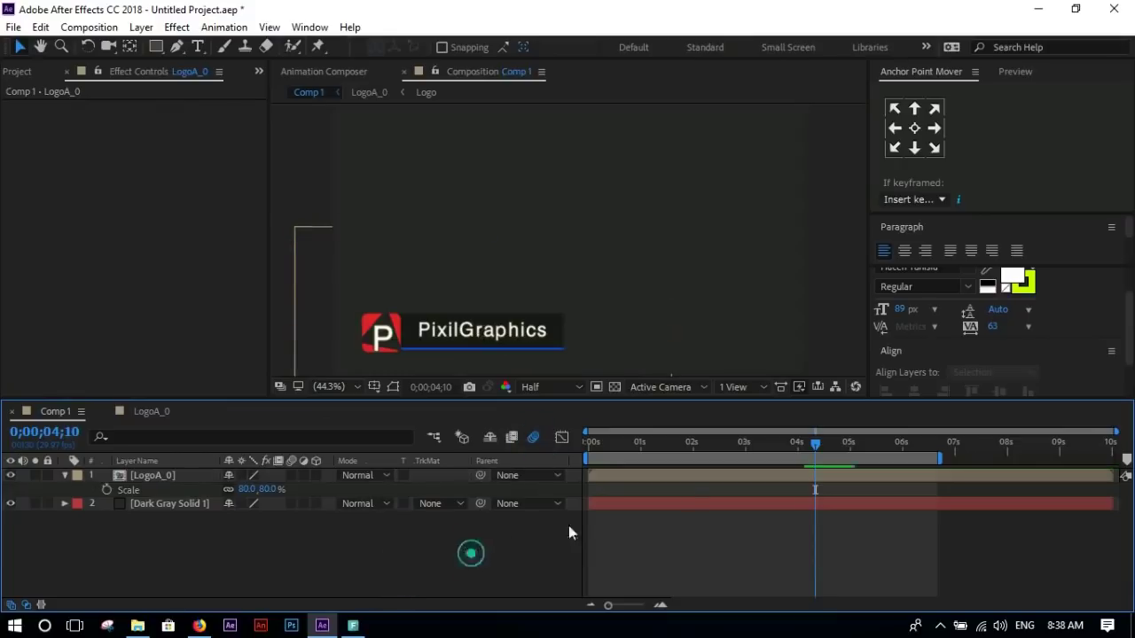
key(space)
key(space)
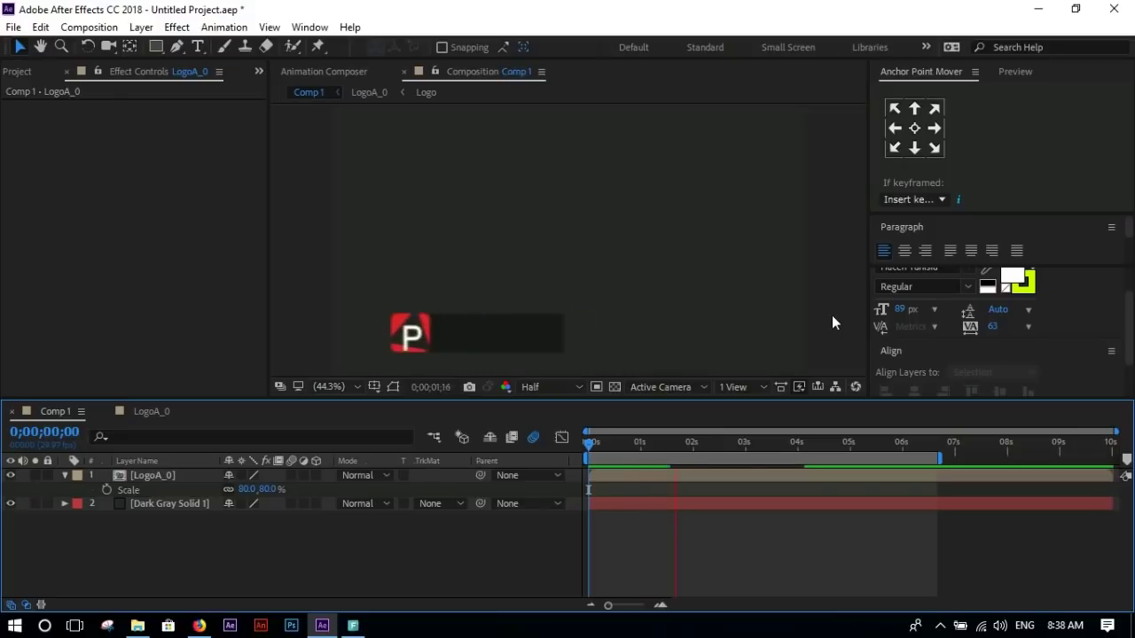